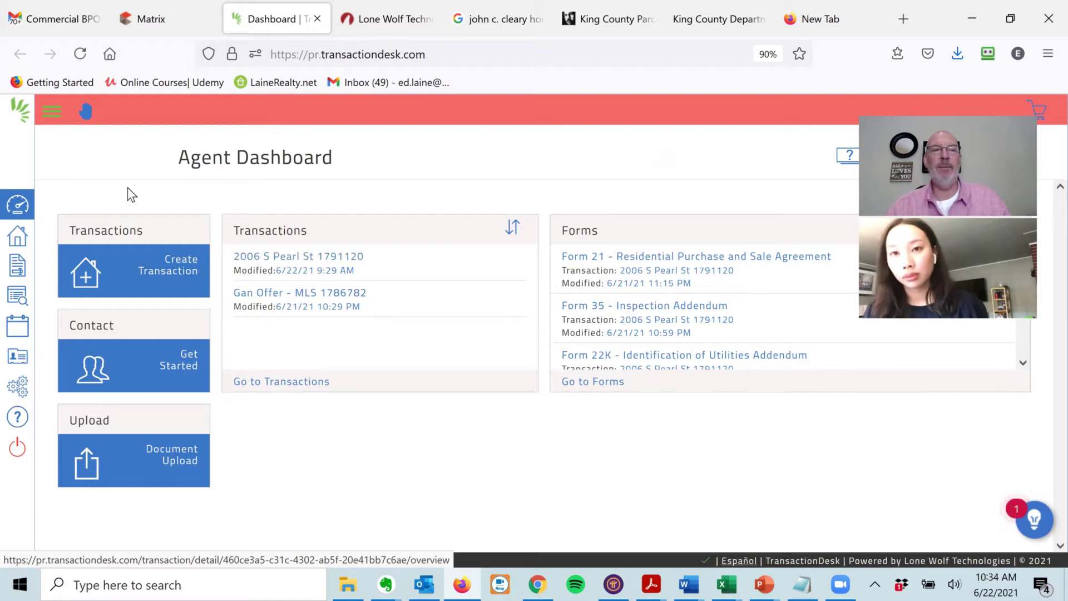
pyautogui.click(49, 111)
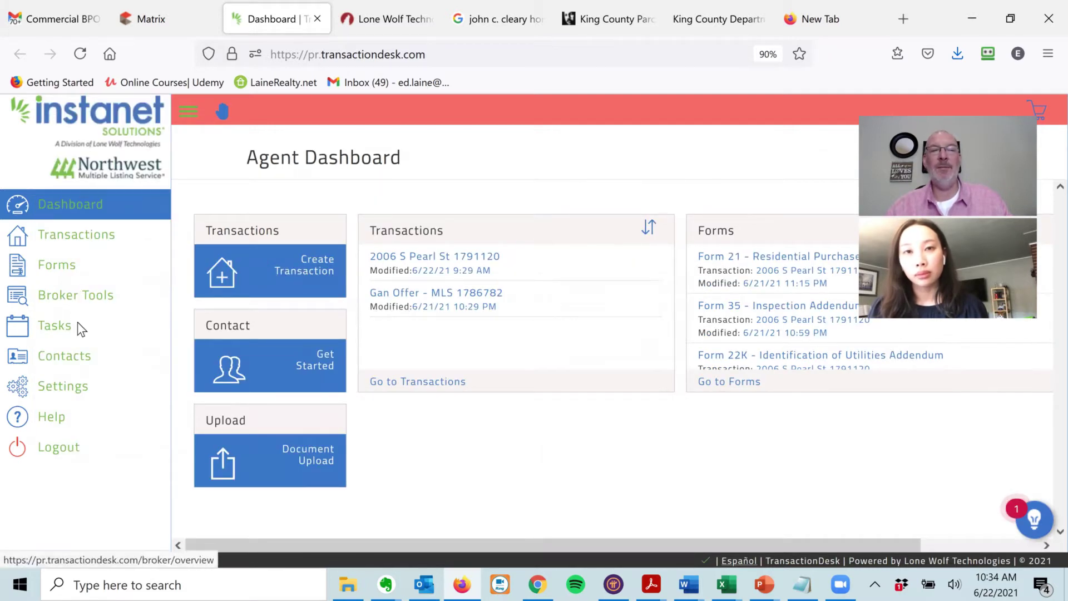
pyautogui.click(181, 110)
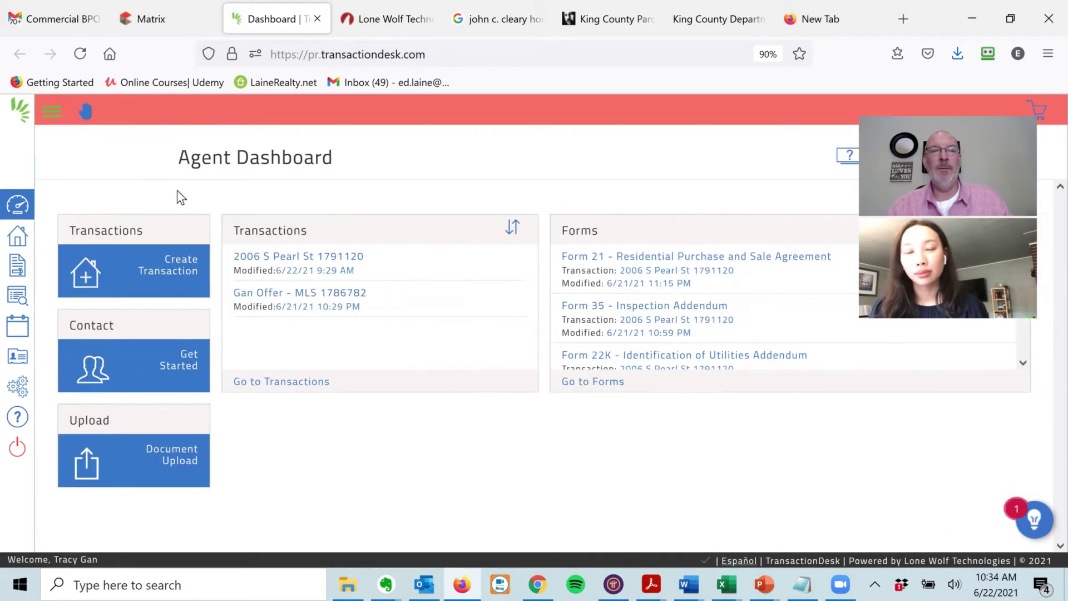
pyautogui.click(283, 257)
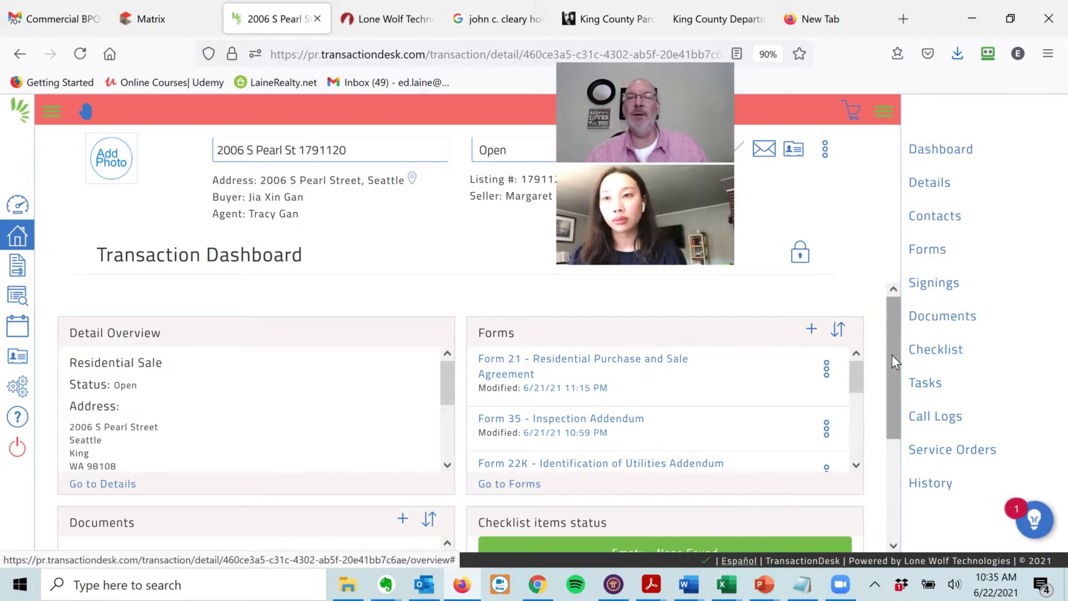
pyautogui.click(885, 113)
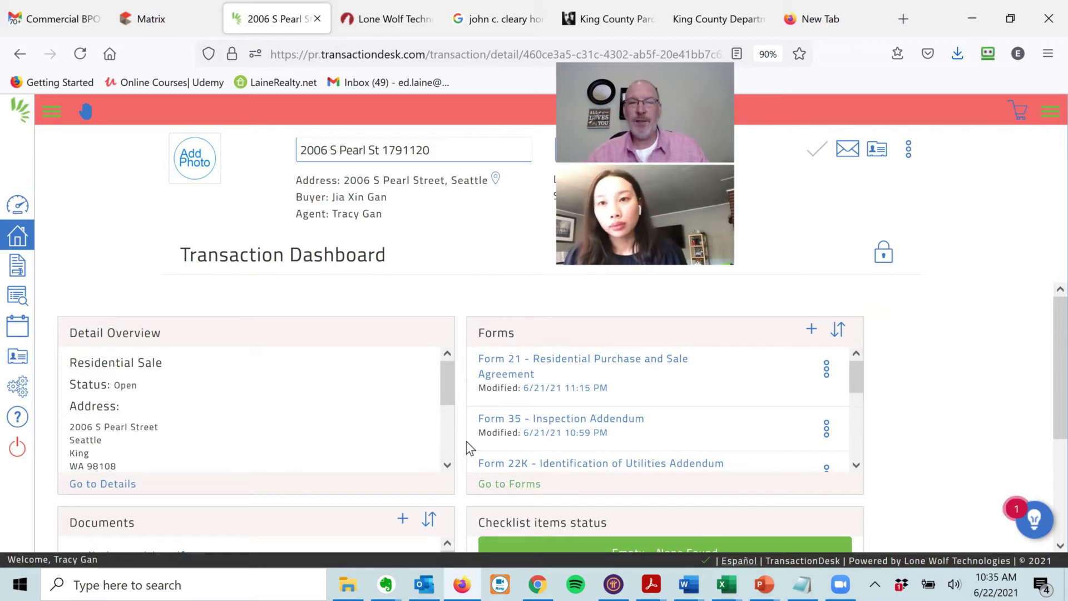
# - Copy listing number 1791120 from the transaction title and switch to Matrix
pyautogui.click(854, 466)
pyautogui.click(854, 466)
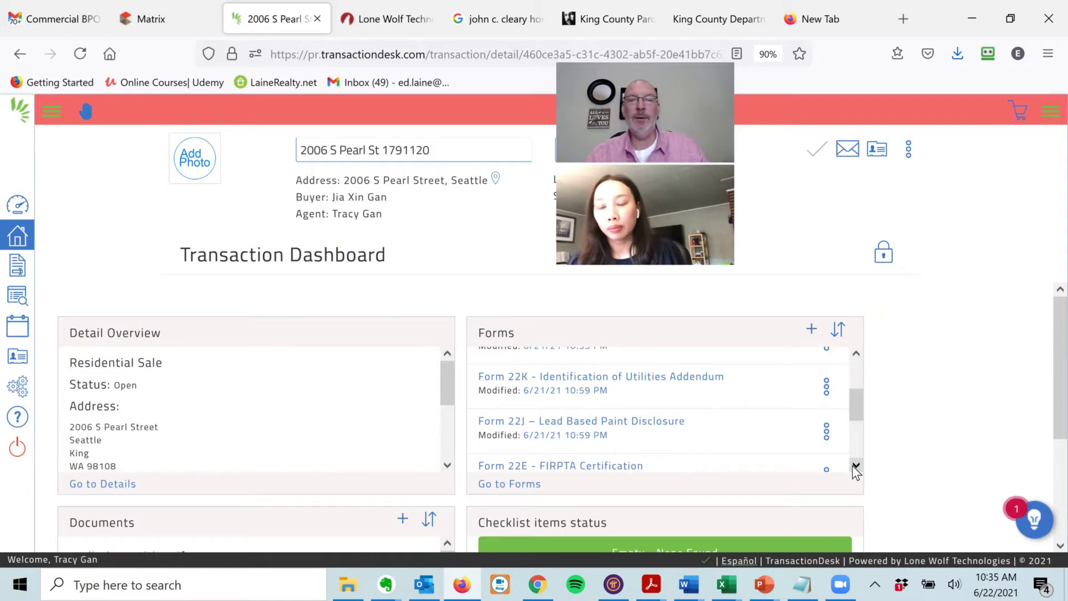
pyautogui.click(856, 466)
pyautogui.click(855, 465)
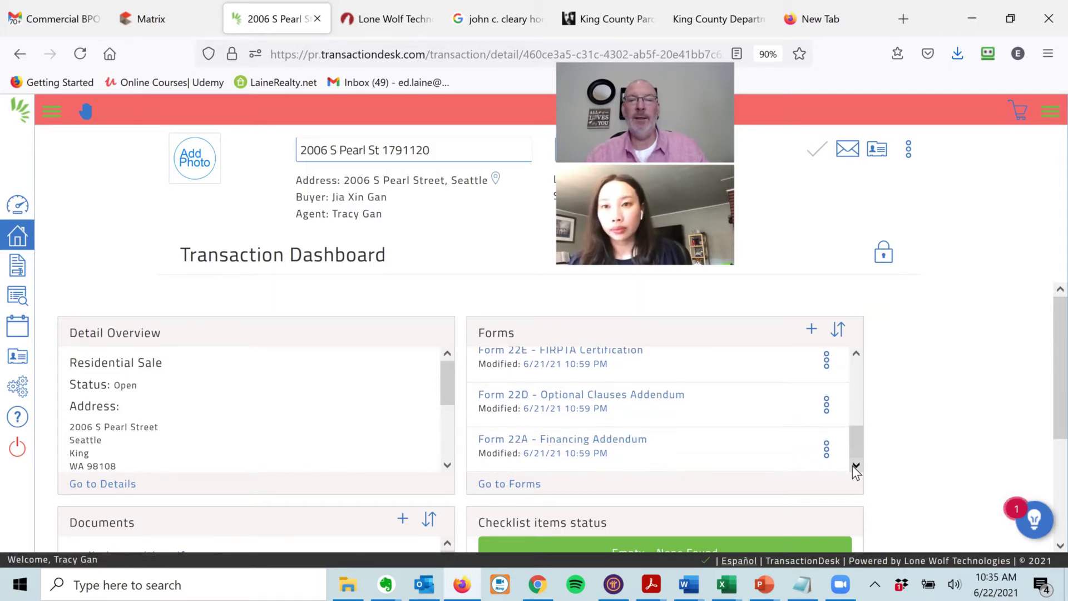
pyautogui.moveTo(856, 440); pyautogui.dragTo(856, 353)
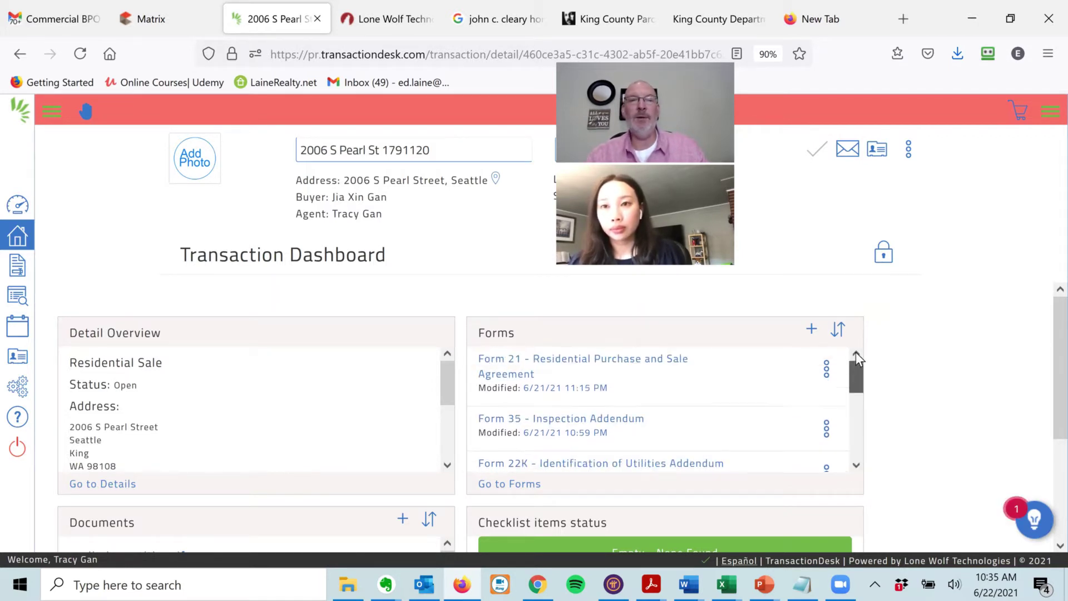
pyautogui.click(442, 160)
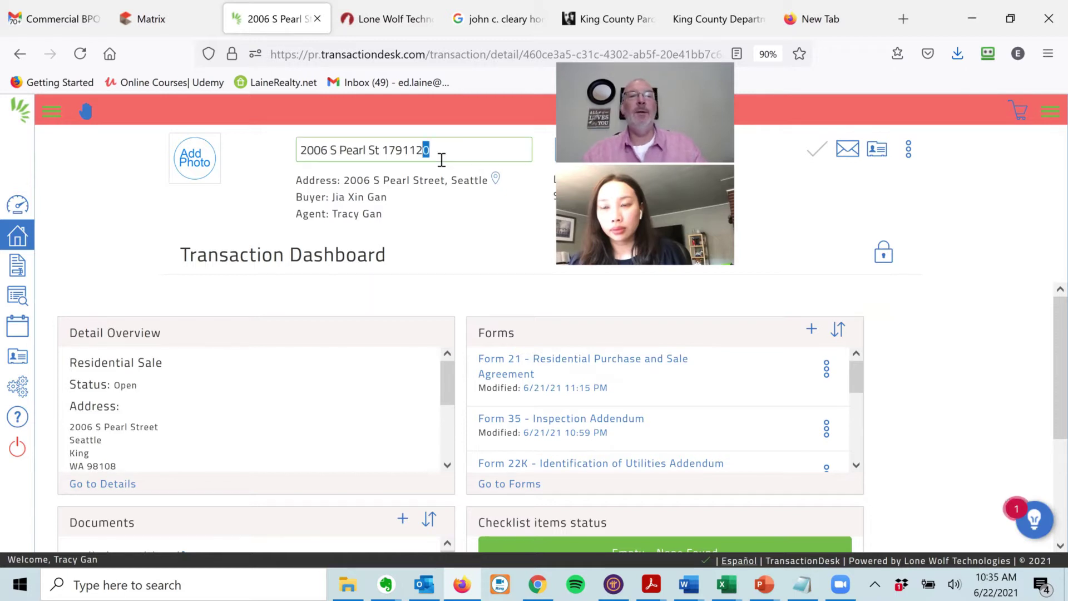
pyautogui.hotkey('shift', 'Left')
pyautogui.hotkey('shift', 'Left')
pyautogui.hotkey('shift', 'Left')
pyautogui.hotkey('shift', 'Left')
pyautogui.hotkey('shift', 'Left')
pyautogui.hotkey('shift', 'Left')
pyautogui.hotkey('shift', 'Left')
pyautogui.hotkey('ctrl', 'c')
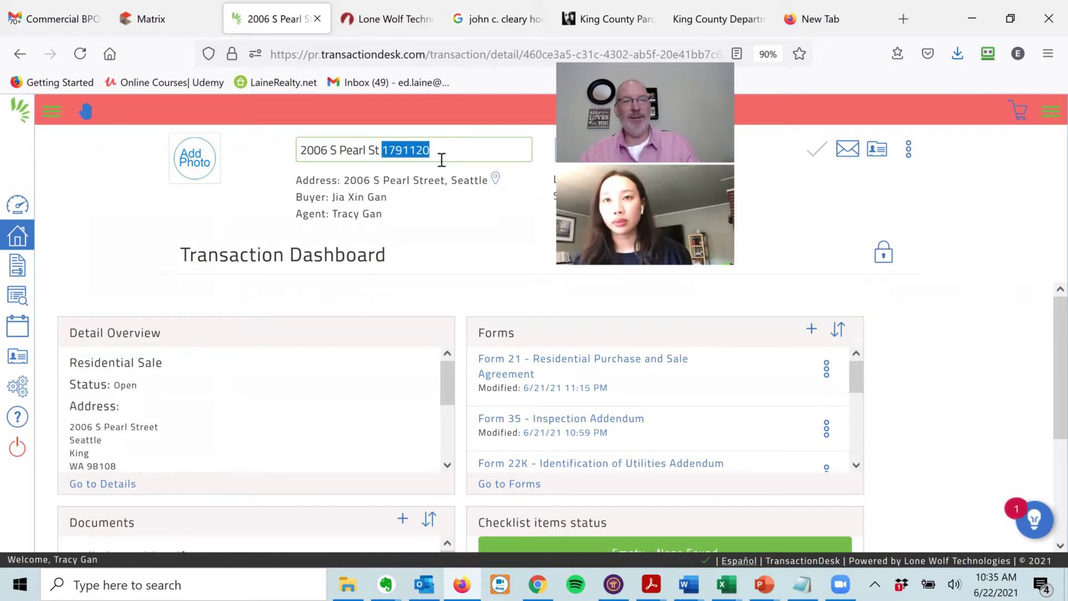
pyautogui.click(154, 8)
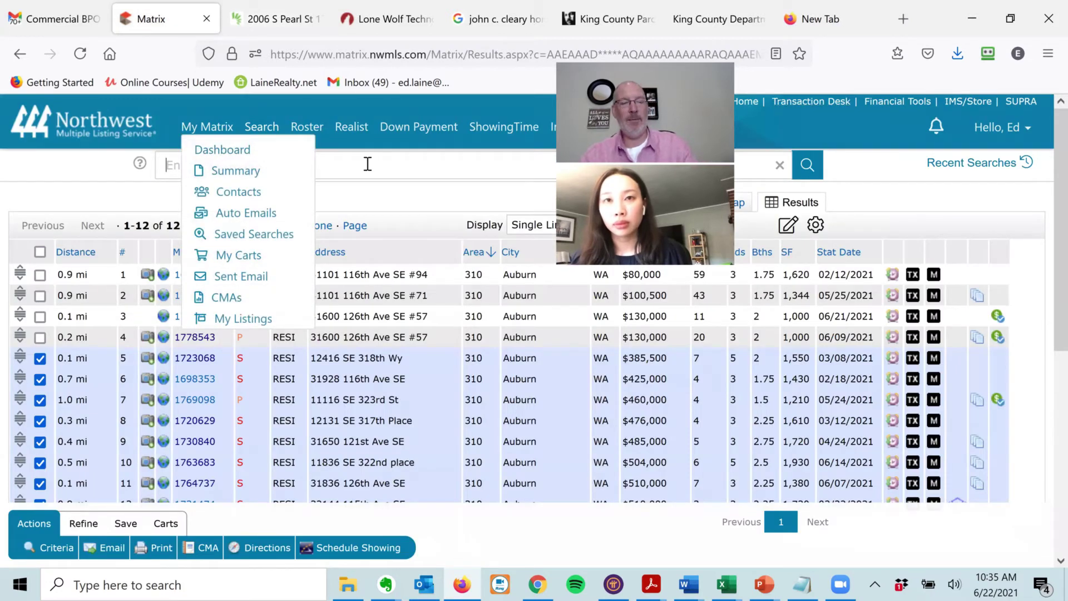
pyautogui.hotkey('ctrl', 'v')
pyautogui.press('Return')
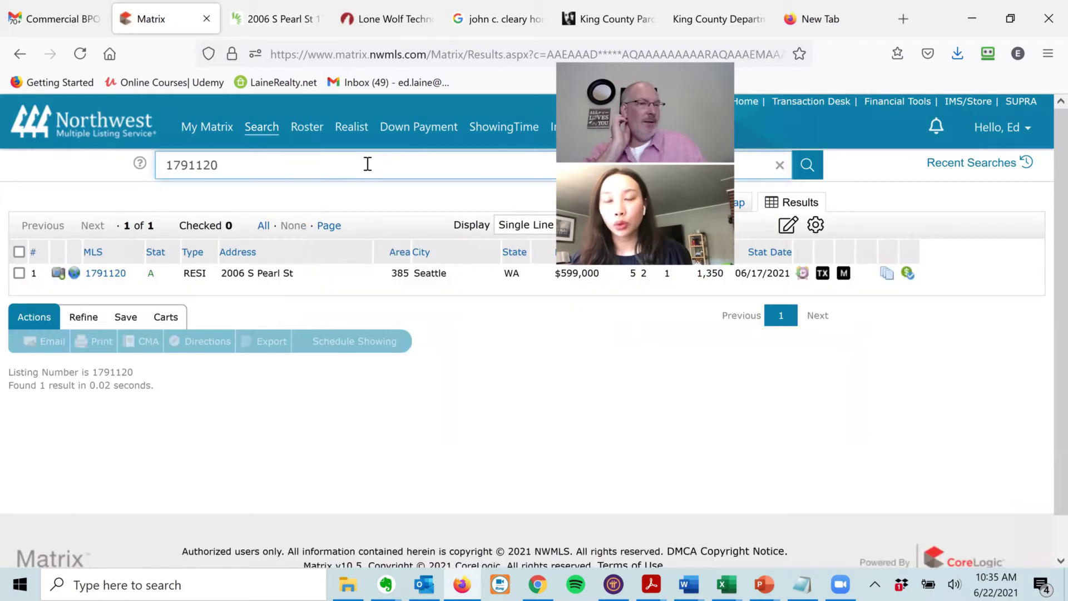
pyautogui.click(99, 274)
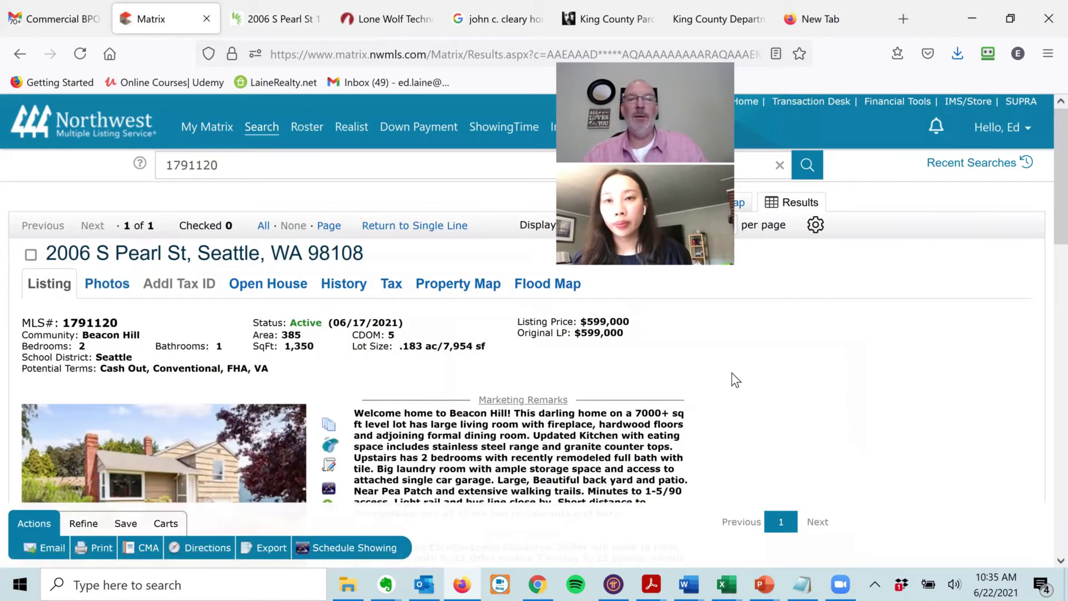
# - Review the listing details, noting Year Built 1941, and open its supplement documents
pyautogui.scroll(-6, 736, 380)
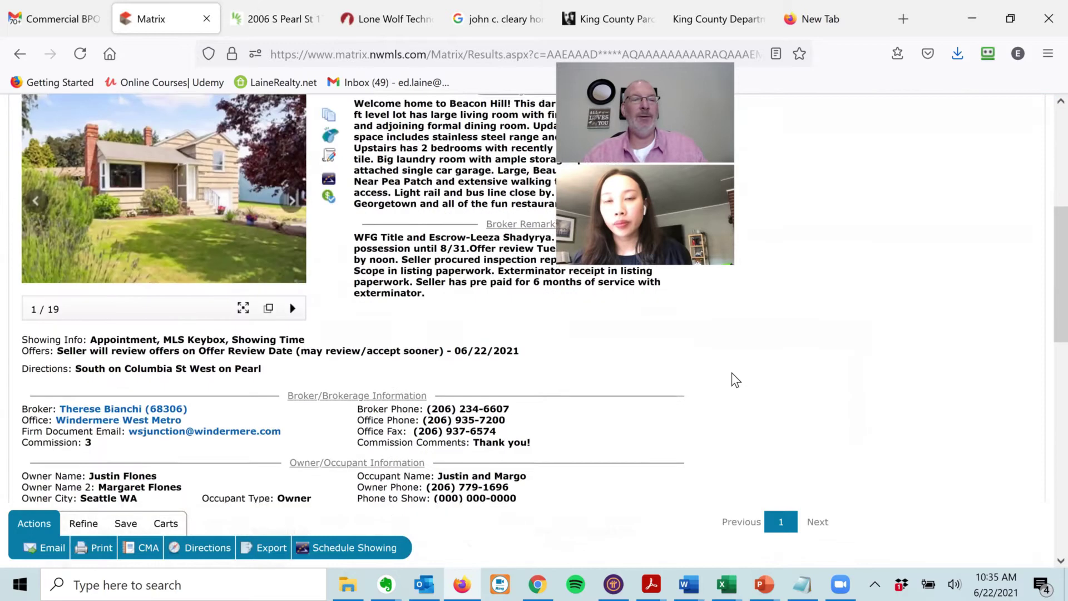
pyautogui.scroll(-2, 736, 380)
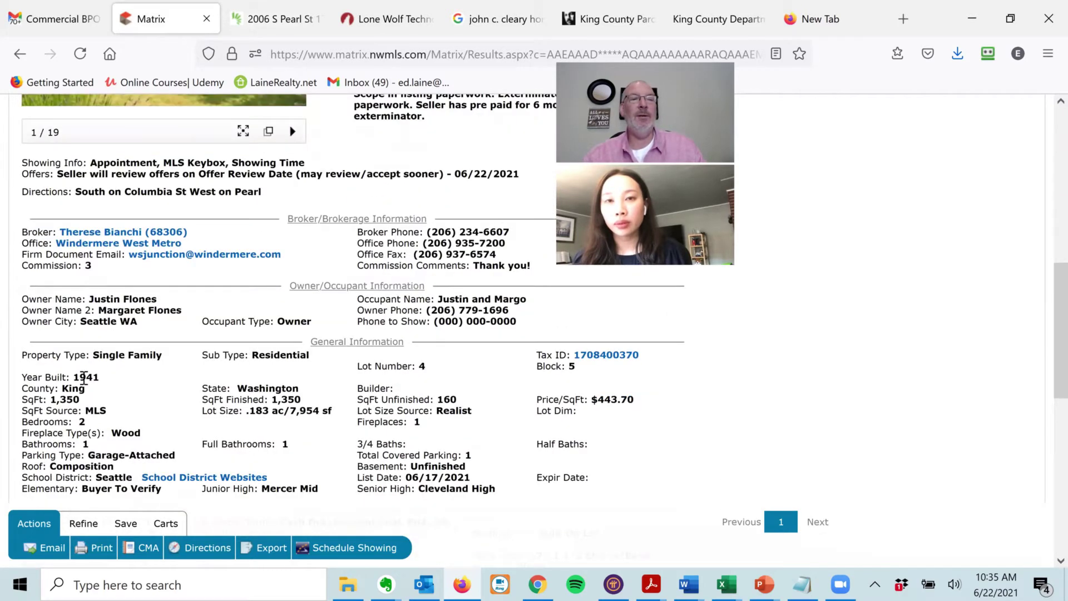
pyautogui.doubleClick(84, 379)
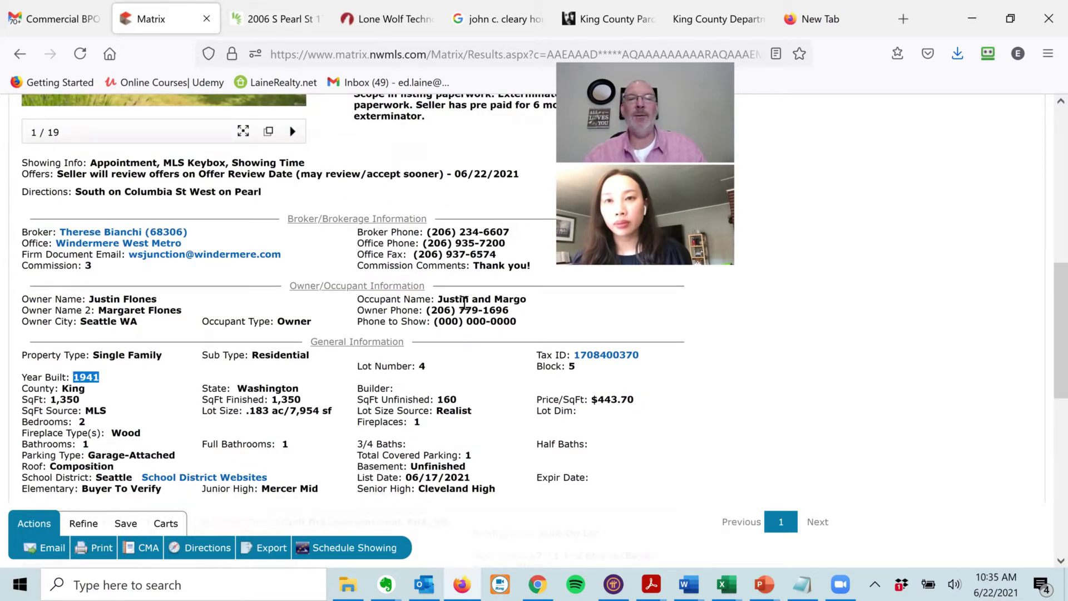
pyautogui.scroll(9, 351, 390)
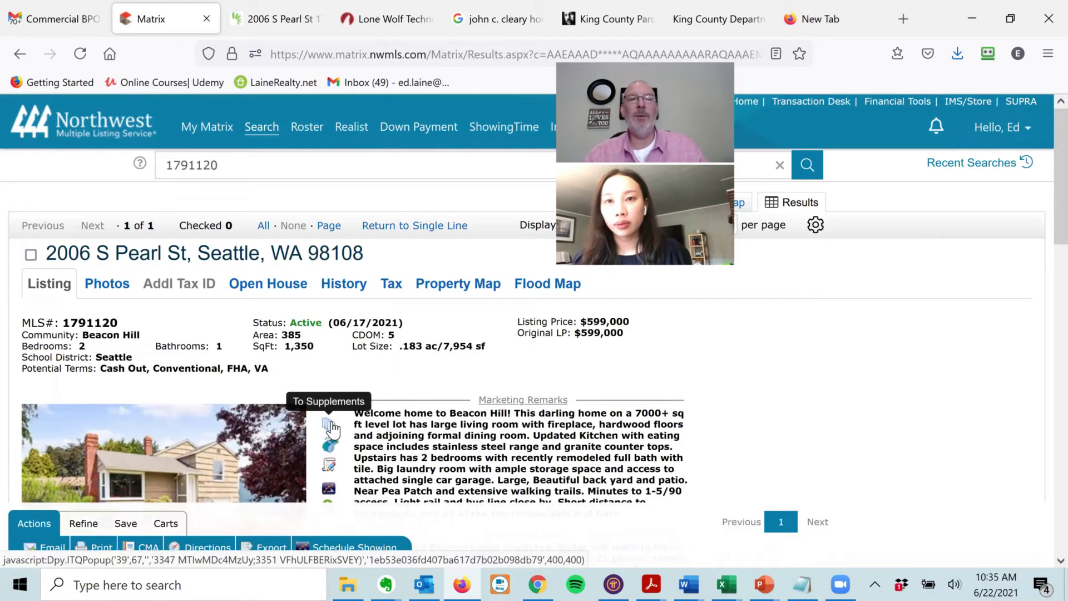
pyautogui.click(329, 426)
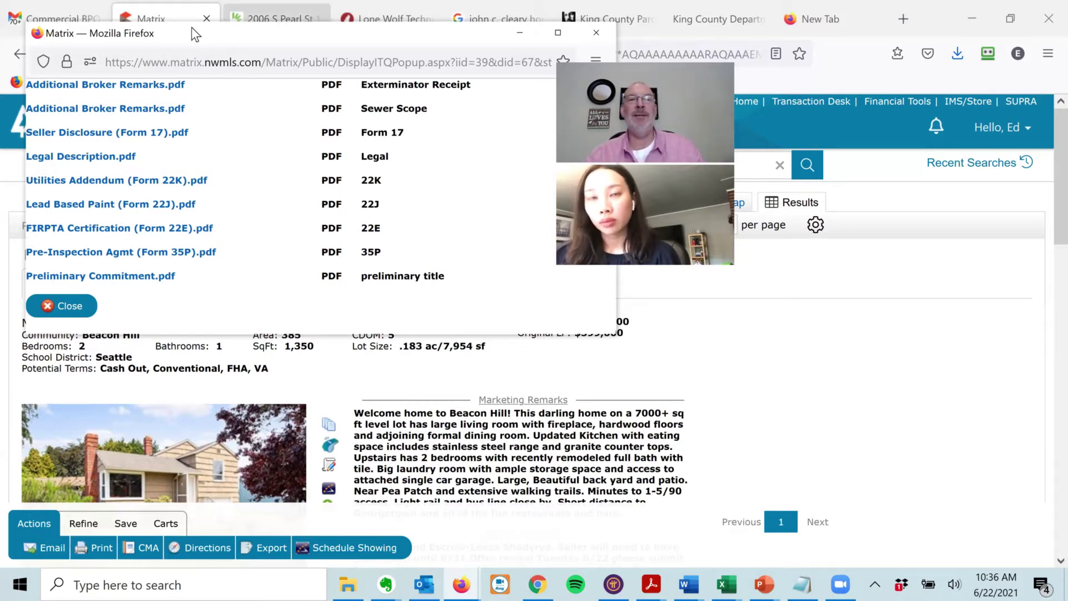
# - Close the supplements window and go back to the TransactionDesk transaction
pyautogui.click(273, 18)
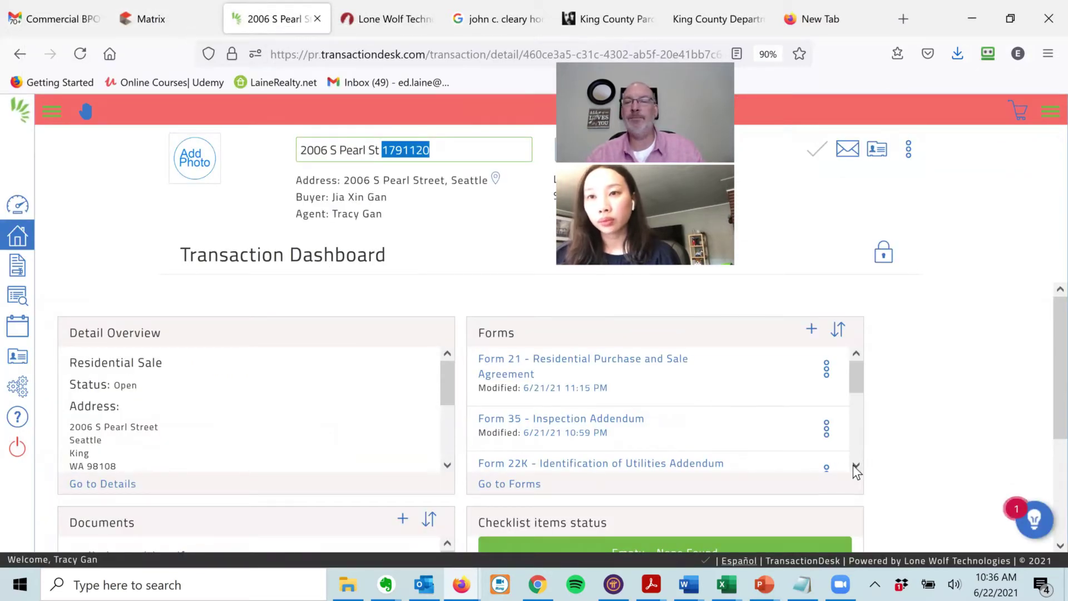
# - Bring up the transaction's full forms list
pyautogui.scroll(-2, 856, 468)
pyautogui.scroll(-1, 856, 468)
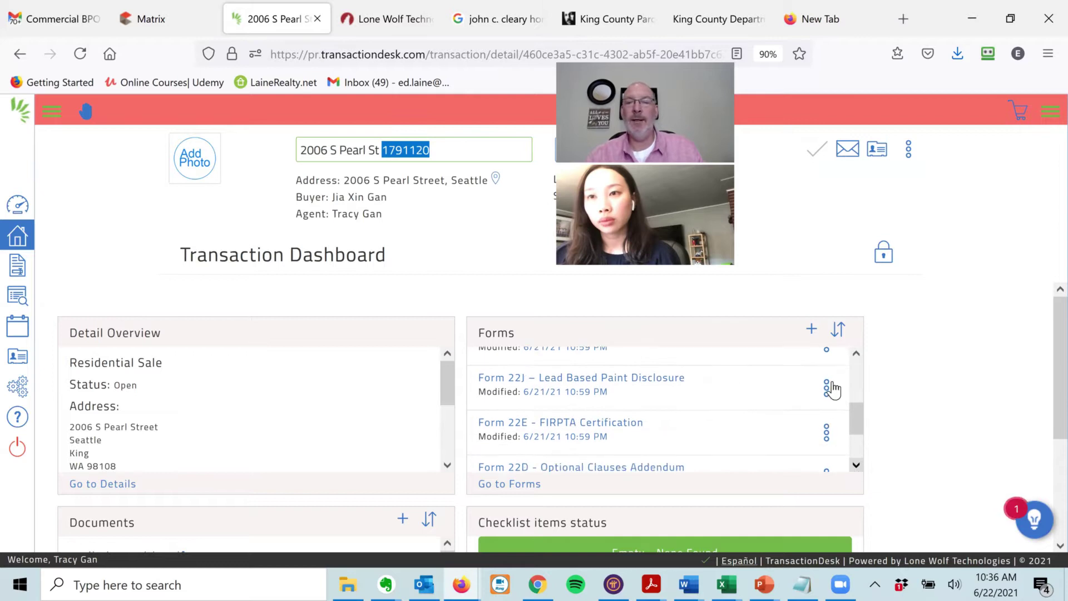
pyautogui.click(827, 352)
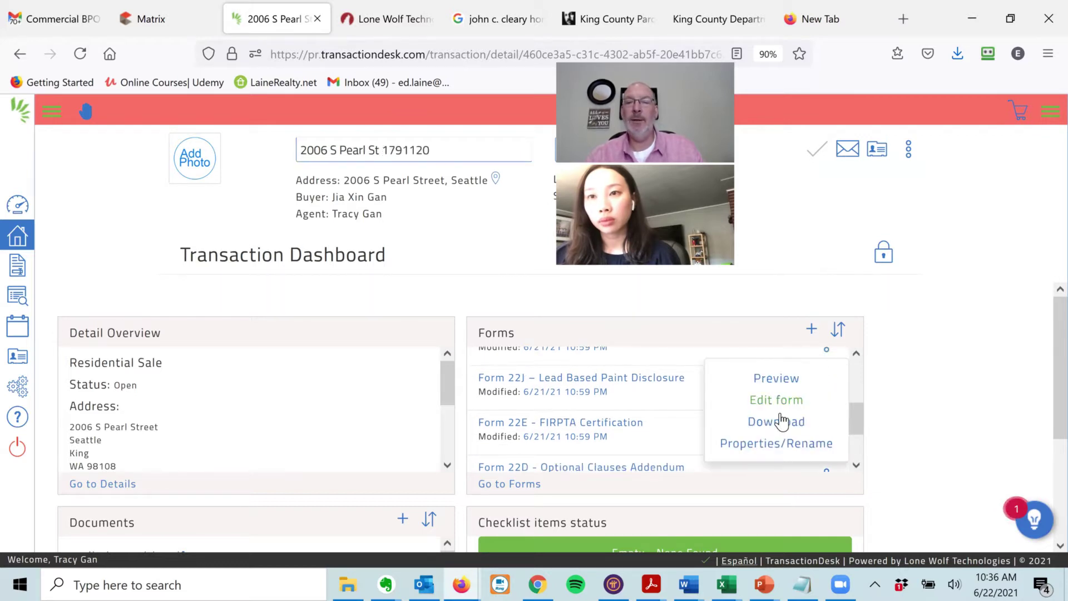
pyautogui.click(936, 371)
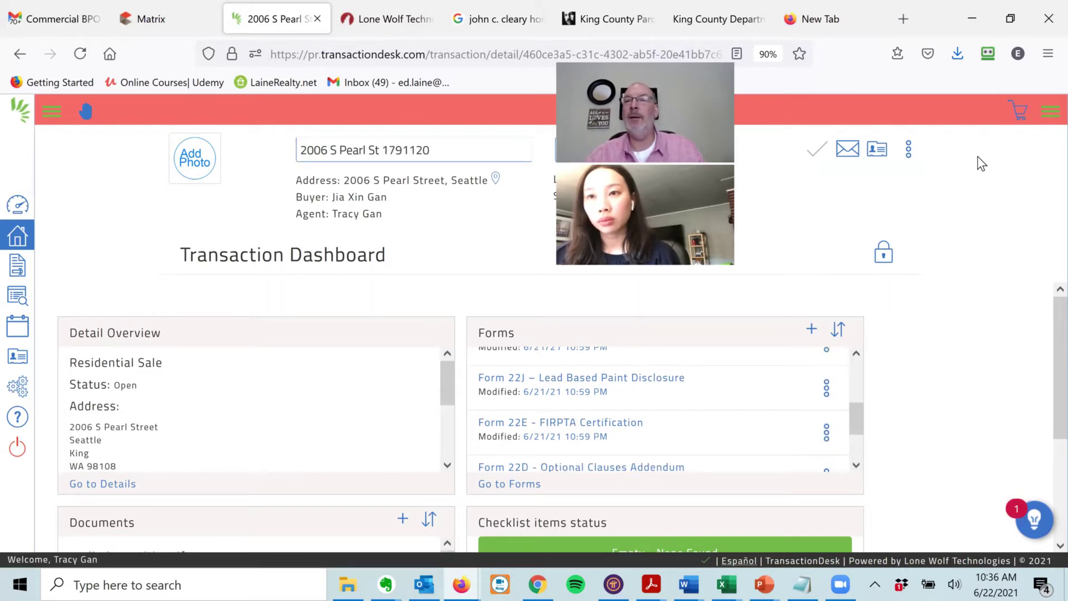
pyautogui.click(1050, 112)
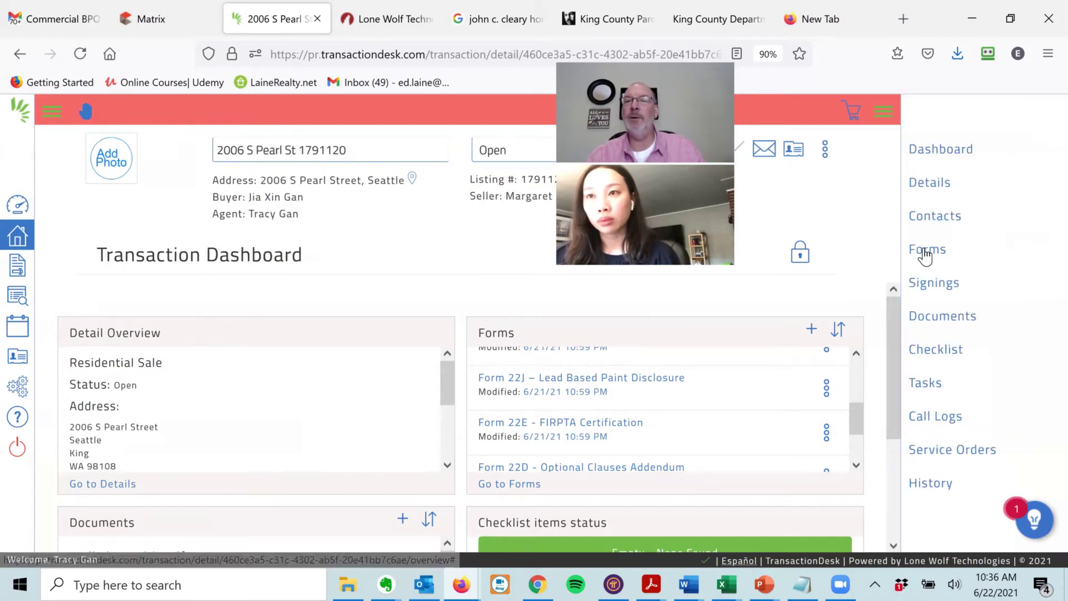
pyautogui.click(927, 255)
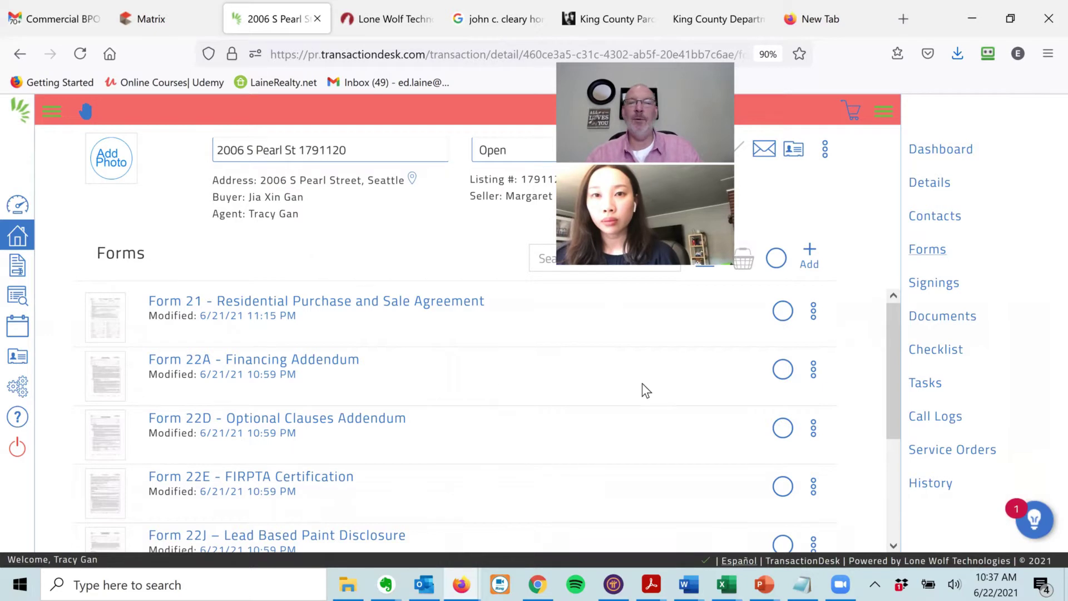
pyautogui.moveTo(895, 337); pyautogui.dragTo(885, 386)
# - Delete Forms 22E, 22J and 22K from the transaction, then return to the dashboard
pyautogui.click(814, 408)
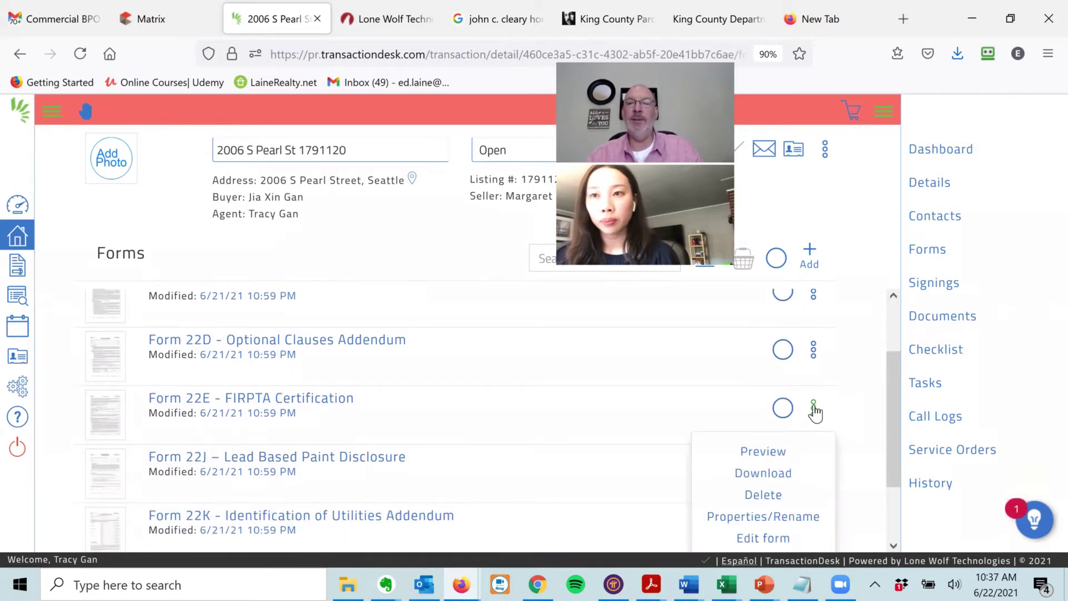
pyautogui.click(764, 497)
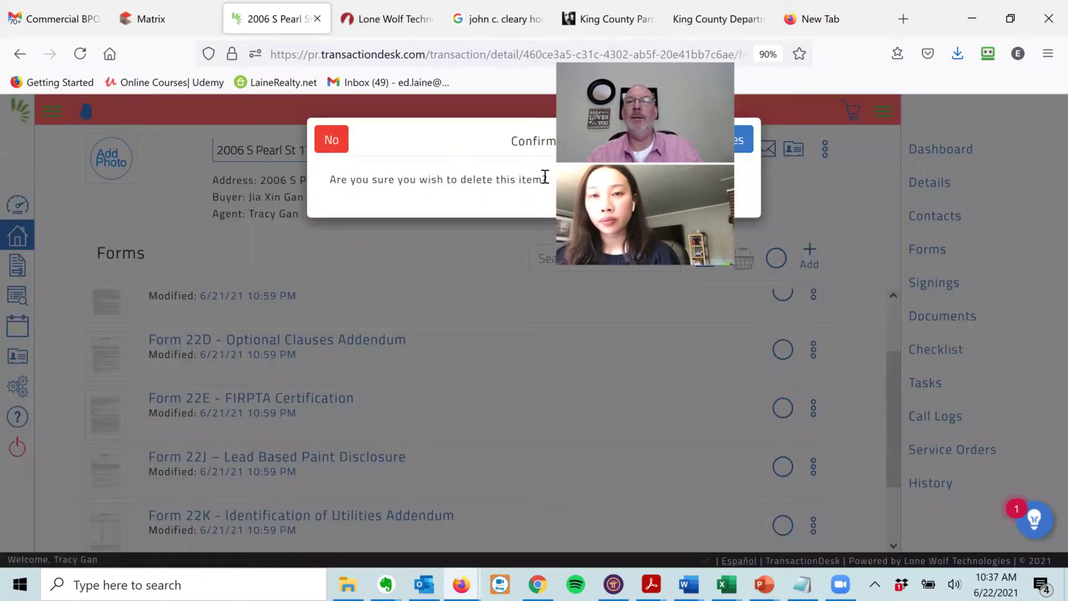
pyautogui.click(735, 144)
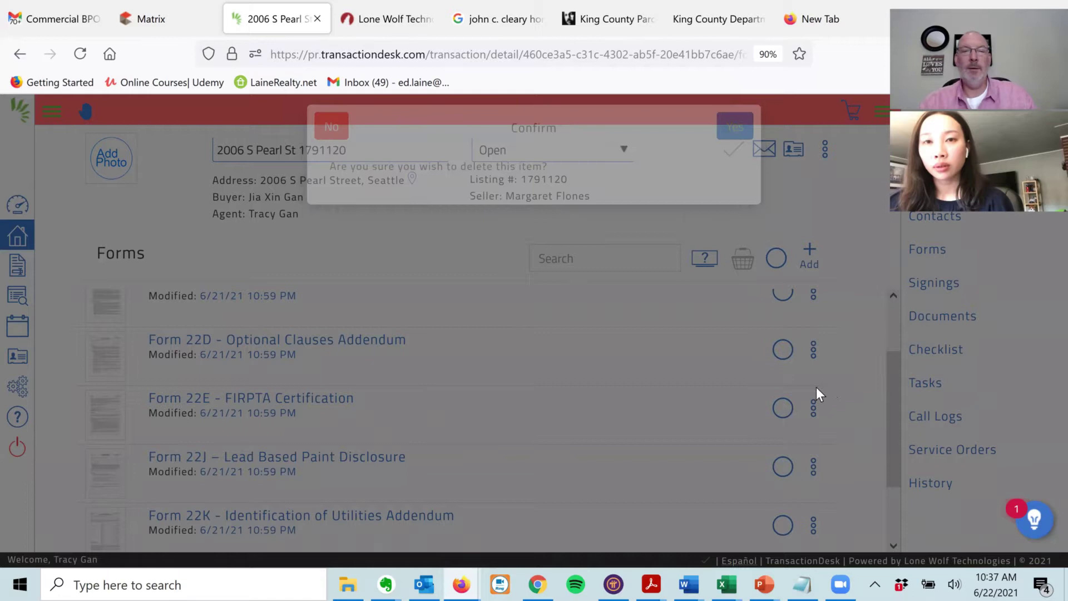
pyautogui.click(814, 409)
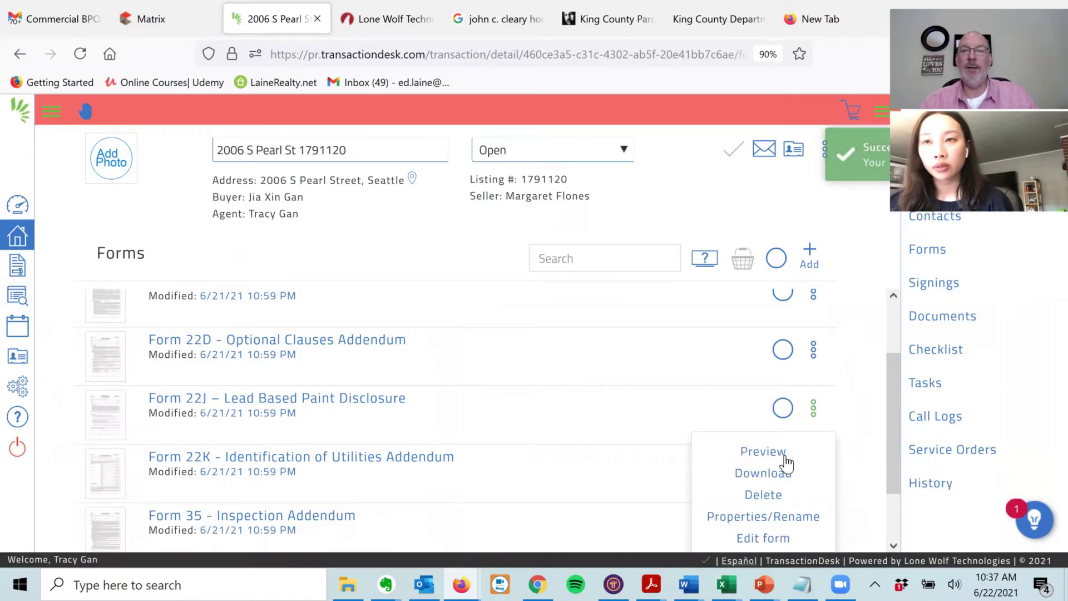
pyautogui.click(758, 496)
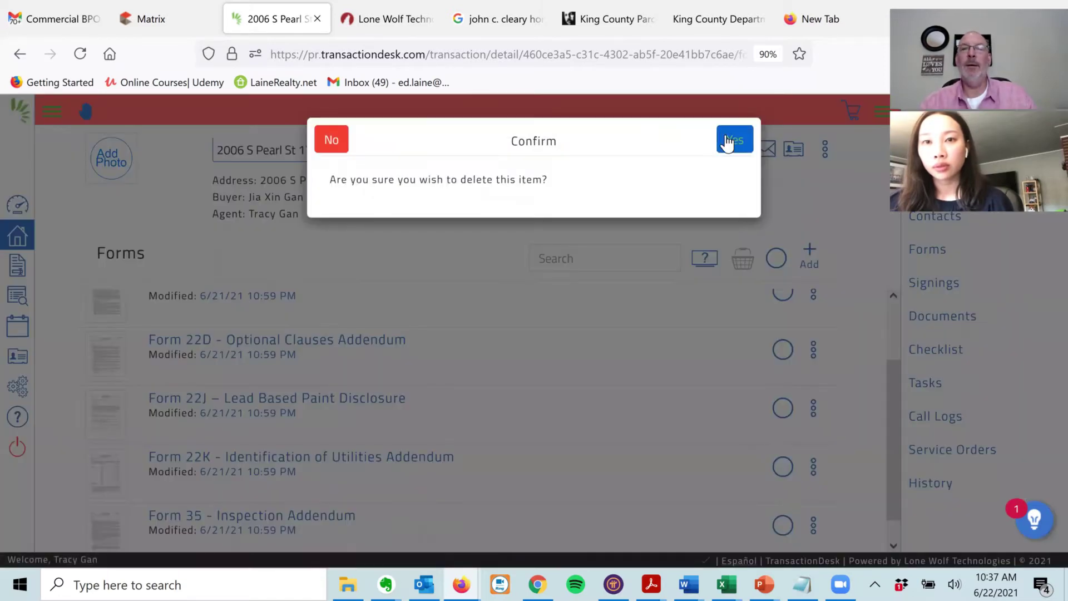
pyautogui.click(729, 142)
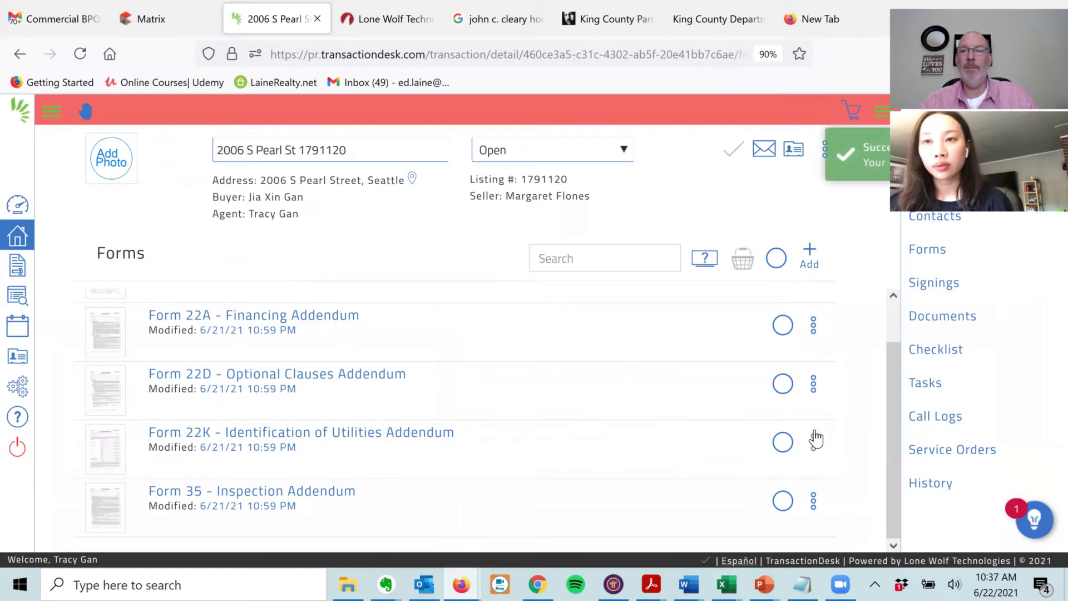
pyautogui.click(814, 441)
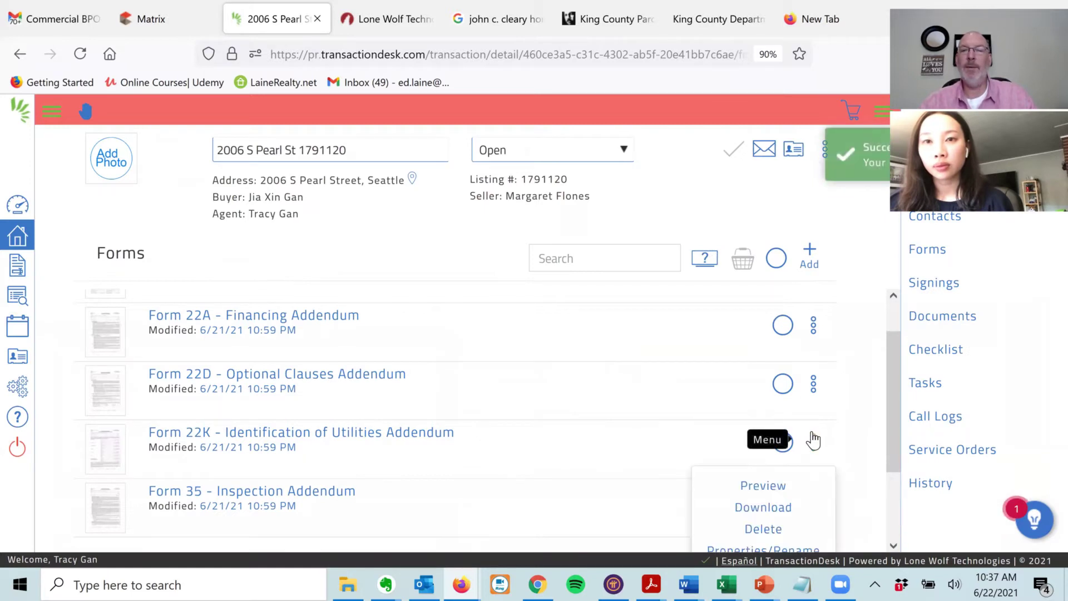
pyautogui.click(761, 529)
pyautogui.click(740, 140)
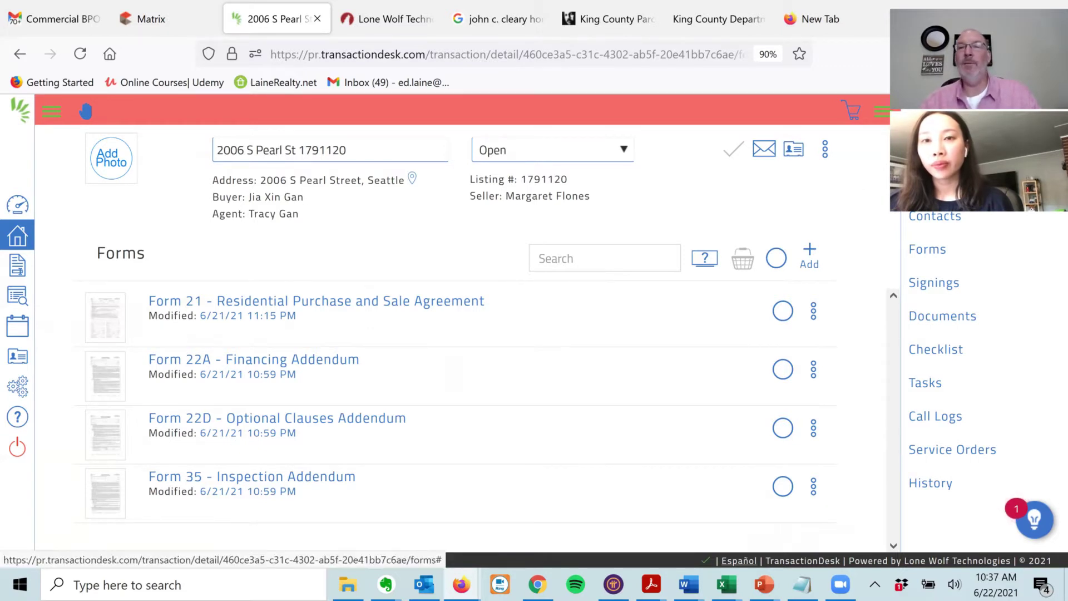
pyautogui.click(935, 183)
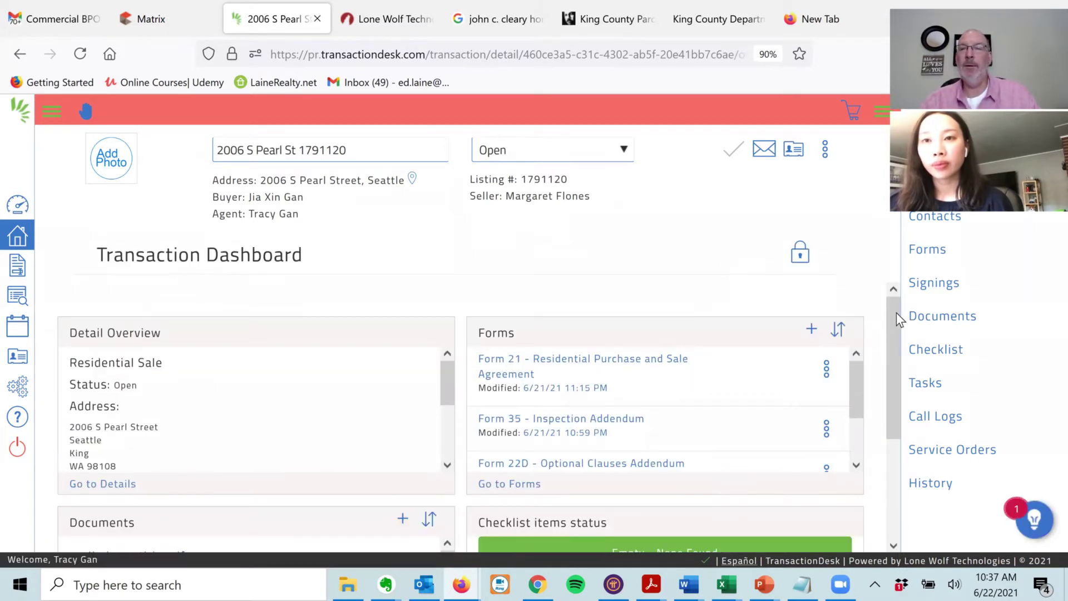
# - Open Form 21 Residential Purchase and Sale Agreement, close it, then reopen it
pyautogui.moveTo(893, 309); pyautogui.dragTo(900, 361)
pyautogui.scroll(2, 908, 334)
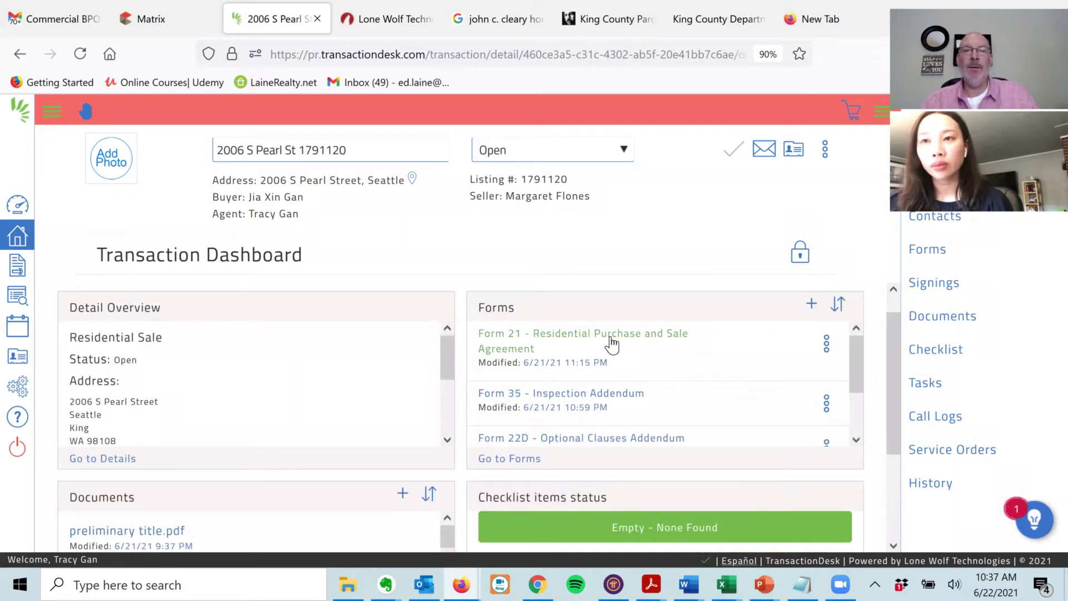
pyautogui.click(561, 336)
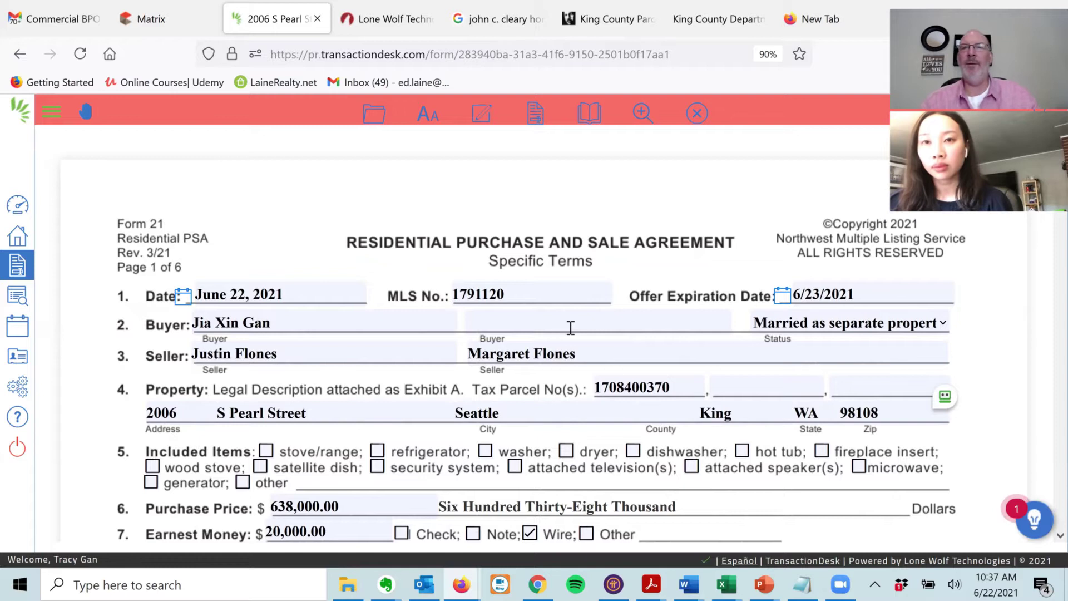
pyautogui.click(698, 114)
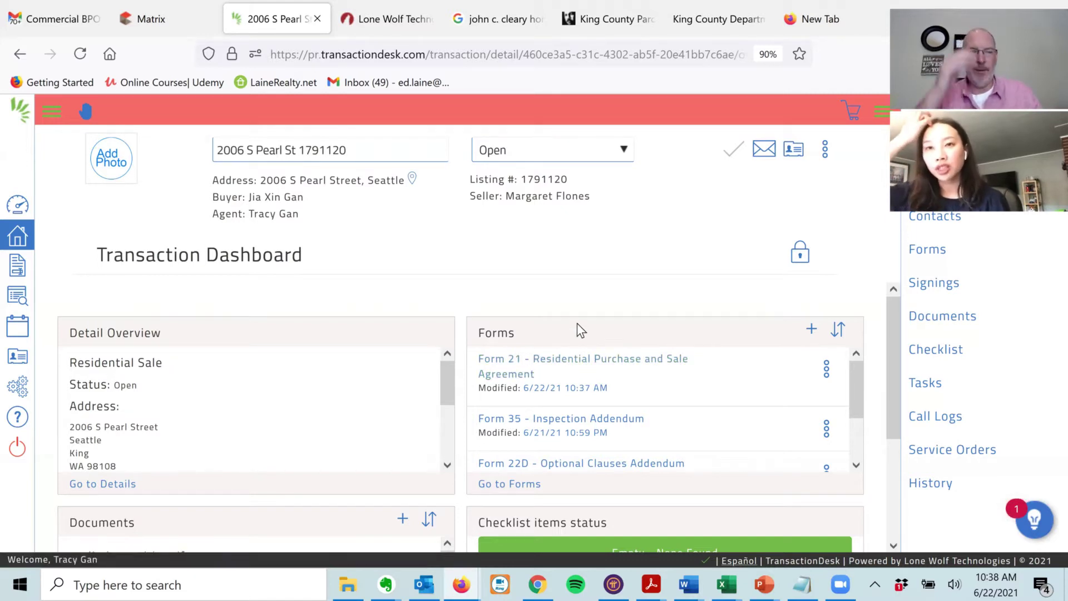
pyautogui.click(550, 362)
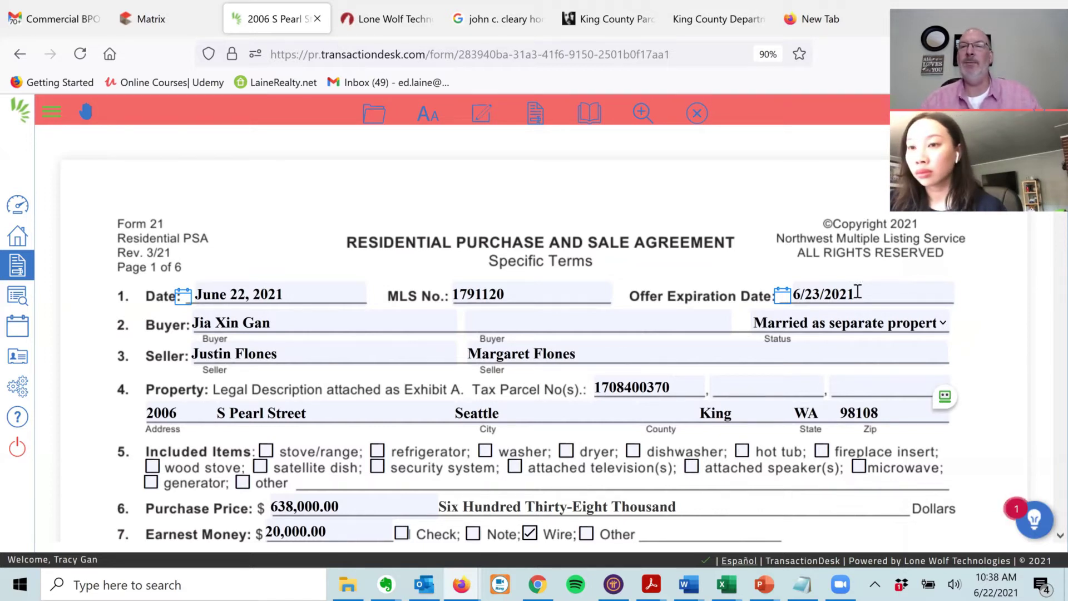
pyautogui.click(143, 23)
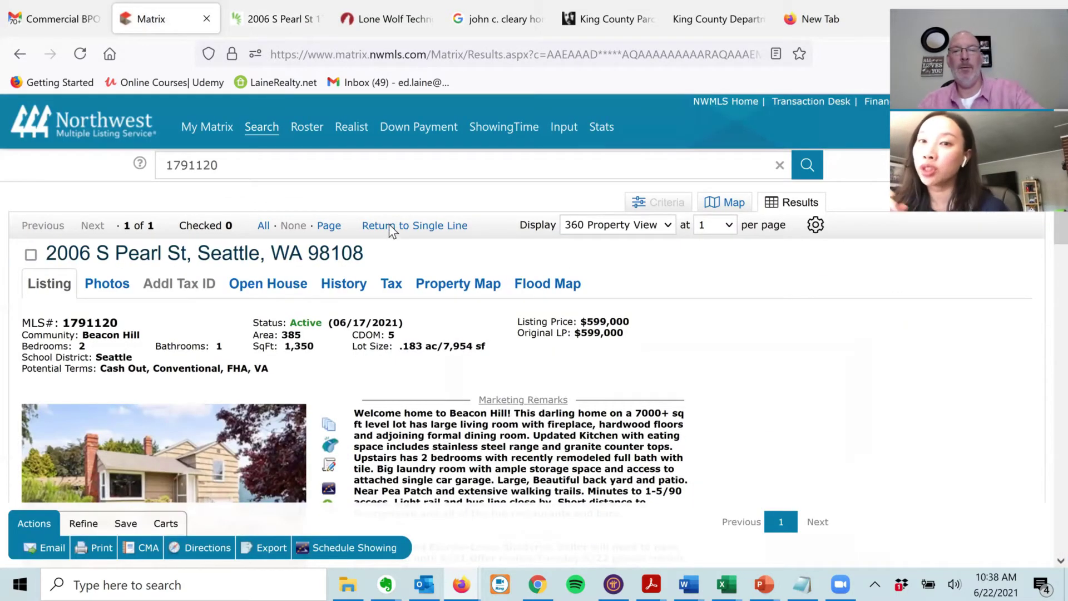
# - Scroll the 1791120 Matrix listing down to the Marketing and Broker Remarks
pyautogui.scroll(-3, 392, 232)
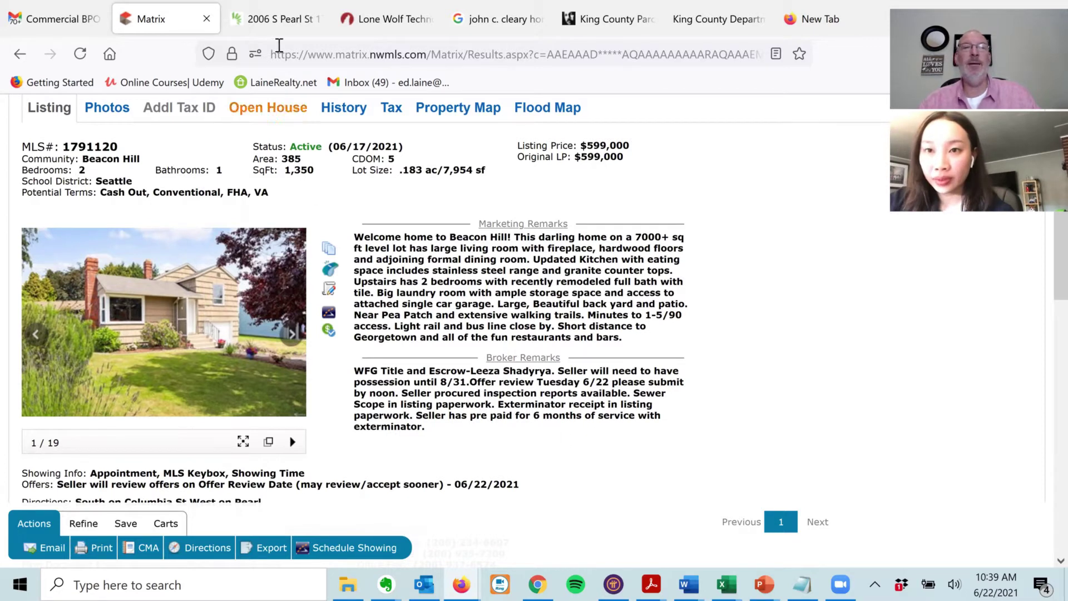
# - Pick June 22, 2021 as Form 21's Offer Expiration Date (06/22/2021)
pyautogui.click(262, 28)
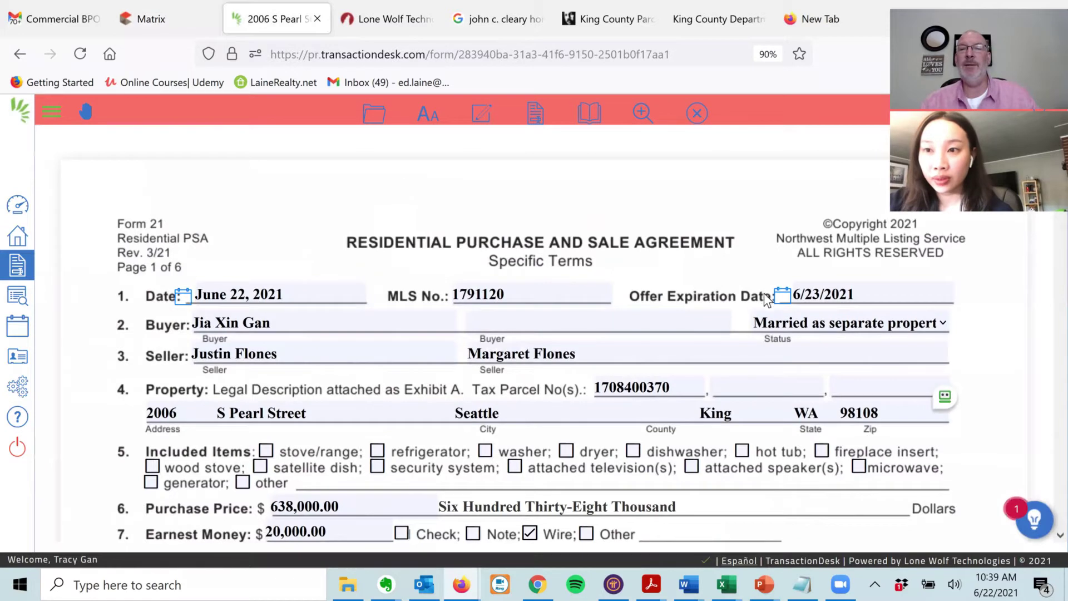
pyautogui.click(781, 295)
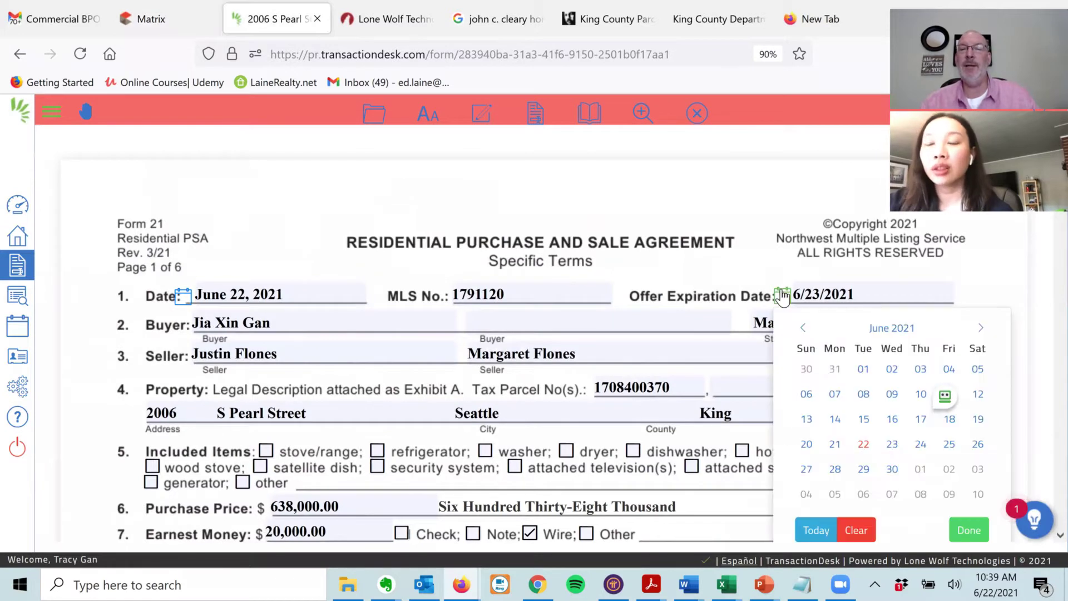
pyautogui.click(863, 445)
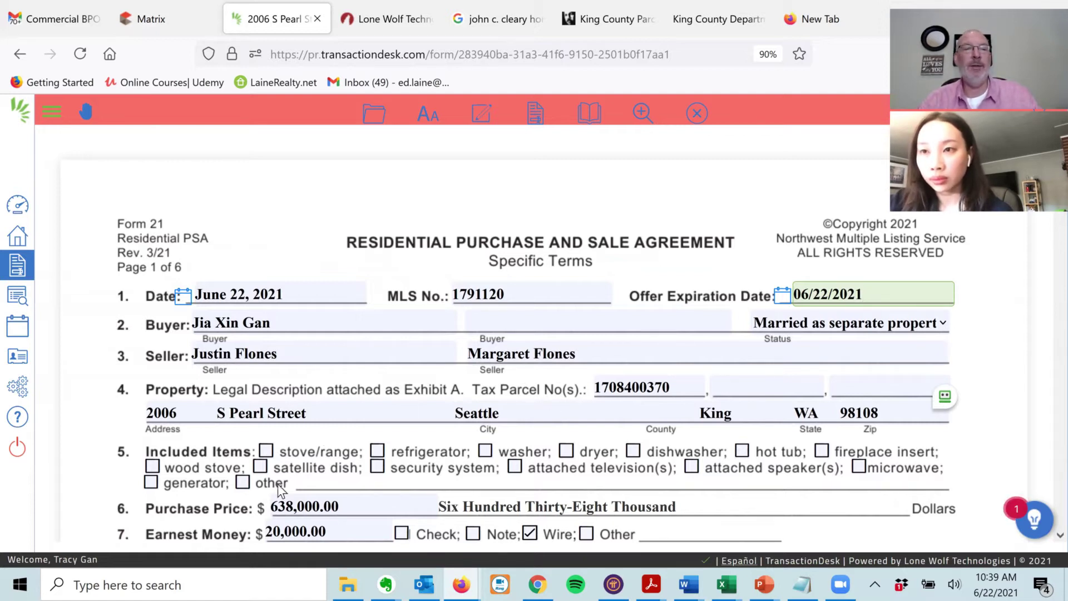
# - Locate and highlight the Appliances list on the 1791120 Matrix listing
pyautogui.click(152, 27)
pyautogui.scroll(-8, 638, 289)
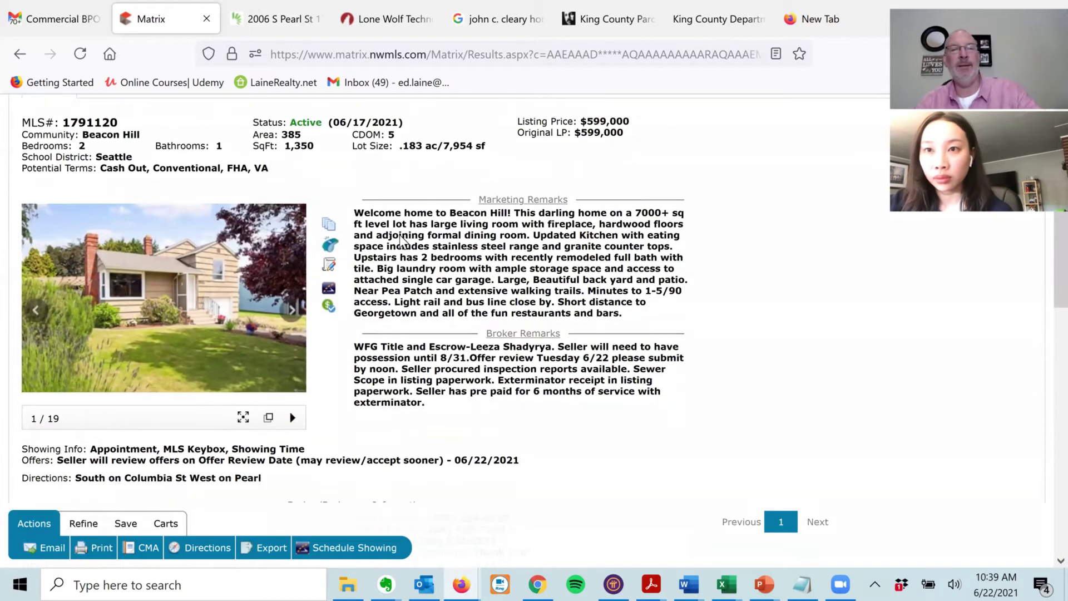
pyautogui.scroll(-2, 140, 216)
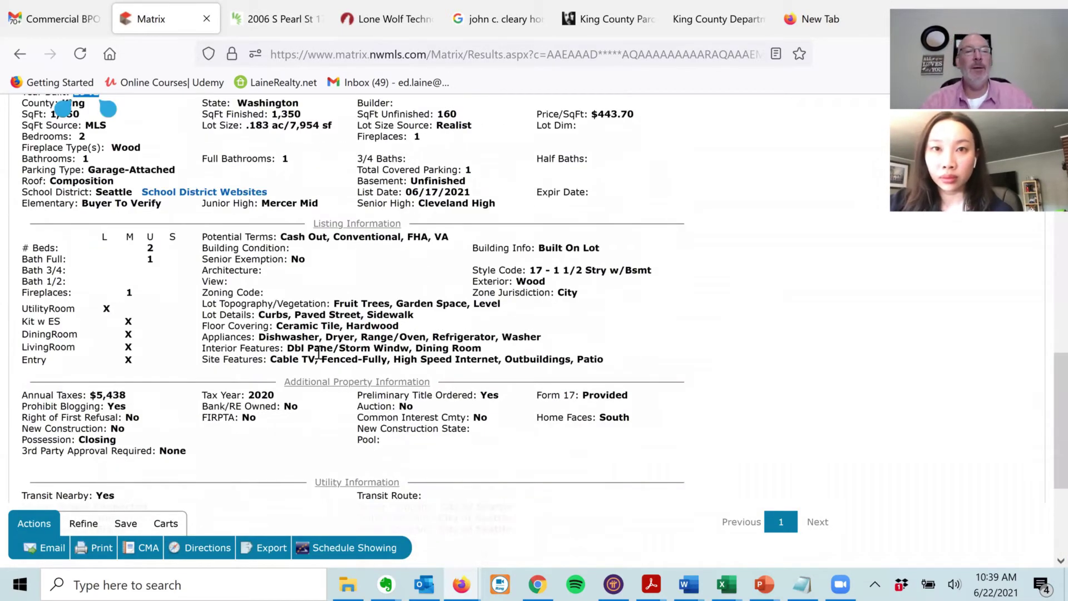
pyautogui.moveTo(259, 338); pyautogui.dragTo(553, 337)
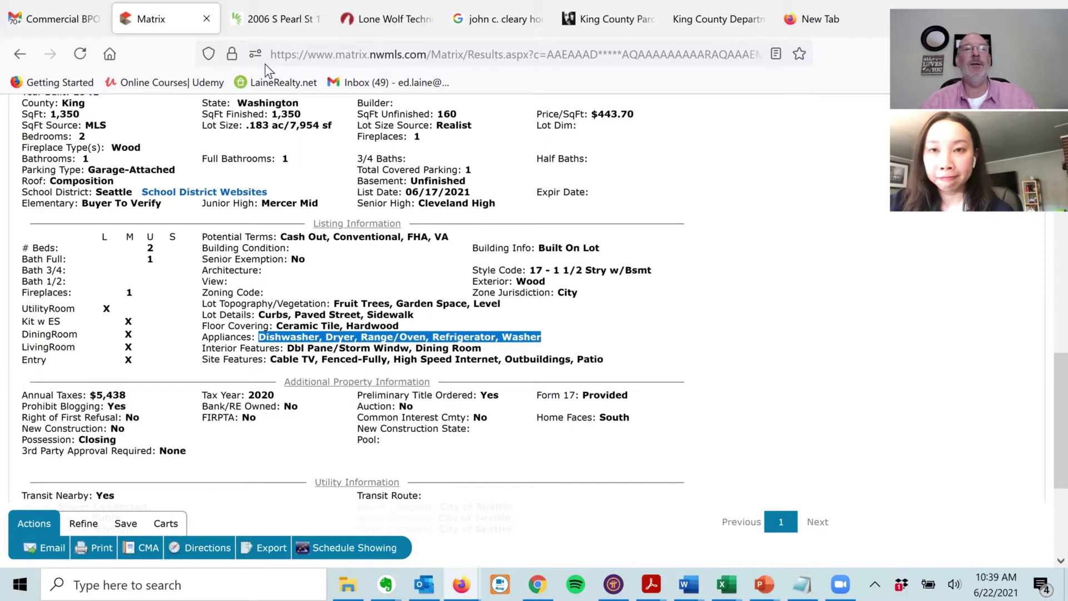
# - Check stove/range, refrigerator and washer as included items on Form 21
pyautogui.click(267, 28)
pyautogui.click(266, 451)
pyautogui.click(378, 450)
pyautogui.click(485, 450)
# - Check dryer and dishwasher, leaving Other unchecked and blank after removing 'Garbage'
pyautogui.click(567, 450)
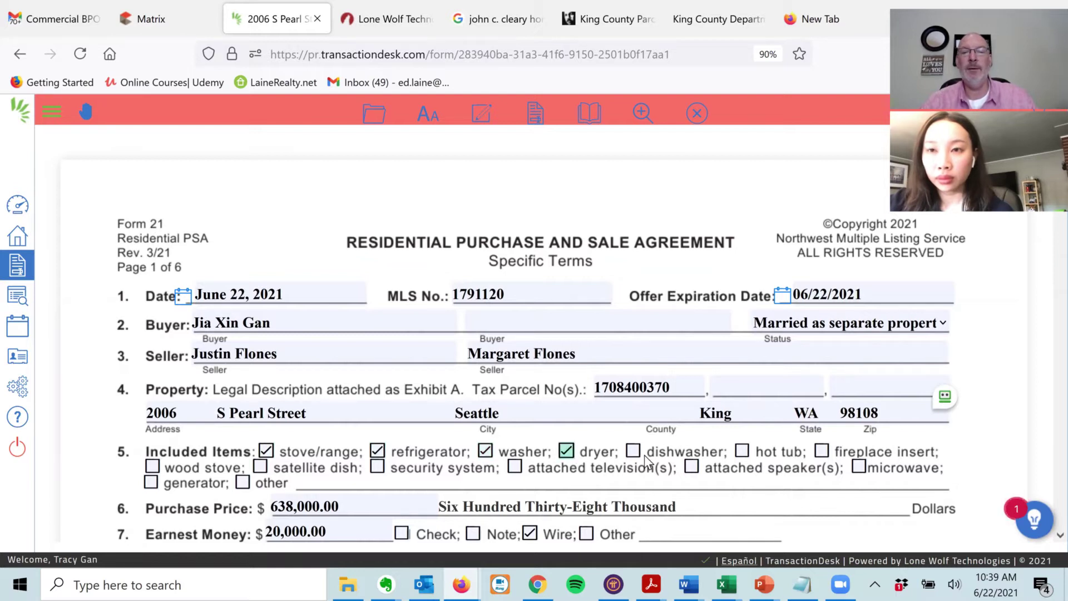
pyautogui.click(634, 452)
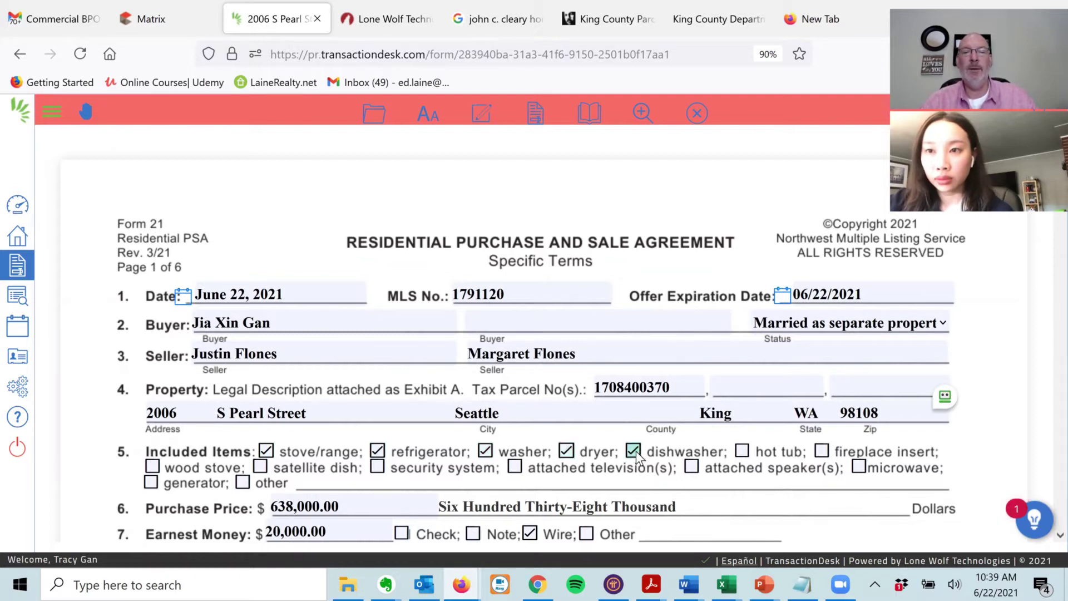
pyautogui.click(243, 483)
pyautogui.click(340, 474)
pyautogui.write('Garbage')
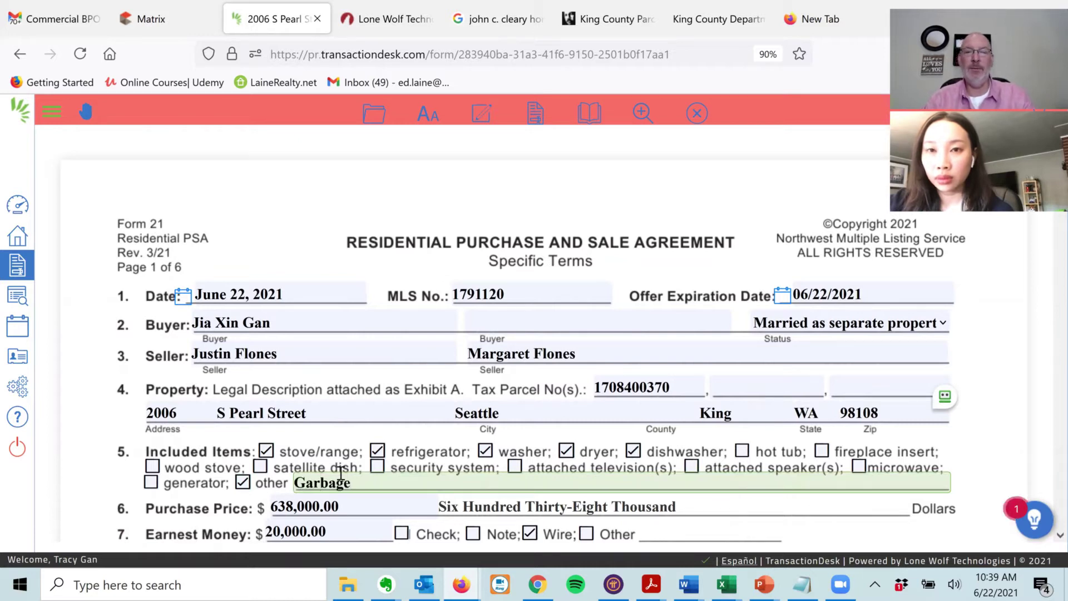
pyautogui.doubleClick(340, 475)
pyautogui.press('BackSpace')
pyautogui.click(246, 484)
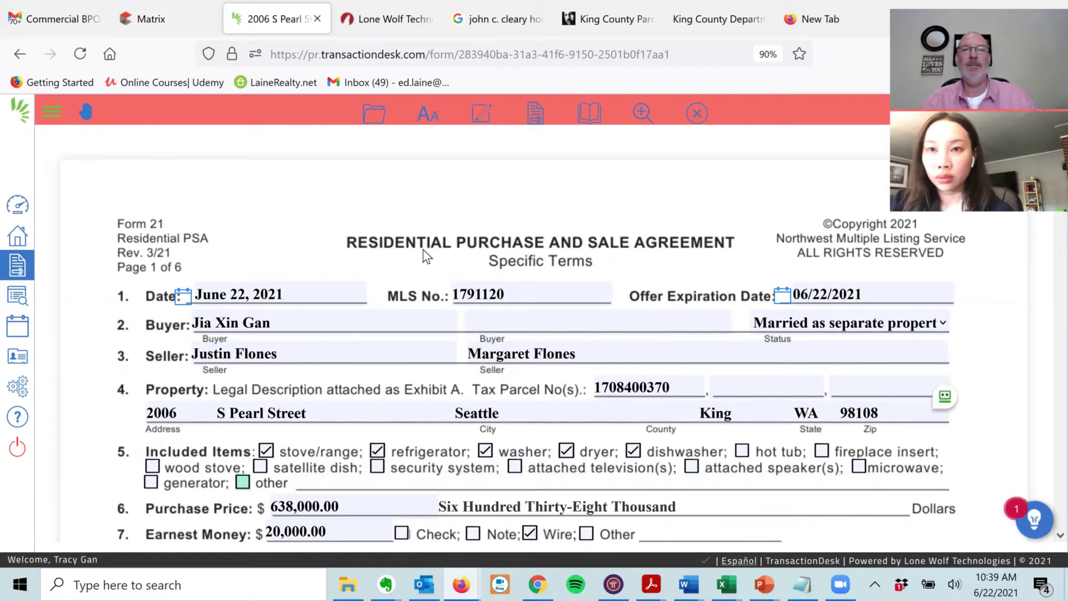
# - Scroll down Form 21 and select the second Title Insurance field
pyautogui.scroll(-2, 89, 278)
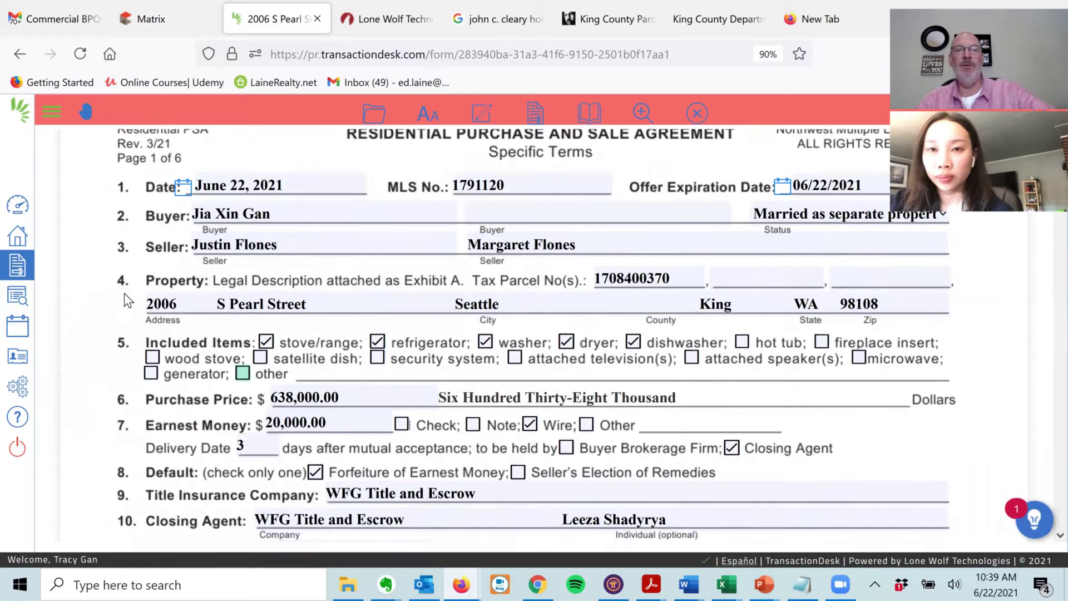
pyautogui.scroll(-1, 125, 292)
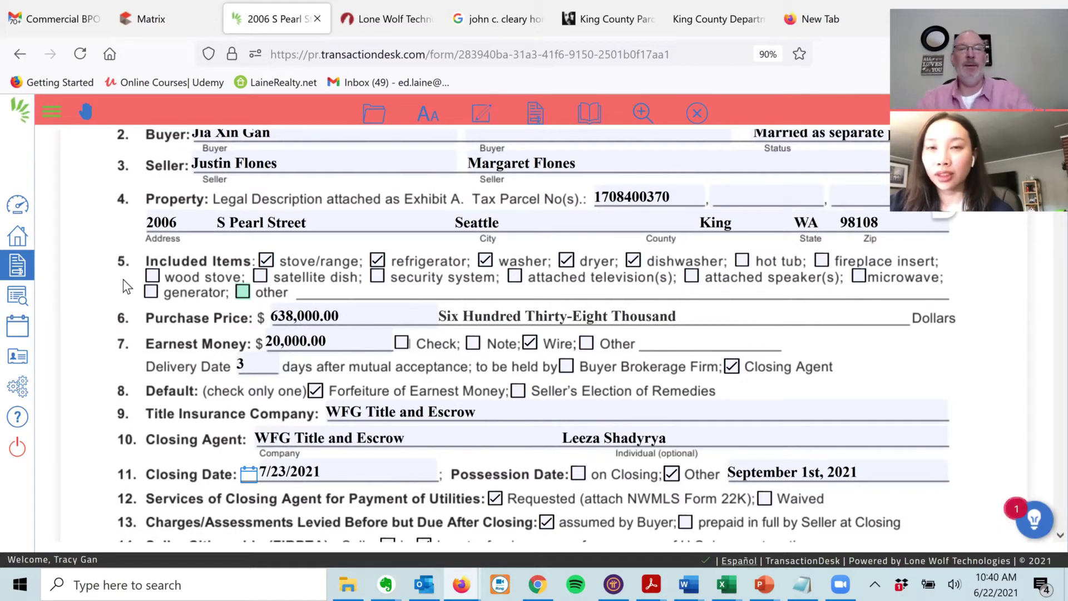
pyautogui.scroll(-1, 132, 373)
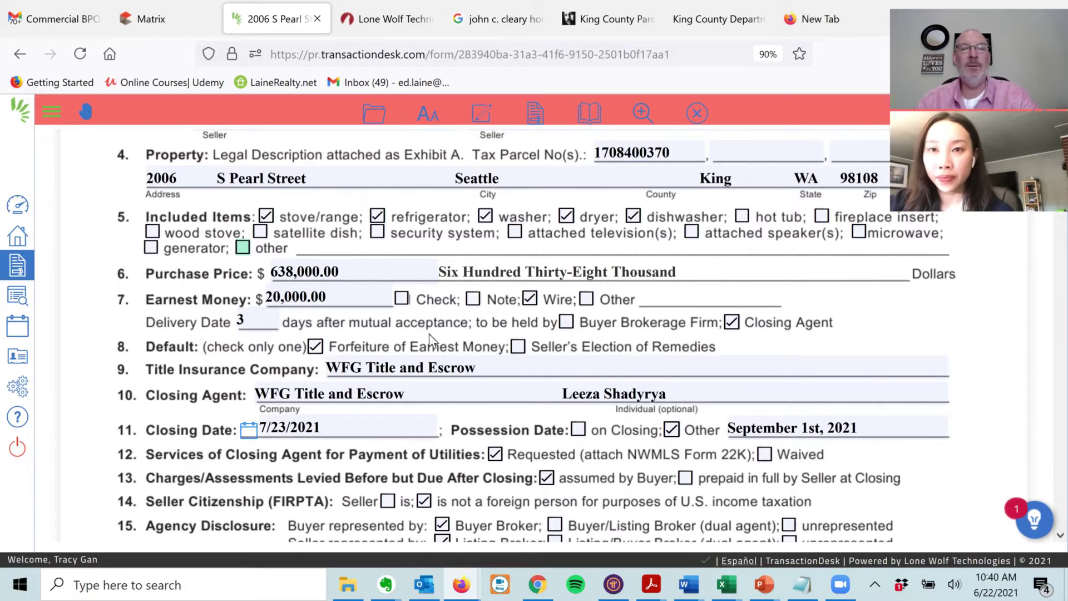
pyautogui.click(665, 364)
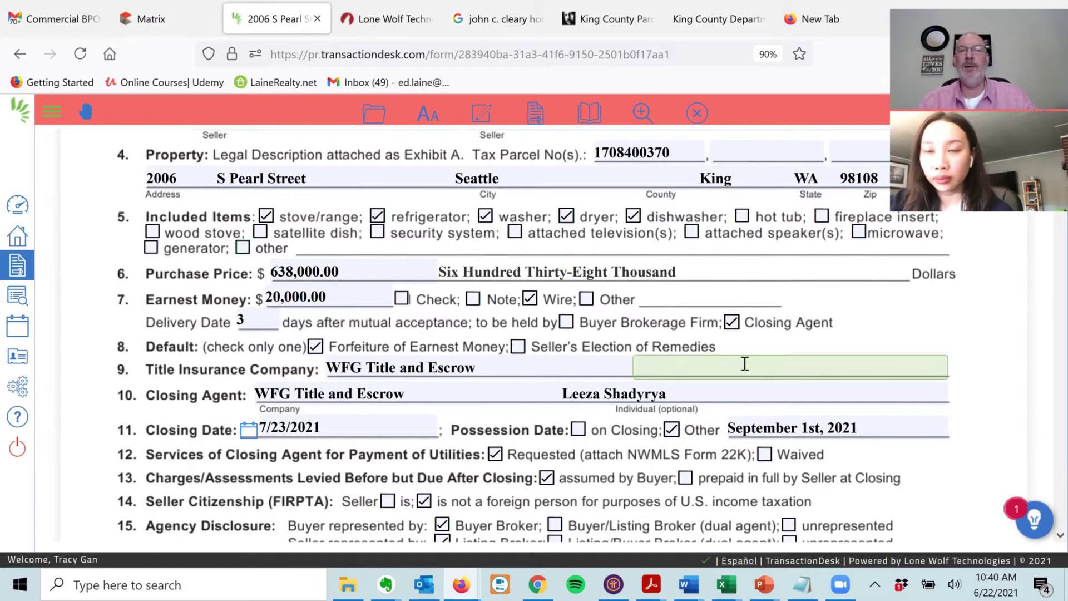
pyautogui.click(156, 22)
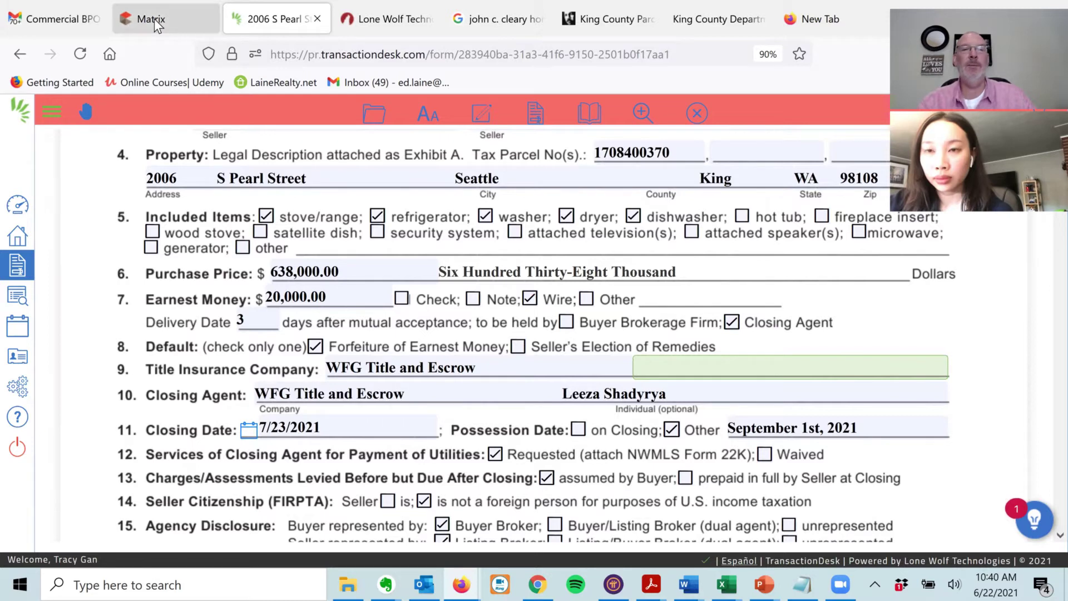
# - Compare the Matrix Broker Remarks with Form 21 and check item 12's utilities Requested box
pyautogui.scroll(10, 203, 473)
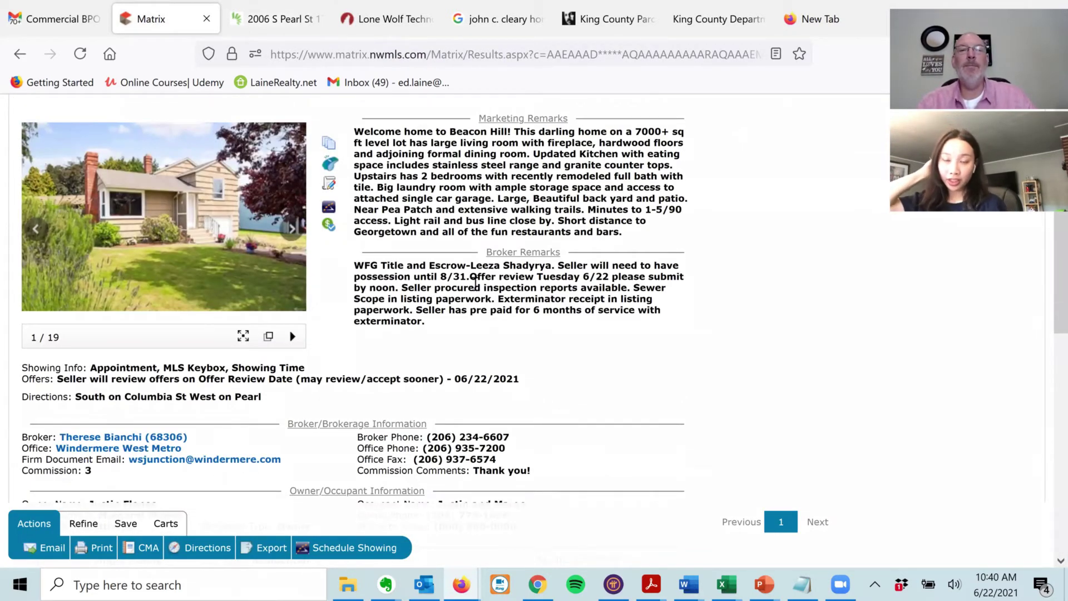
pyautogui.click(295, 20)
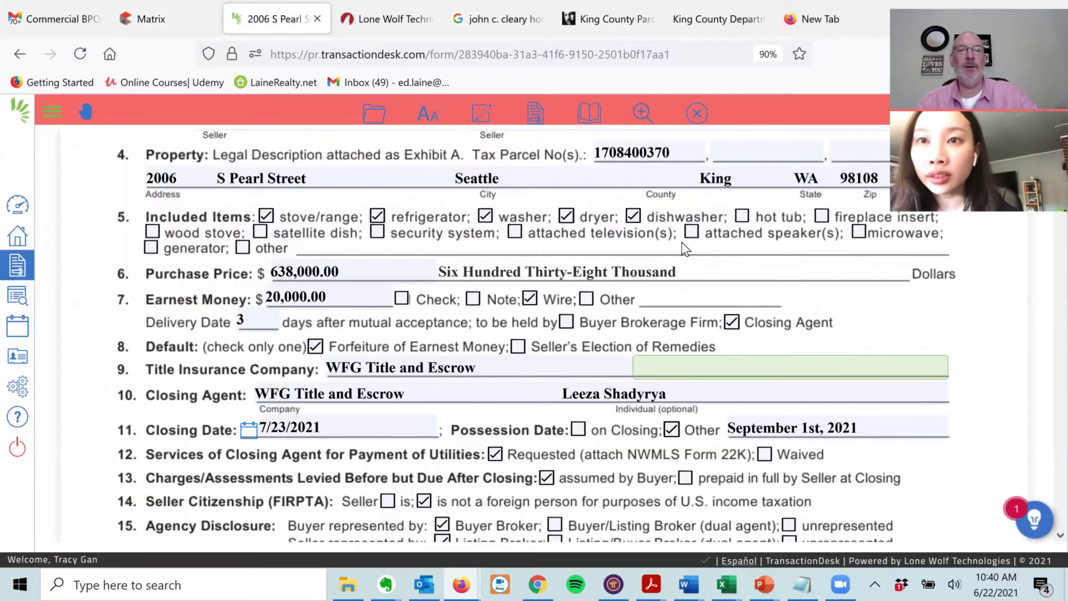
pyautogui.scroll(-3, 151, 303)
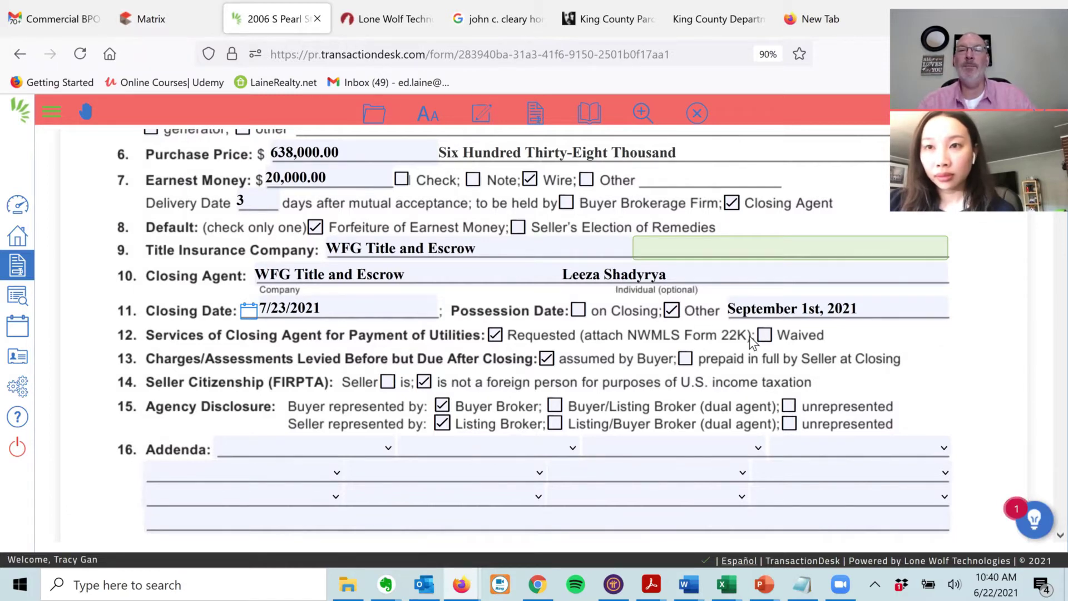
pyautogui.click(201, 25)
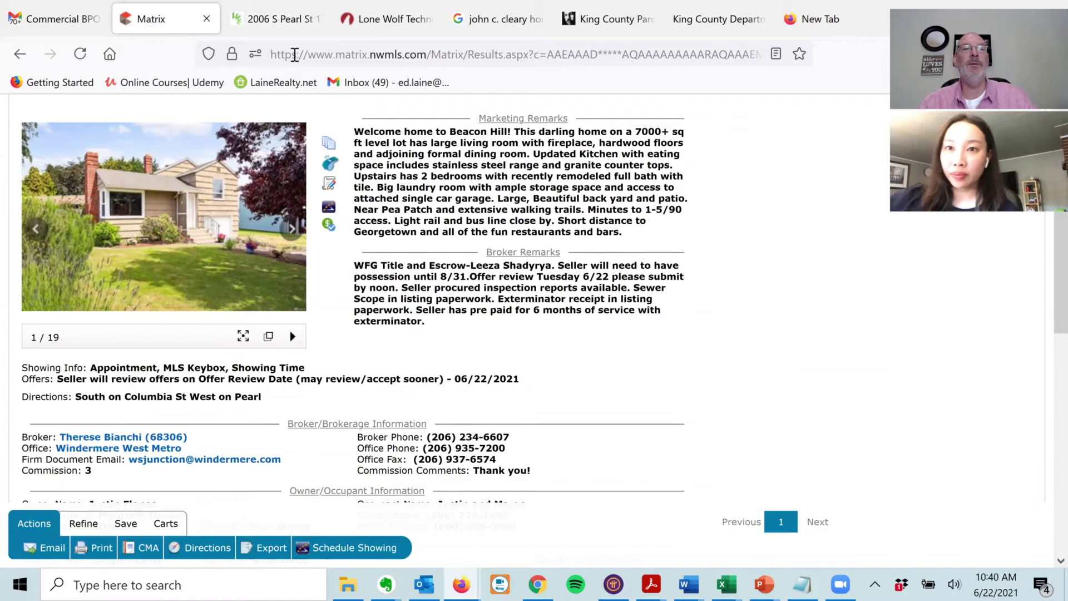
pyautogui.click(273, 19)
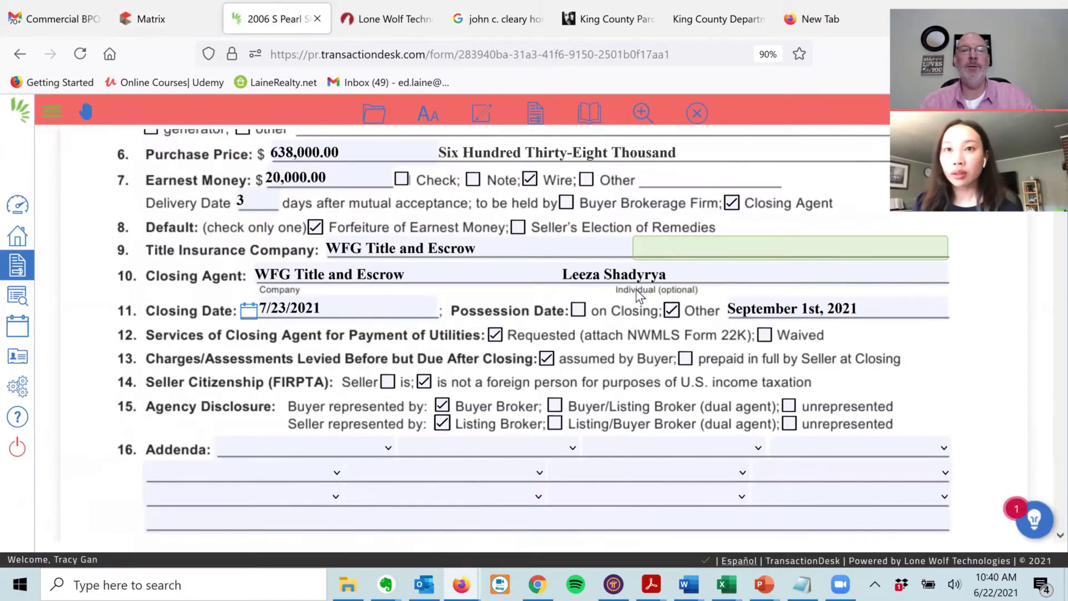
pyautogui.click(496, 335)
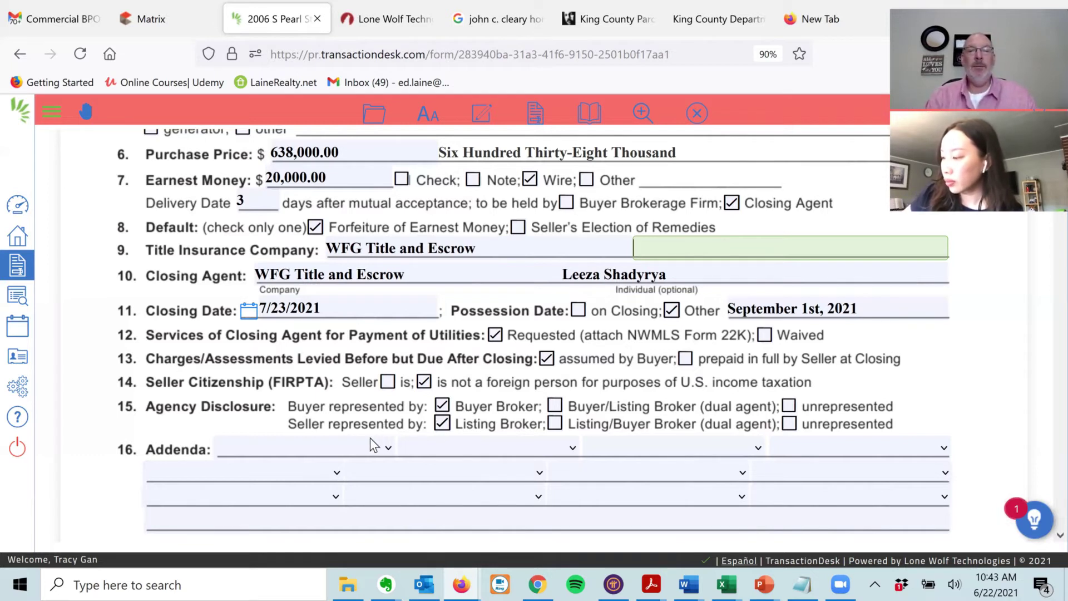
# - Fill the first four addenda slots with 22A Financing, 22D Optional Clauses, 22J Lead Disclosure and 22K Utilities
pyautogui.click(389, 449)
pyautogui.press('Down')
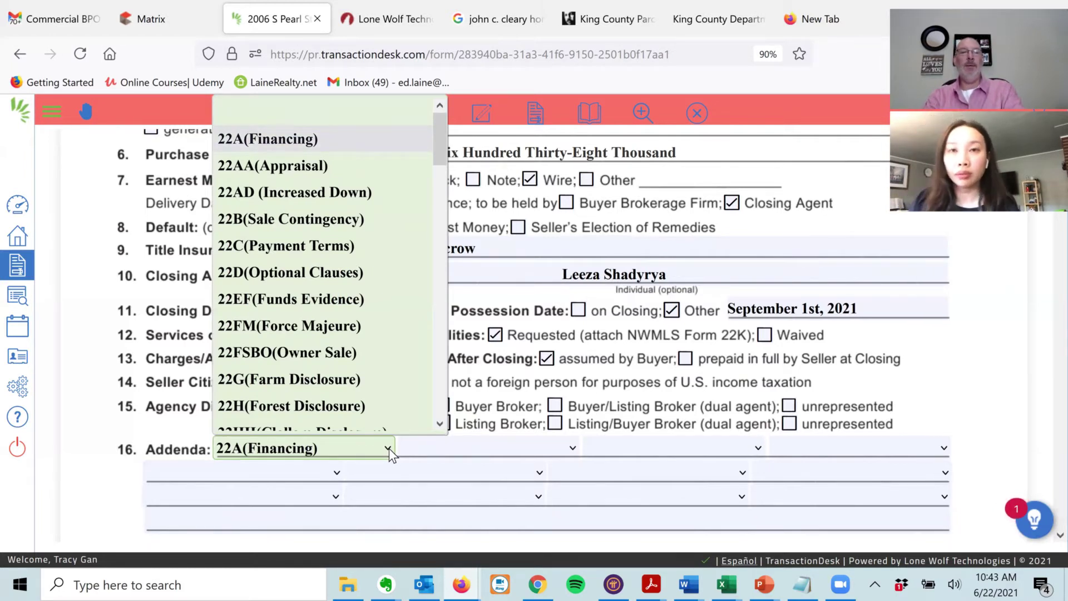
pyautogui.press('Return')
pyautogui.press('Tab')
pyautogui.press('Down')
pyautogui.press('Down')
pyautogui.press('Down')
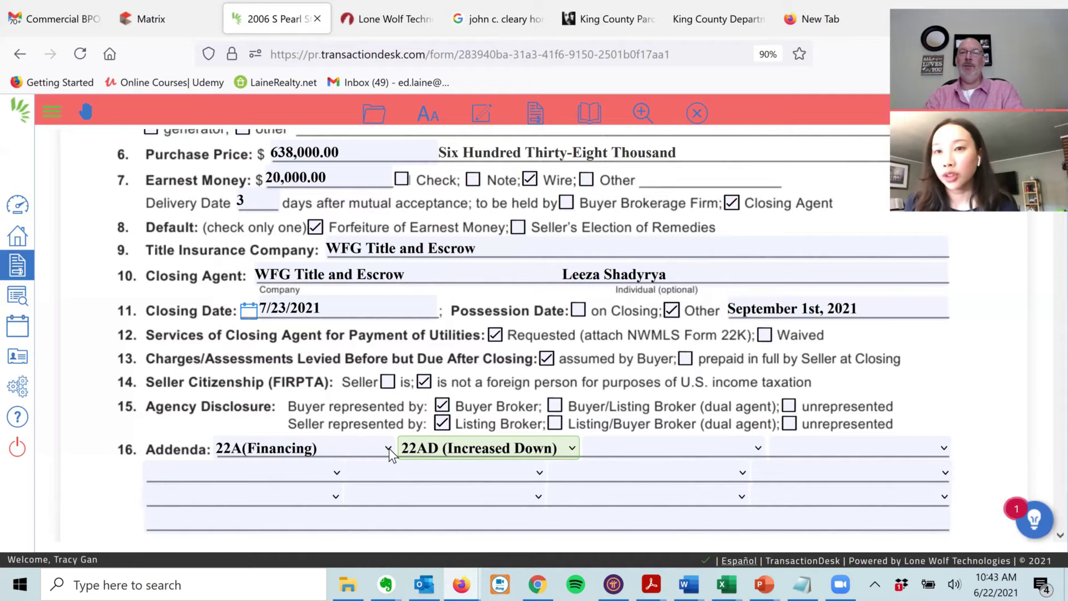
pyautogui.press('Down')
pyautogui.press('Down')
pyautogui.press('Down')
pyautogui.press('Tab')
pyautogui.press('Down')
pyautogui.press('Down')
pyautogui.press('Down')
pyautogui.press('Down')
pyautogui.press('Down')
pyautogui.press('Down')
pyautogui.press('Down')
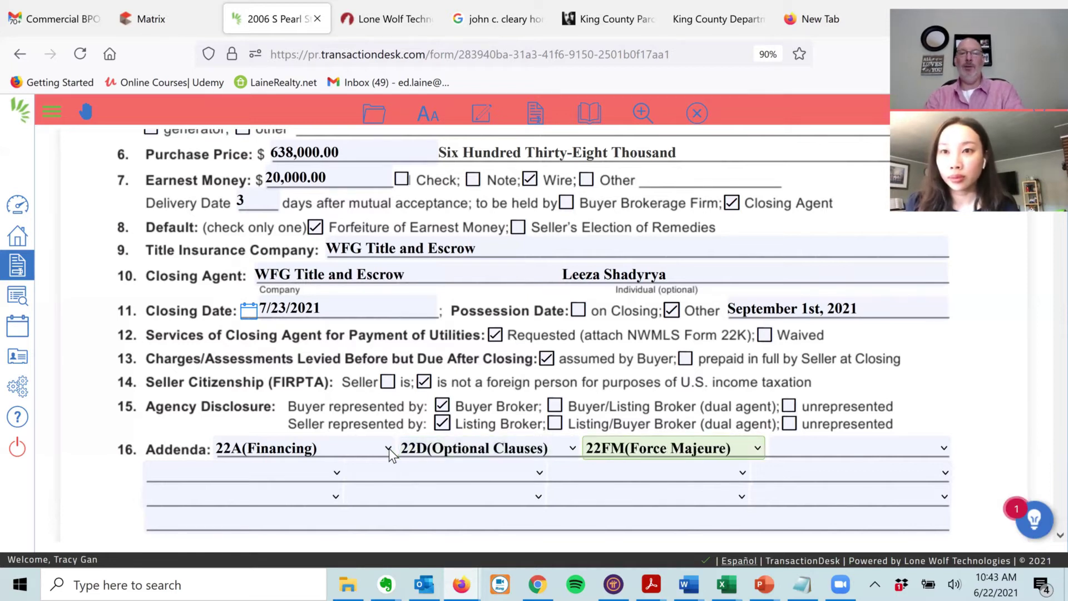
pyautogui.press('Down')
pyautogui.press('Down')
pyautogui.press('Down')
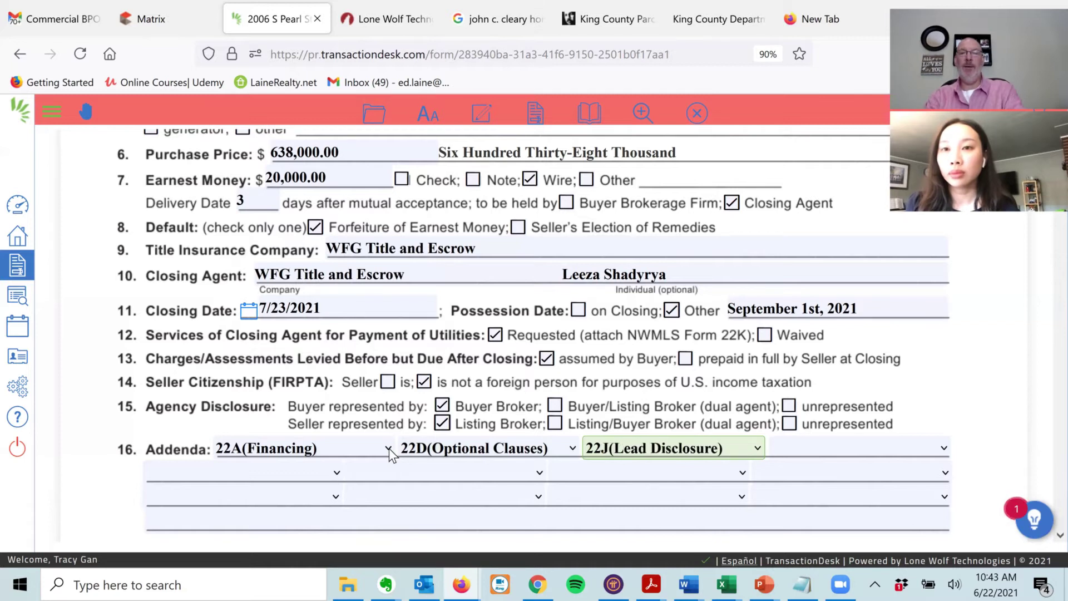
pyautogui.press('Tab')
pyautogui.press('Down')
pyautogui.press('Down')
pyautogui.press('Down')
pyautogui.press('Down')
pyautogui.press('Down')
pyautogui.press('Down')
pyautogui.press('Down')
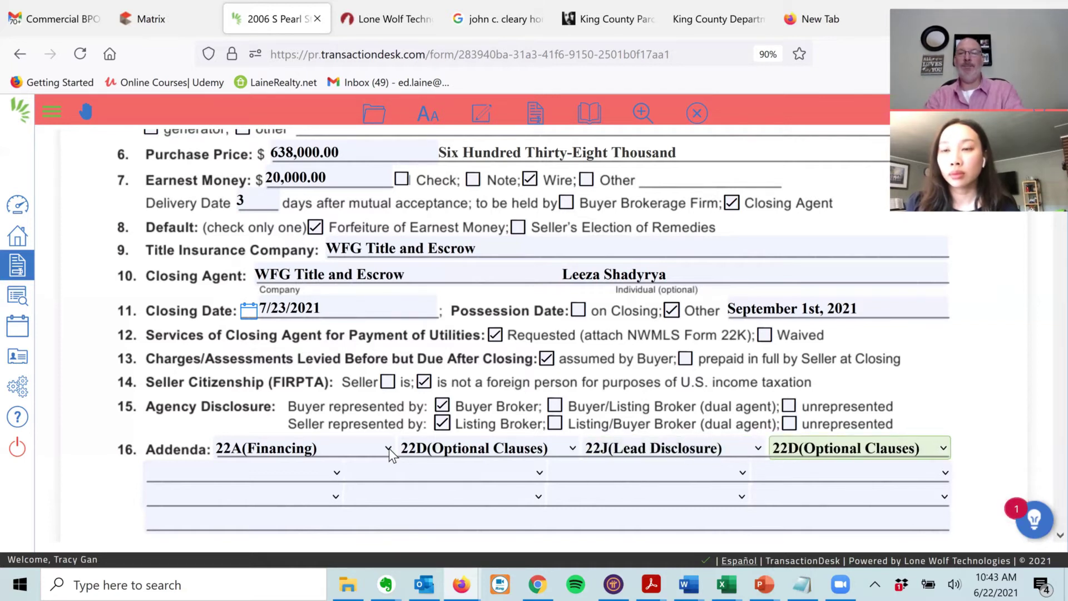
pyautogui.press('Down')
pyautogui.press('Down')
pyautogui.press('Down')
pyautogui.press('Down')
pyautogui.press('Down')
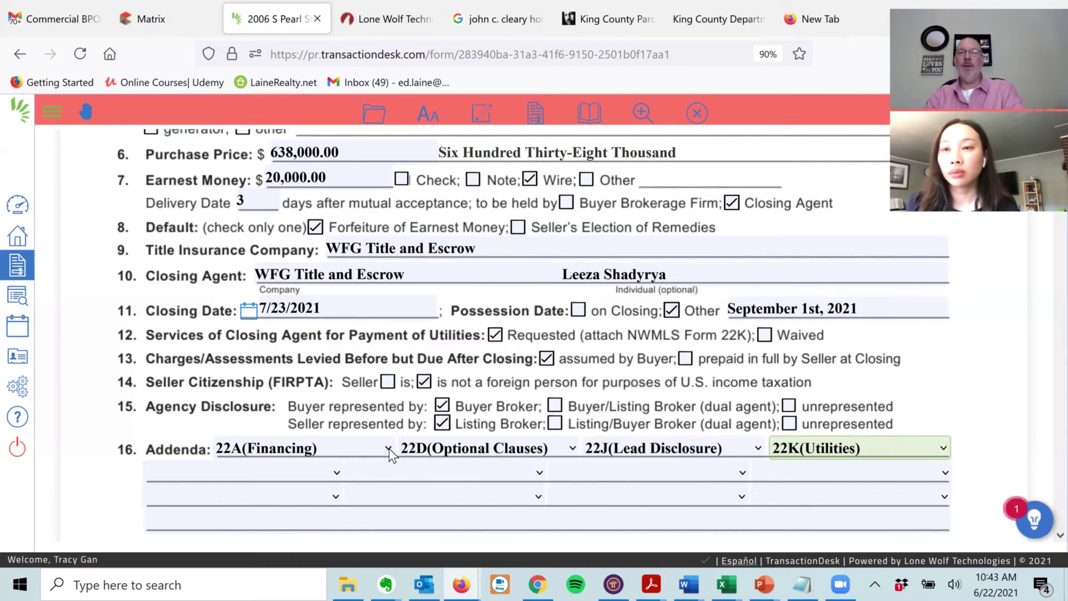
# - Set the next row's addendum to 35W (Inspection Waiver), then bring up the MLS listing
pyautogui.press('Tab')
pyautogui.press('3')
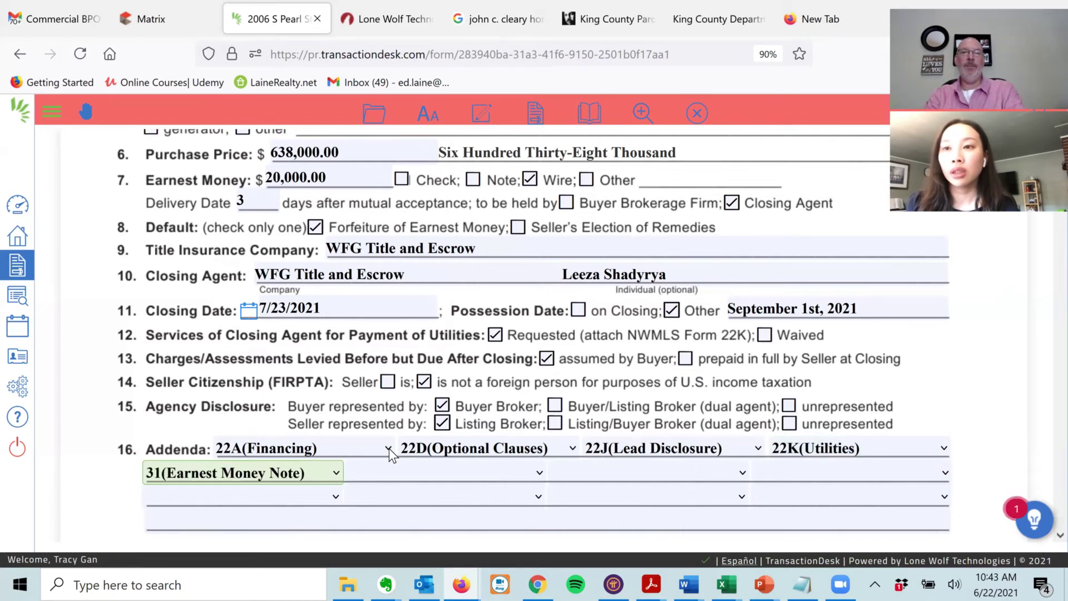
pyautogui.press('Down')
pyautogui.press('Down')
pyautogui.press('Down')
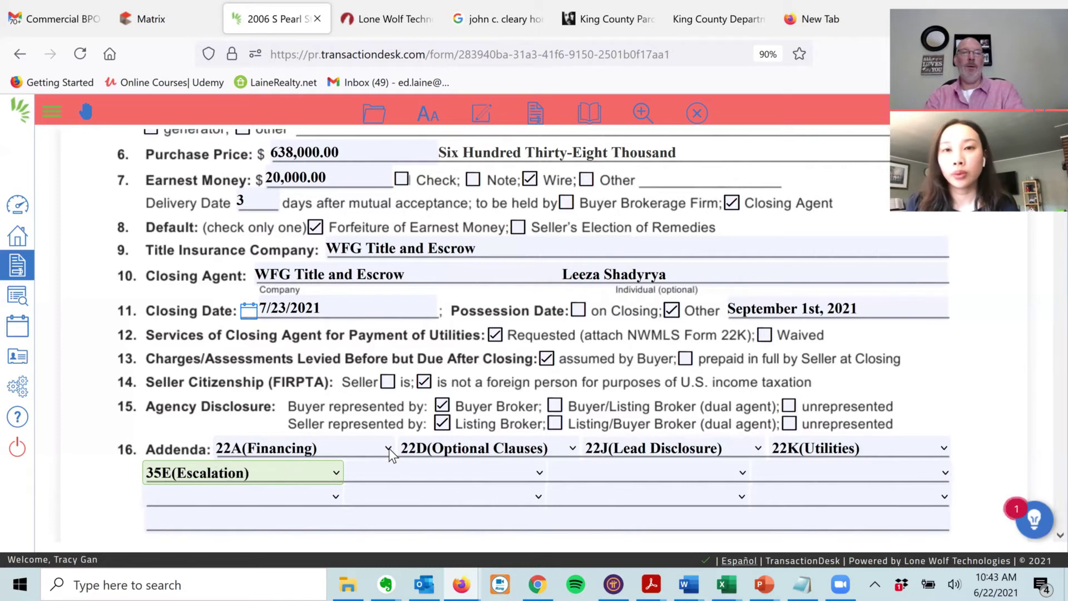
pyautogui.press('Down')
pyautogui.press('Up')
pyautogui.press('Up')
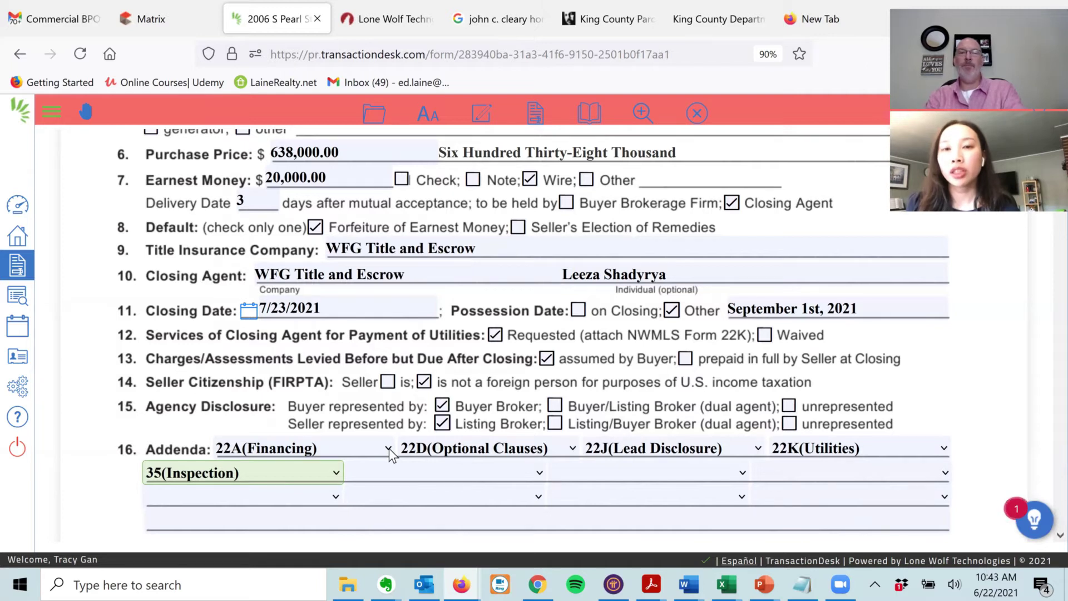
pyautogui.press('Down')
pyautogui.press('Down')
pyautogui.press('Down')
pyautogui.press('Down')
pyautogui.press('Tab')
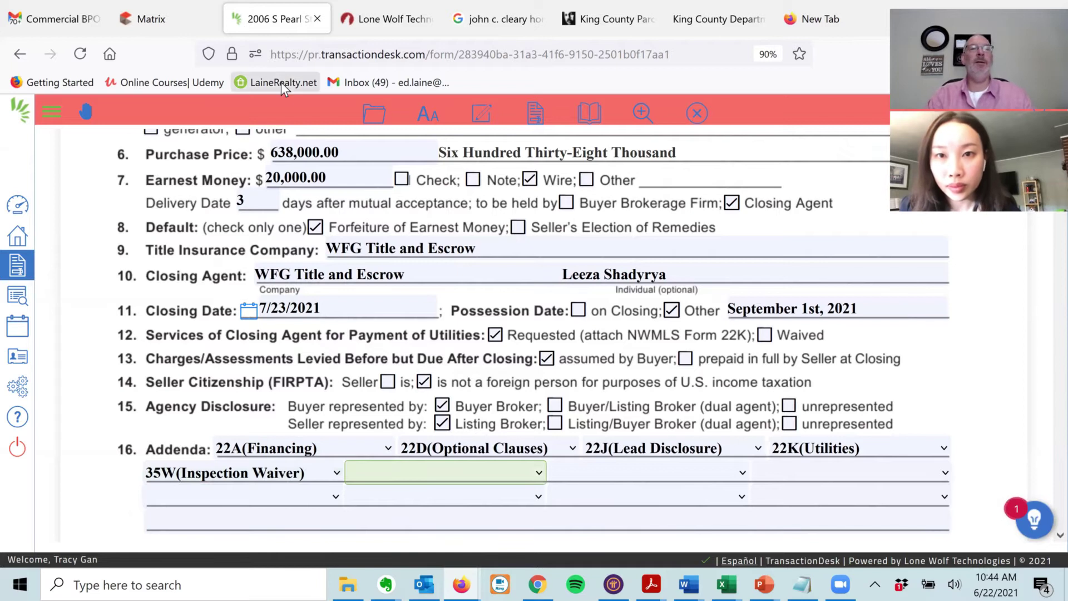
pyautogui.click(163, 12)
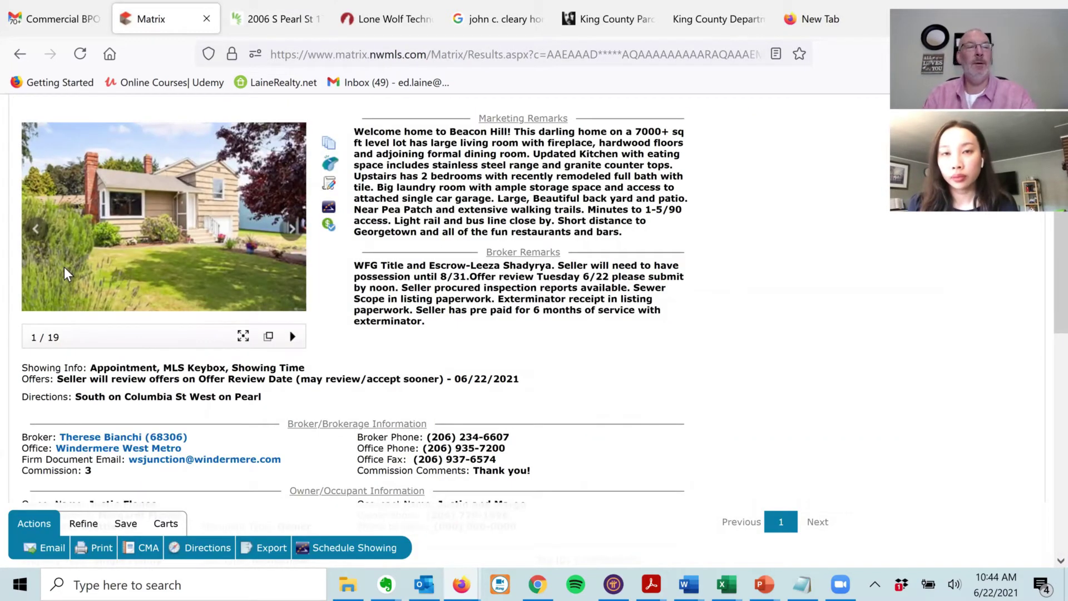
pyautogui.scroll(-3, 64, 269)
pyautogui.scroll(-3, 64, 270)
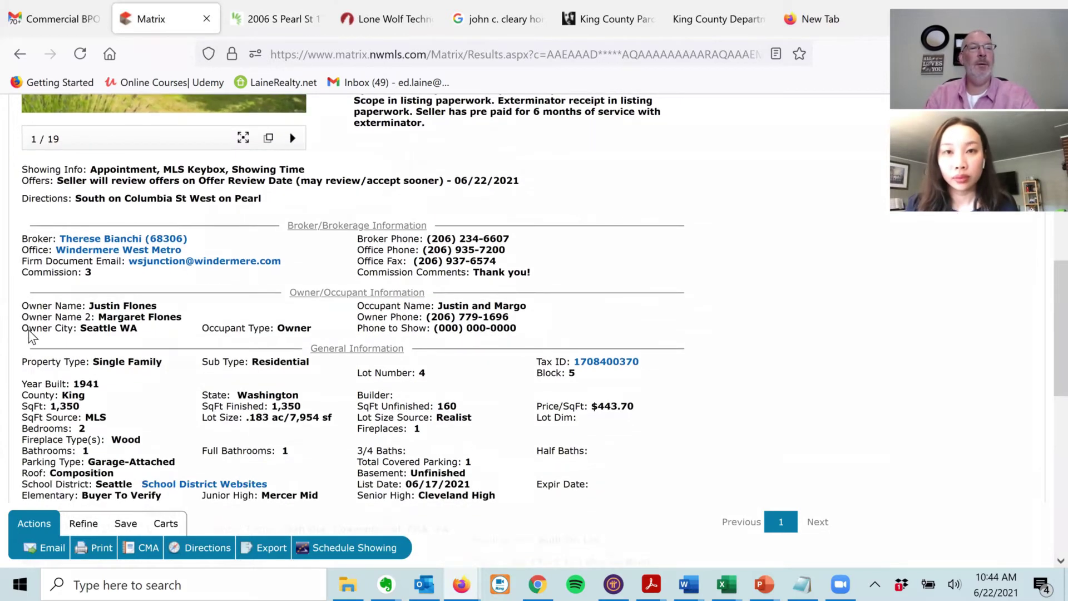
pyautogui.scroll(-1, 25, 335)
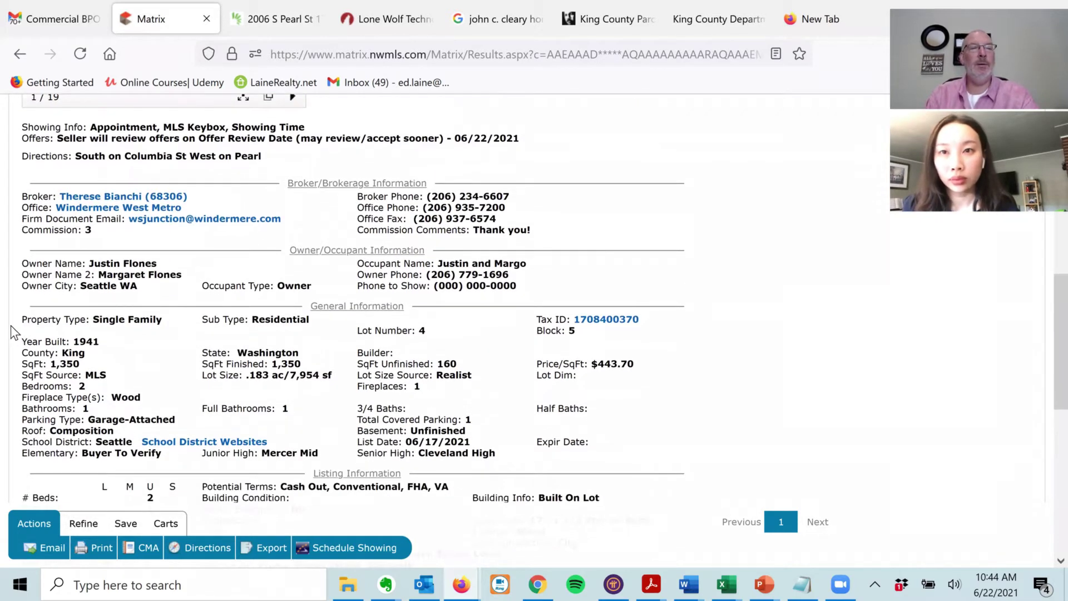
pyautogui.scroll(-2, 14, 333)
pyautogui.tripleClick(400, 479)
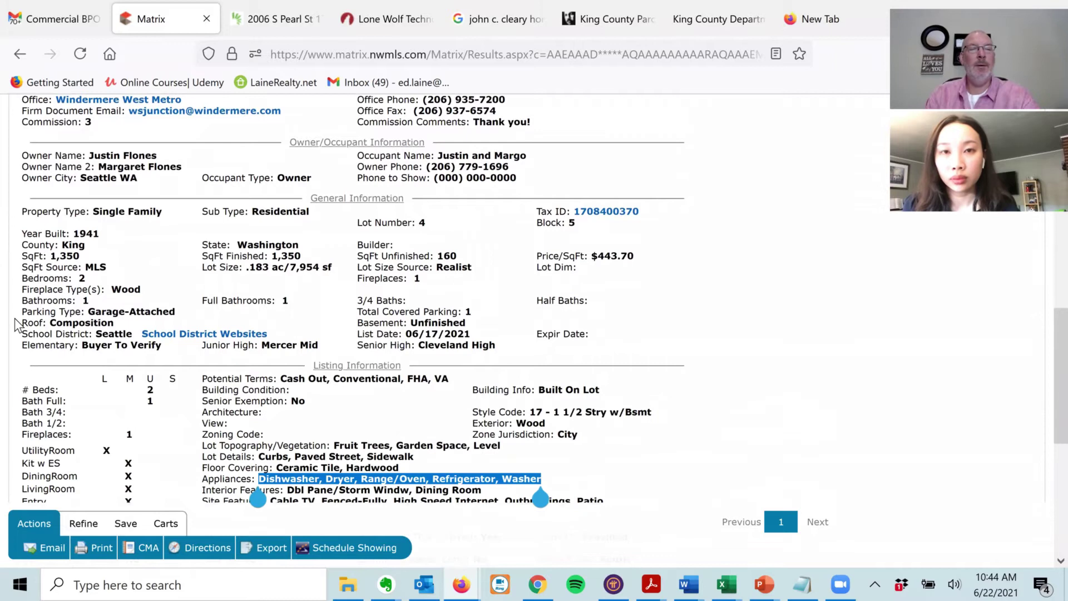
pyautogui.scroll(-2, 17, 322)
pyautogui.scroll(-2, 19, 309)
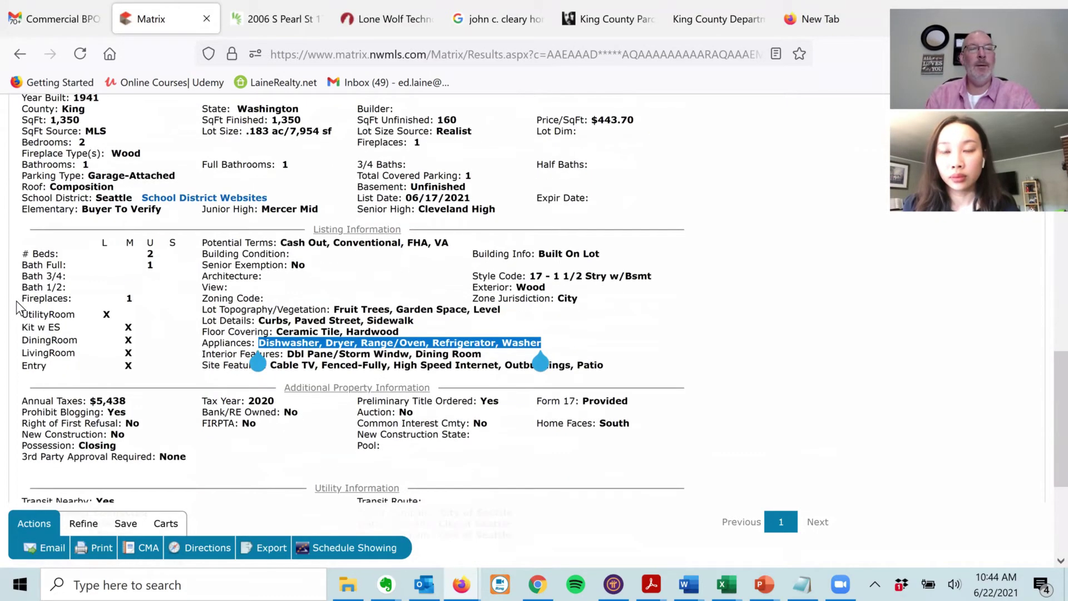
pyautogui.scroll(-1, 28, 335)
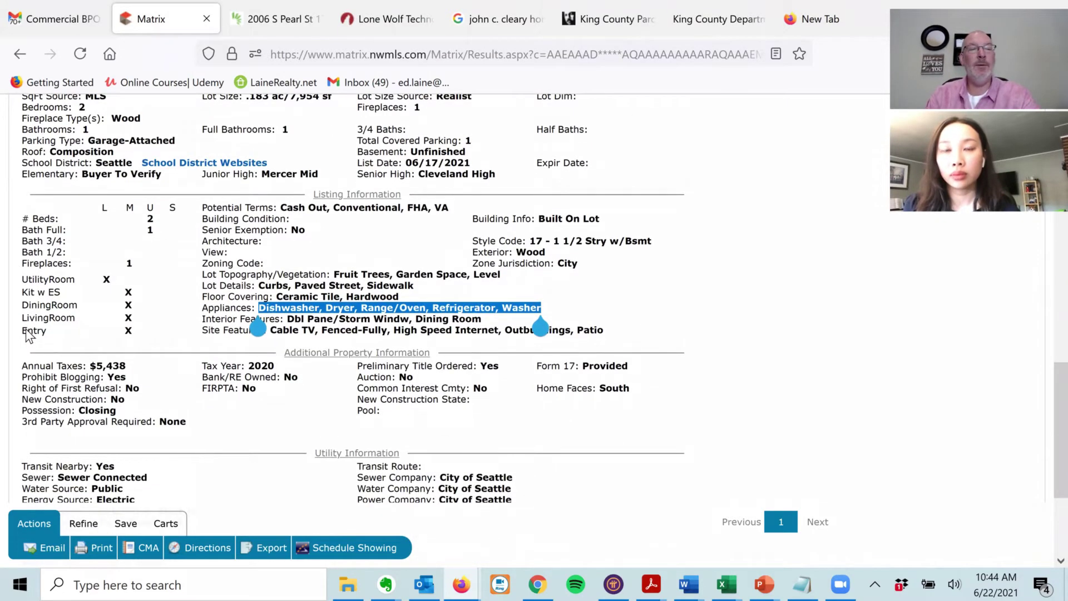
pyautogui.scroll(-2, 15, 300)
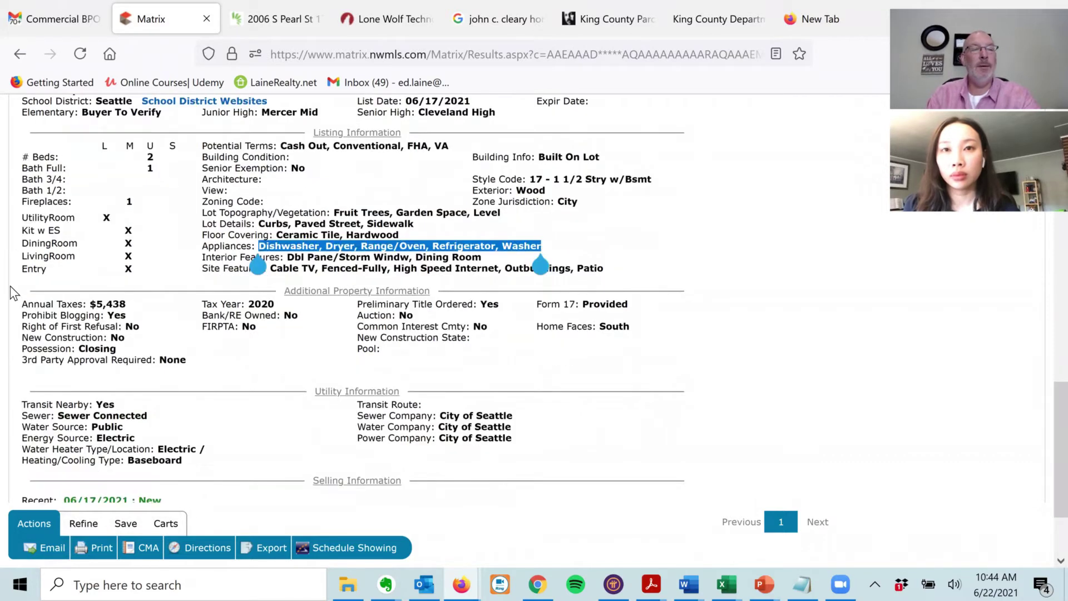
pyautogui.scroll(-2, 25, 356)
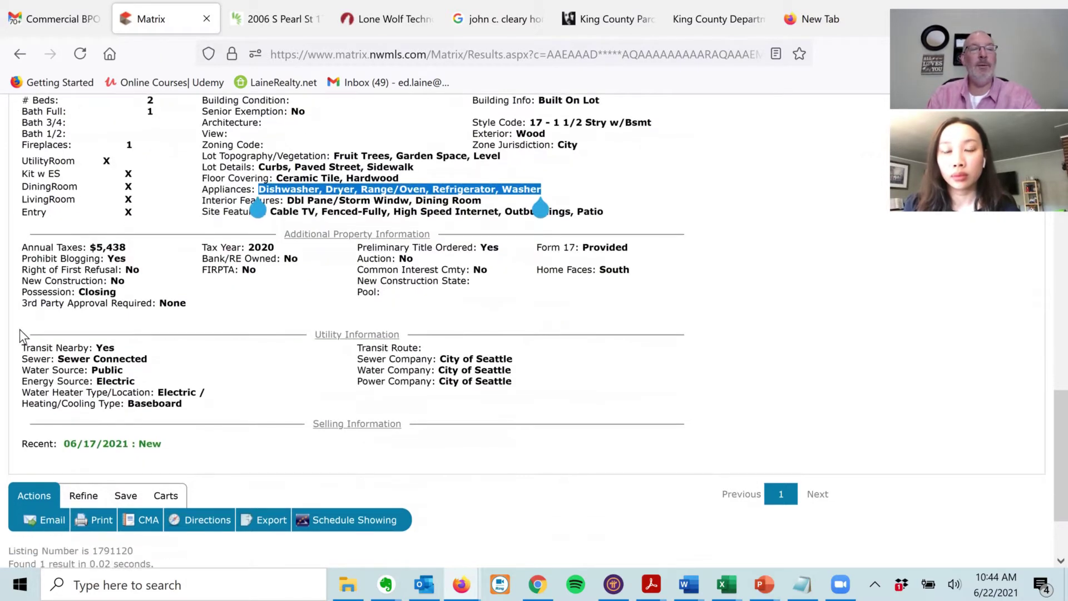
pyautogui.scroll(12, 48, 359)
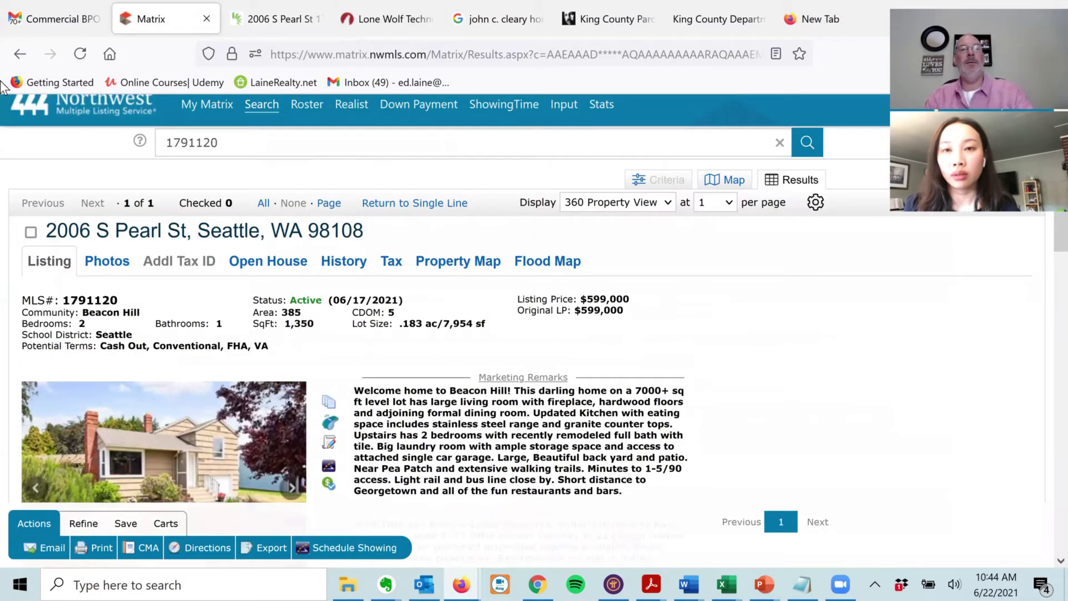
pyautogui.hotkey('ctrl', 'Tab')
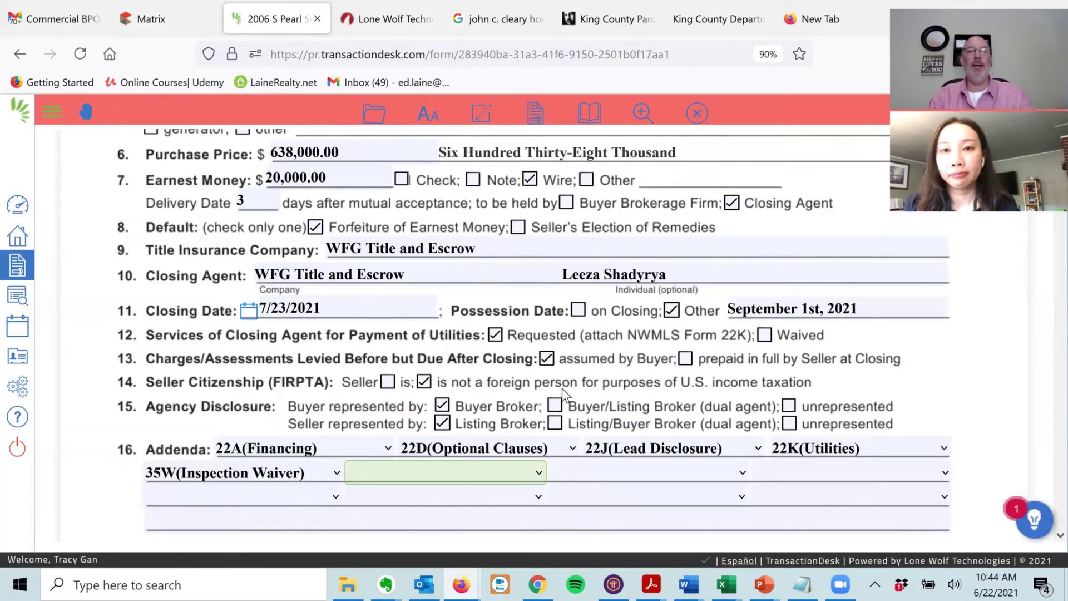
pyautogui.click(178, 517)
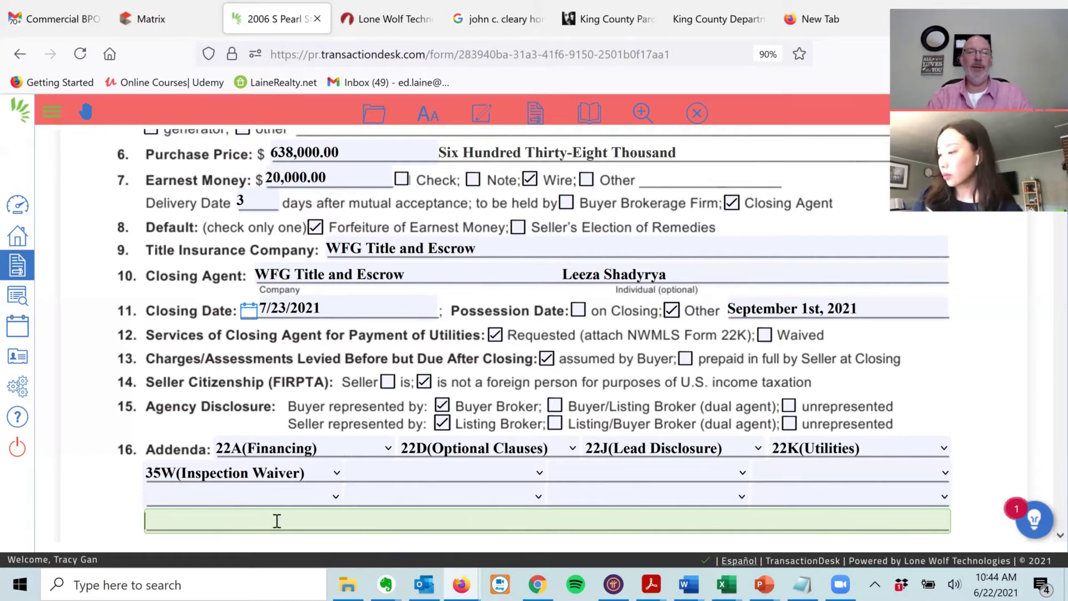
pyautogui.click(386, 575)
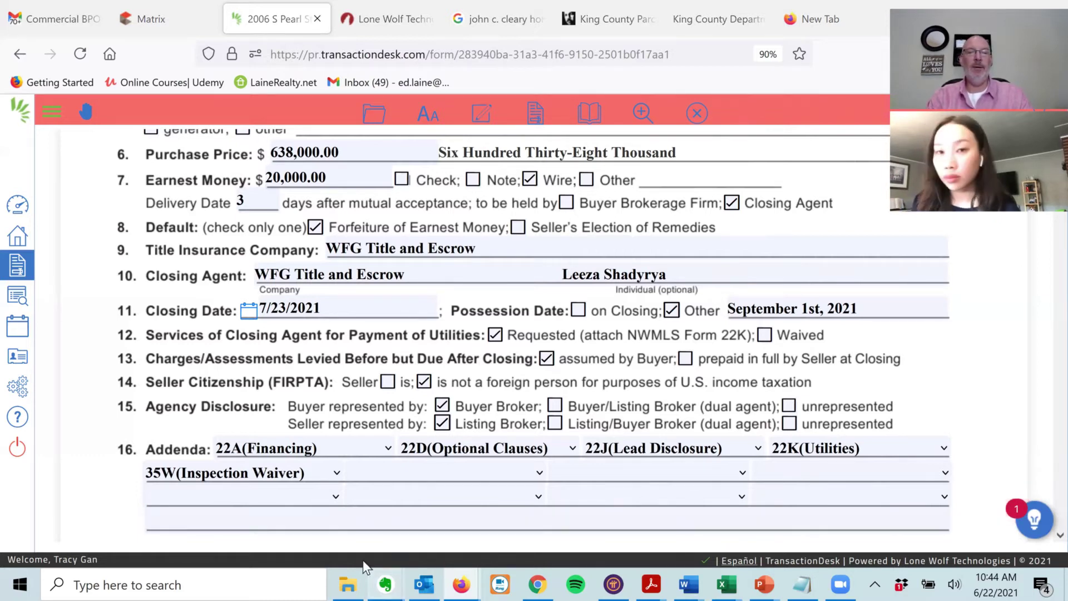
pyautogui.click(362, 540)
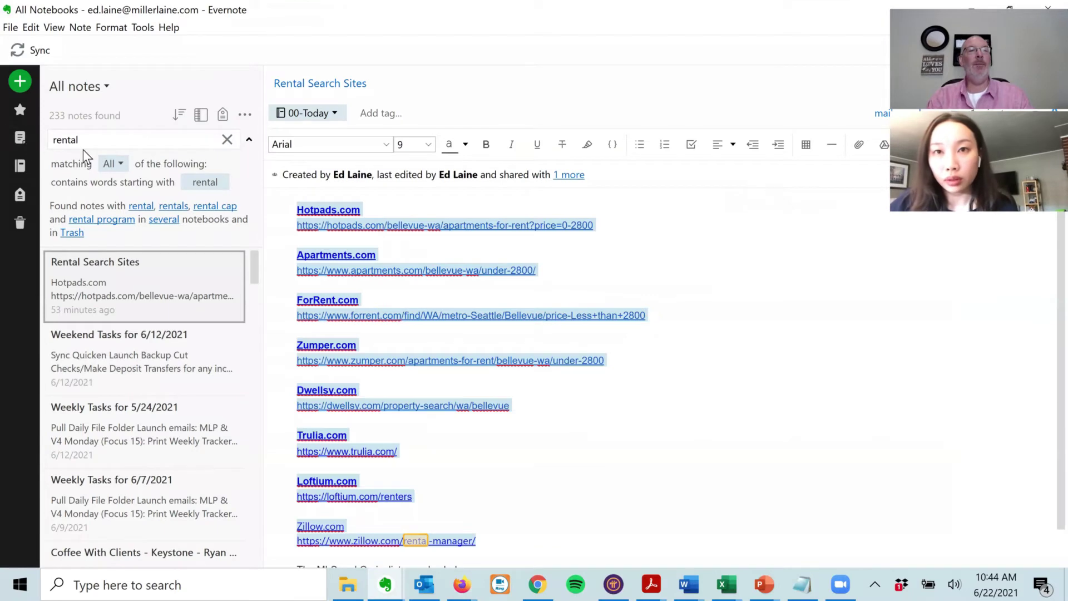
# - Search Evernote notes for 'F.I.R.P.T.A'
pyautogui.doubleClick(84, 141)
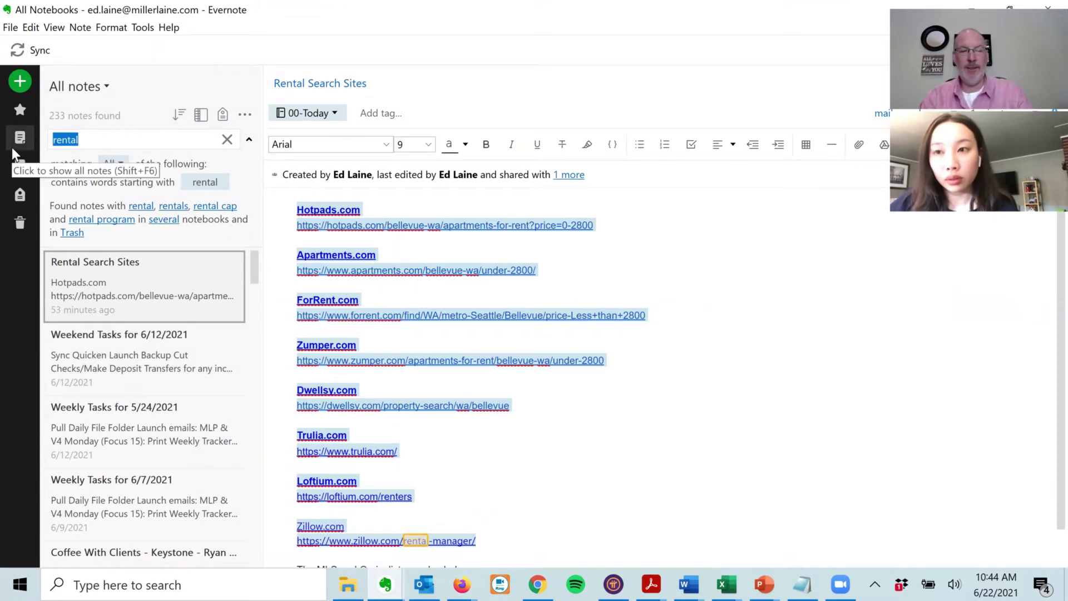
pyautogui.write('FIRTP')
pyautogui.press('BackSpace')
pyautogui.press('BackSpace')
pyautogui.write('A')
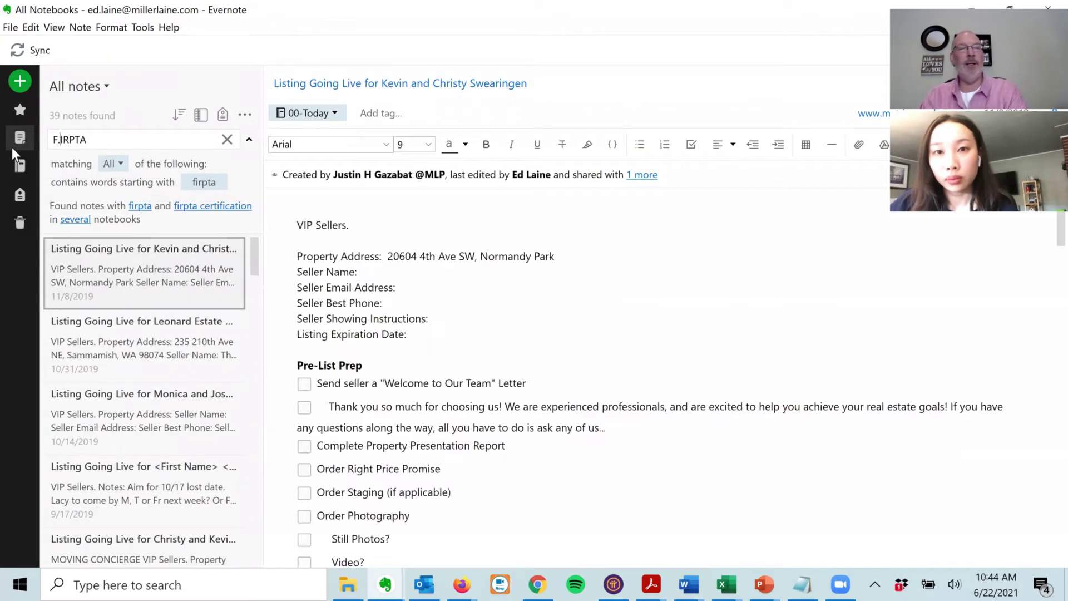
pyautogui.press('Home')
pyautogui.press('Right')
pyautogui.press('.')
pyautogui.press('Right')
pyautogui.press('.')
pyautogui.press('Right')
pyautogui.press('.')
pyautogui.press('Right')
pyautogui.press('.')
pyautogui.press('Right')
pyautogui.press('.')
pyautogui.write('.')
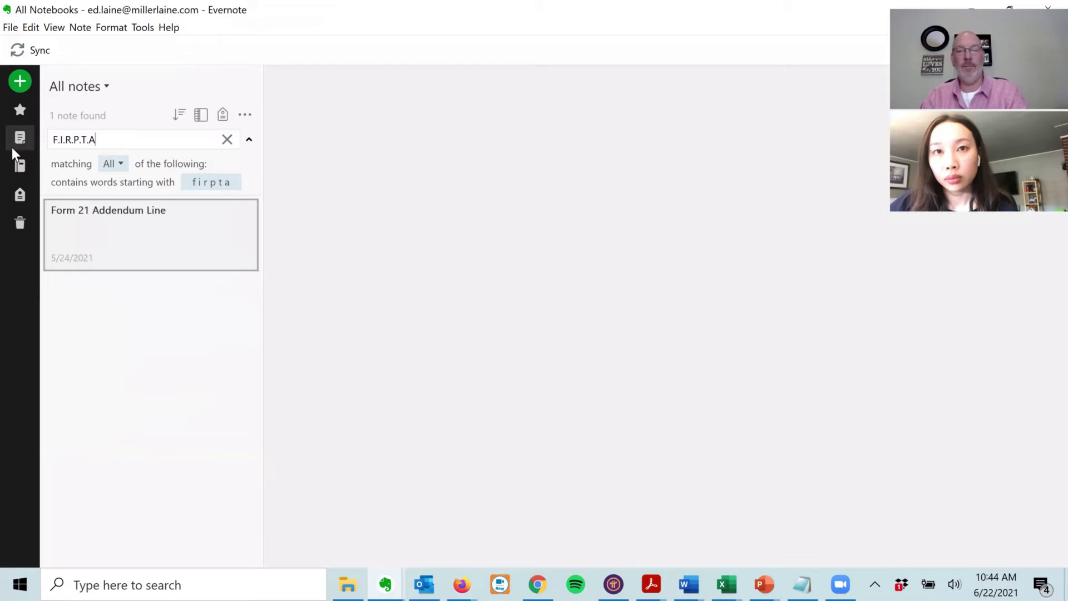
# - Select the Form 21 Addendum Line's Ex. A text and return to the purchase agreement form
pyautogui.click(418, 210)
pyautogui.tripleClick(417, 210)
pyautogui.hotkey('ctrl', 'c')
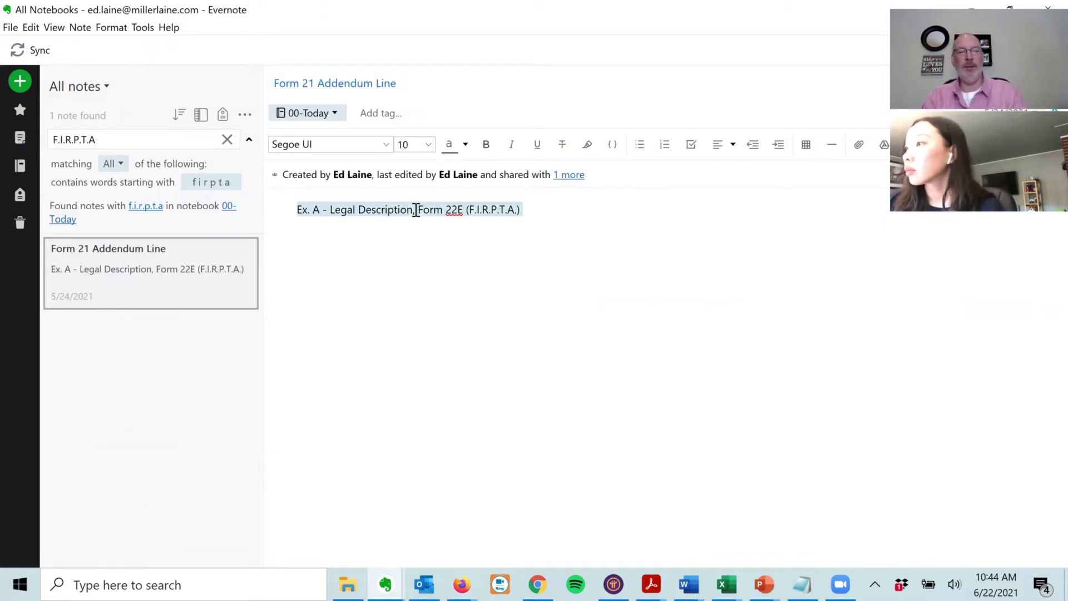
pyautogui.click(540, 578)
pyautogui.click(385, 584)
pyautogui.moveTo(464, 581)
pyautogui.click(407, 537)
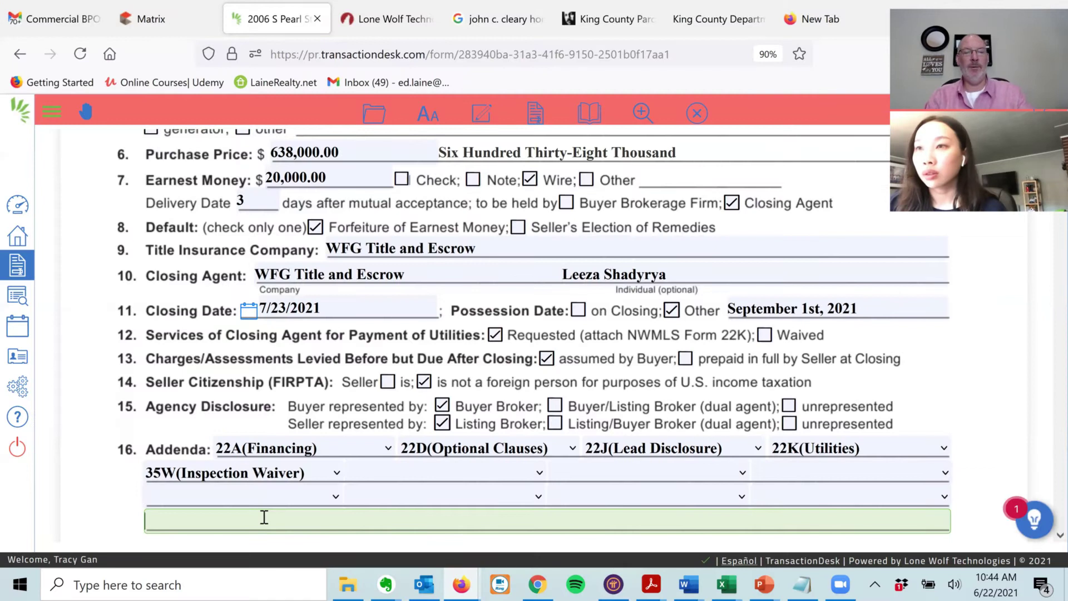
# - Paste Form 22E (F.I.R.P.T.A.) into the Ex. A addenda line, removing the Builder Addendum text
pyautogui.hotkey('ctrl', 'v')
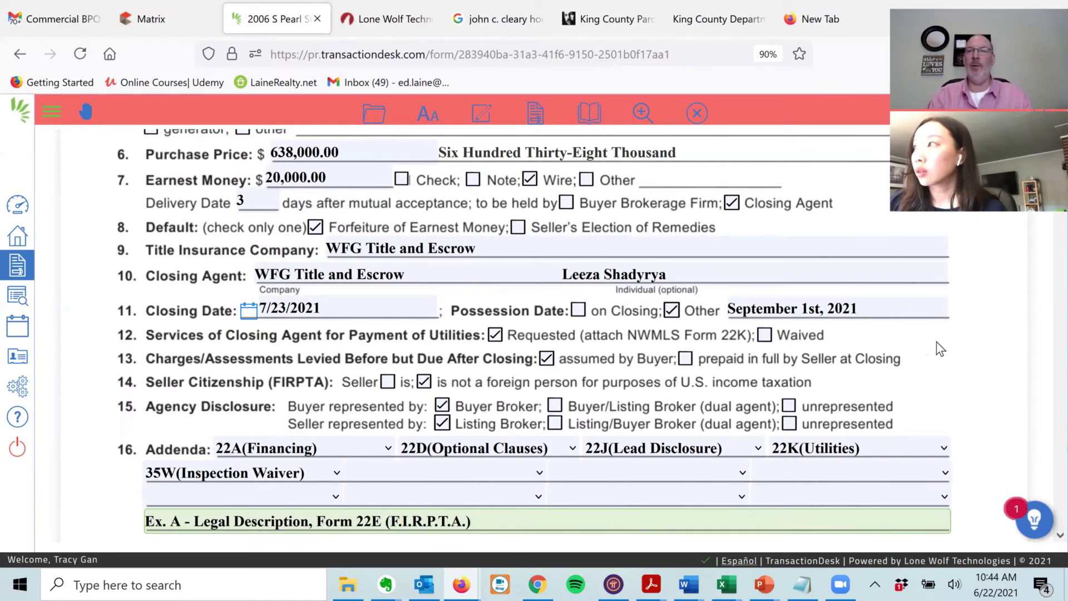
pyautogui.click(971, 338)
pyautogui.scroll(-1, 971, 339)
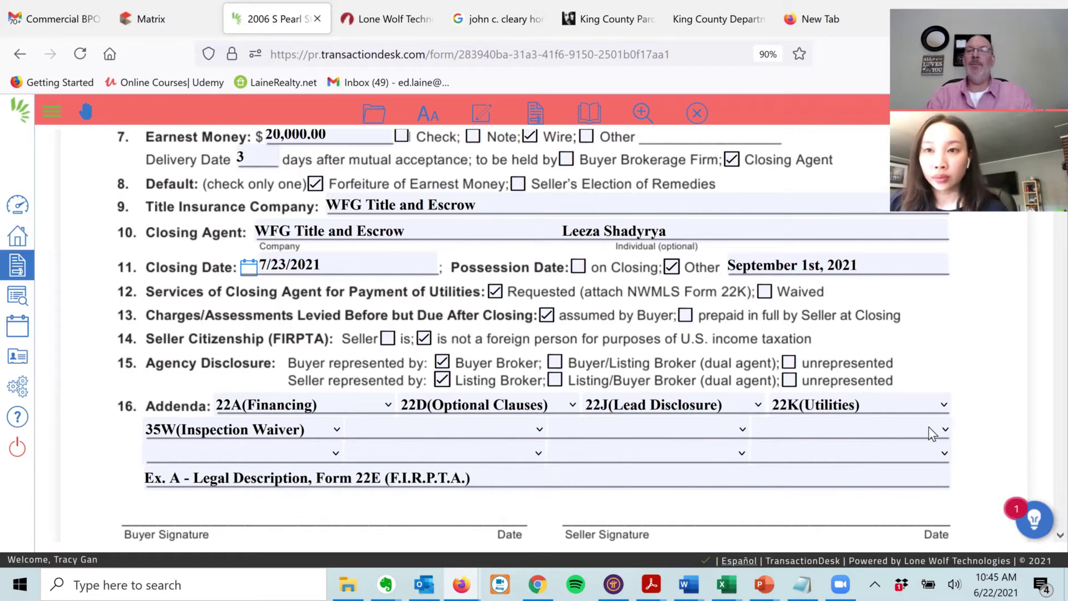
pyautogui.click(531, 481)
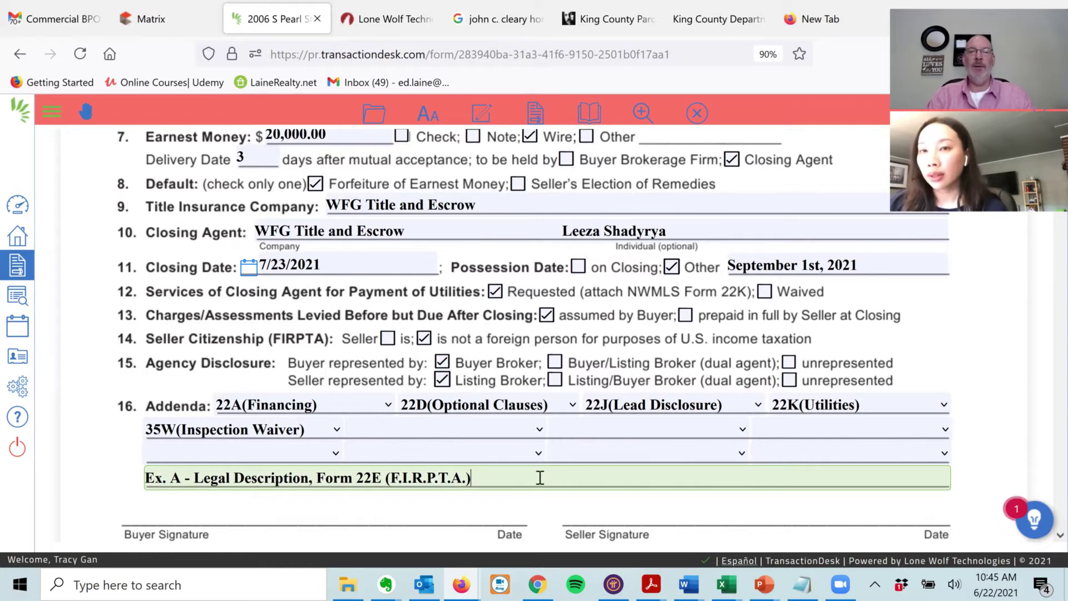
pyautogui.write(', Builder Ade')
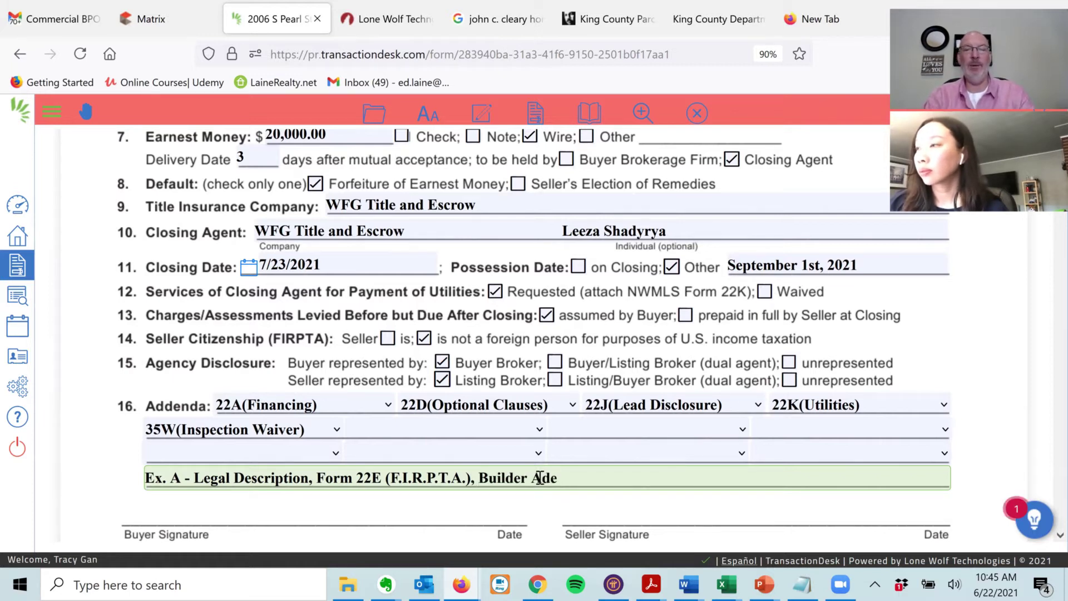
pyautogui.press('BackSpace')
pyautogui.write('dendum,')
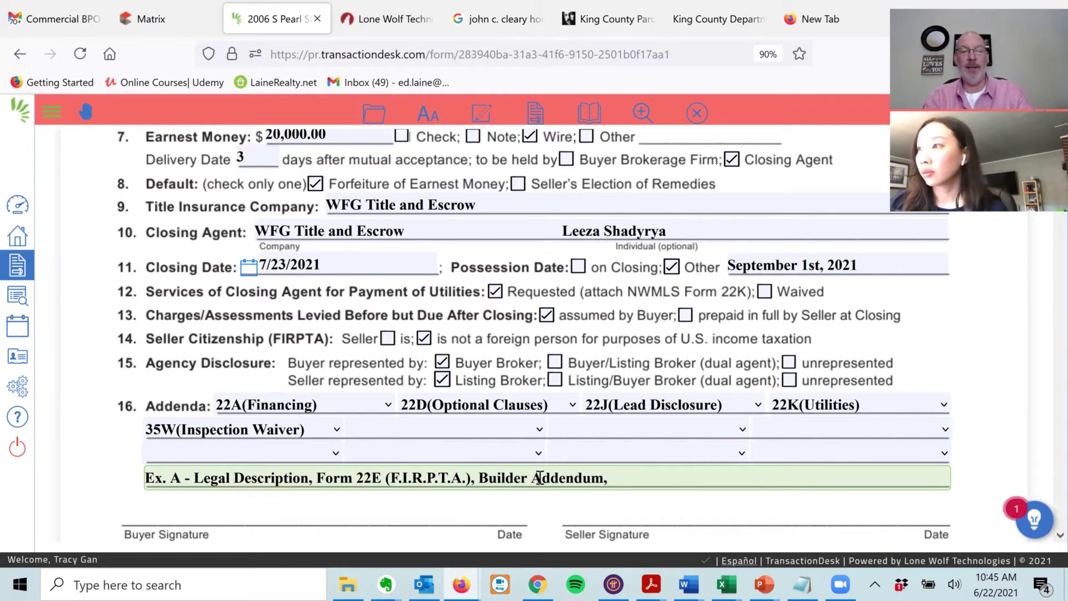
pyautogui.write(' Wind')
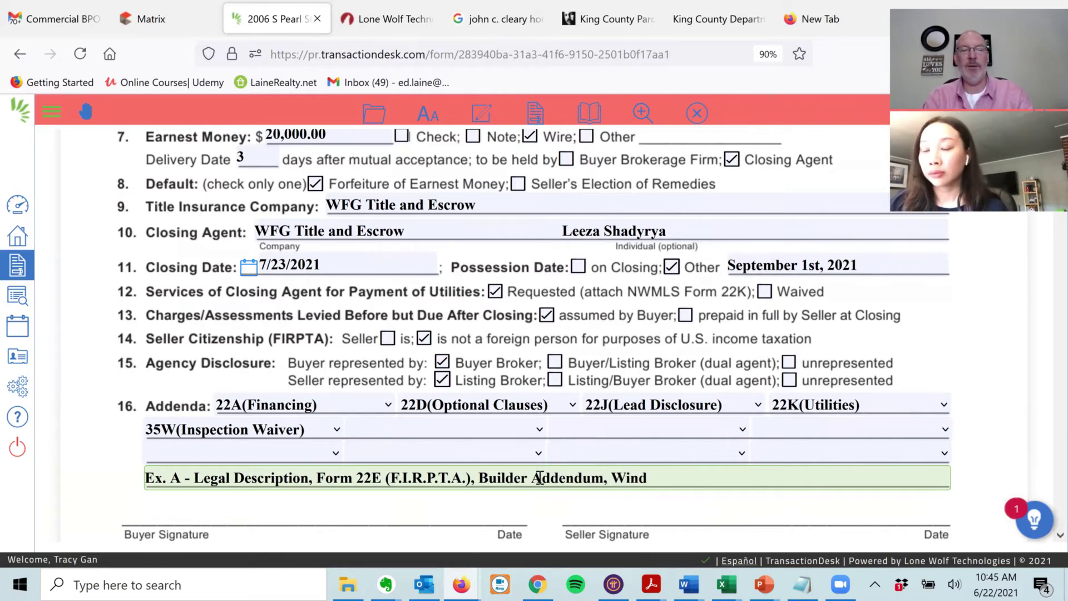
pyautogui.write('ermere Form 42')
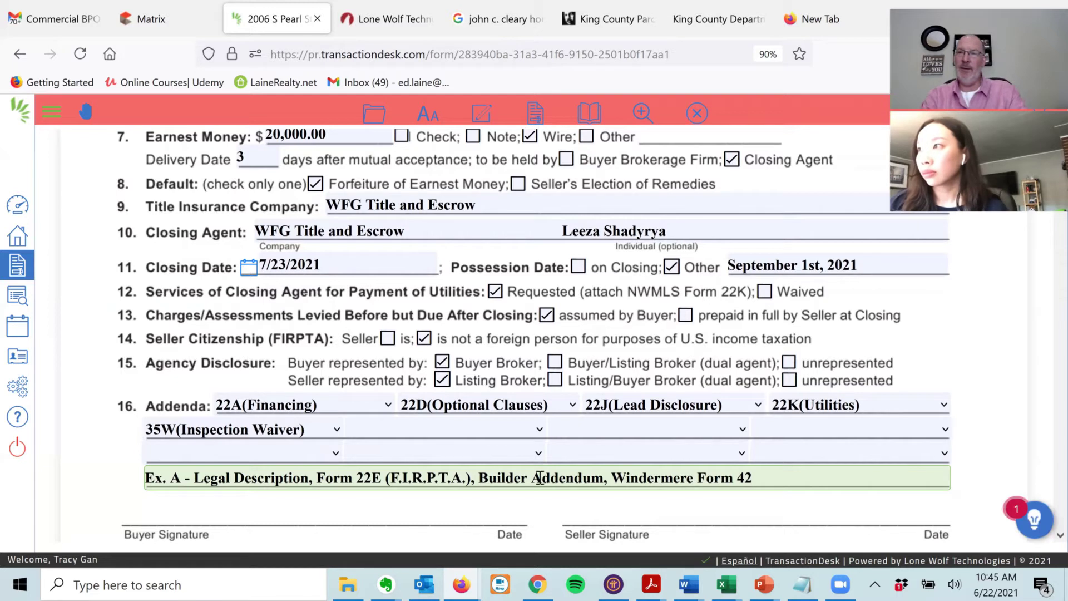
pyautogui.press('BackSpace')
pyautogui.press('BackSpace')
pyautogui.press('BackSpace')
pyautogui.press('BackSpace')
pyautogui.press('BackSpace')
pyautogui.press('BackSpace')
pyautogui.press('BackSpace')
pyautogui.press('BackSpace')
pyautogui.press('BackSpace')
pyautogui.press('BackSpace')
pyautogui.press('BackSpace')
pyautogui.press('BackSpace')
pyautogui.press('BackSpace')
pyautogui.press('BackSpace')
pyautogui.press('BackSpace')
pyautogui.press('BackSpace')
pyautogui.press('BackSpace')
pyautogui.press('BackSpace')
pyautogui.press('BackSpace')
pyautogui.press('BackSpace')
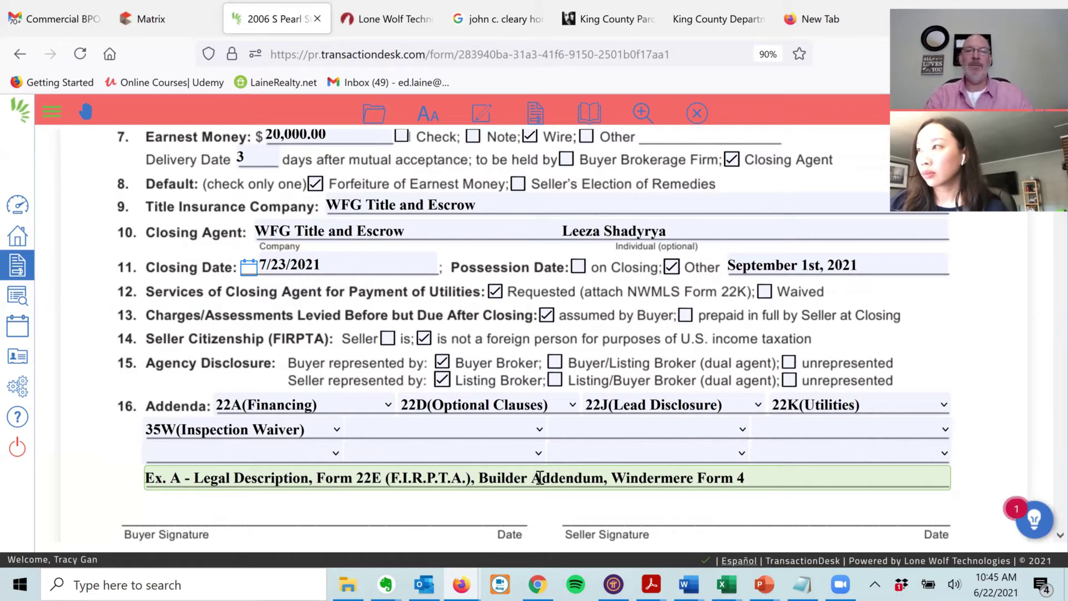
pyautogui.press('BackSpace')
pyautogui.press('BackSpace')
pyautogui.press('BackSpace')
pyautogui.press('BackSpace')
pyautogui.press('BackSpace')
pyautogui.press('BackSpace')
pyautogui.press('BackSpace')
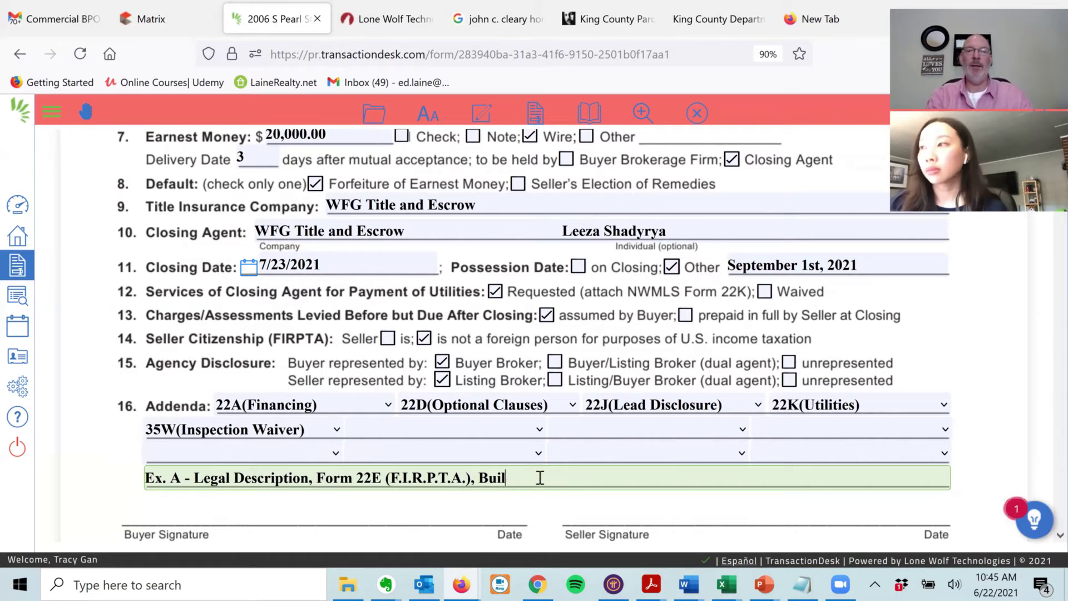
pyautogui.press('BackSpace')
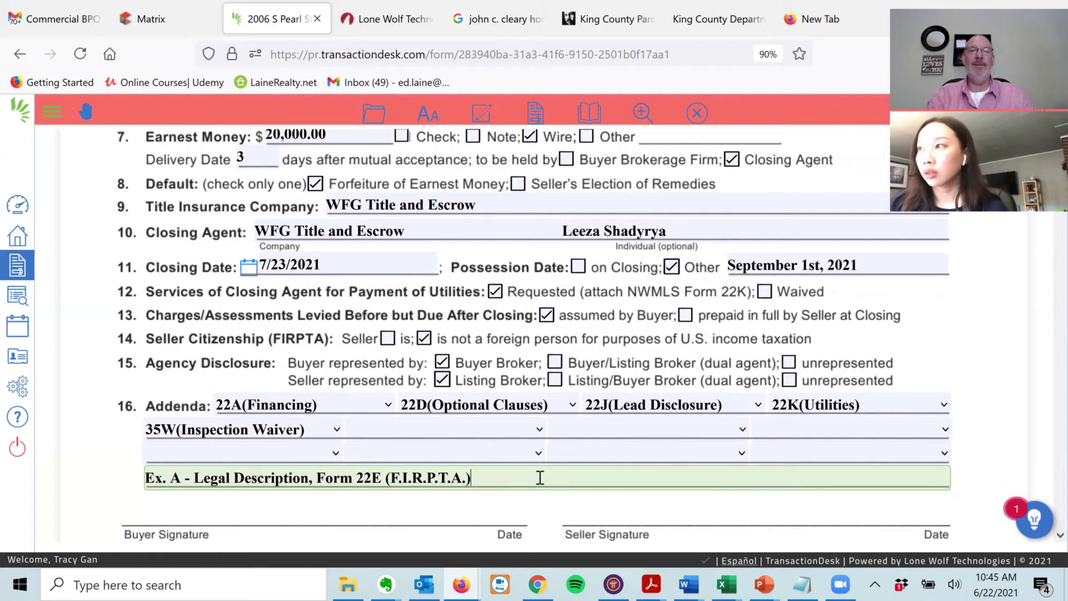
# - Dismiss the empty addenda dropdown and append ', Form 65A' to the Ex. A line
pyautogui.click(539, 430)
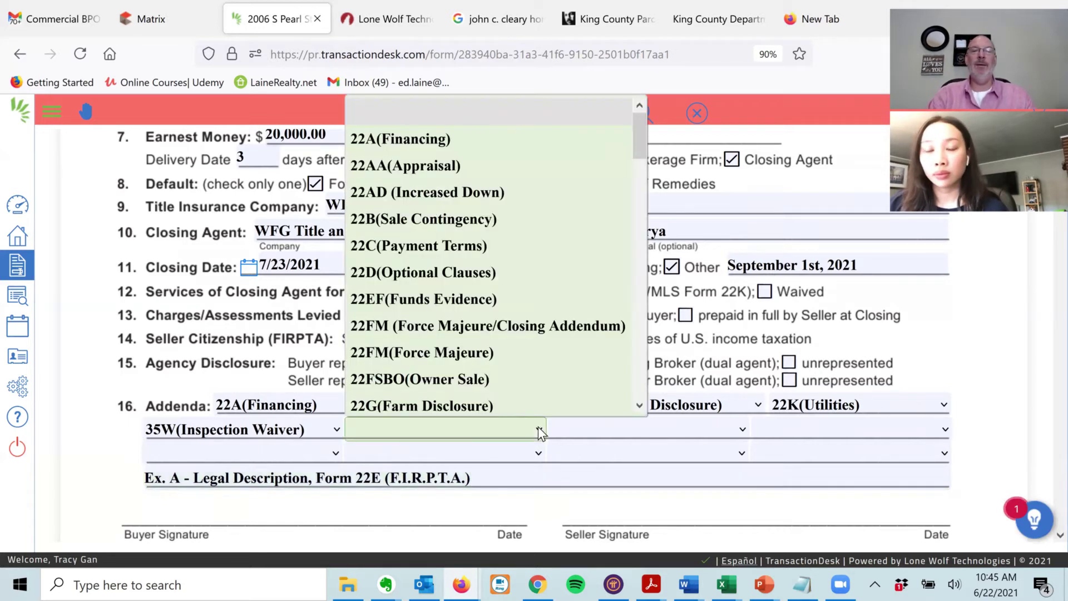
pyautogui.moveTo(639, 133); pyautogui.dragTo(639, 167)
pyautogui.moveTo(653, 235); pyautogui.dragTo(662, 393)
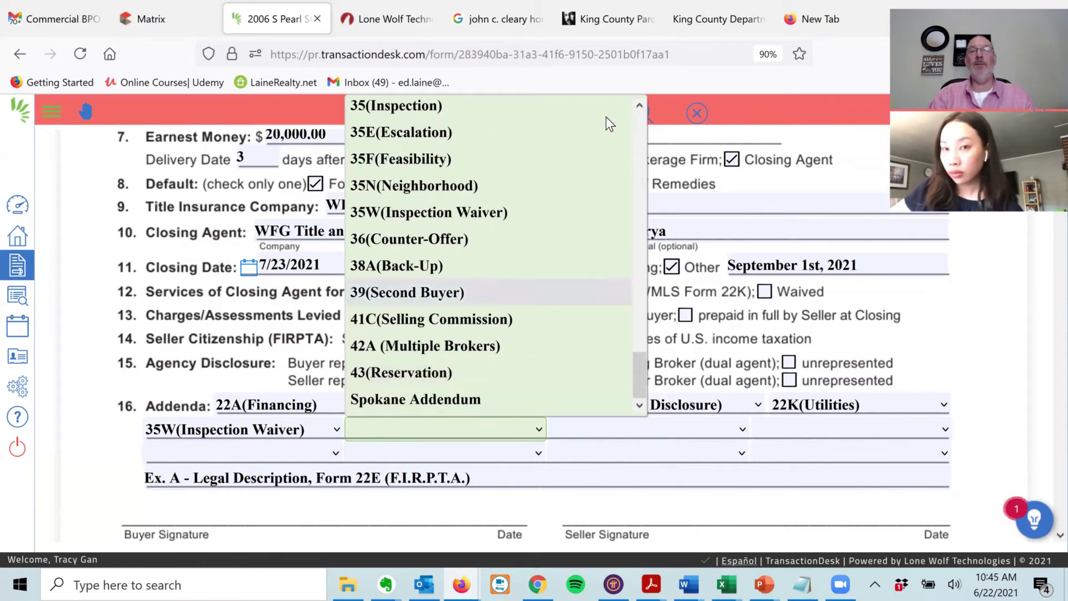
pyautogui.click(782, 92)
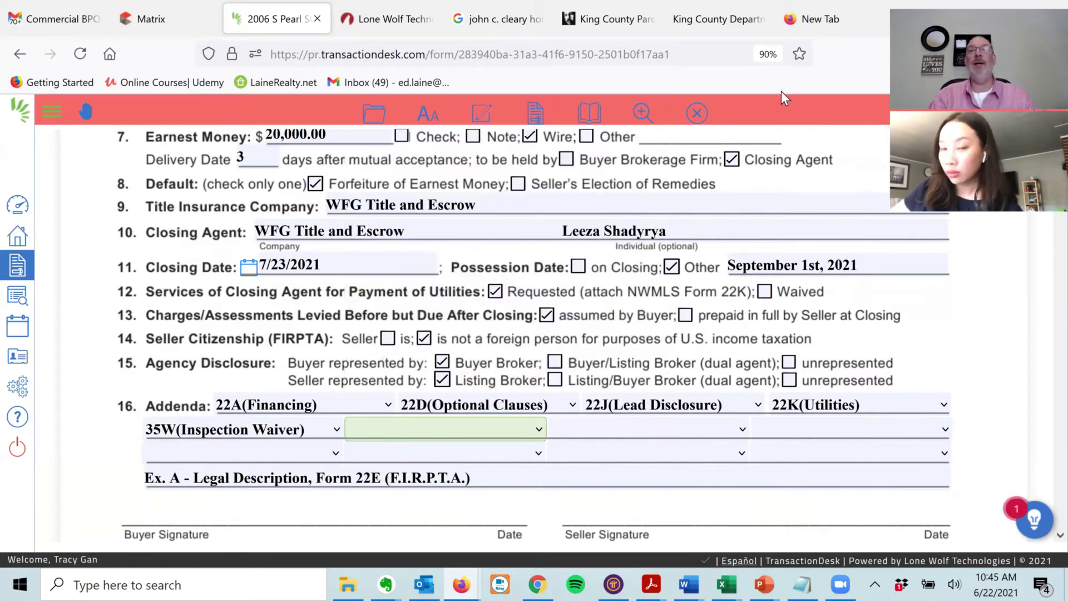
pyautogui.click(485, 477)
pyautogui.write(', Form')
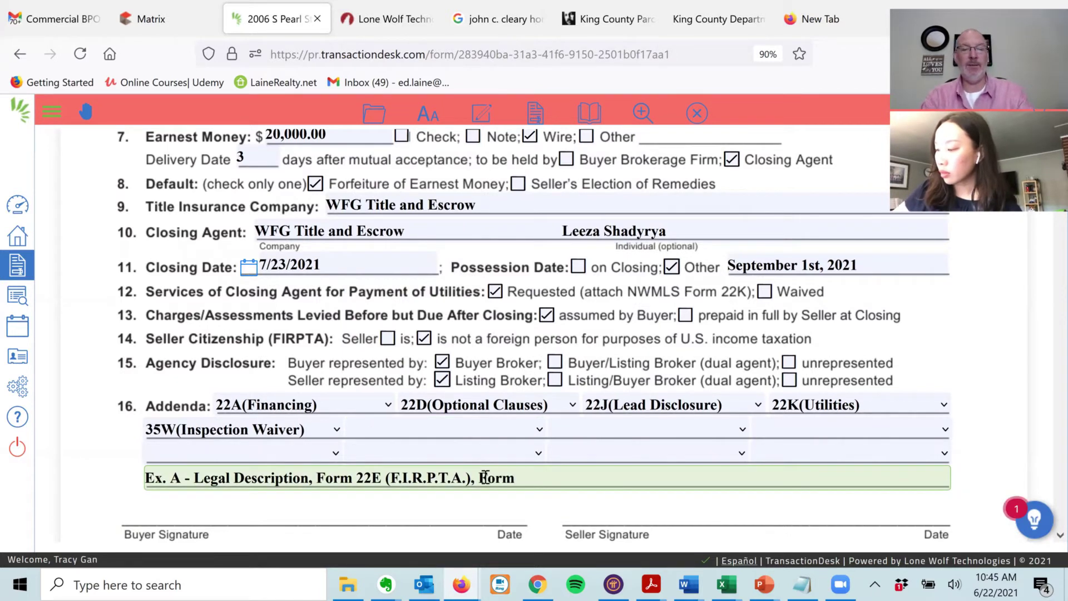
pyautogui.write(' 65')
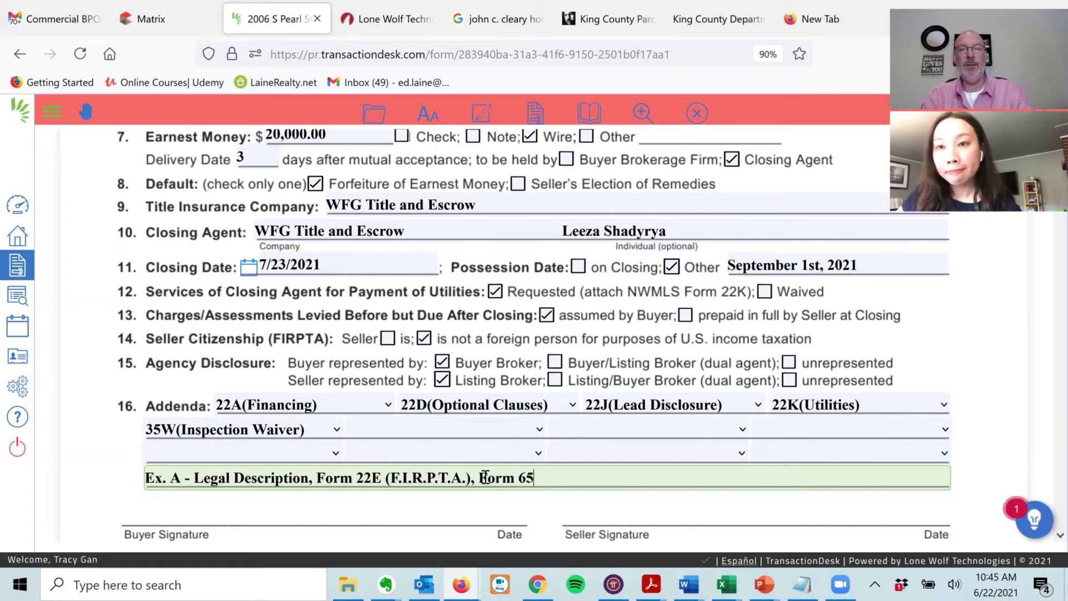
pyautogui.write('A')
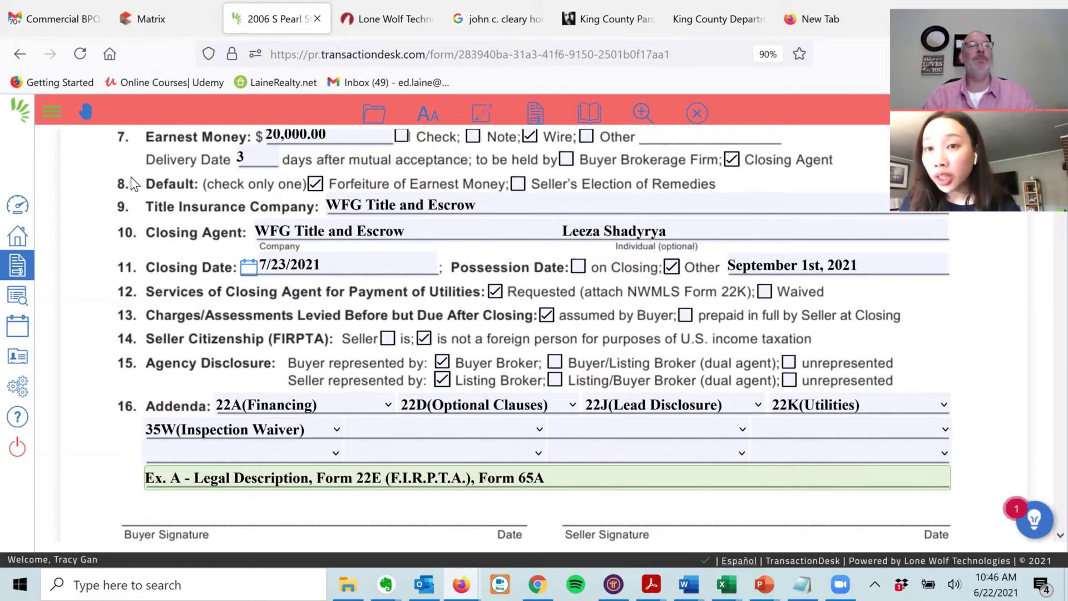
# - Open NWMLS Xpress Forms and locate Form 65B, Rental Agreement (After Closing)
pyautogui.click(148, 19)
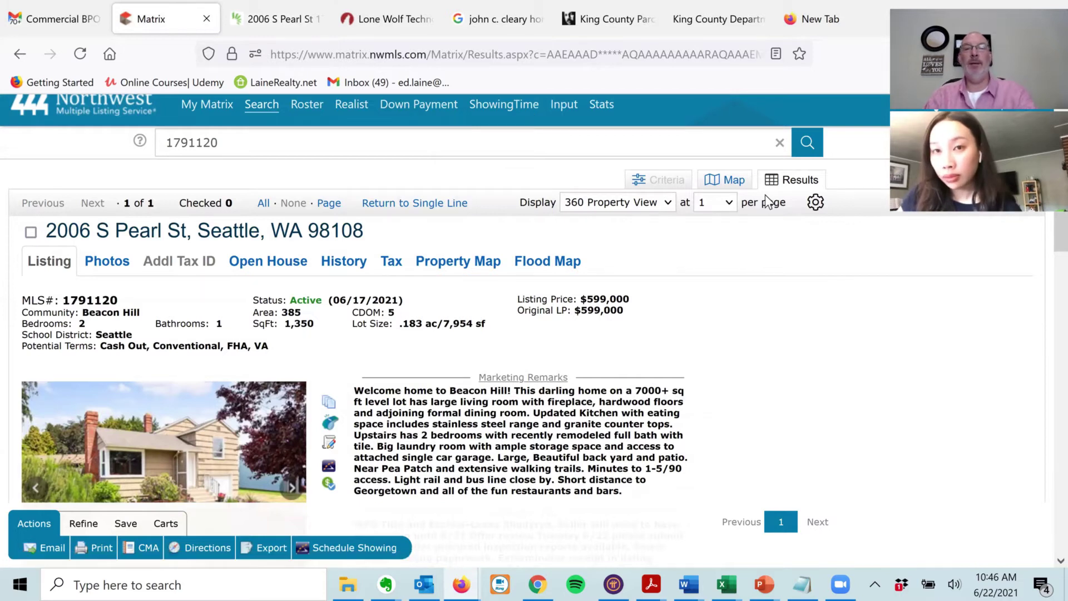
pyautogui.scroll(1, 592, 461)
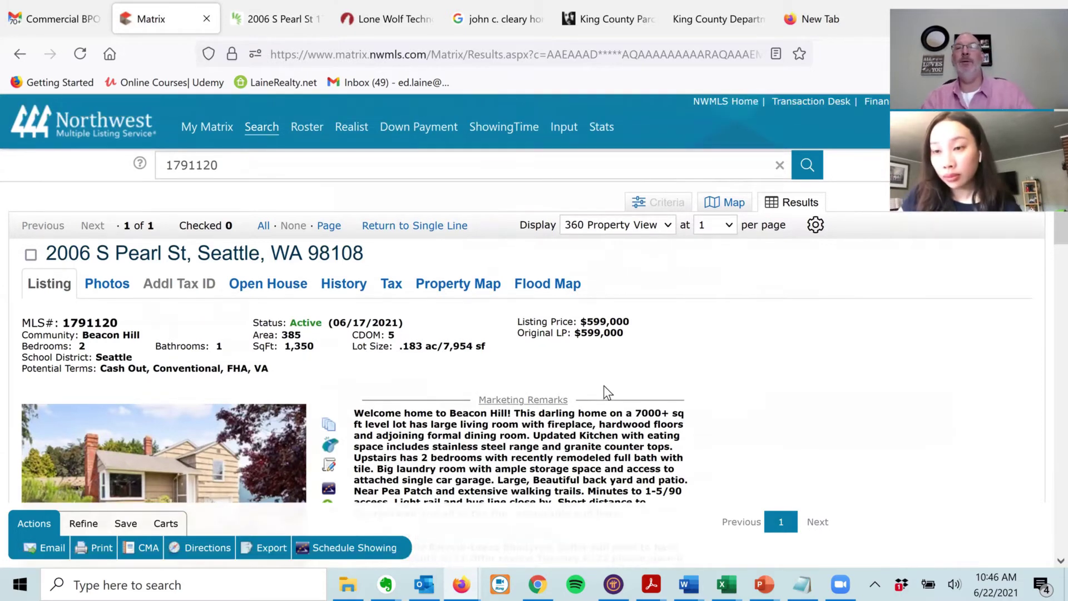
pyautogui.click(722, 105)
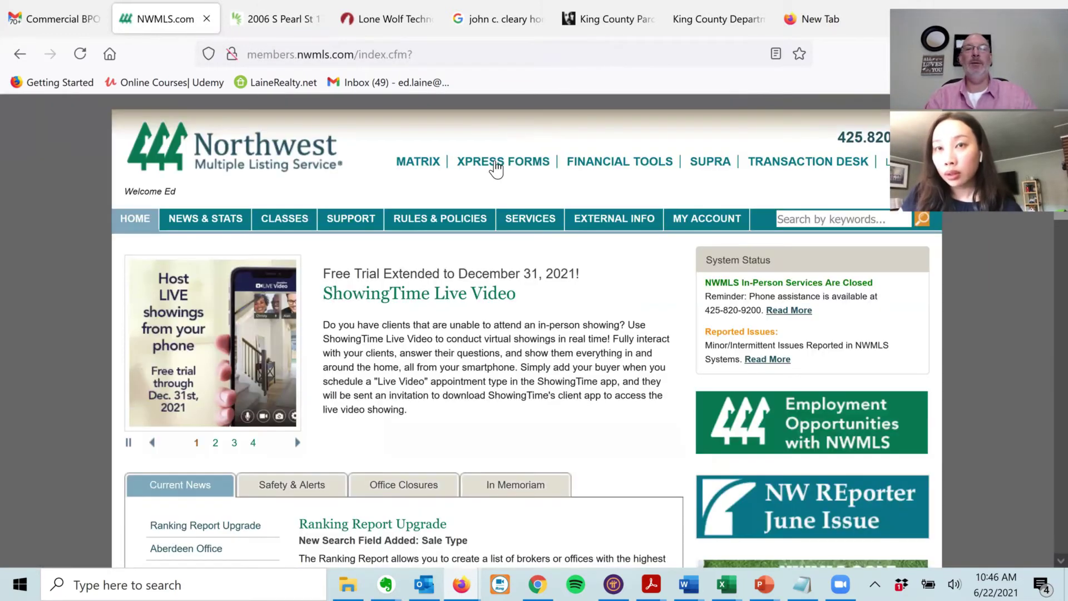
pyautogui.click(495, 163)
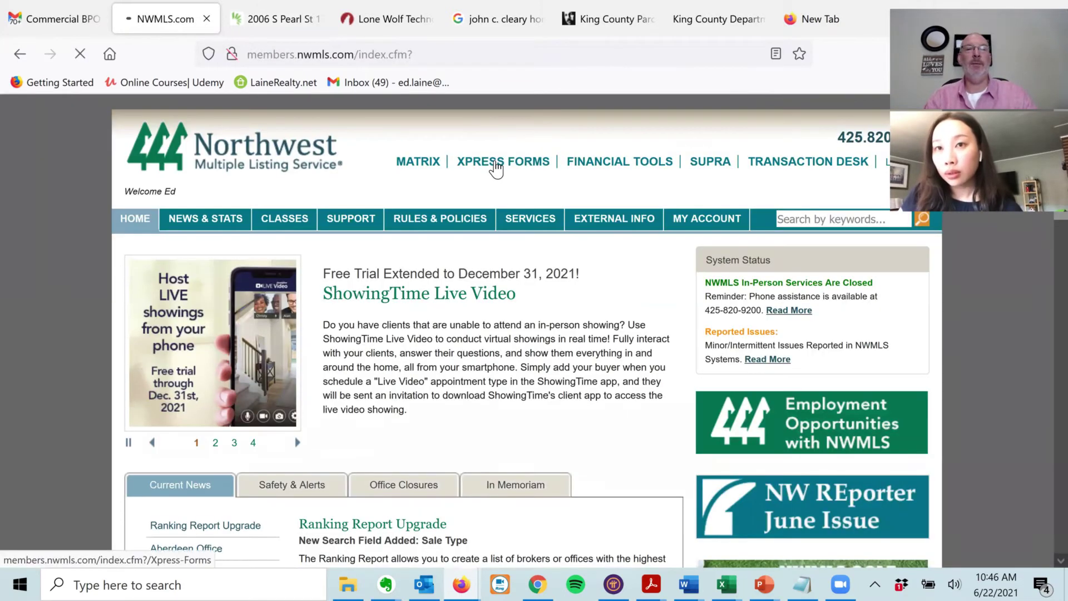
pyautogui.scroll(-15, 47, 251)
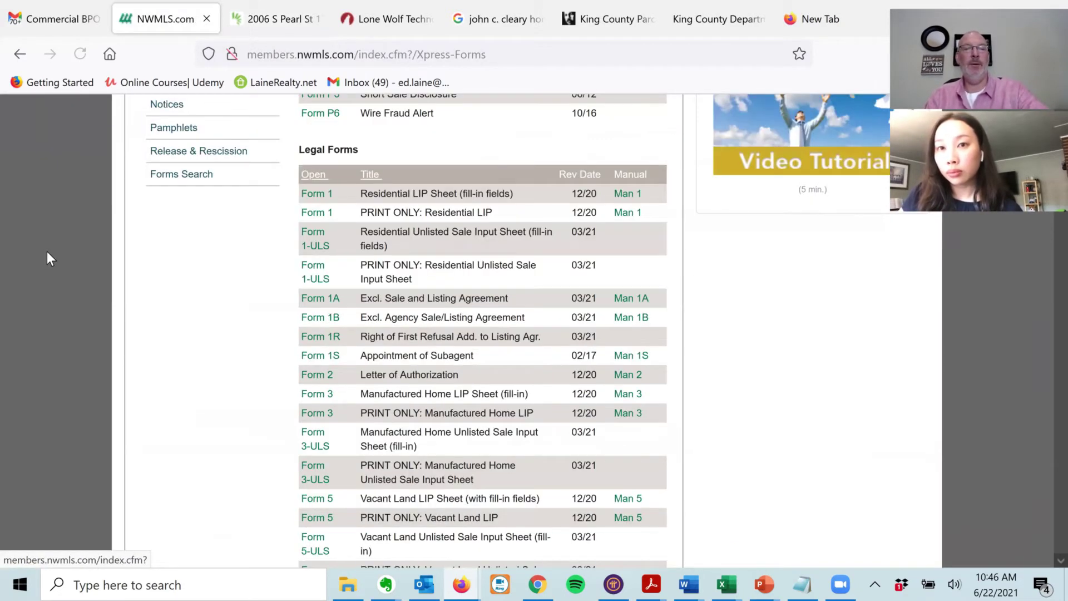
pyautogui.scroll(-10, 47, 251)
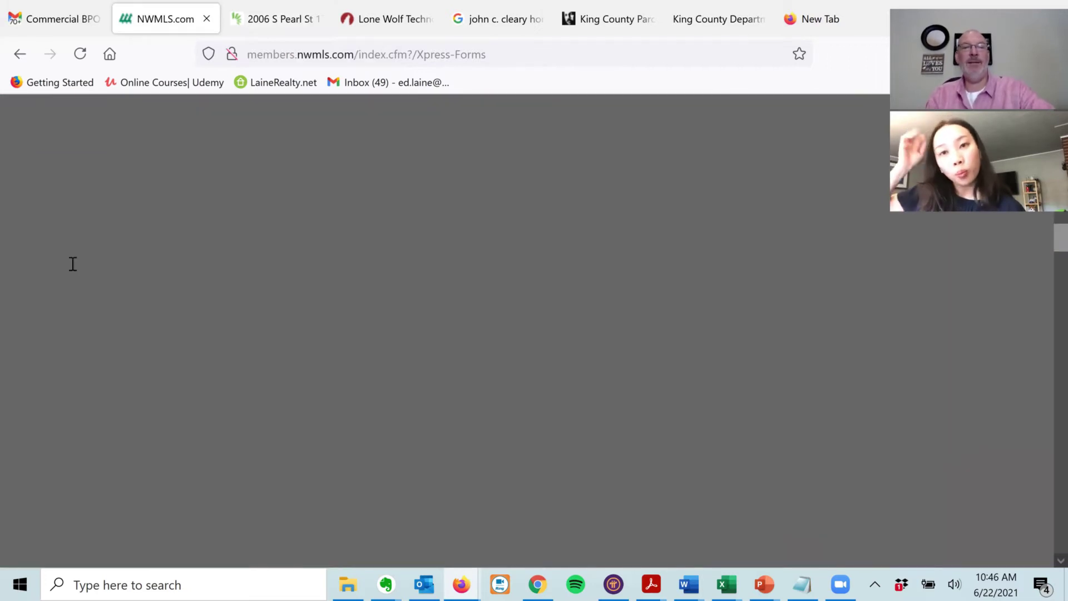
pyautogui.scroll(-20, 73, 263)
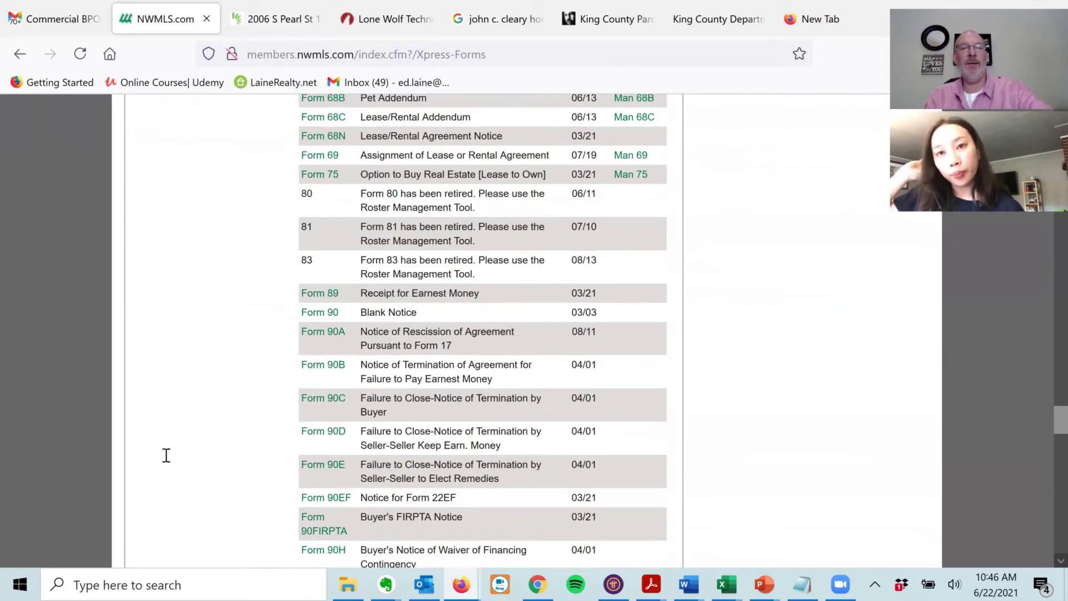
pyautogui.scroll(7, 159, 547)
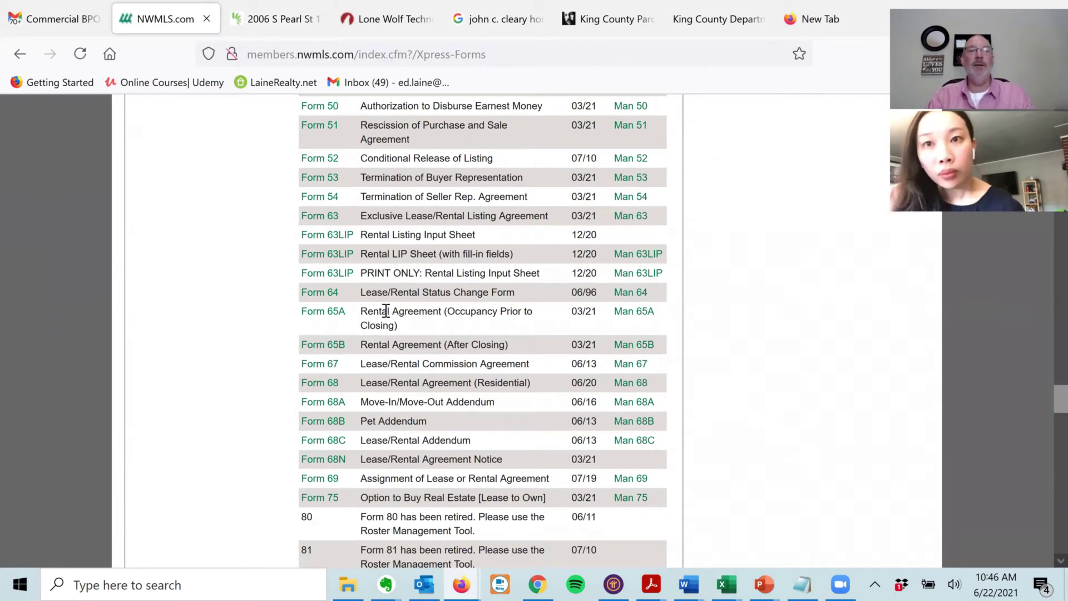
pyautogui.moveTo(369, 348); pyautogui.dragTo(507, 343)
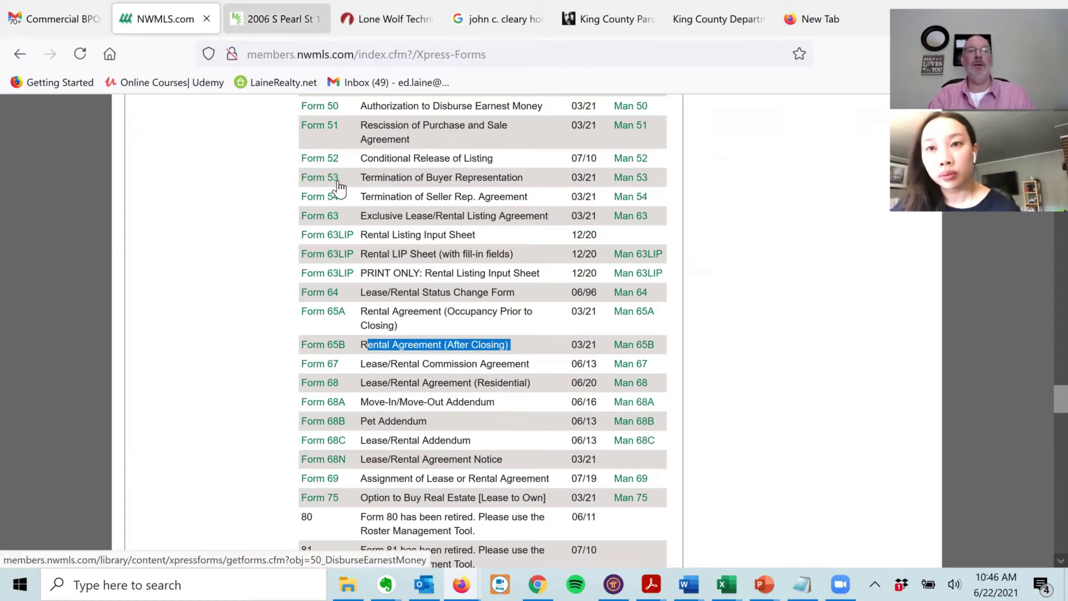
# - Back in the purchase agreement, trim 'Form 65A' to 'Form 65' on the addenda line
pyautogui.hotkey('ctrl', 'Tab')
pyautogui.click(584, 488)
pyautogui.press('BackSpace')
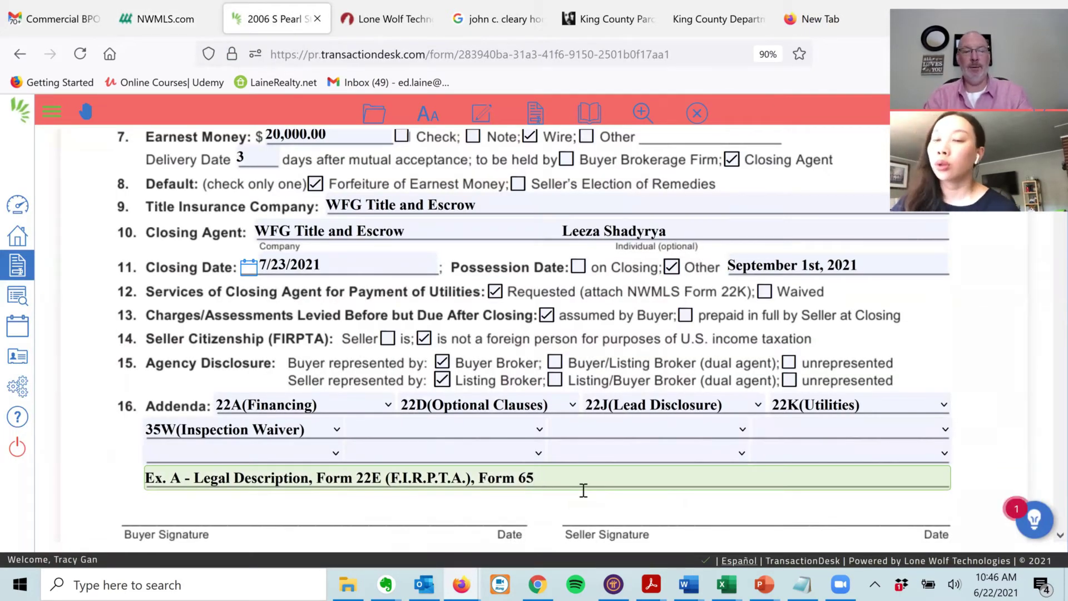
# - Complete the addenda entry as 'Form 65B (Post Closing Rental Agrmt)' and save Form 21
pyautogui.write('B')
pyautogui.write(' (Post Clo')
pyautogui.write('sing Rental')
pyautogui.write(' Agre')
pyautogui.write('t')
pyautogui.write('mt)')
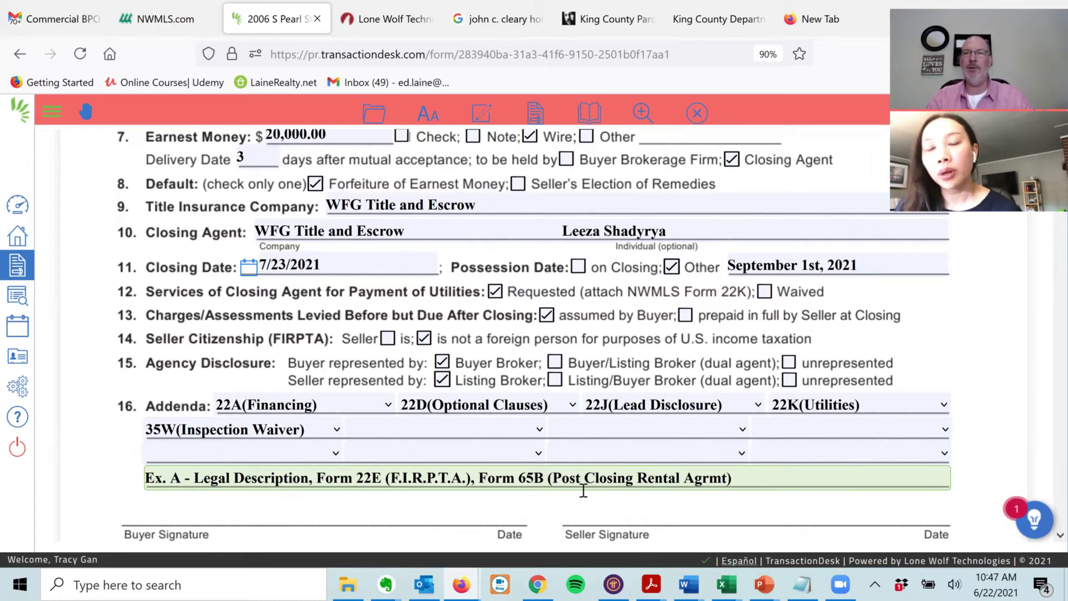
pyautogui.click(378, 116)
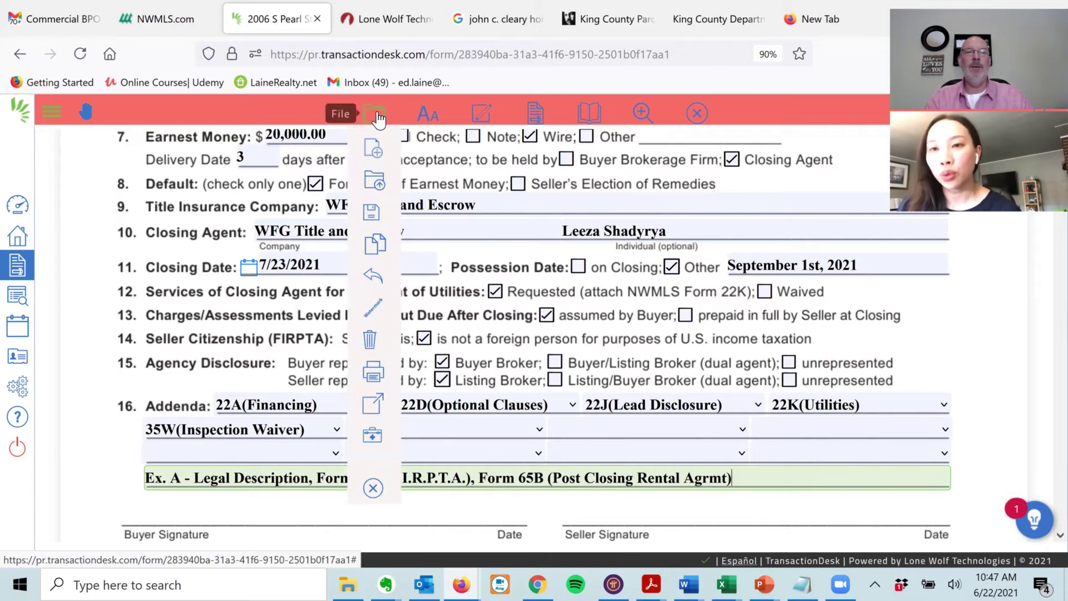
pyautogui.click(371, 213)
pyautogui.click(452, 217)
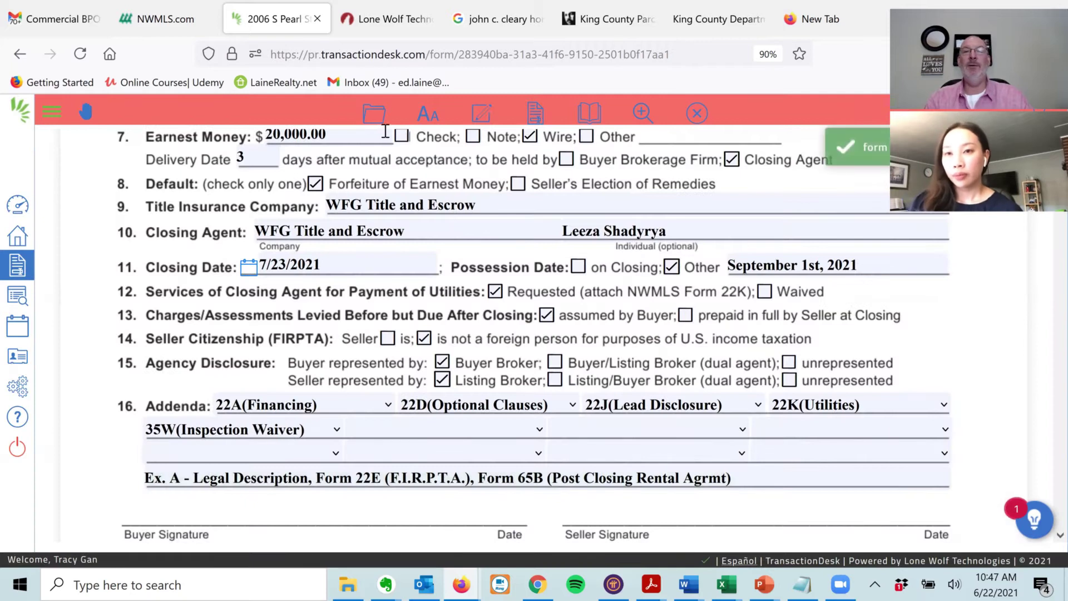
pyautogui.click(698, 113)
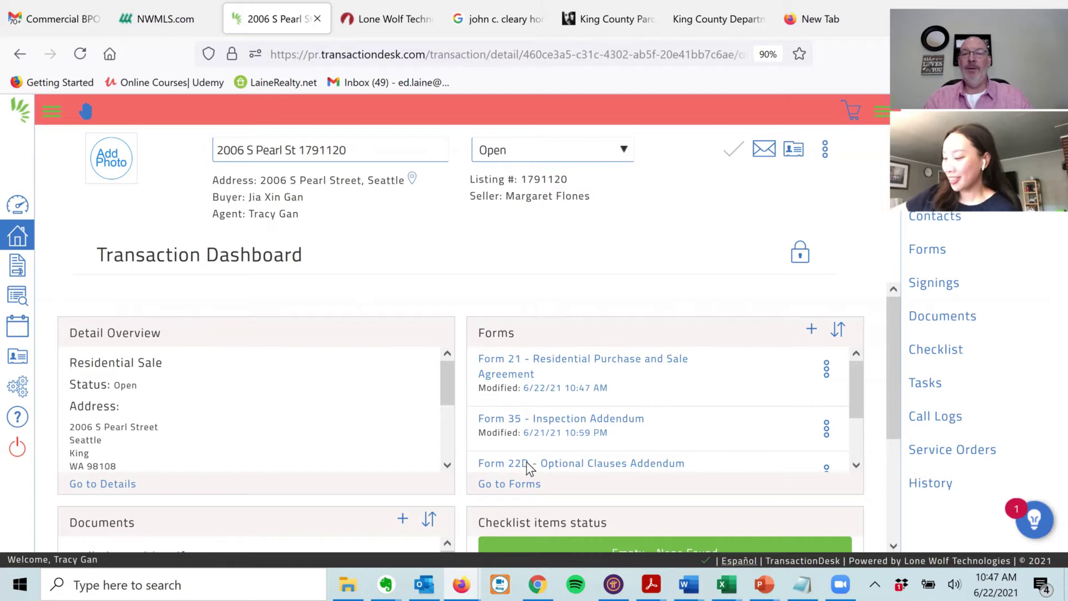
# - Search the form library for '65b' and add Form 65B Rental Agreement (After Closing) to the transaction
pyautogui.click(811, 330)
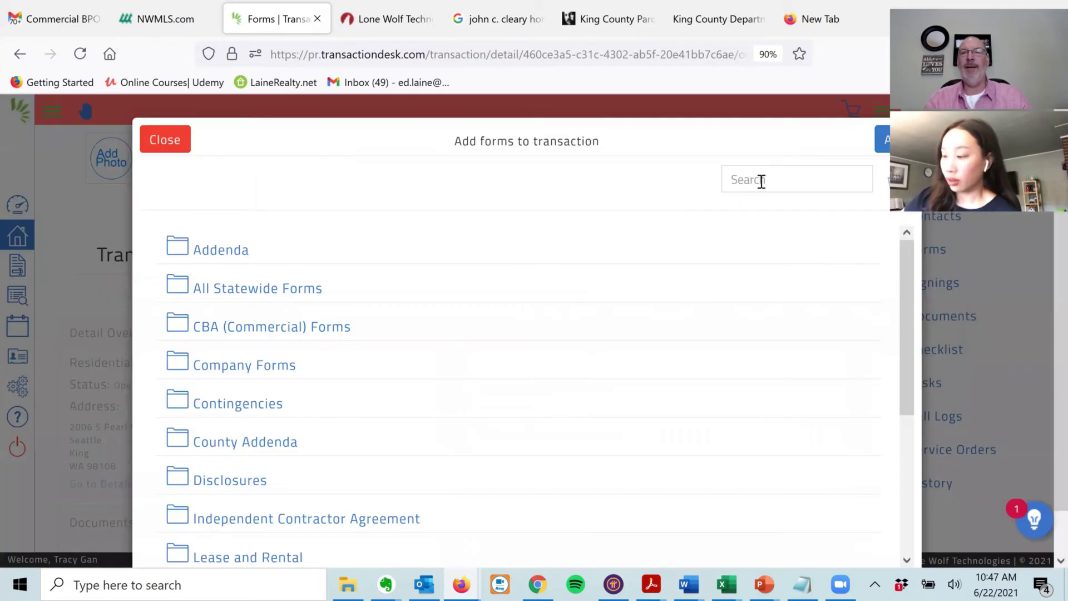
pyautogui.click(761, 179)
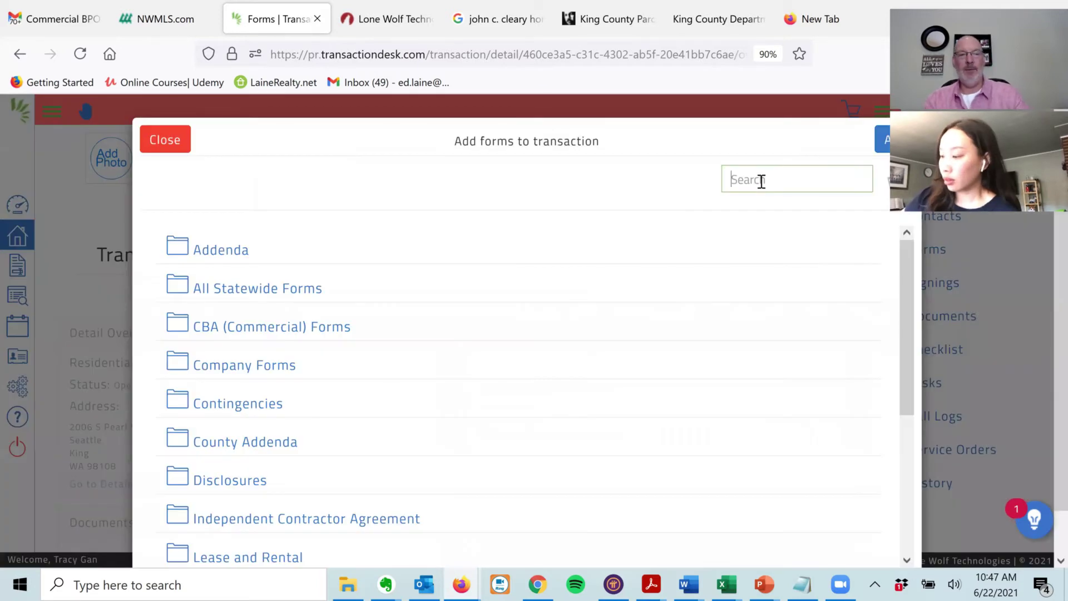
pyautogui.write('65b')
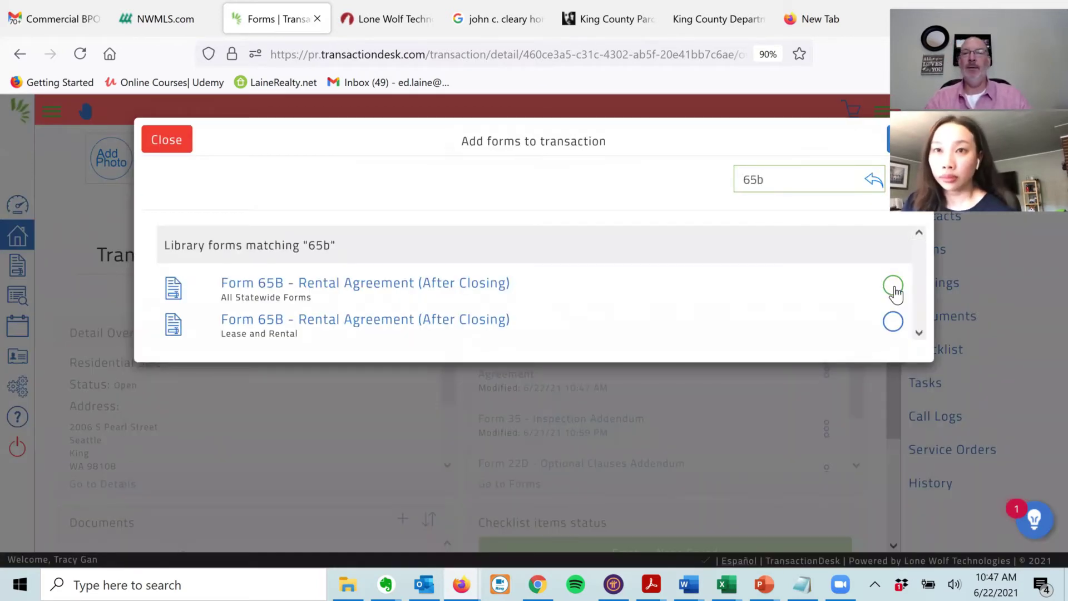
pyautogui.click(892, 285)
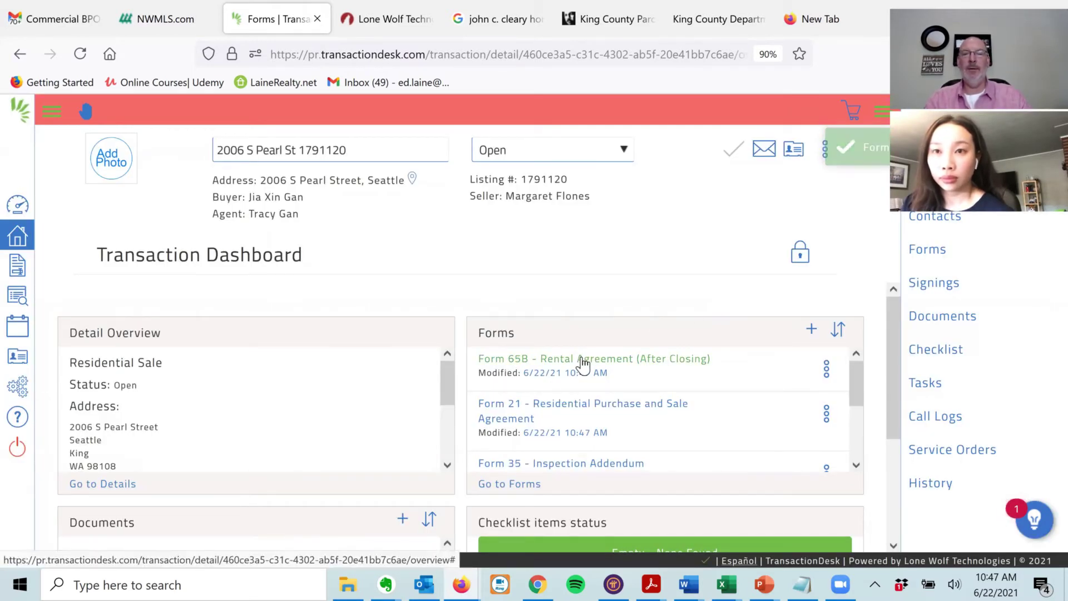
pyautogui.moveTo(855, 374); pyautogui.dragTo(857, 440)
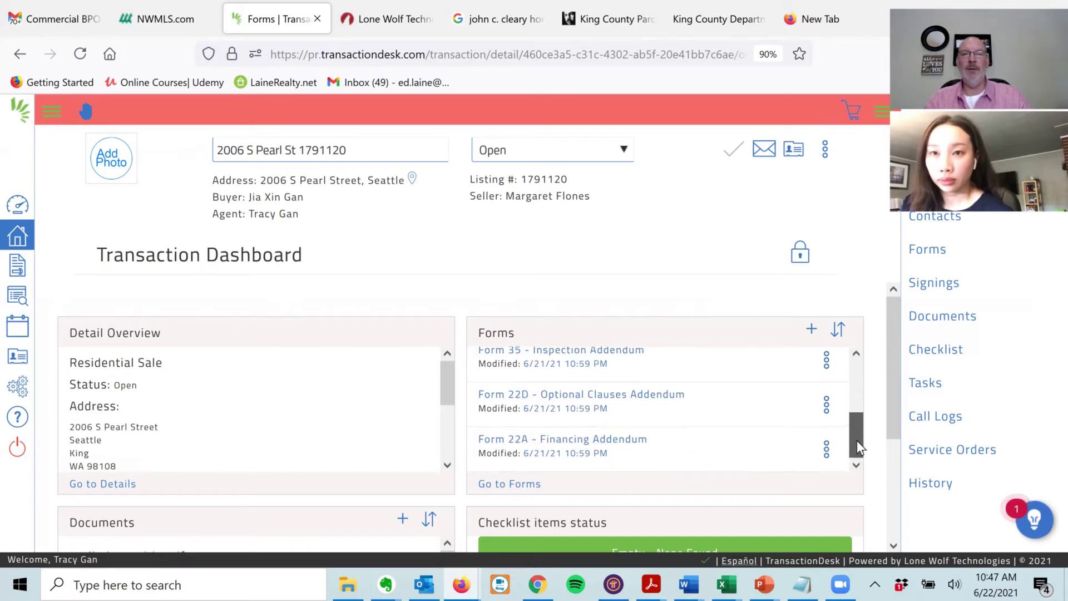
pyautogui.click(582, 439)
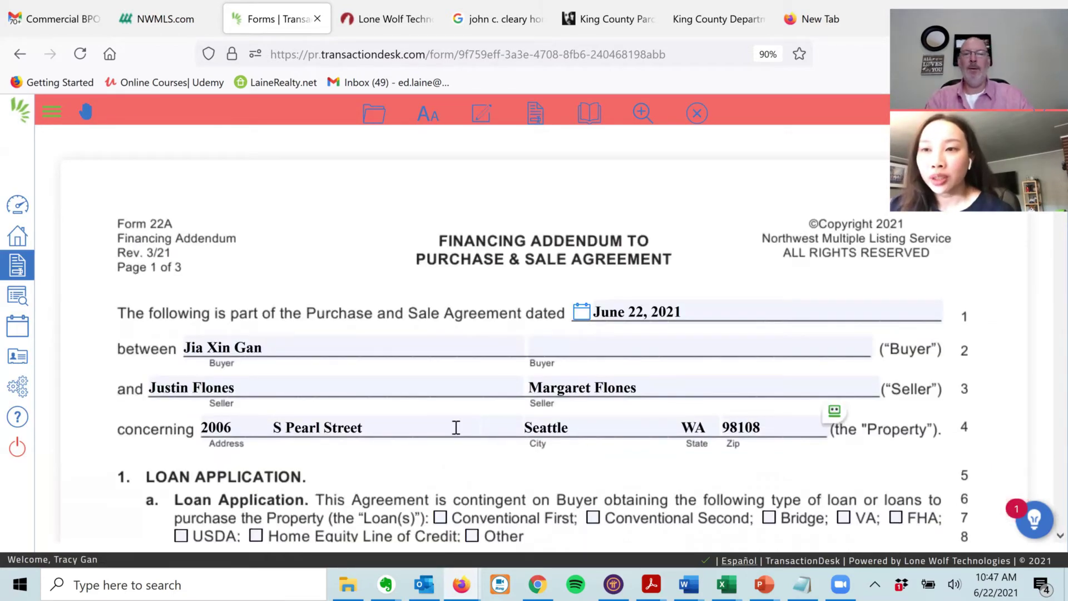
# - Set Form 22A's down payment to 20% of price with 5 days to apply for the loan
pyautogui.scroll(-3, 222, 295)
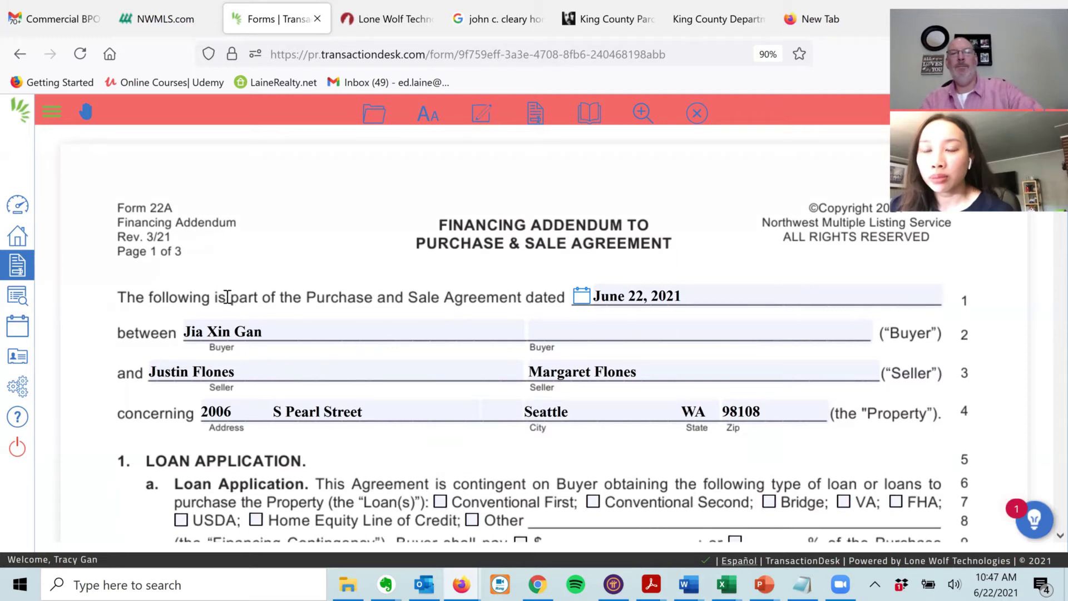
pyautogui.scroll(-3, 269, 363)
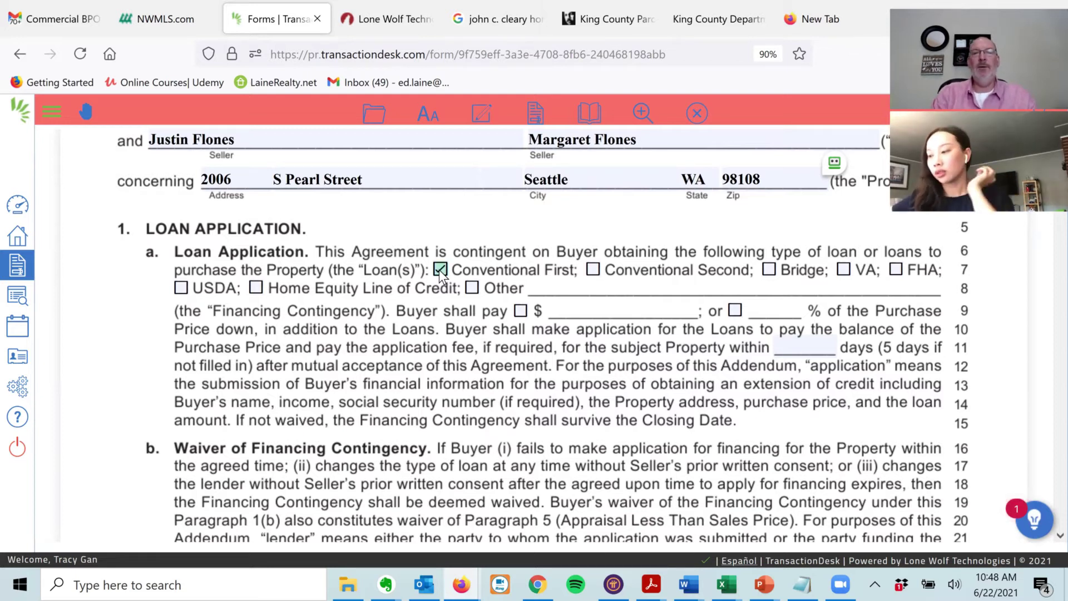
pyautogui.click(735, 310)
pyautogui.click(766, 311)
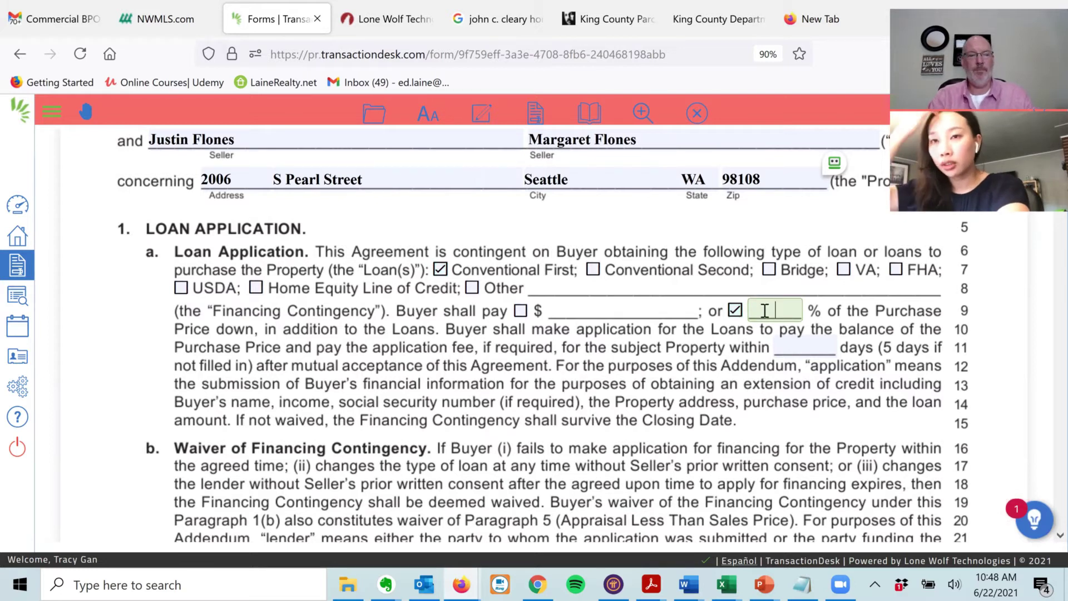
pyautogui.write('20')
pyautogui.press('Tab')
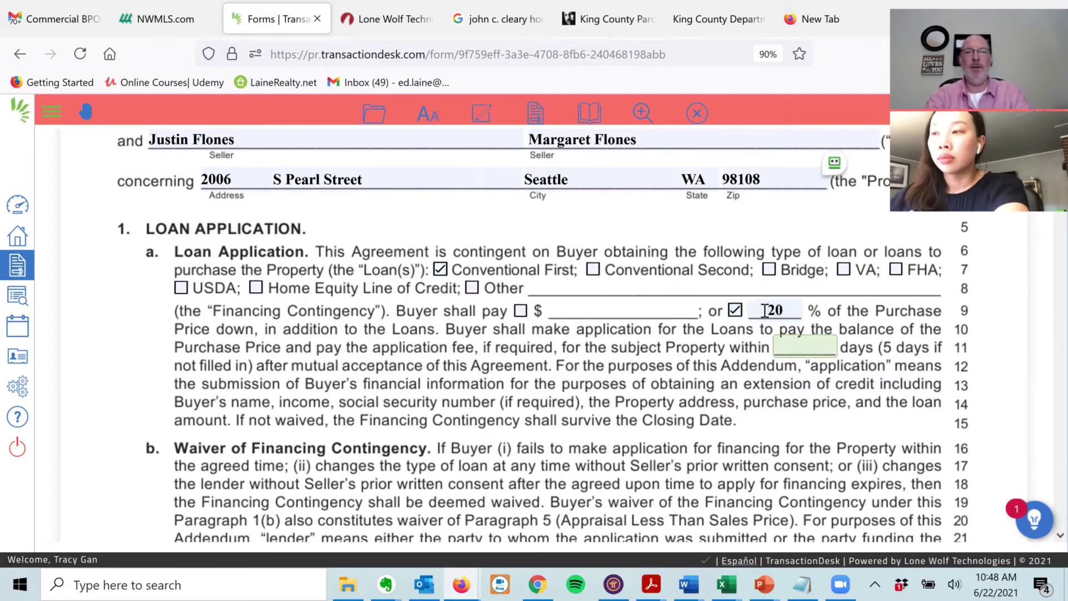
pyautogui.write('5')
pyautogui.press('Tab')
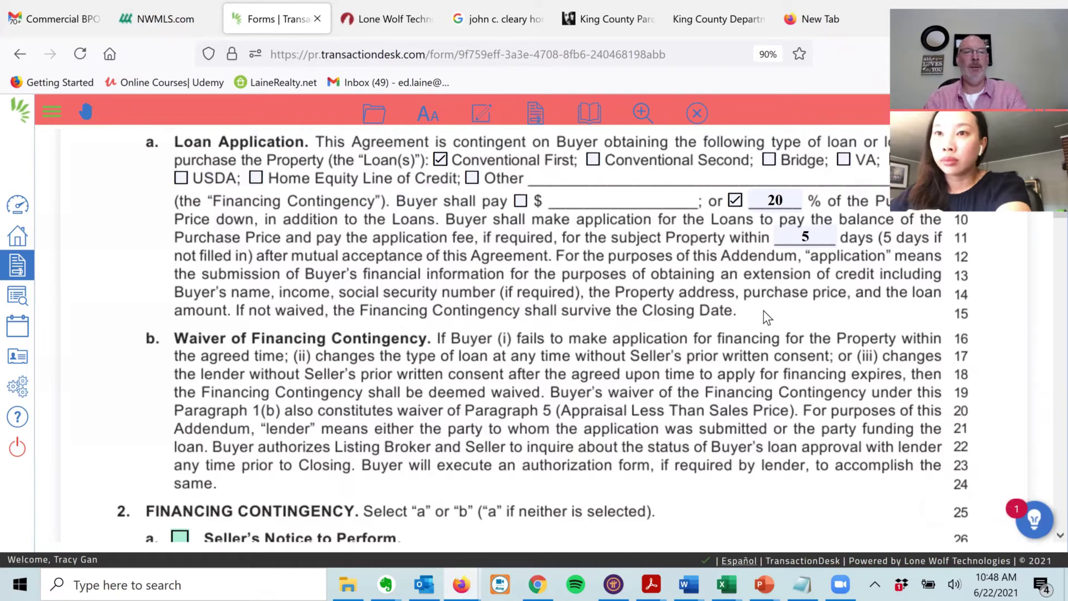
pyautogui.press('Tab')
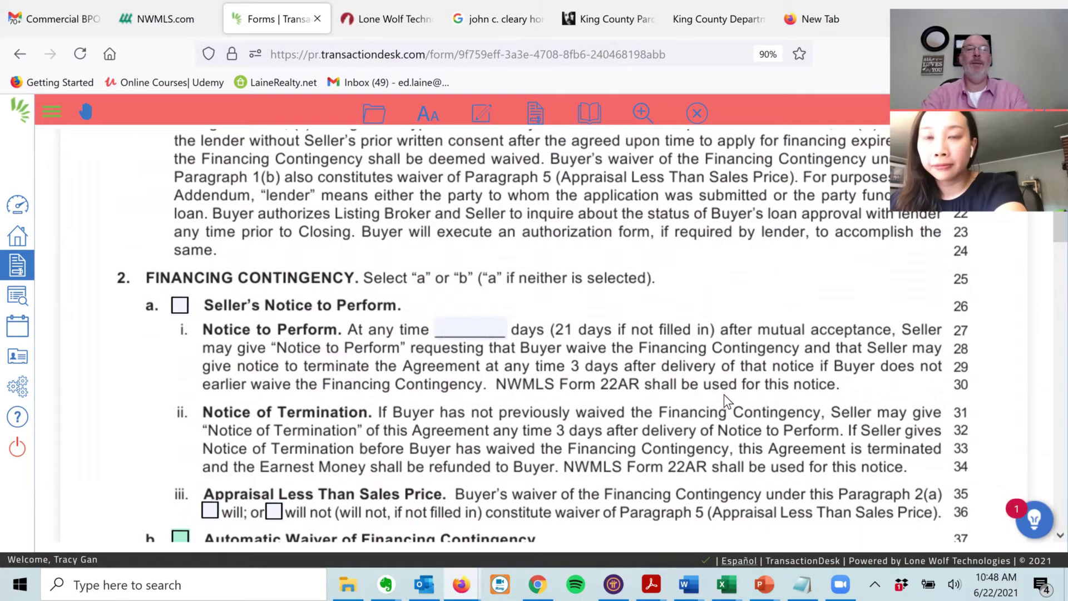
# - Choose Automatic Waiver of Financing Contingency with a 21-day waiver period
pyautogui.scroll(-2, 745, 321)
pyautogui.scroll(-1, 760, 295)
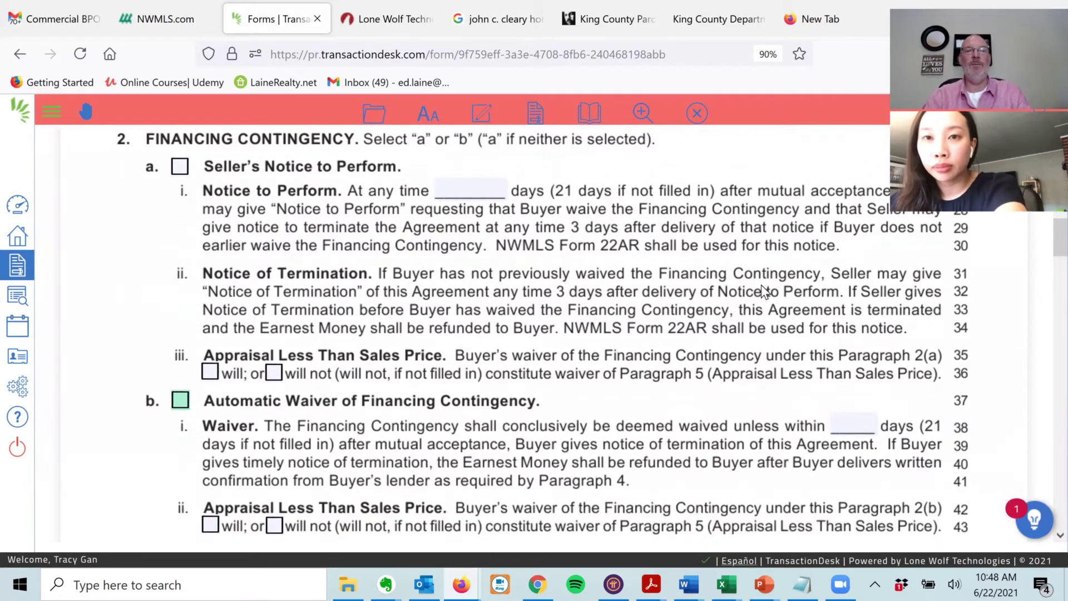
pyautogui.click(181, 168)
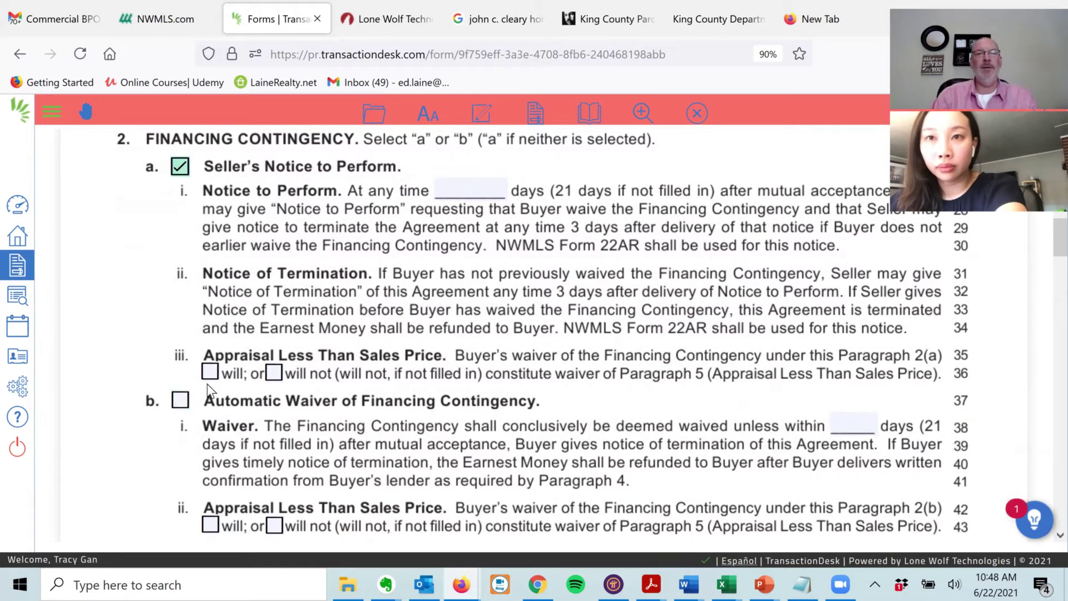
pyautogui.click(181, 401)
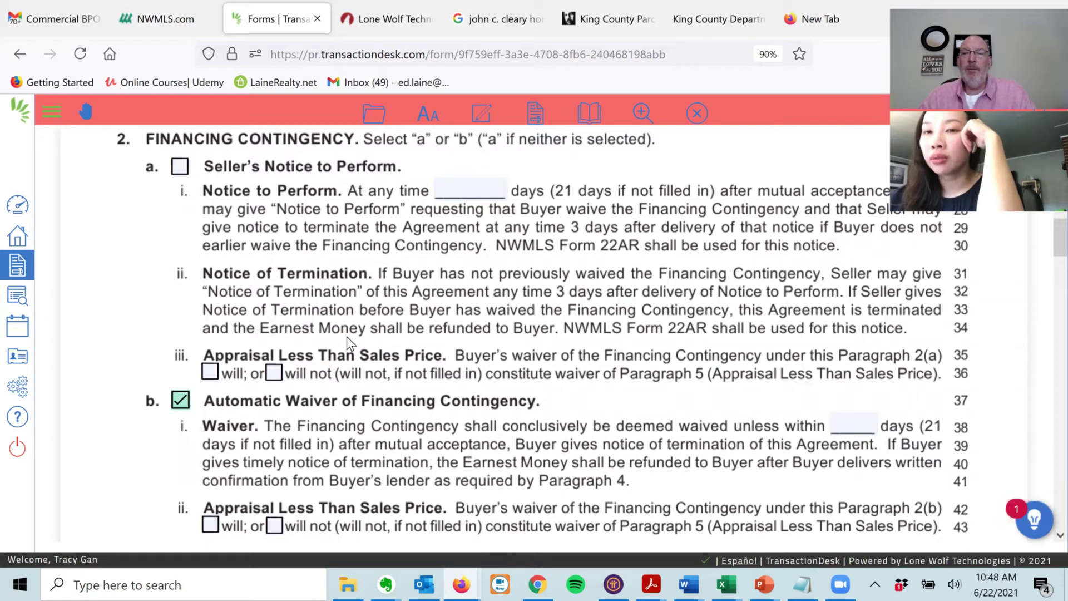
pyautogui.click(855, 422)
pyautogui.write('21')
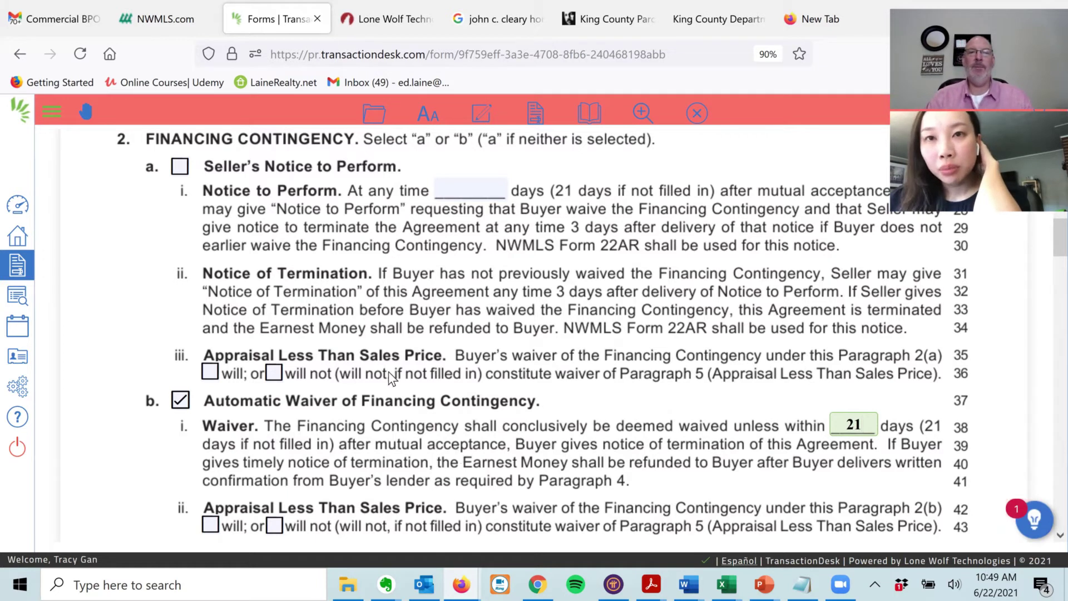
pyautogui.click(180, 166)
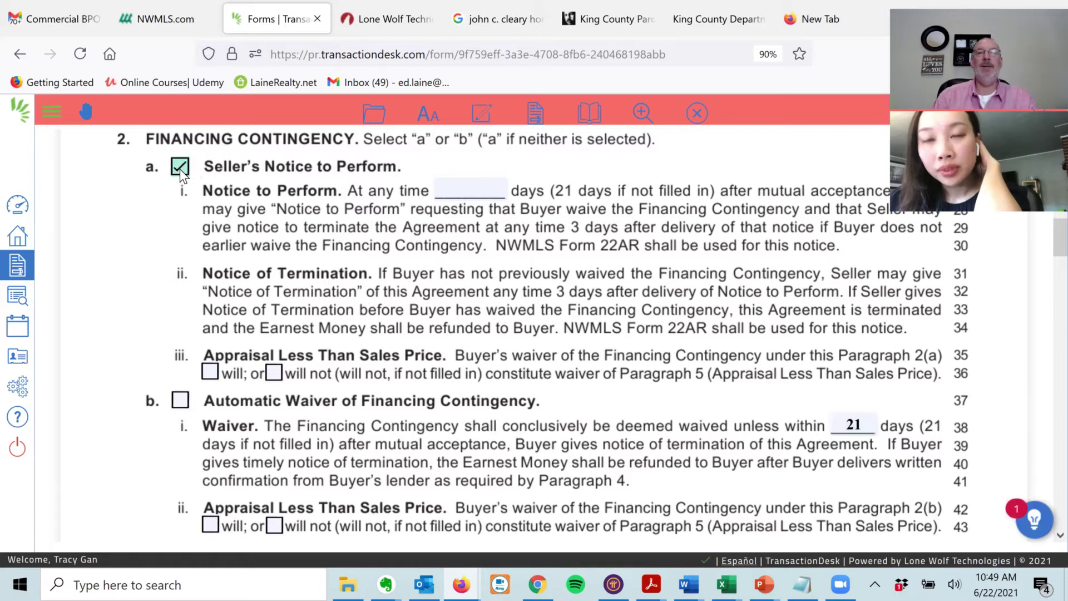
pyautogui.click(481, 190)
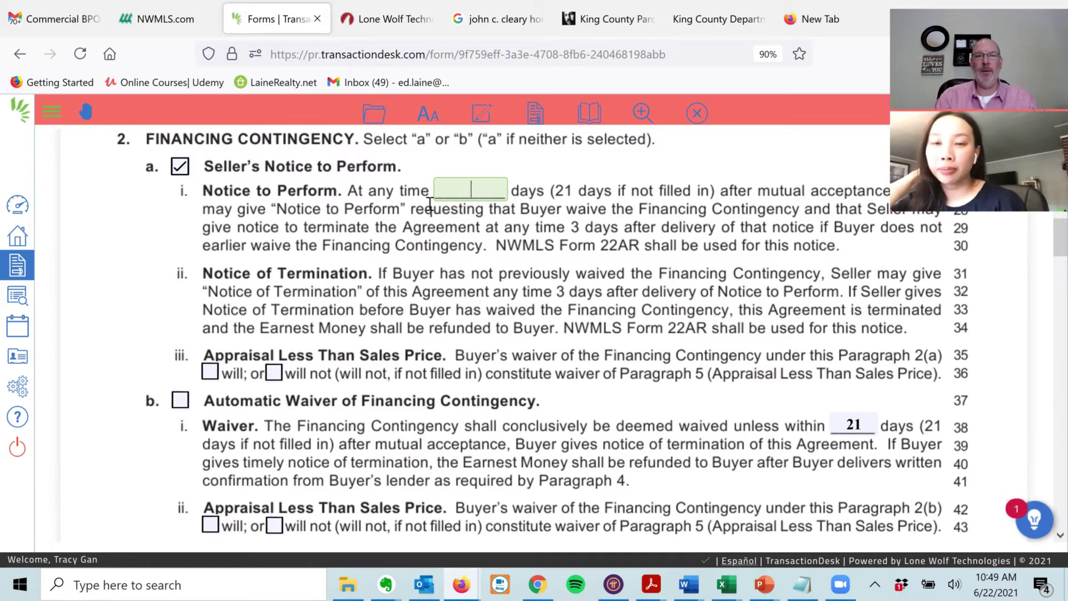
pyautogui.click(180, 167)
pyautogui.click(180, 401)
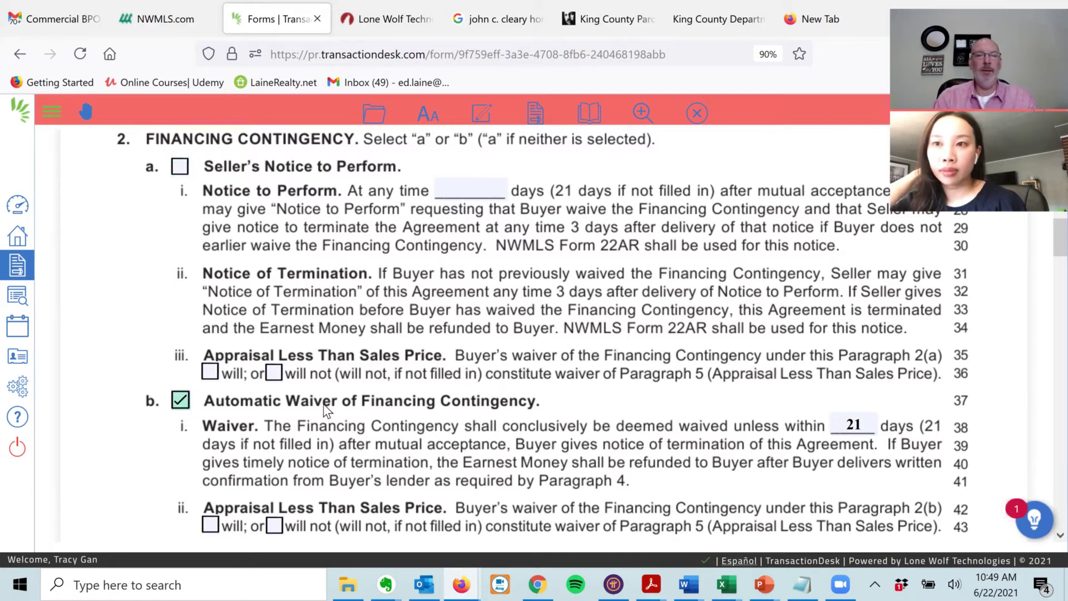
pyautogui.scroll(-2, 662, 317)
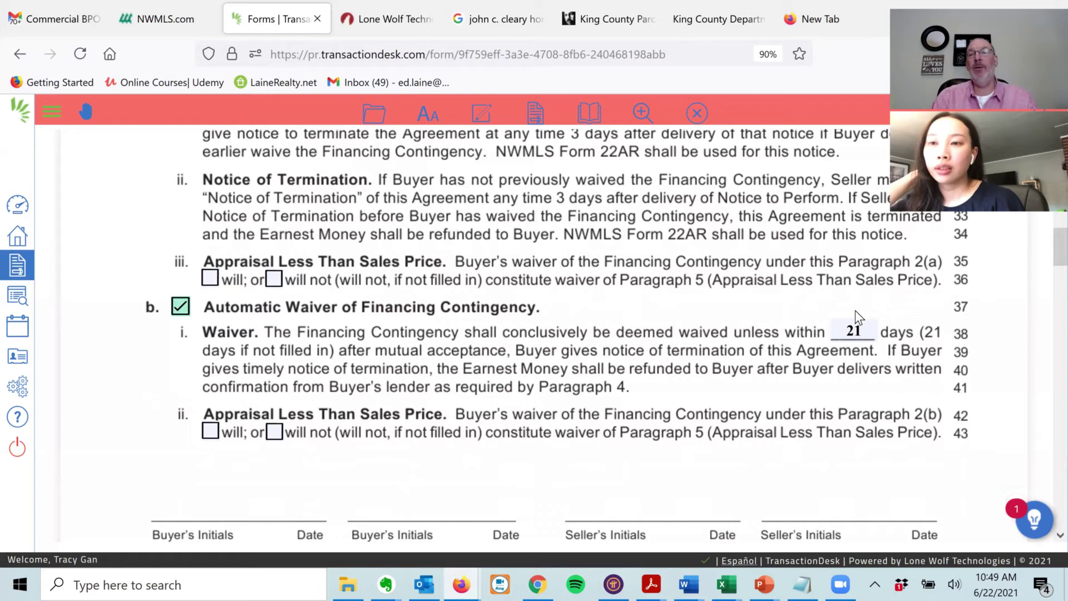
# - Under 2b(ii), check 'will' so the waiver also waives the Appraisal Less Than Sales Price clause
pyautogui.click(869, 330)
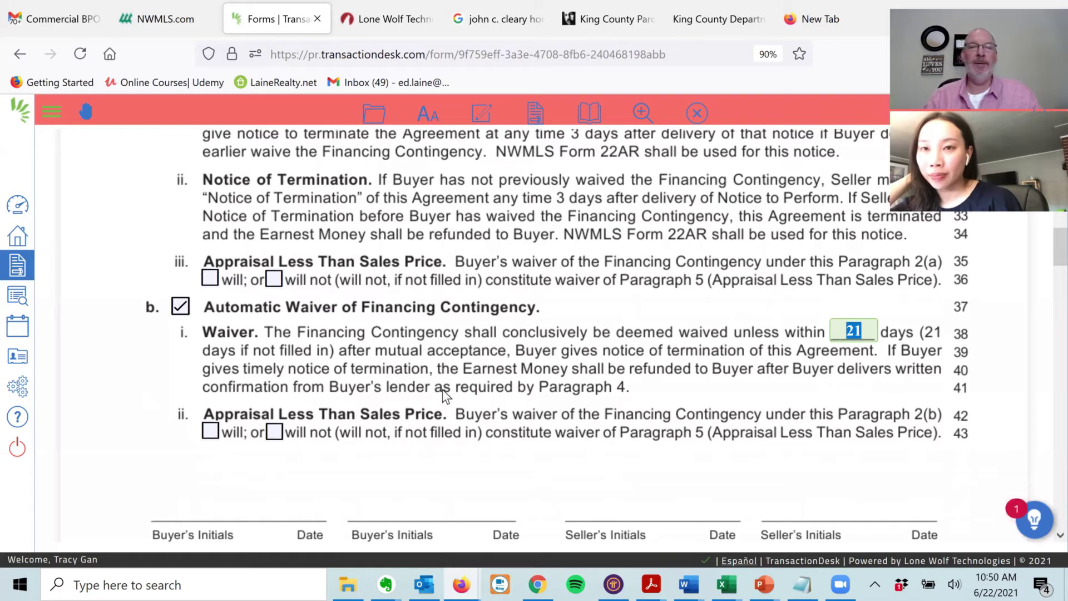
pyautogui.click(210, 432)
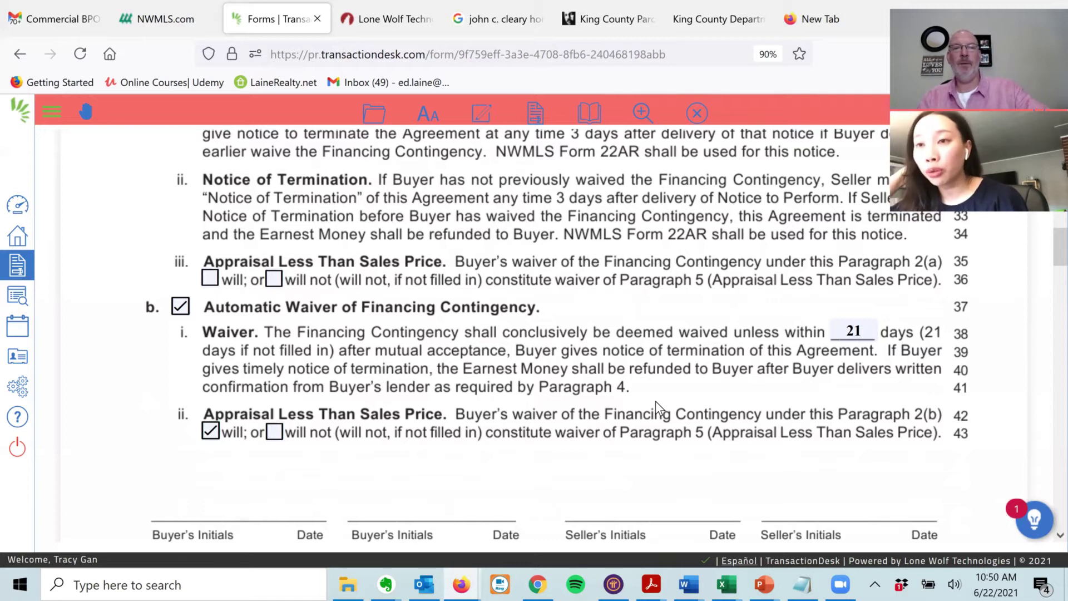
pyautogui.scroll(-1, 182, 283)
pyautogui.scroll(-6, 175, 256)
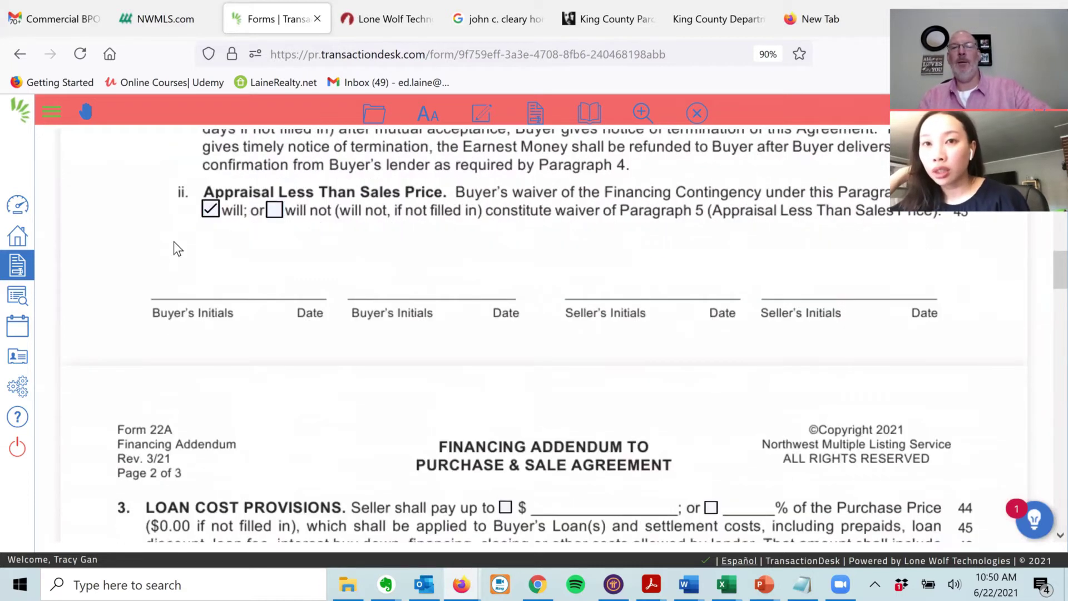
pyautogui.scroll(-1, 189, 312)
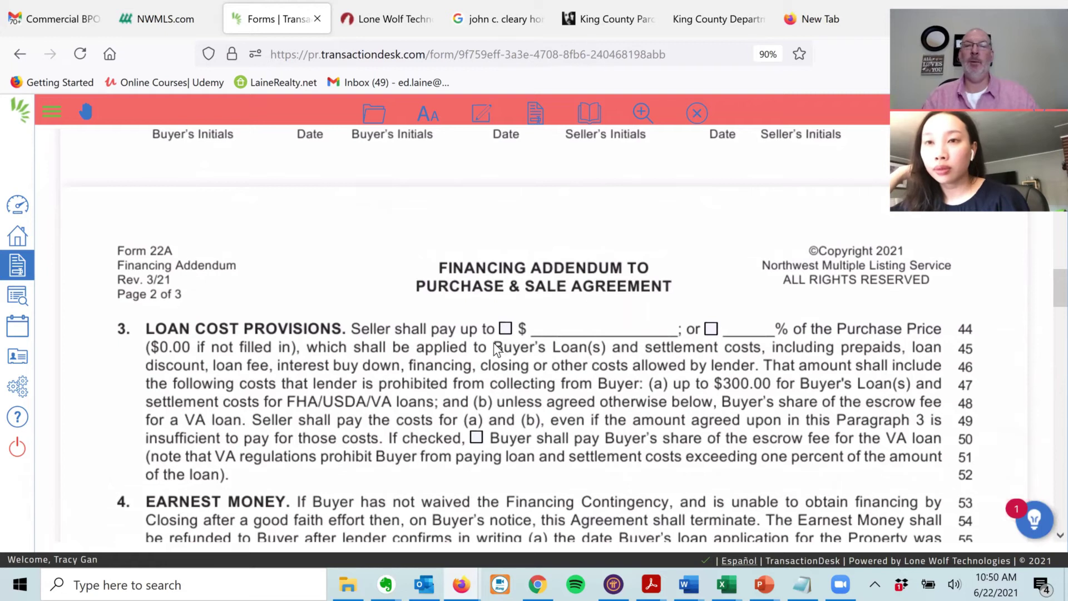
# - Cap seller-paid loan costs at $0.00 in paragraph 3 of the Financing Addendum
pyautogui.click(505, 328)
pyautogui.click(567, 324)
pyautogui.write('0')
pyautogui.press('Tab')
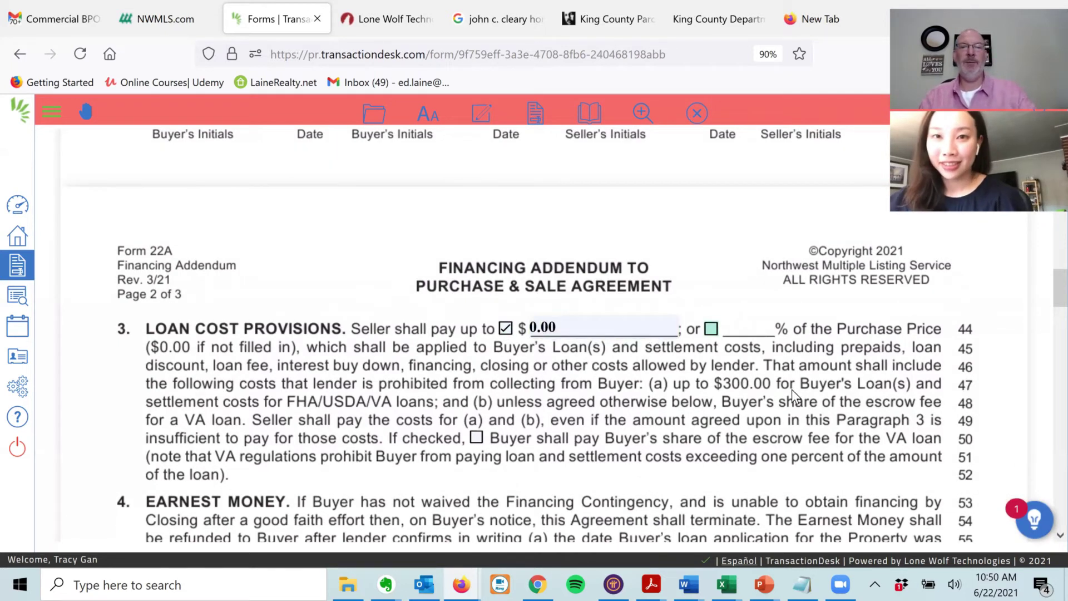
pyautogui.scroll(-3, 125, 255)
pyautogui.scroll(-10, 126, 255)
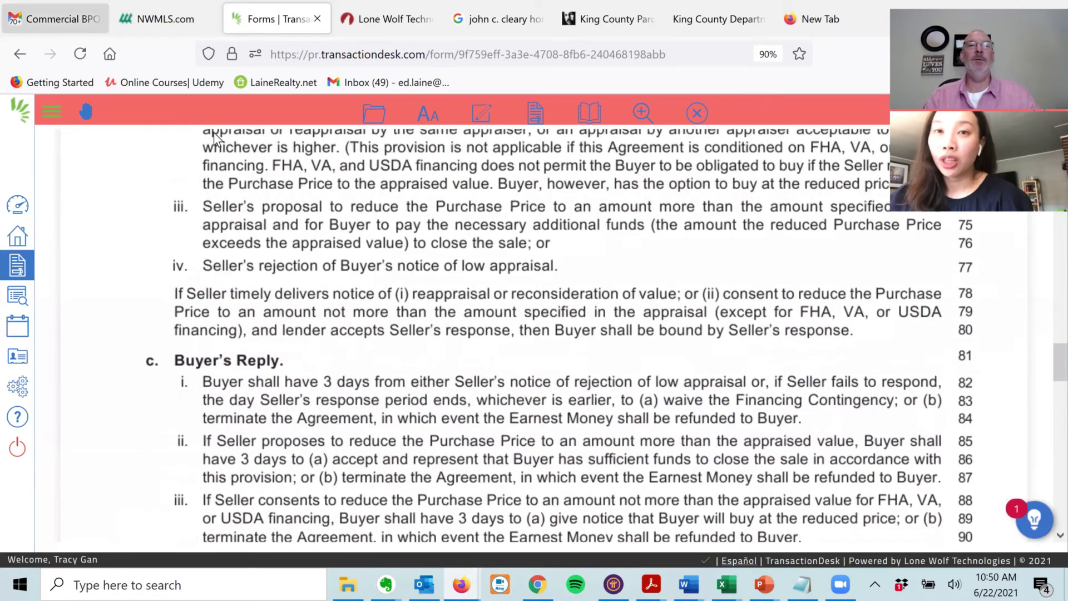
# - Save the Financing Addendum and return to the transaction dashboard
pyautogui.click(374, 113)
pyautogui.moveTo(374, 221)
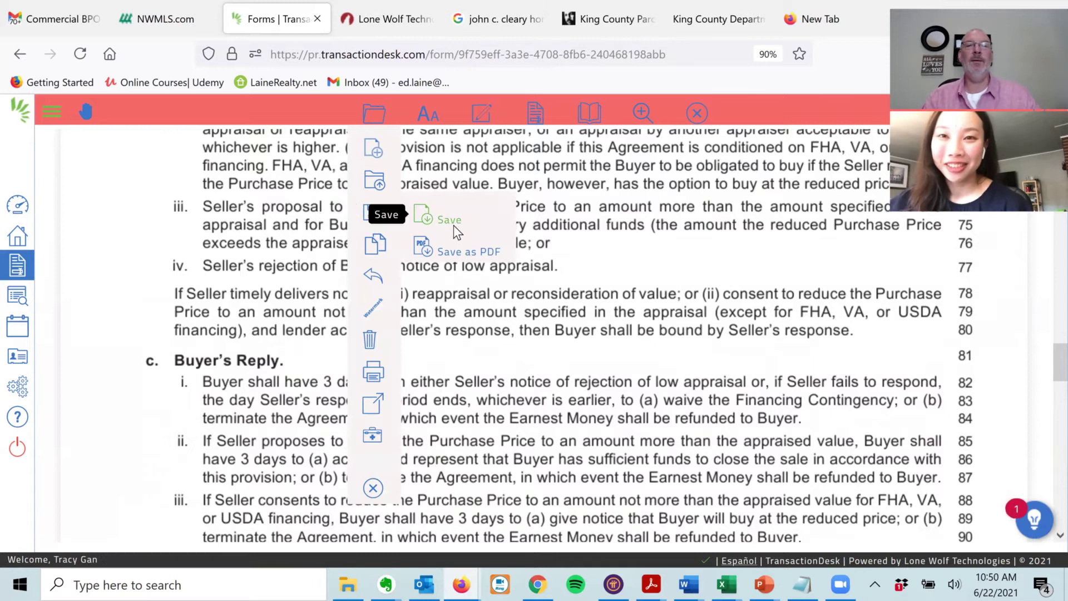
pyautogui.click(451, 223)
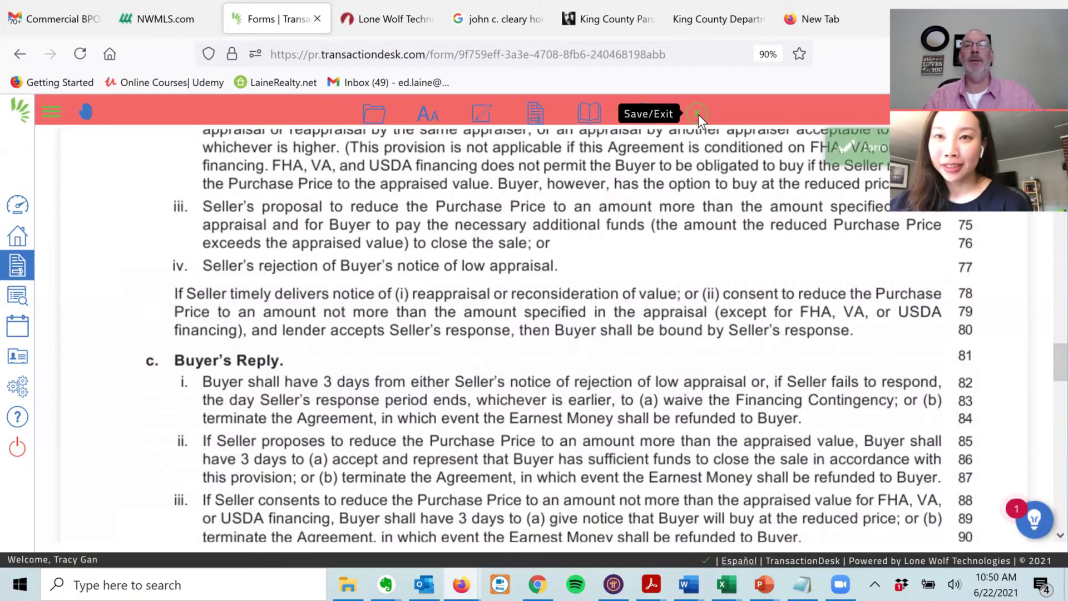
pyautogui.click(698, 113)
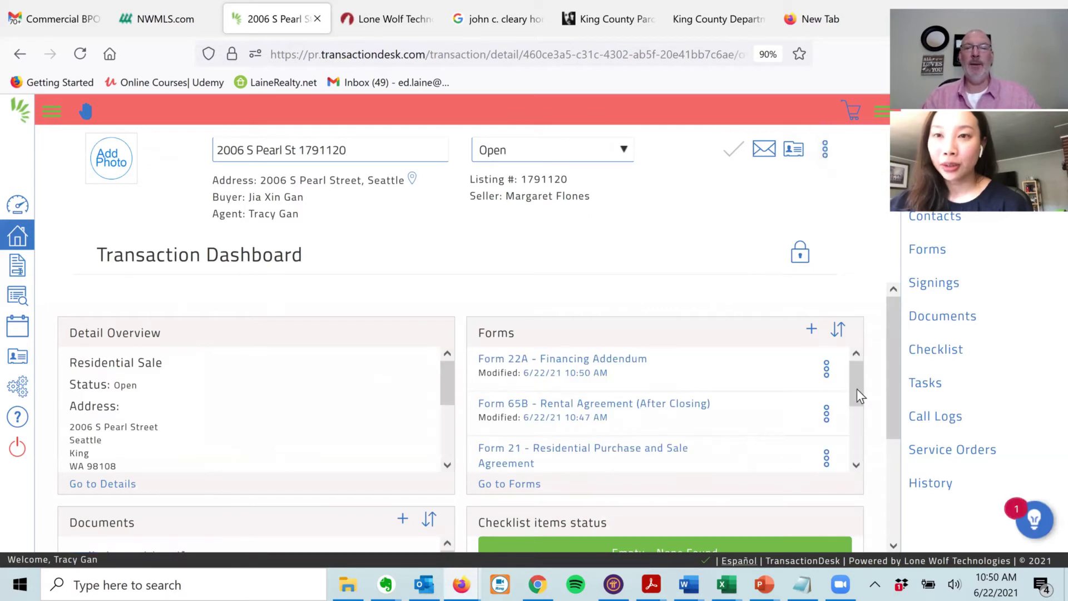
# - Open Form 22D Optional Clauses Addendum and check item 1, Square Footage/Lot Size/Encroachments
pyautogui.moveTo(856, 378); pyautogui.dragTo(860, 432)
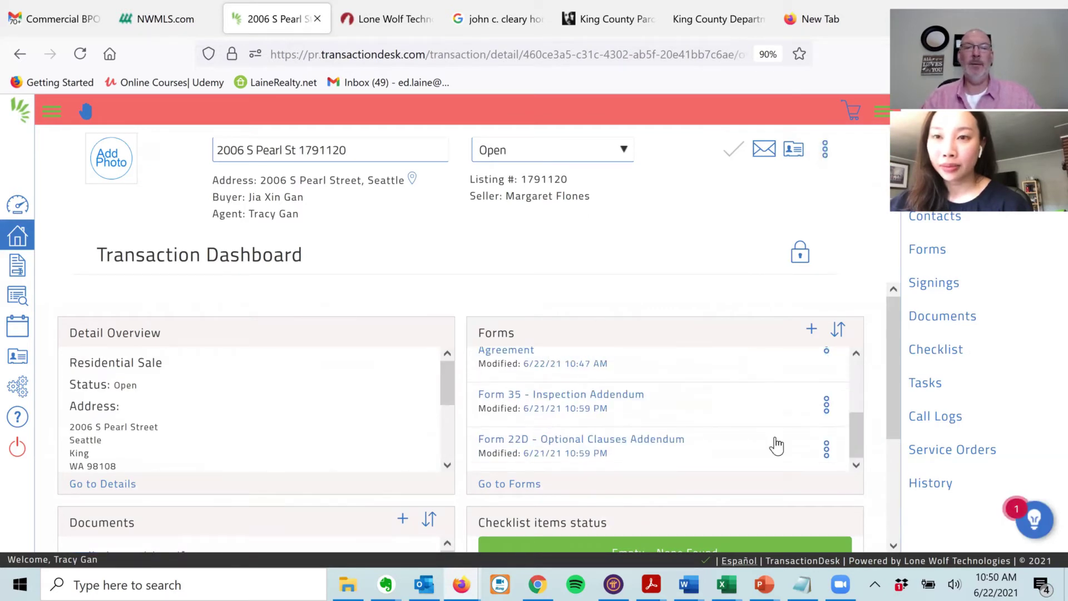
pyautogui.click(601, 440)
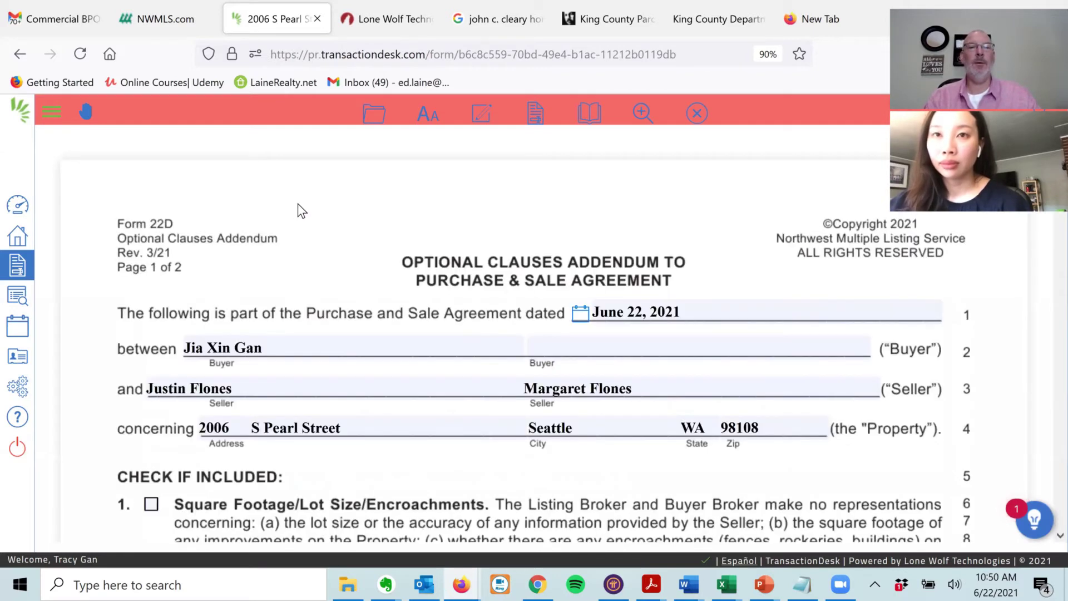
pyautogui.click(151, 506)
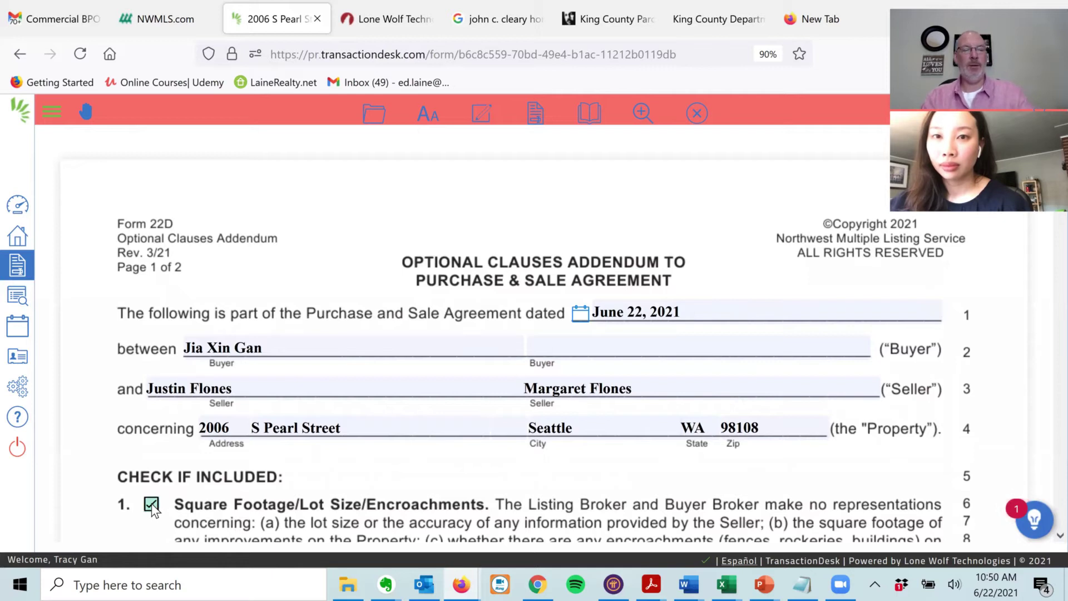
pyautogui.scroll(-6, 153, 508)
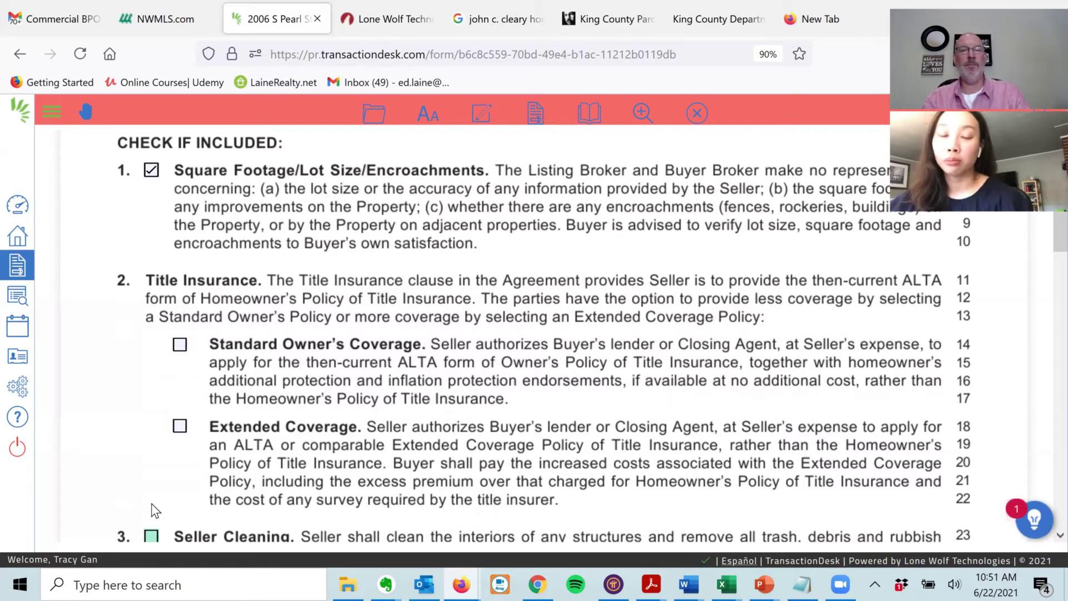
# - Include item 4, the Personal Property clause, in Form 22D
pyautogui.scroll(-1, 156, 510)
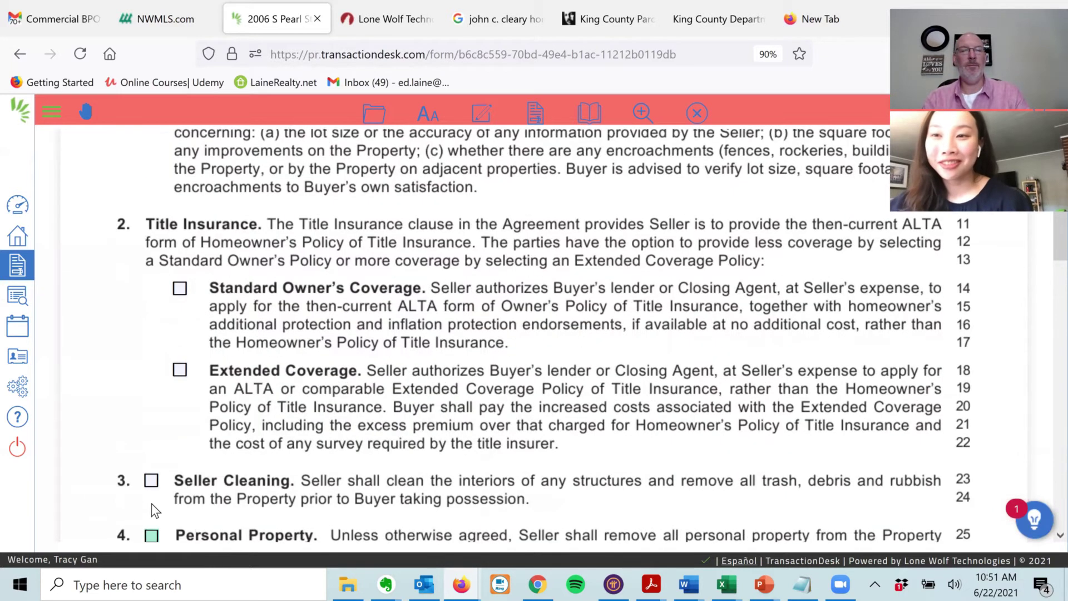
pyautogui.press('space')
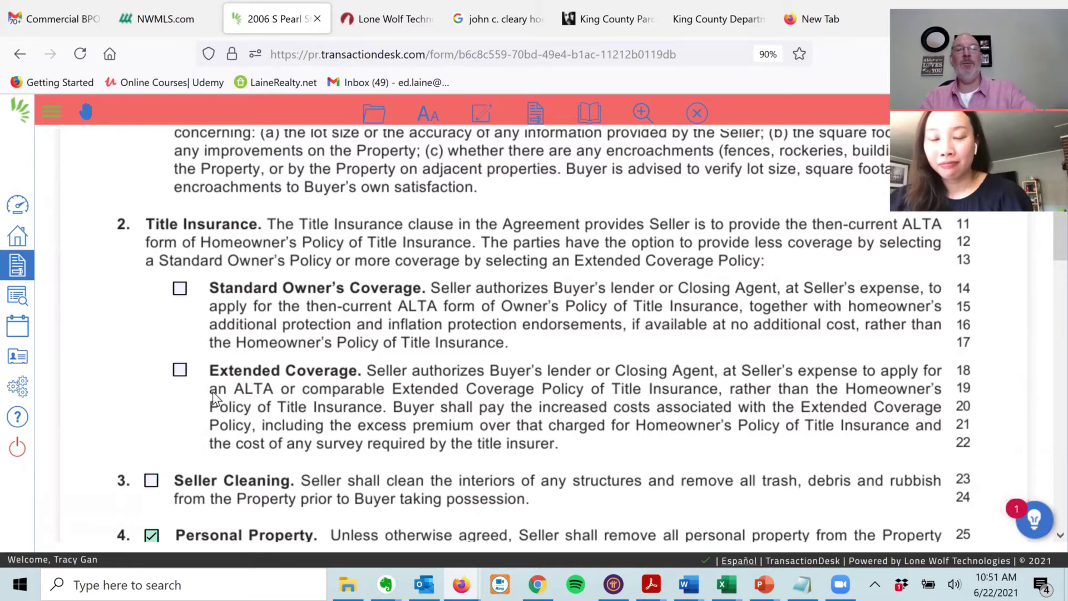
pyautogui.scroll(-2, 186, 289)
pyautogui.scroll(-3, 123, 303)
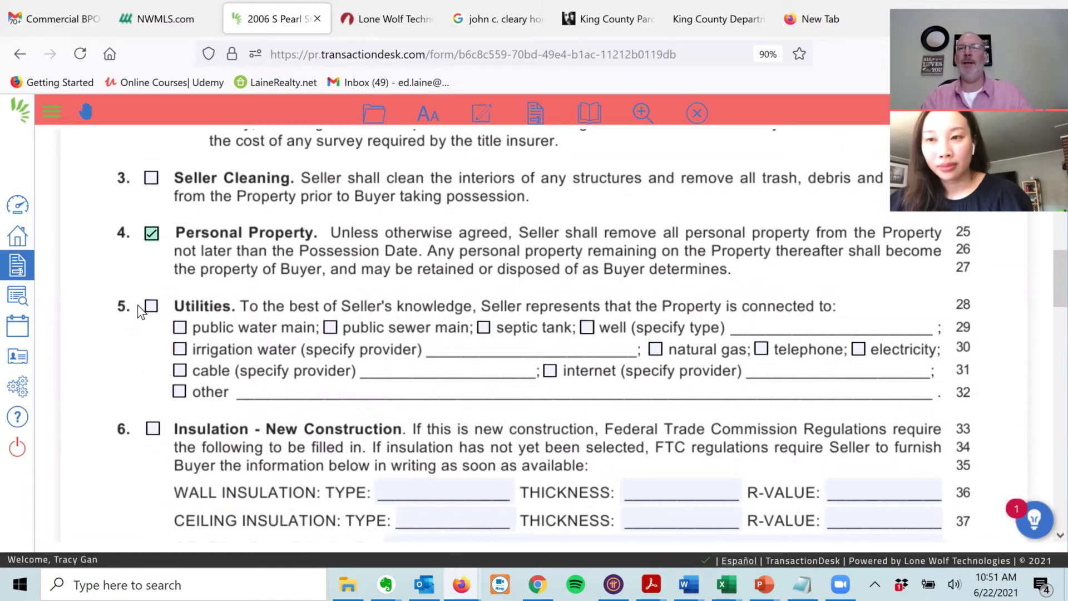
# - Include the Utilities clause with public water, public sewer, telephone, electricity, cable and internet connected
pyautogui.click(152, 307)
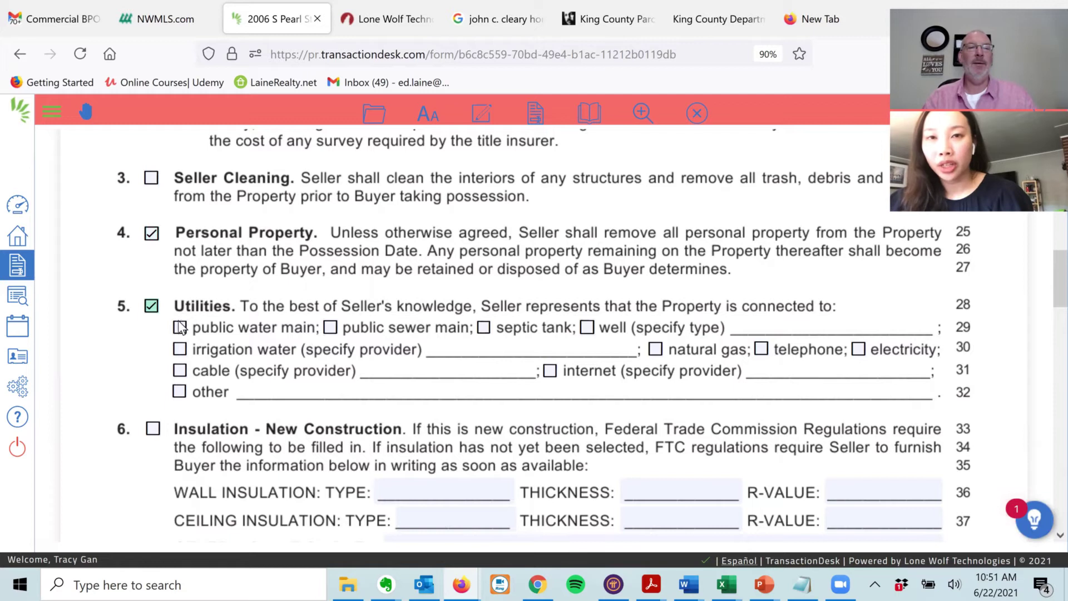
pyautogui.click(180, 329)
pyautogui.click(330, 328)
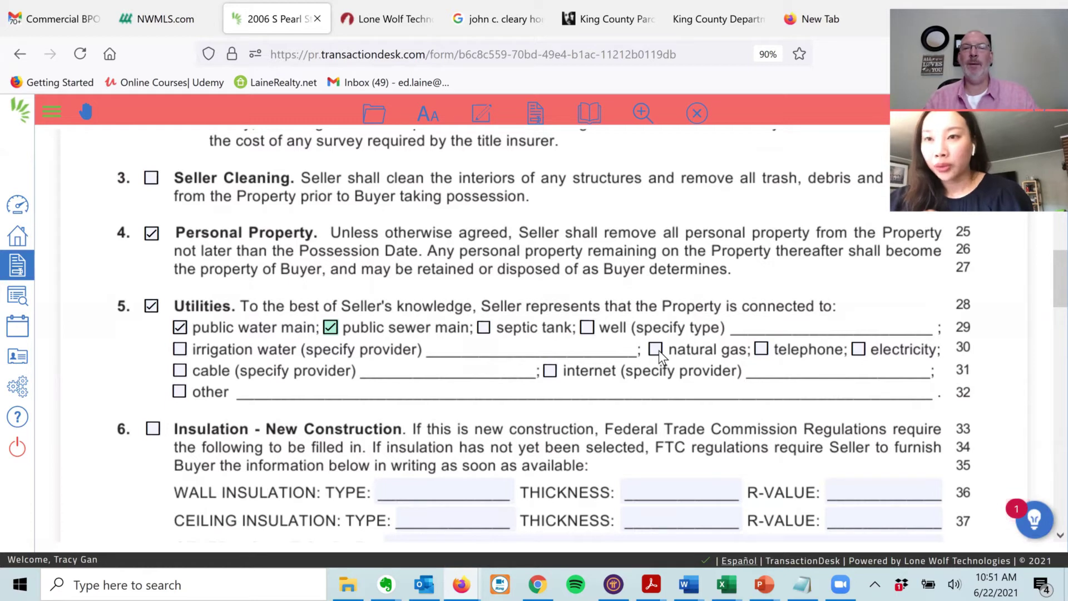
pyautogui.click(762, 350)
pyautogui.click(859, 350)
pyautogui.click(181, 370)
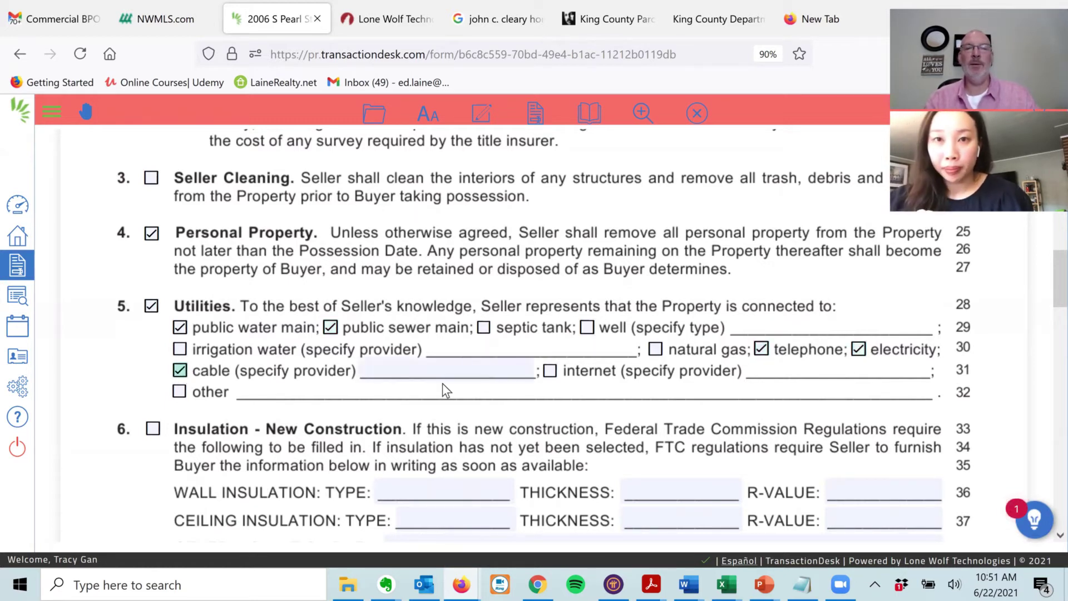
pyautogui.click(550, 371)
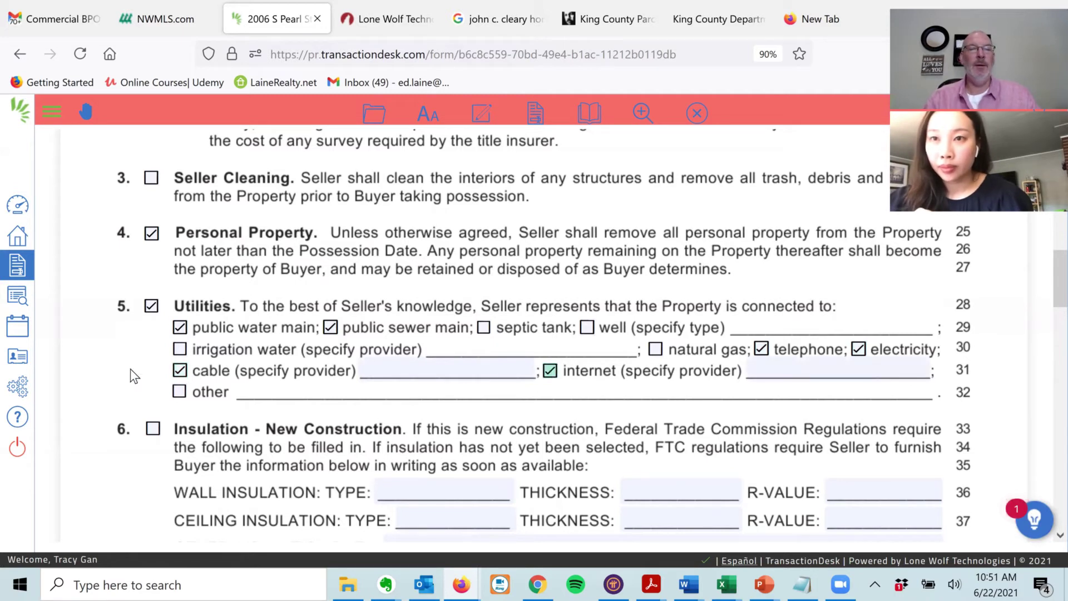
pyautogui.scroll(-10, 154, 402)
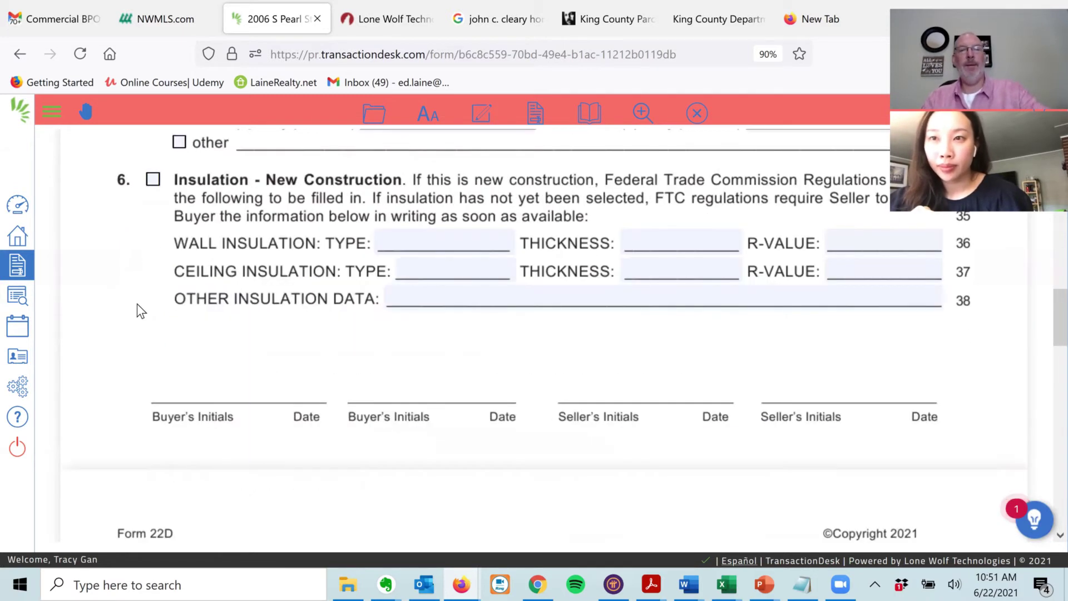
pyautogui.click(164, 19)
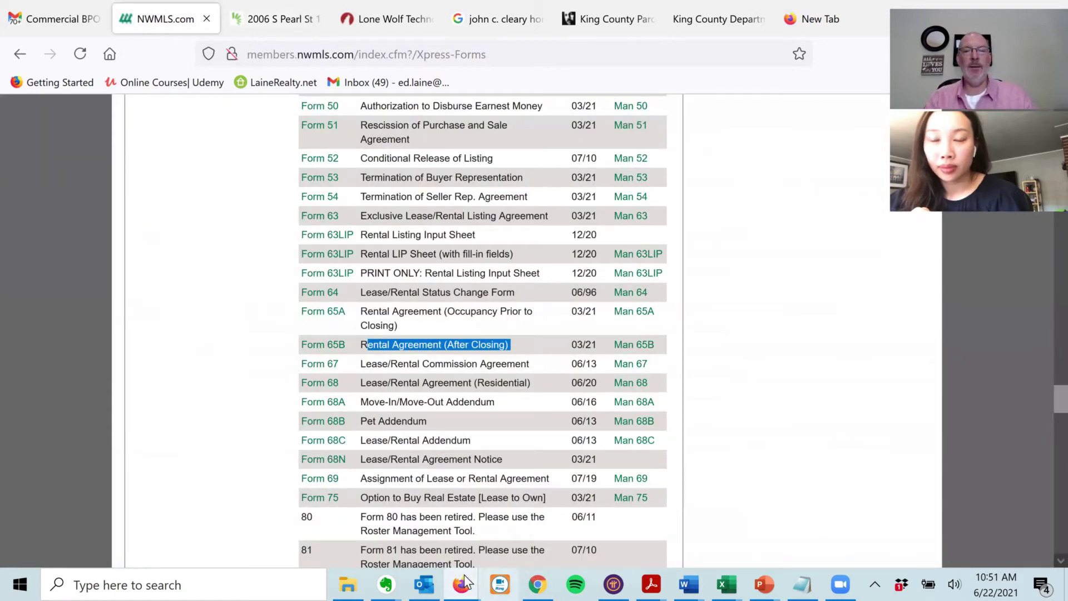
# - Download and open the Seller Disclosure (Form 17).pdf from the listing's Matrix documents window
pyautogui.moveTo(462, 576)
pyautogui.click(505, 509)
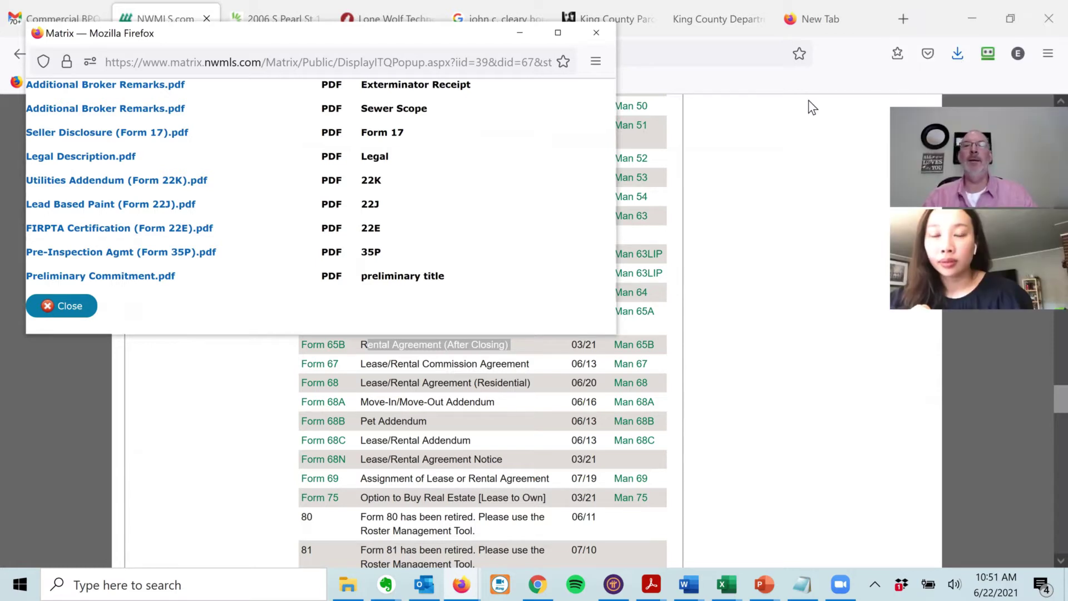
pyautogui.click(766, 106)
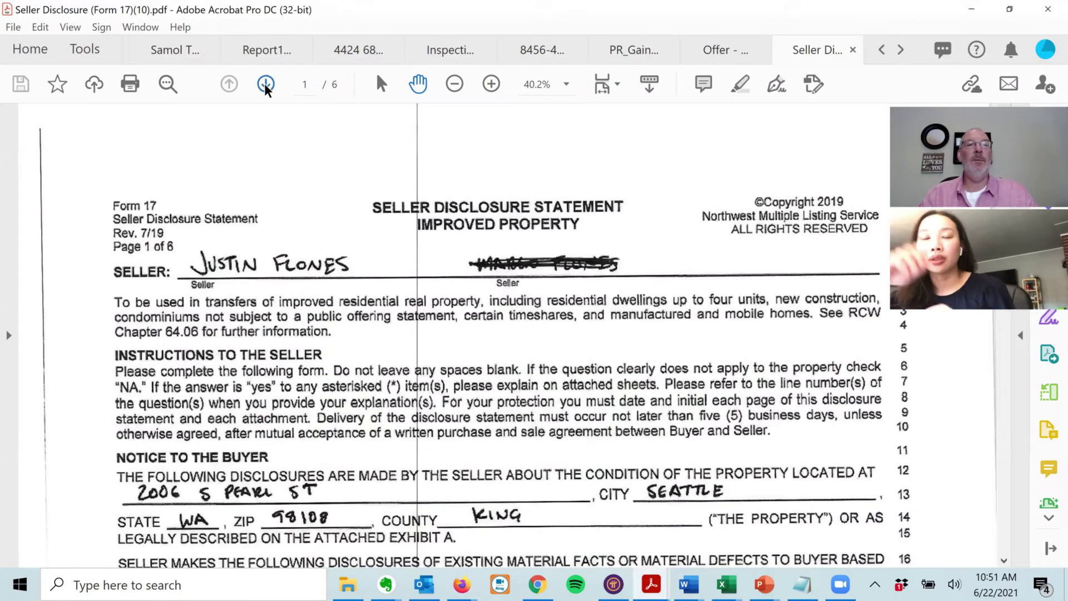
# - Page through Form 17 to page 4's Systems and Fixtures section, then minimize Acrobat
pyautogui.click(266, 85)
pyautogui.click(265, 85)
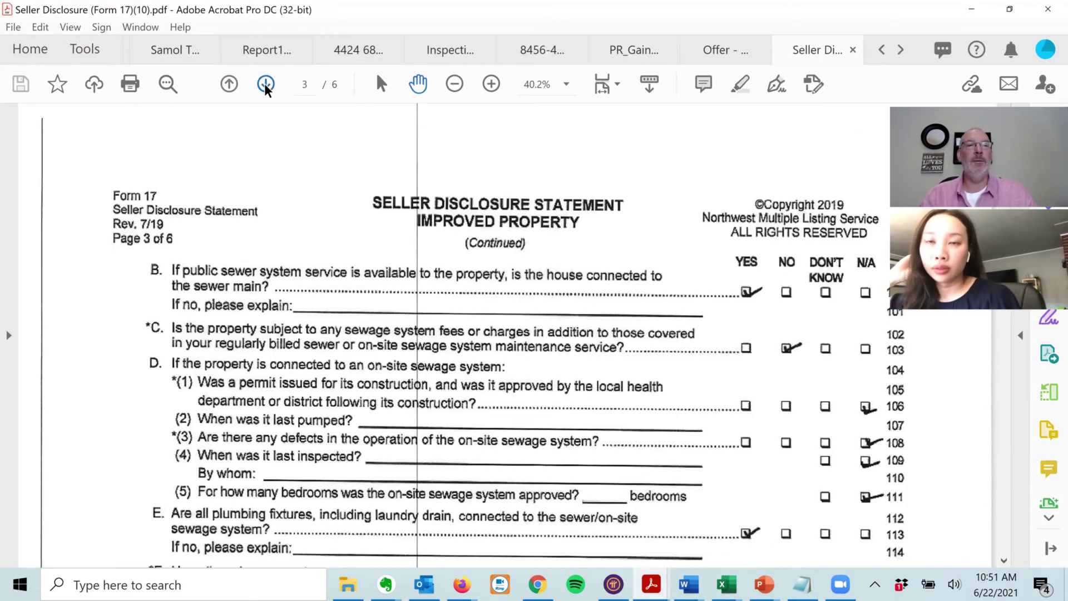
pyautogui.click(266, 85)
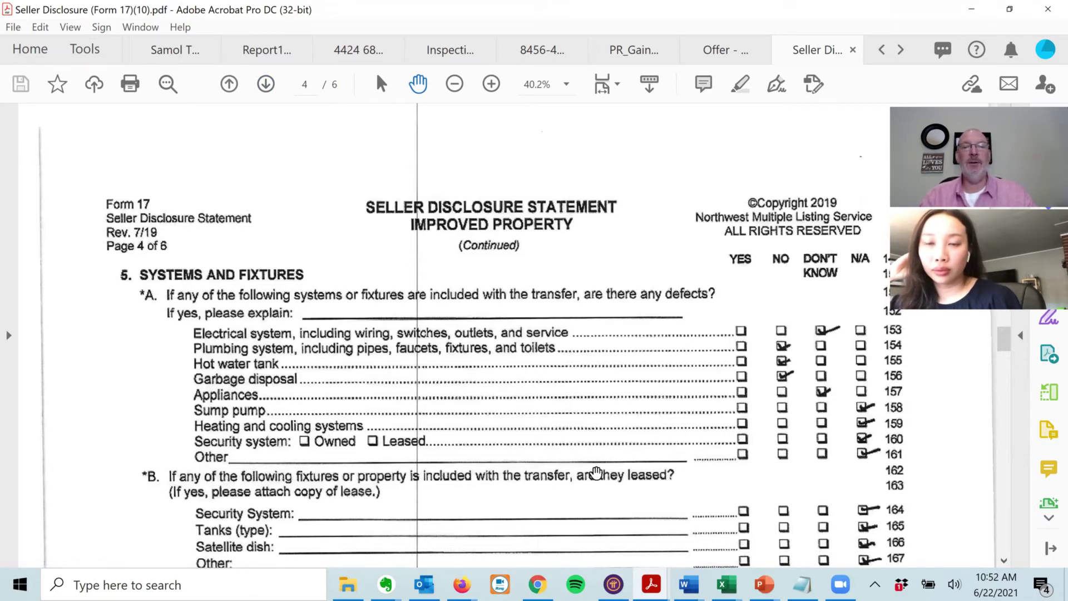
pyautogui.scroll(-3, 643, 467)
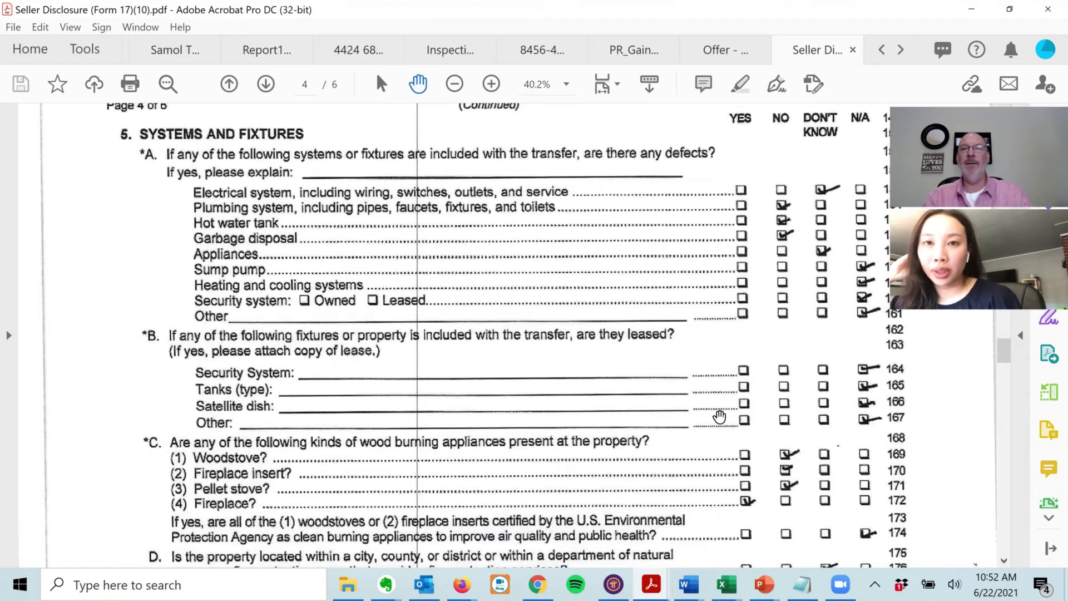
pyautogui.click(981, 12)
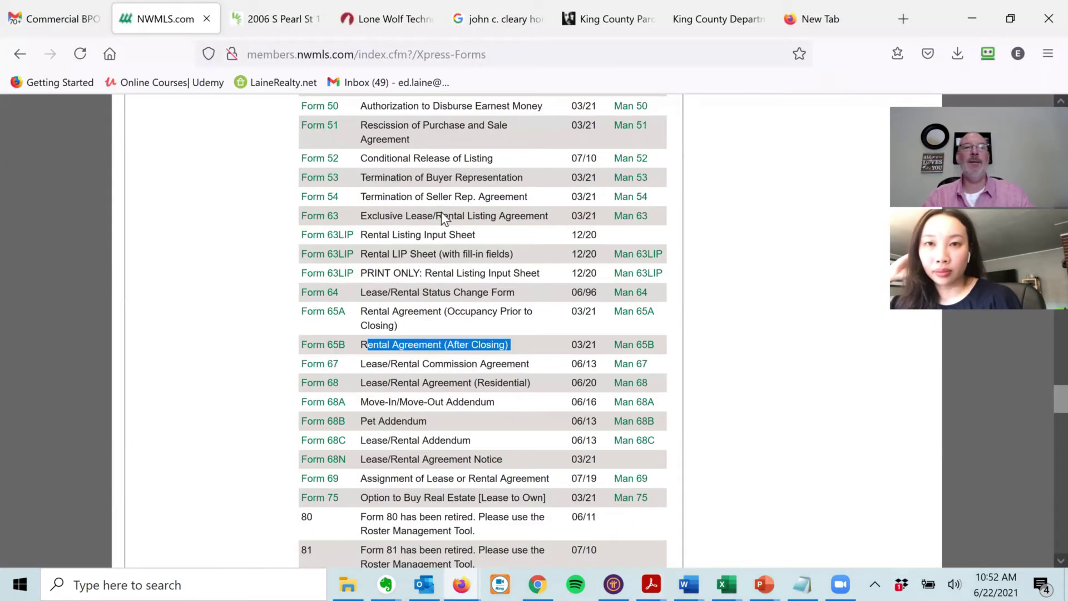
# - Include the Leased Property Review clause, marking 'other' as the leased item with None
pyautogui.click(255, 28)
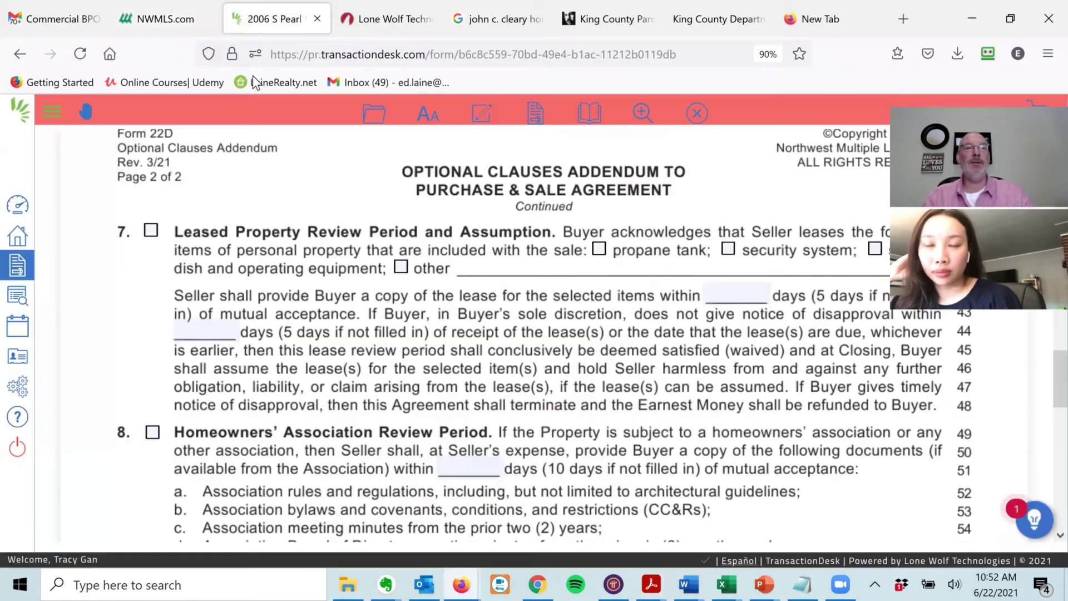
pyautogui.click(150, 231)
pyautogui.click(401, 268)
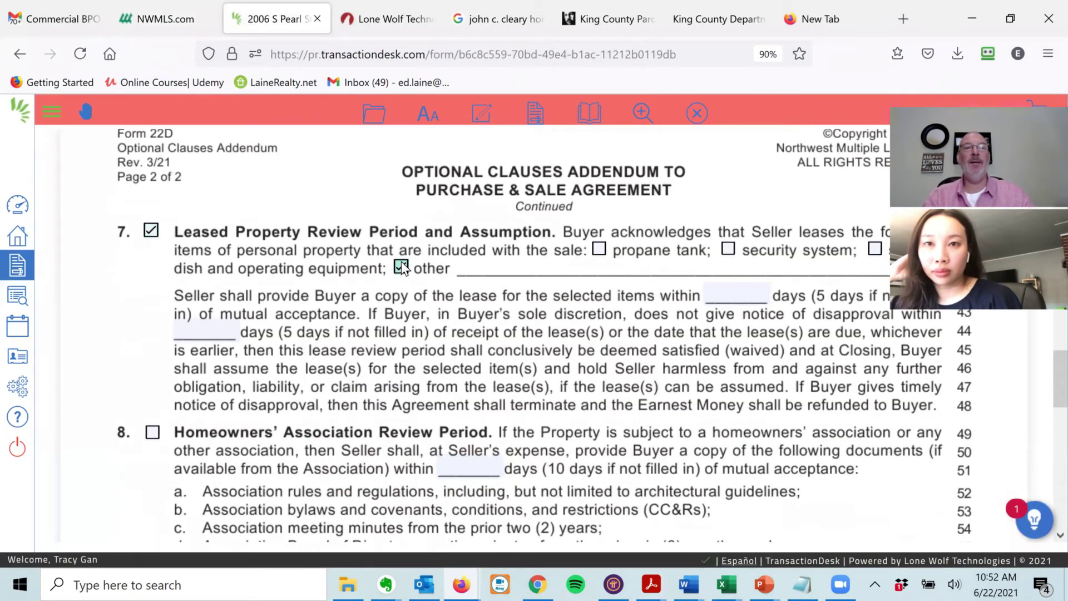
pyautogui.click(485, 267)
pyautogui.write('None')
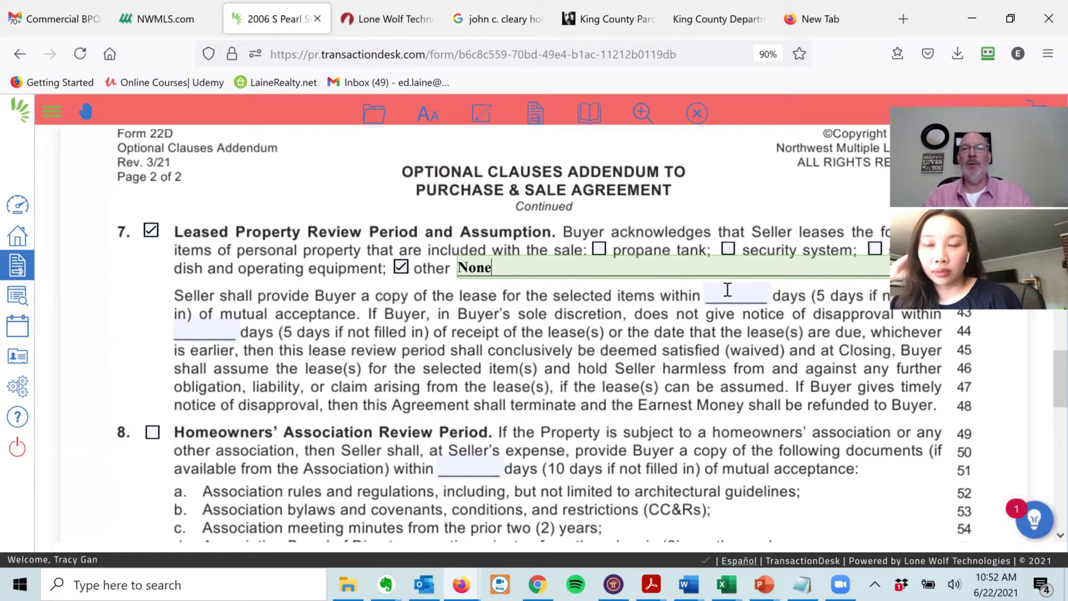
pyautogui.click(750, 292)
pyautogui.click(206, 328)
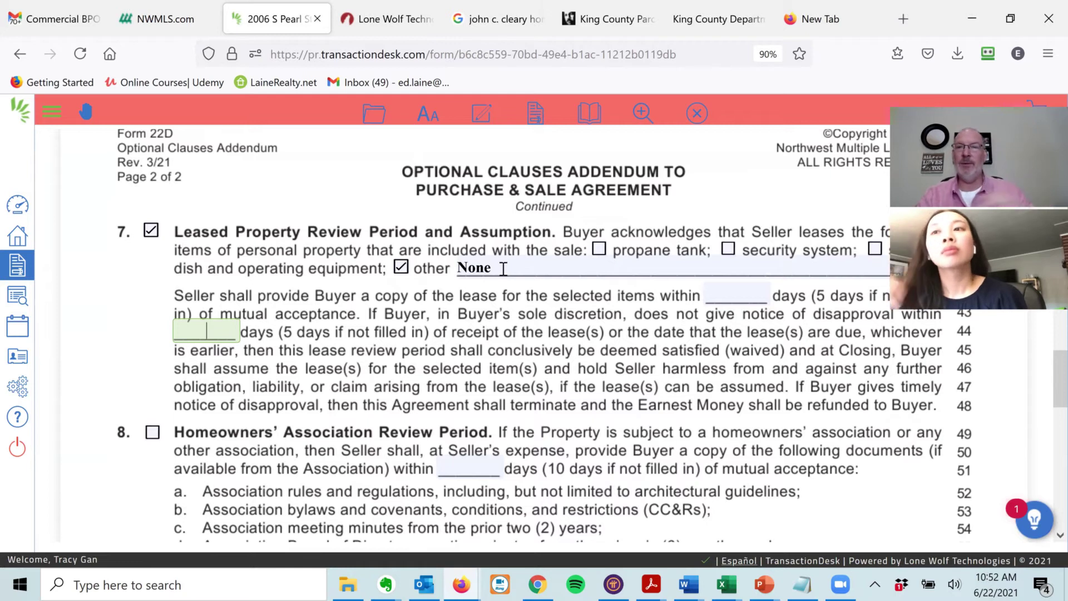
# - Add the section 12 Other clause: 'Buyer is a licensed Real Estate Broker in the State of Washington.'
pyautogui.scroll(-5, 78, 323)
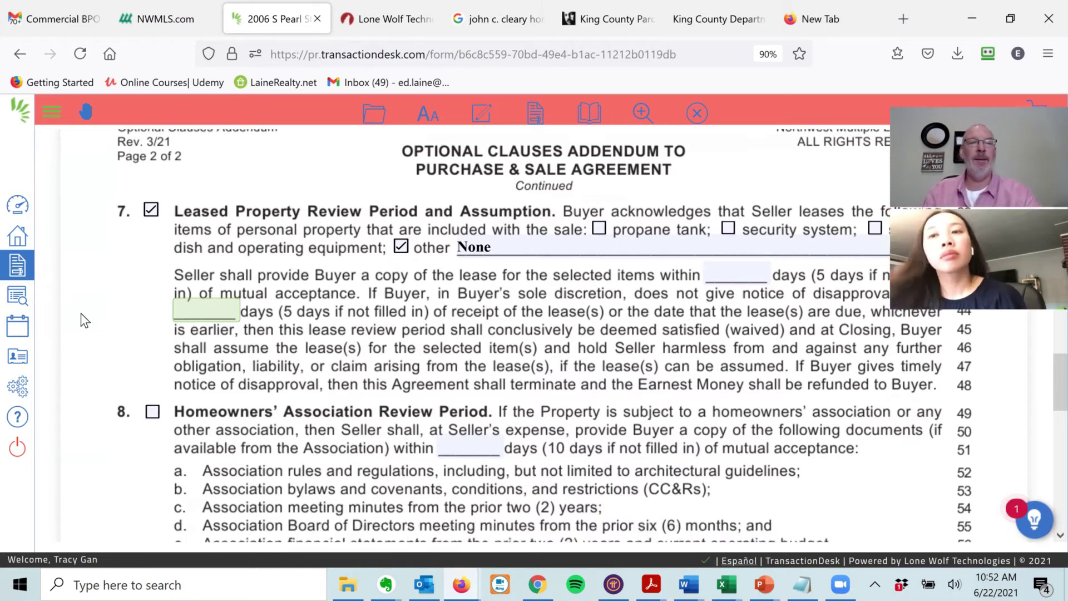
pyautogui.scroll(-2, 75, 331)
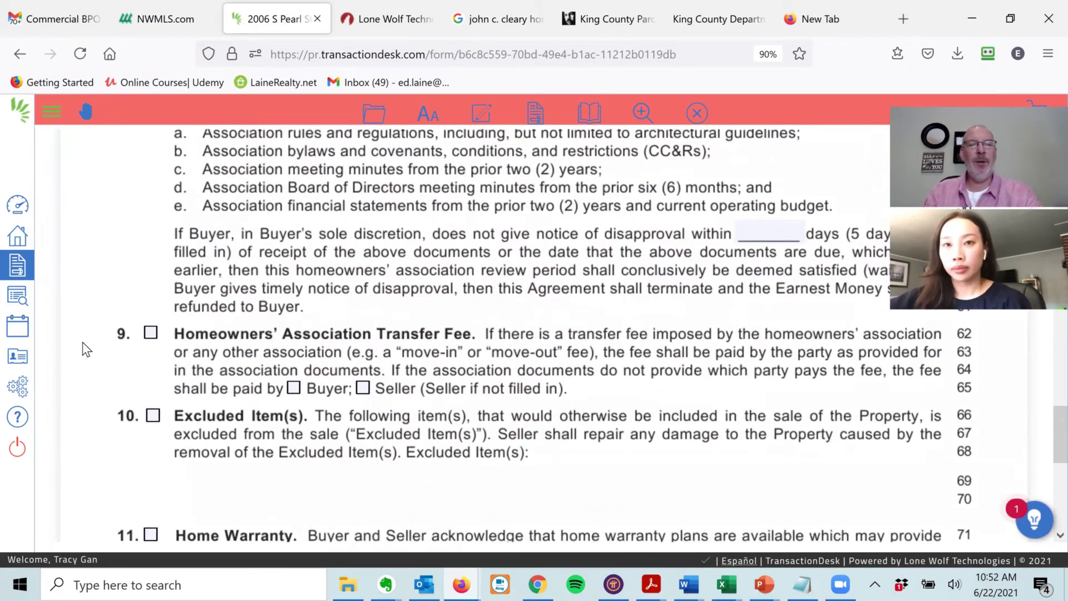
pyautogui.scroll(-3, 82, 384)
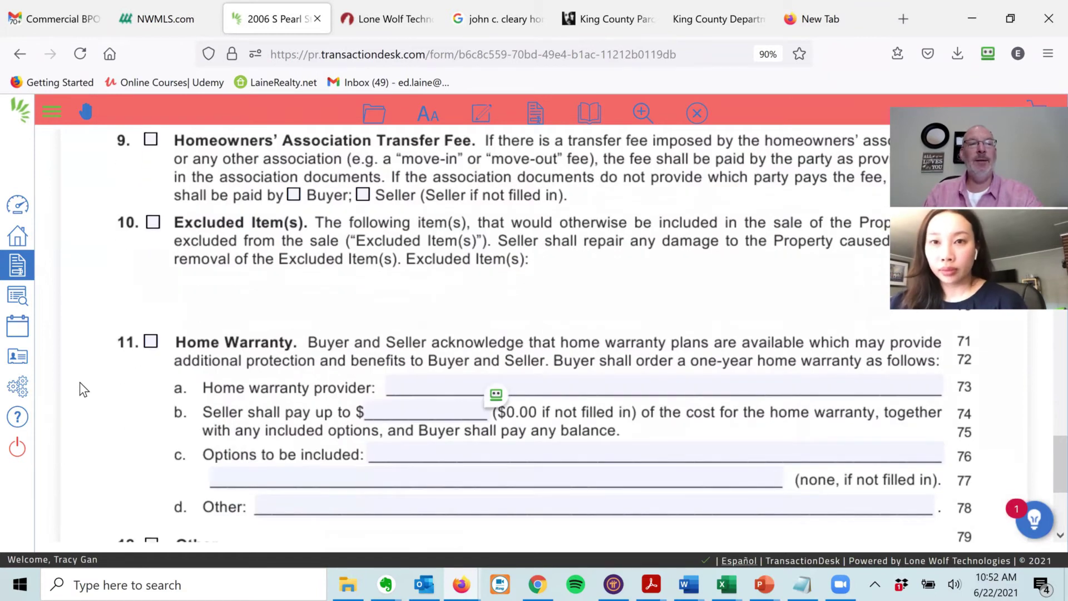
pyautogui.scroll(-2, 77, 348)
pyautogui.scroll(-2, 78, 353)
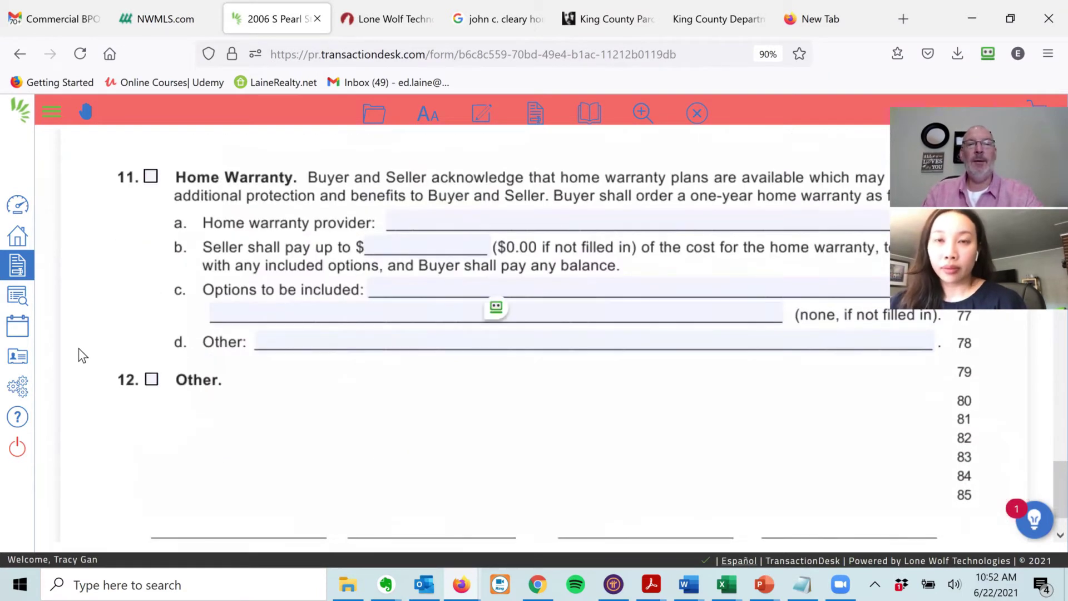
pyautogui.scroll(-1, 89, 384)
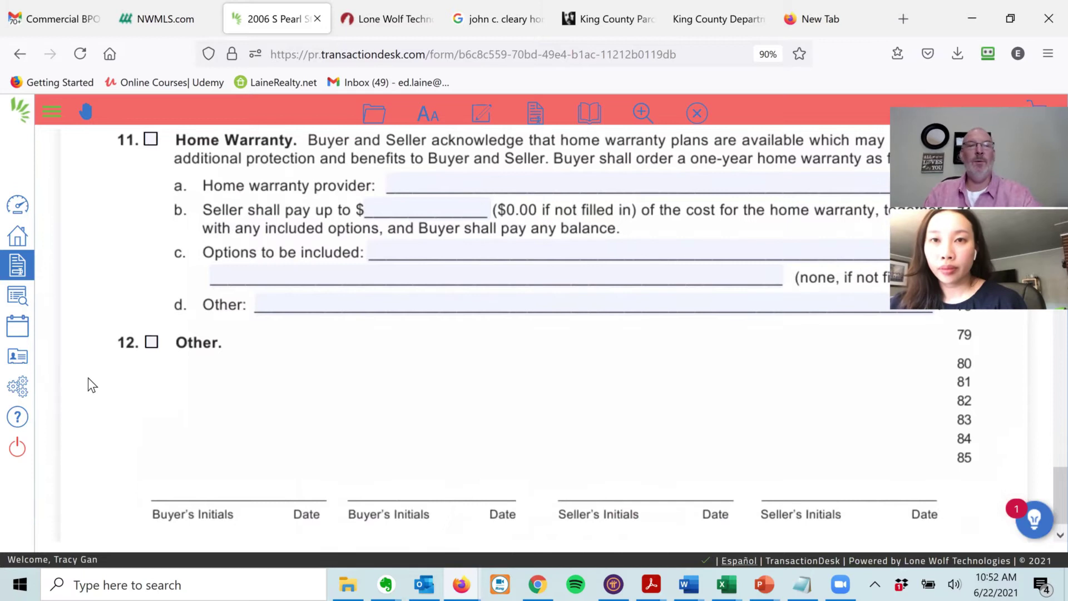
pyautogui.click(151, 348)
pyautogui.click(233, 363)
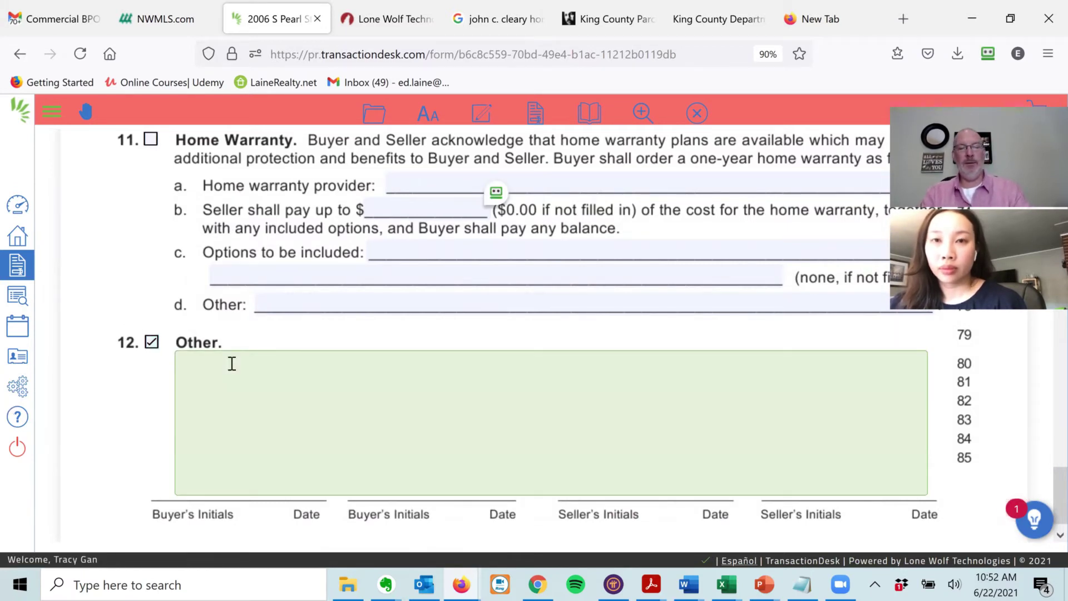
pyautogui.write('Buyer is a licensed Real Estate Broker in the State of Washington')
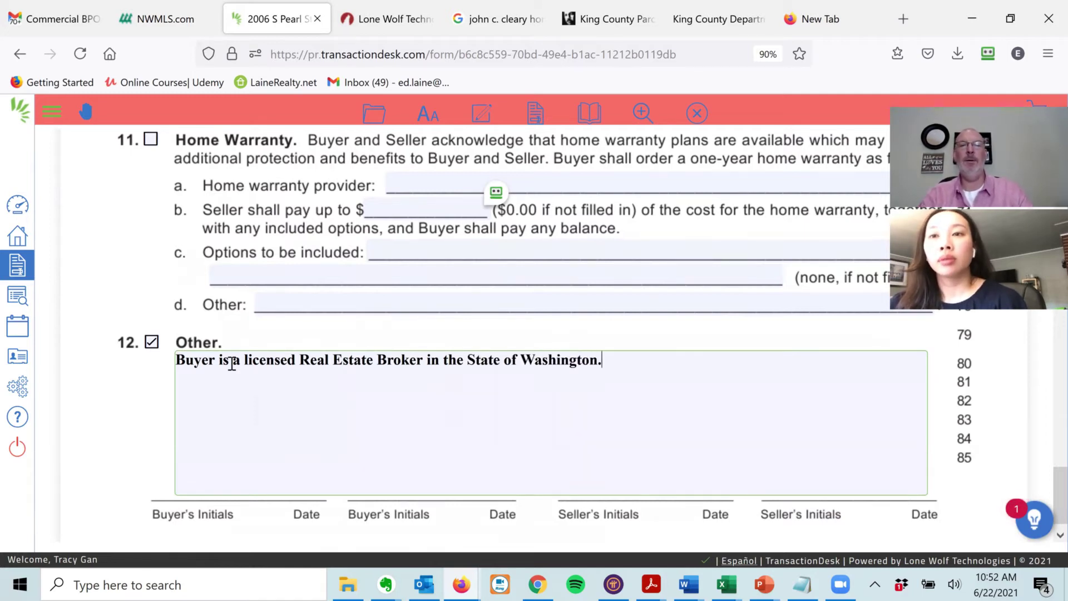
pyautogui.write('.')
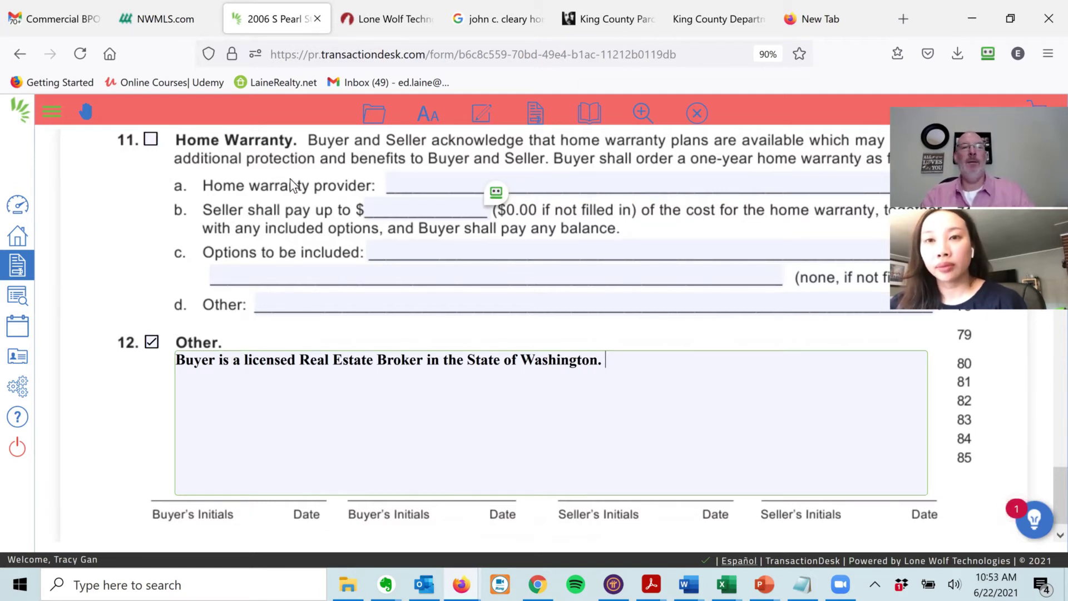
pyautogui.click(374, 114)
# - Save Form 22D and exit to the transaction details
pyautogui.moveTo(367, 215)
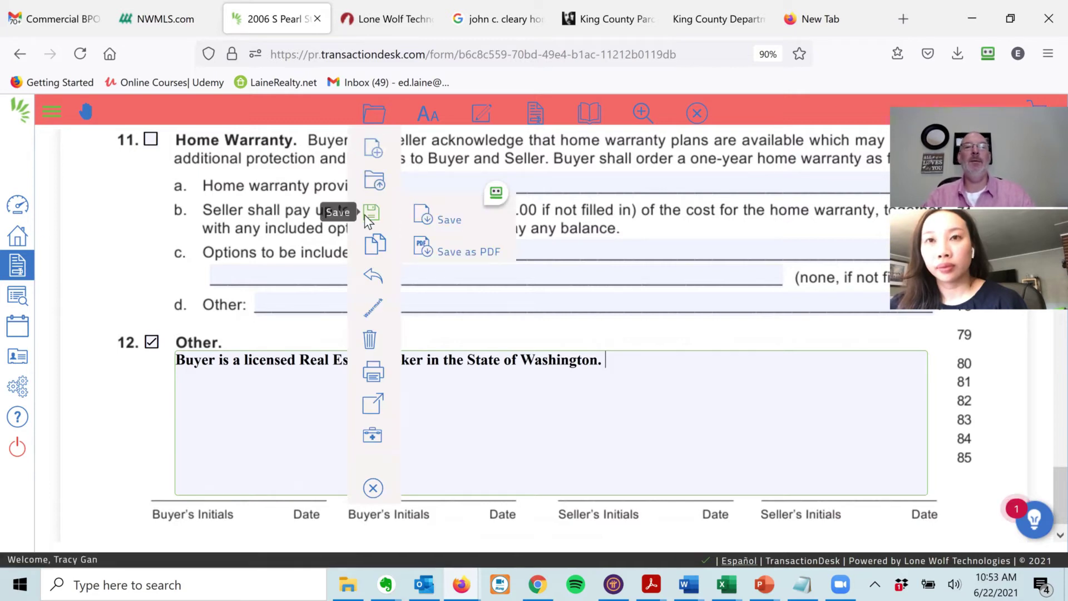
pyautogui.click(455, 217)
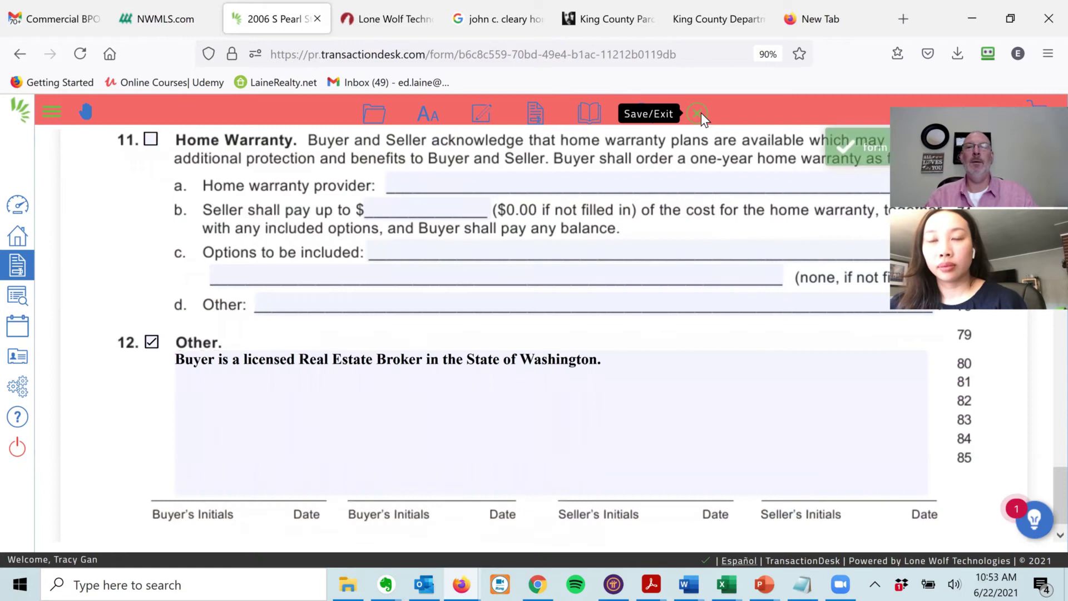
pyautogui.click(699, 114)
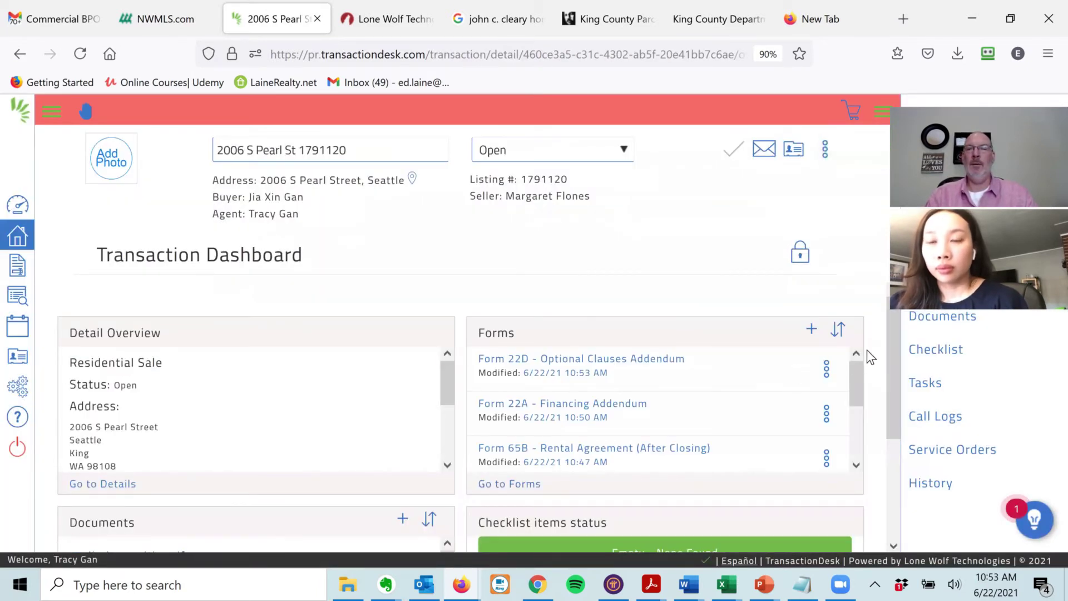
# - Search the form library for '35w', add Form 35W Inspection Waiver Addendum, and open it
pyautogui.moveTo(857, 378); pyautogui.dragTo(861, 454)
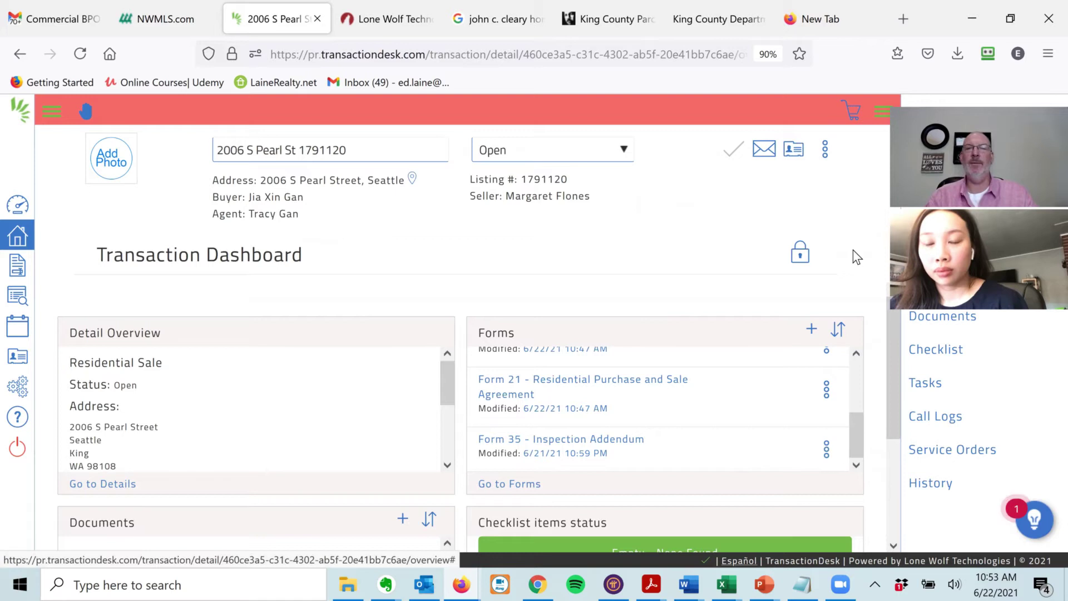
pyautogui.click(812, 329)
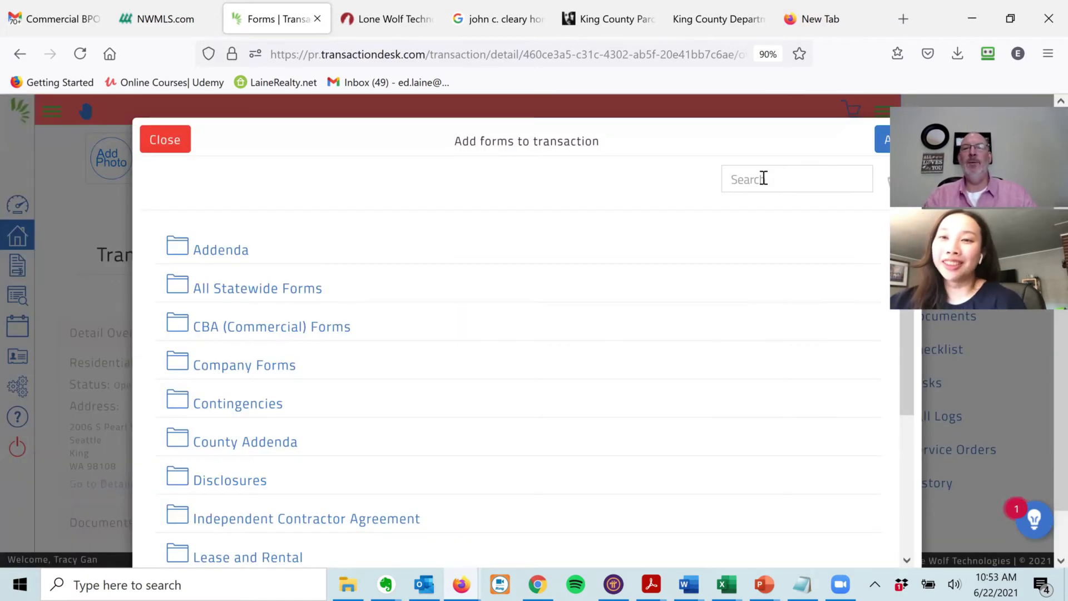
pyautogui.click(763, 179)
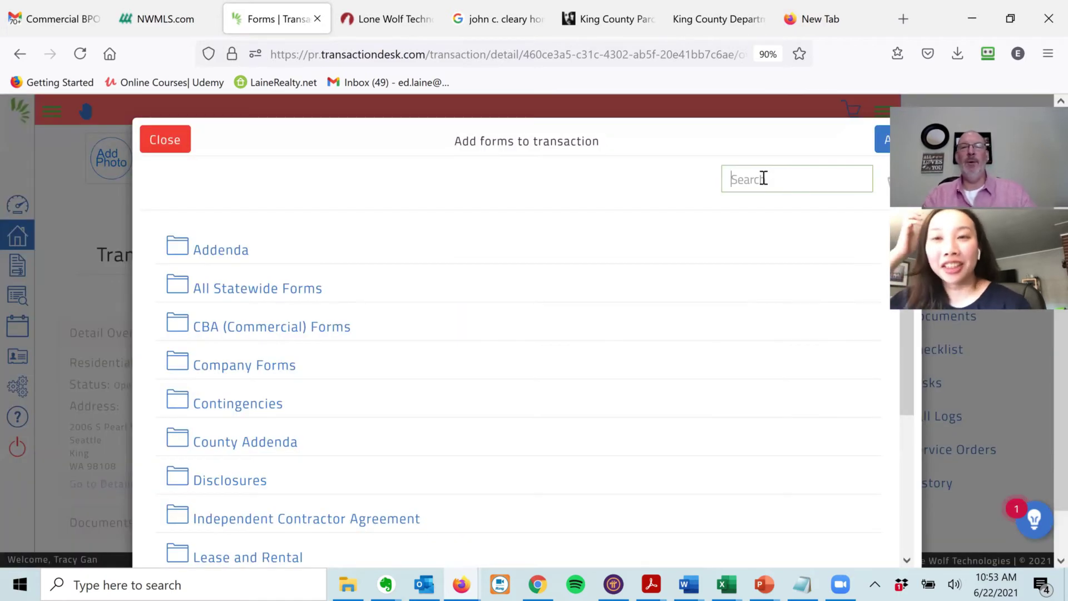
pyautogui.write('35w')
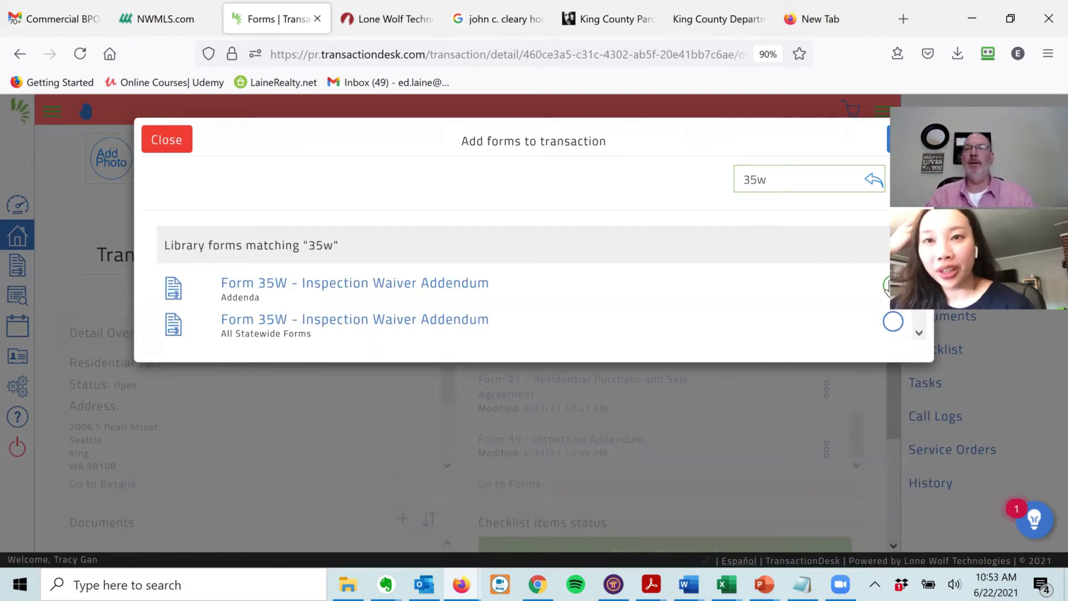
pyautogui.click(888, 287)
pyautogui.click(899, 139)
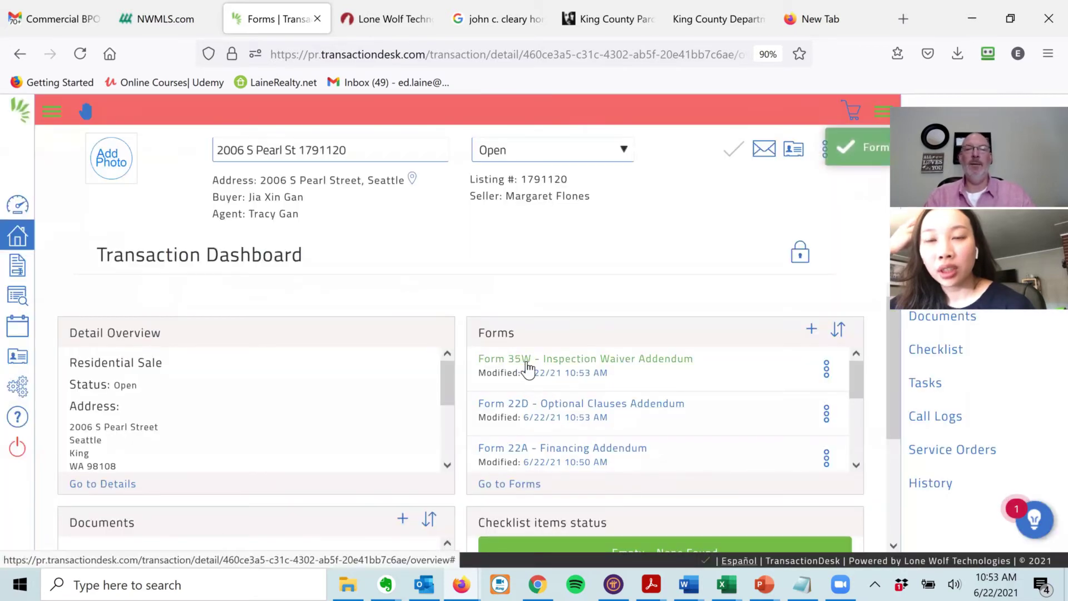
pyautogui.click(527, 362)
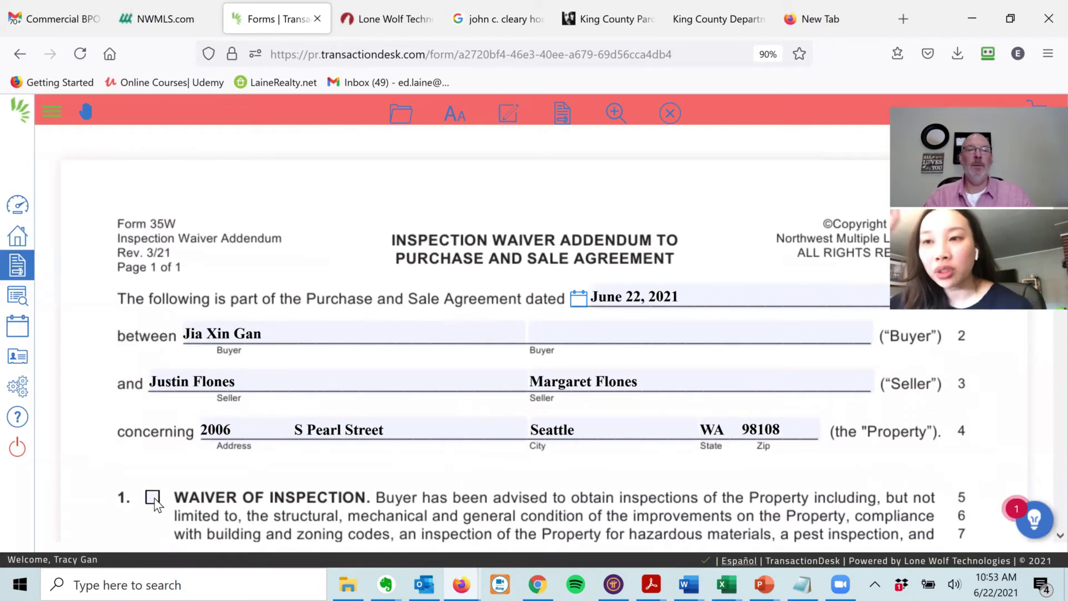
# - Tick item 1, Waiver of Inspection, in the Form 35W addendum
pyautogui.click(153, 497)
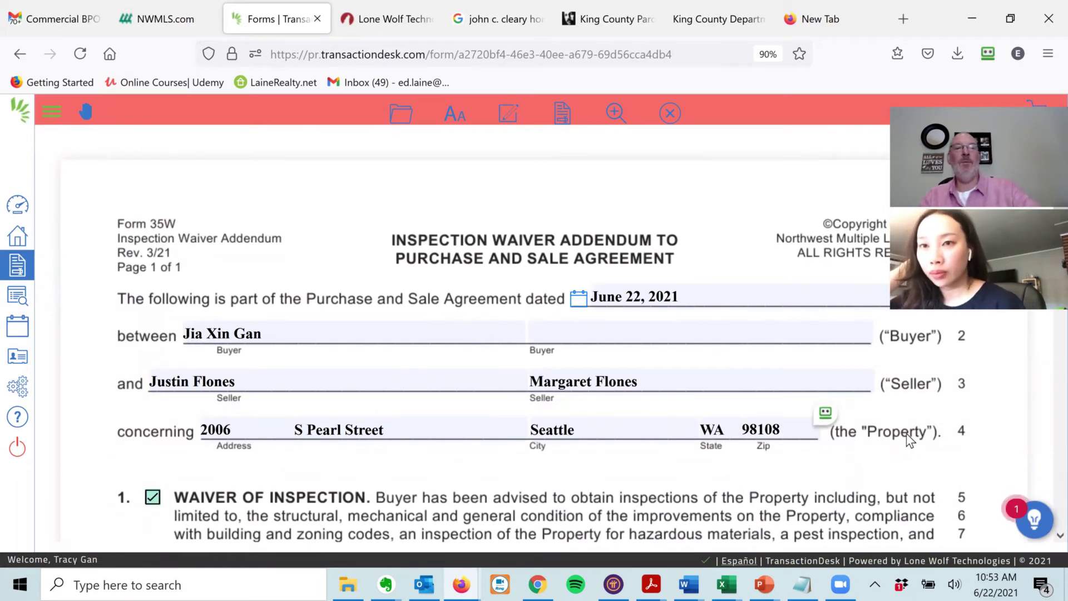
pyautogui.scroll(-3, 153, 256)
pyautogui.scroll(-1, 145, 359)
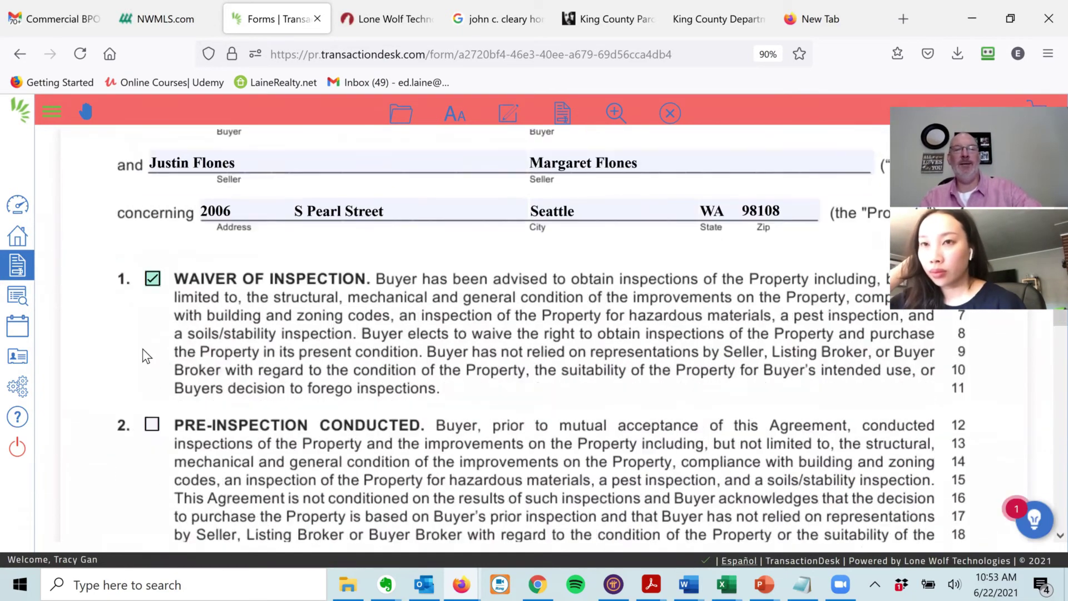
pyautogui.scroll(1, 140, 401)
pyautogui.scroll(2, 135, 426)
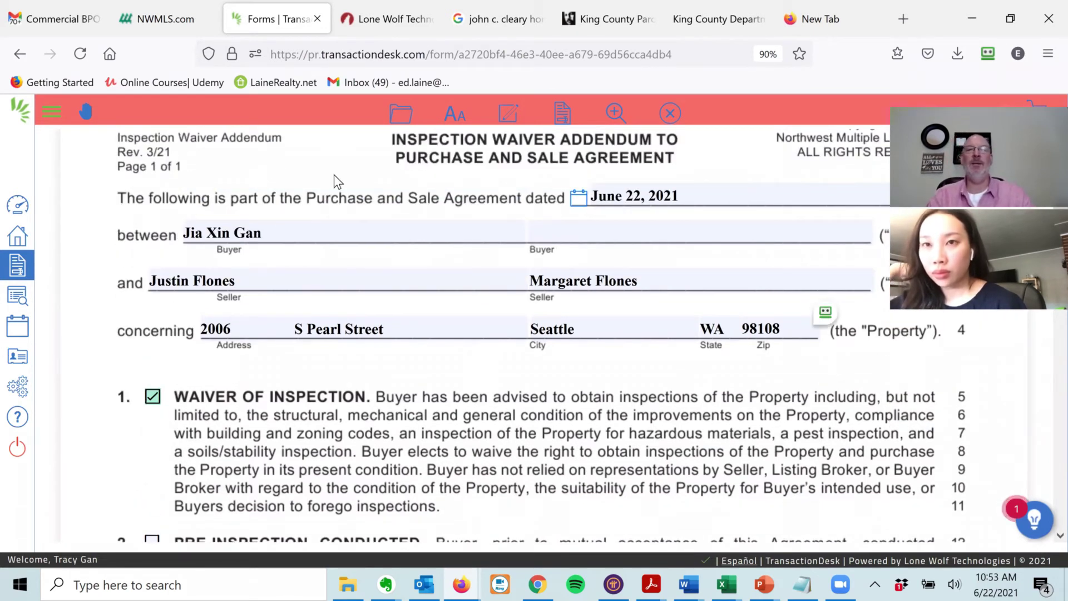
pyautogui.click(403, 114)
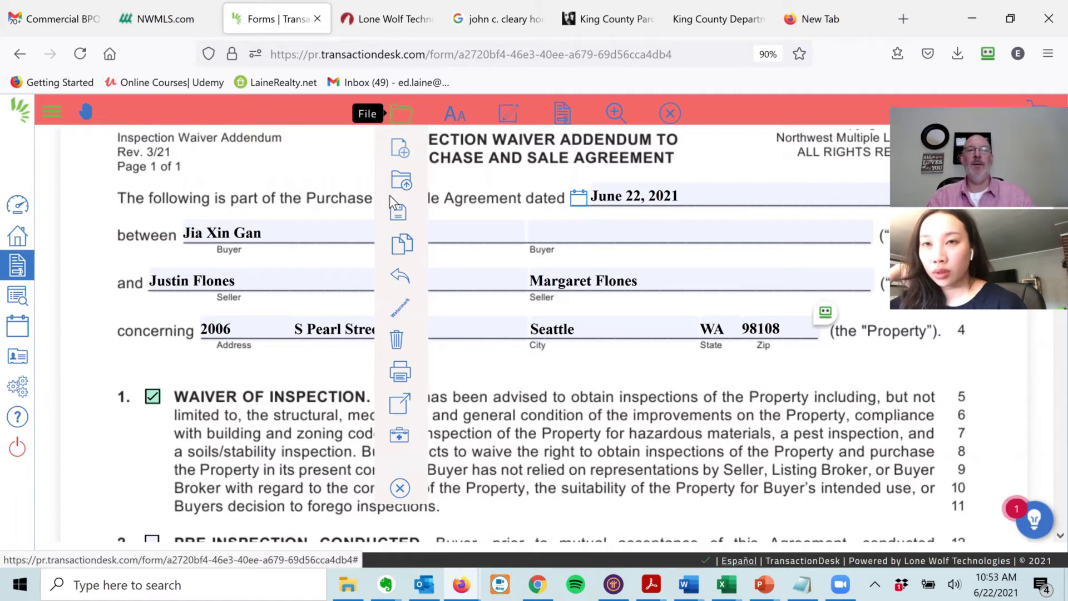
pyautogui.moveTo(399, 209)
pyautogui.click(469, 217)
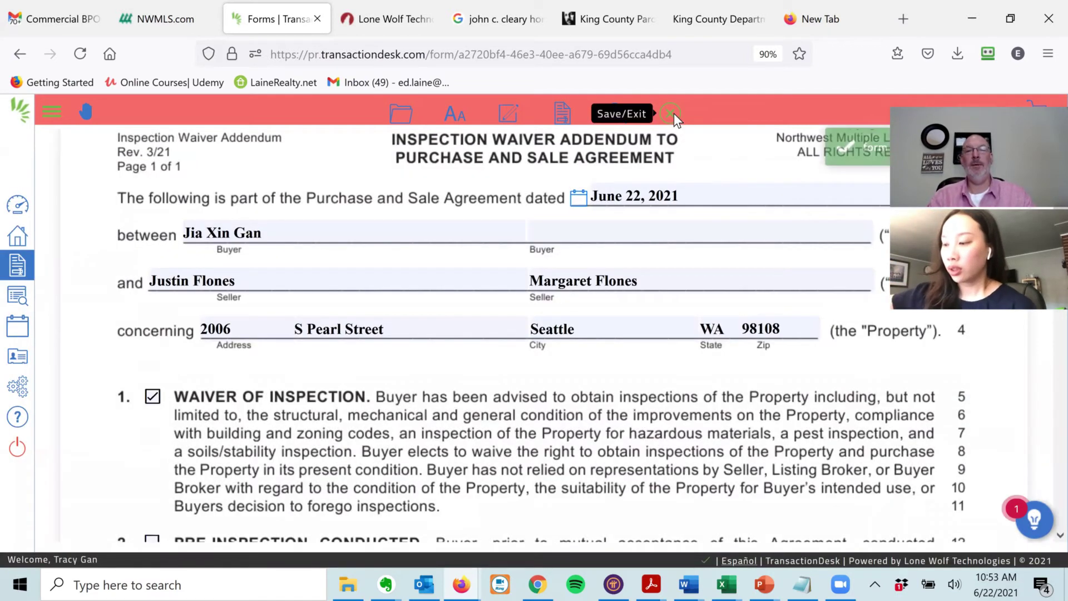
pyautogui.click(672, 113)
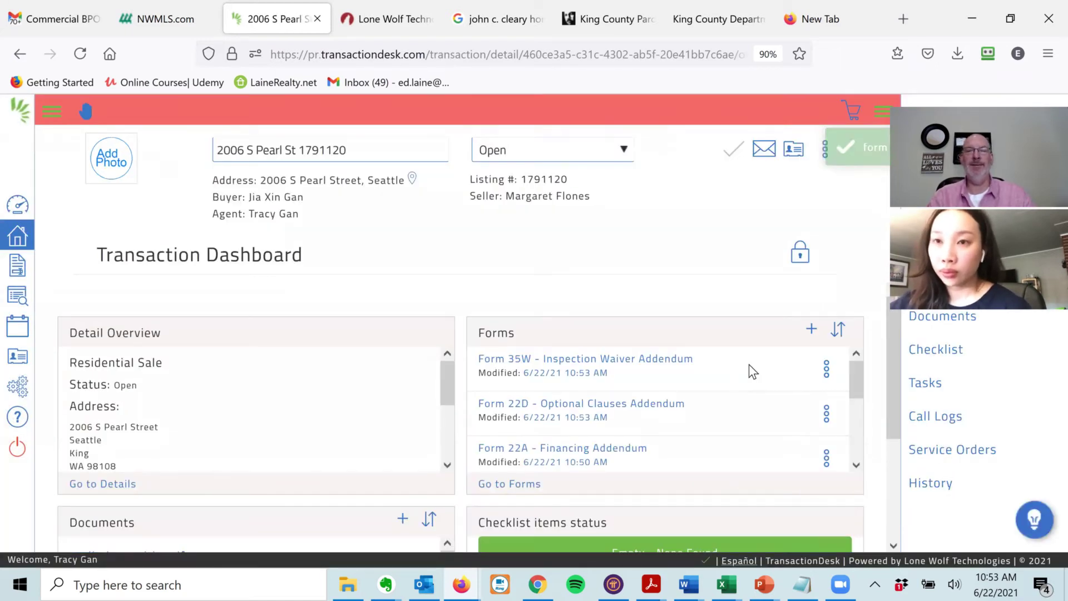
pyautogui.scroll(-5, 854, 446)
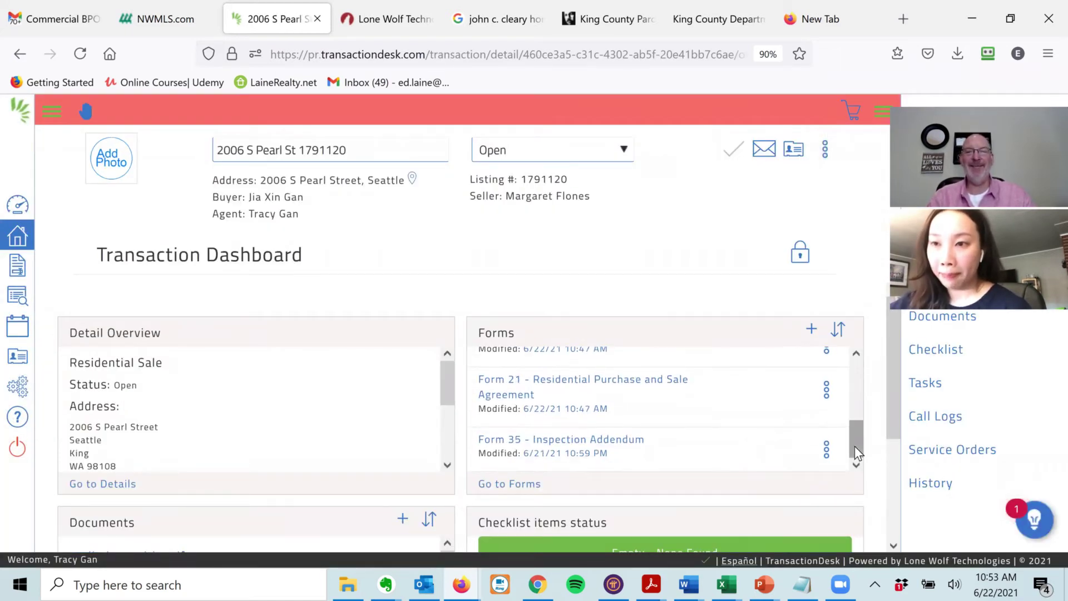
pyautogui.moveTo(854, 446); pyautogui.dragTo(856, 419)
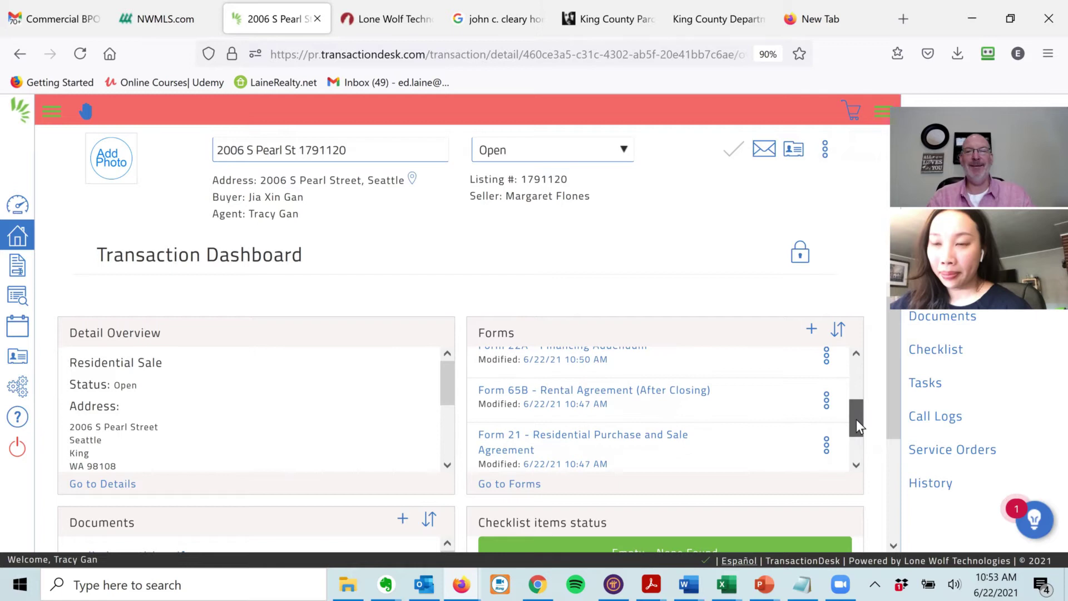
# - Open Form 65B and enter rent of 0.00 per week, payable to N/A at N/A
pyautogui.click(597, 413)
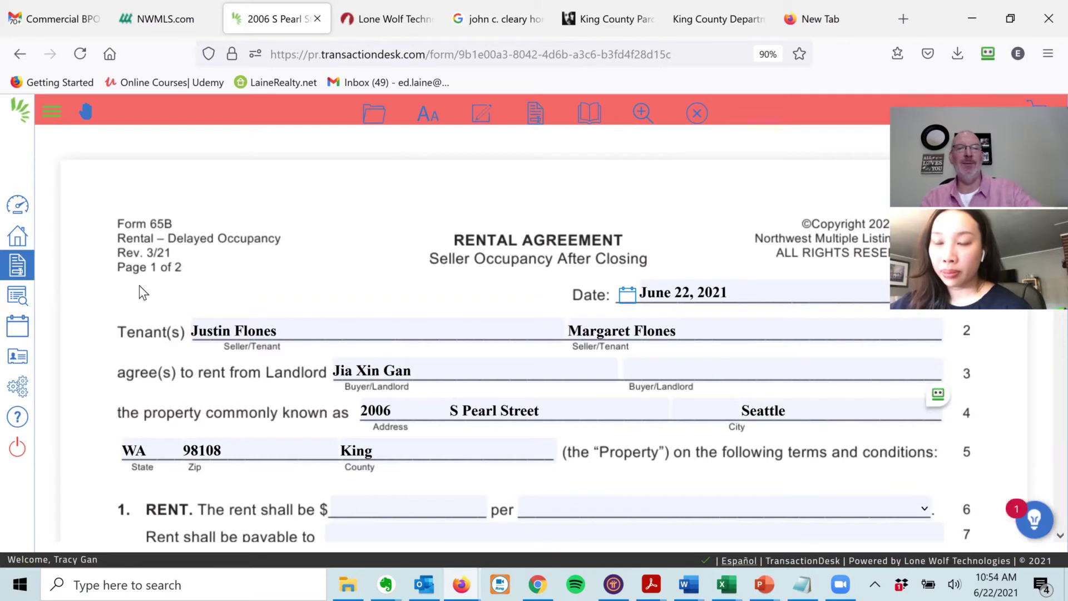
pyautogui.scroll(-4, 143, 293)
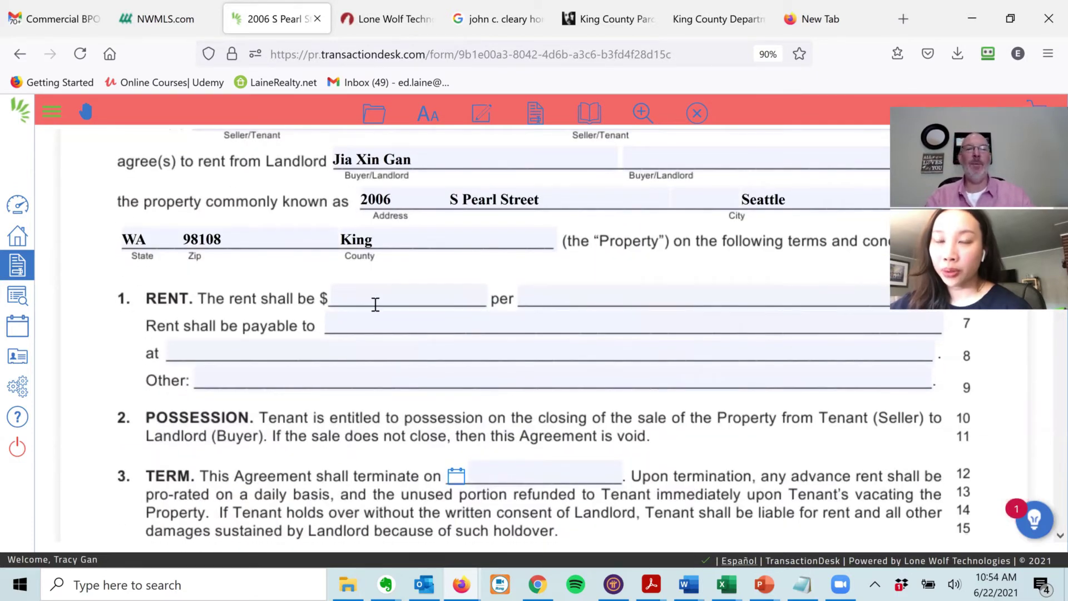
pyautogui.click(378, 299)
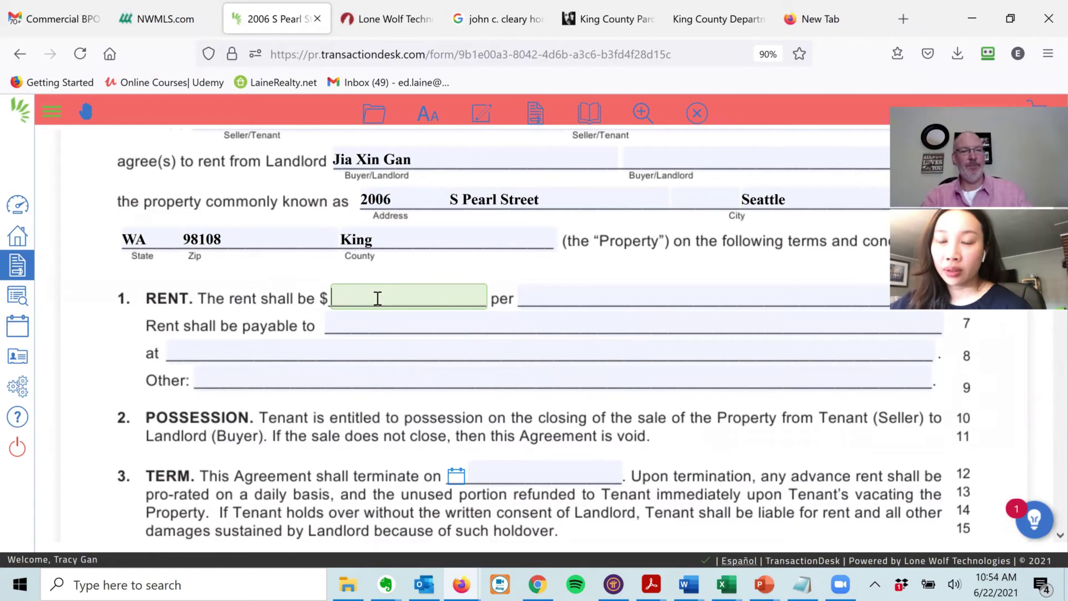
pyautogui.write('0')
pyautogui.press('Tab')
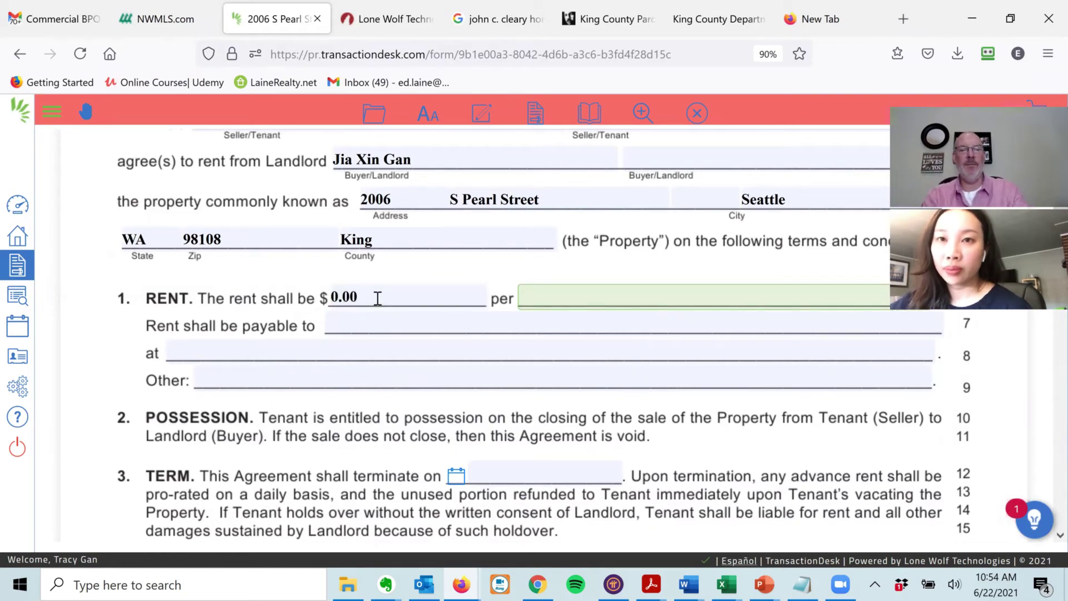
pyautogui.write('week')
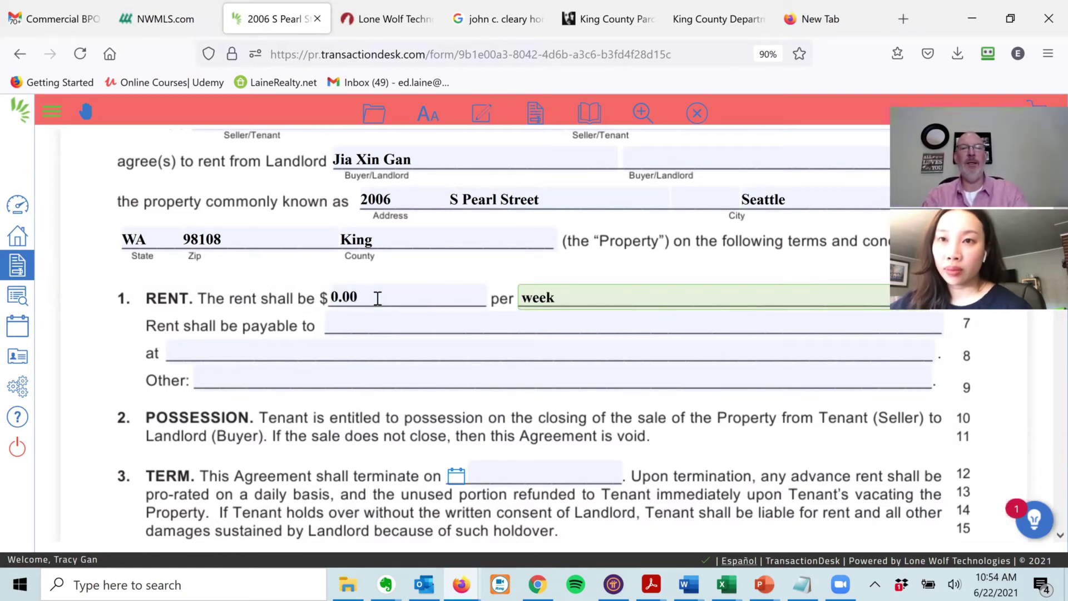
pyautogui.press('Tab')
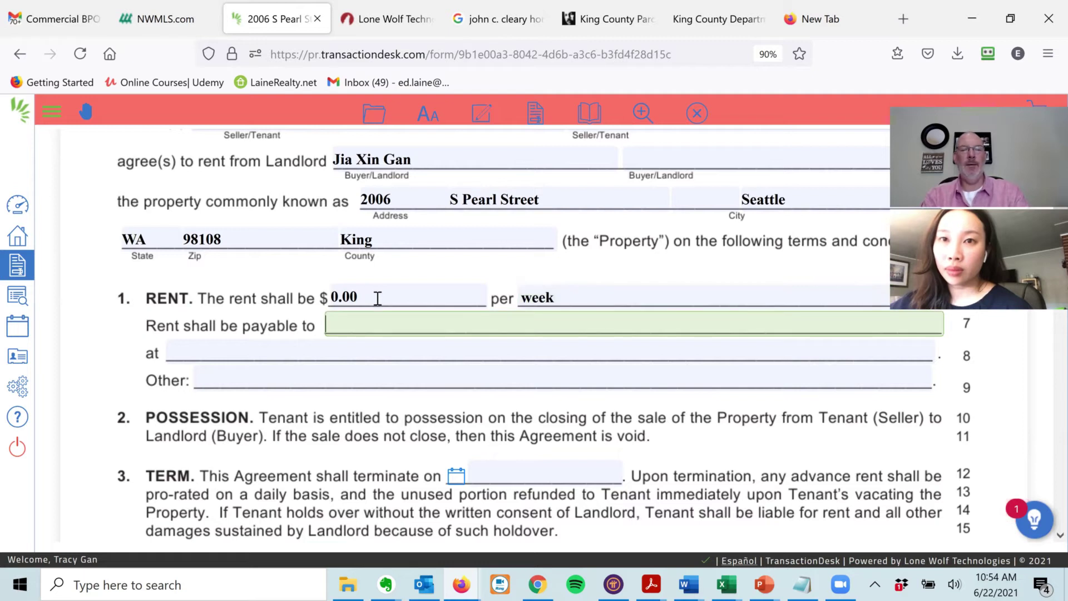
pyautogui.press('Tab')
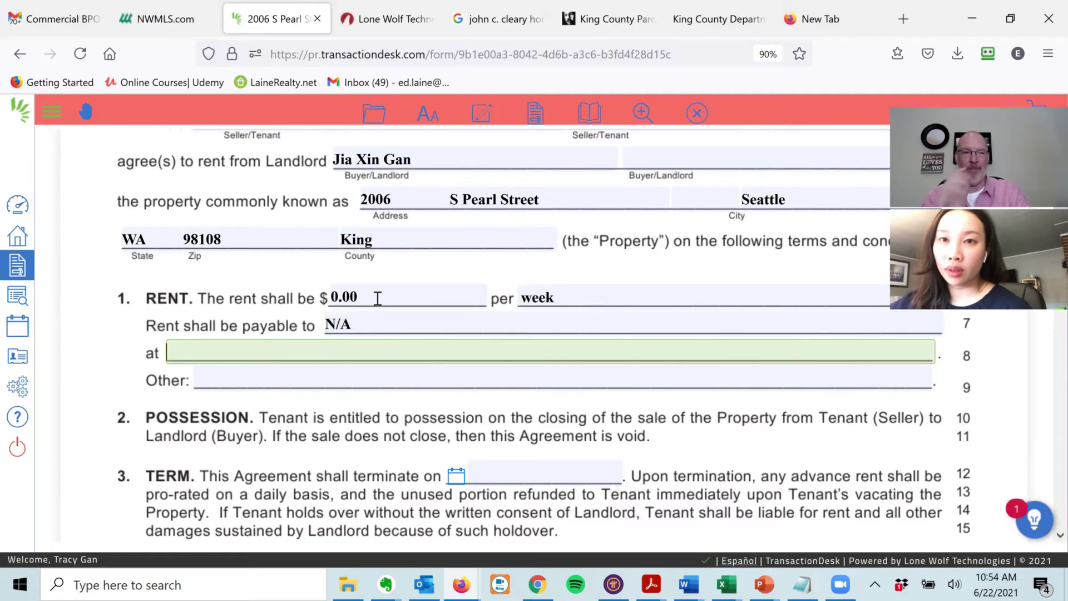
pyautogui.press('Tab')
pyautogui.press('Tab')
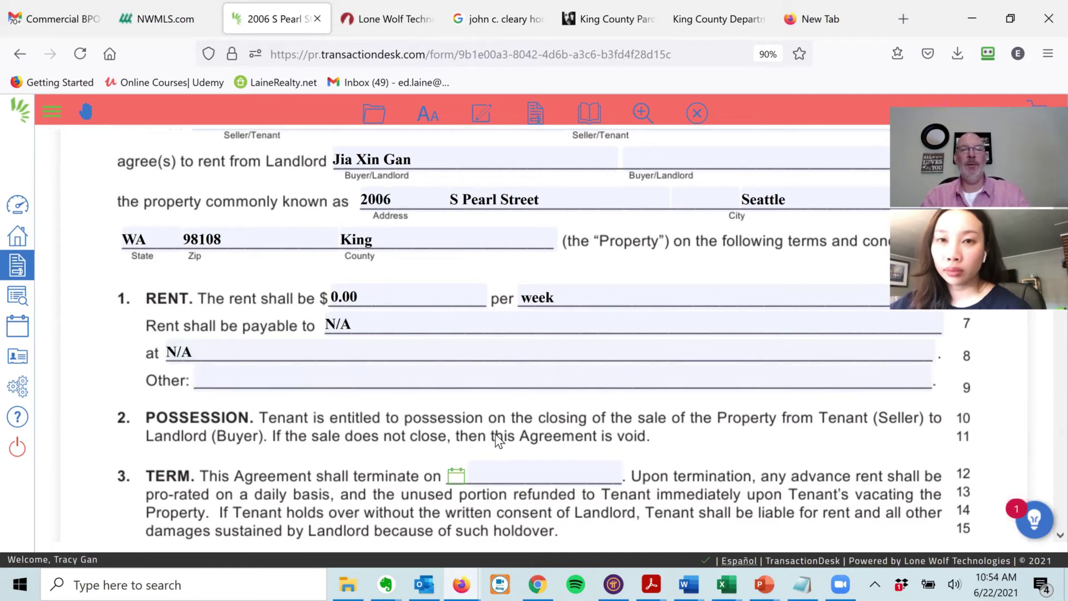
# - Set the rental term end date to 08/31/21 in the calendar picker
pyautogui.click(453, 476)
pyautogui.click(655, 251)
pyautogui.click(655, 251)
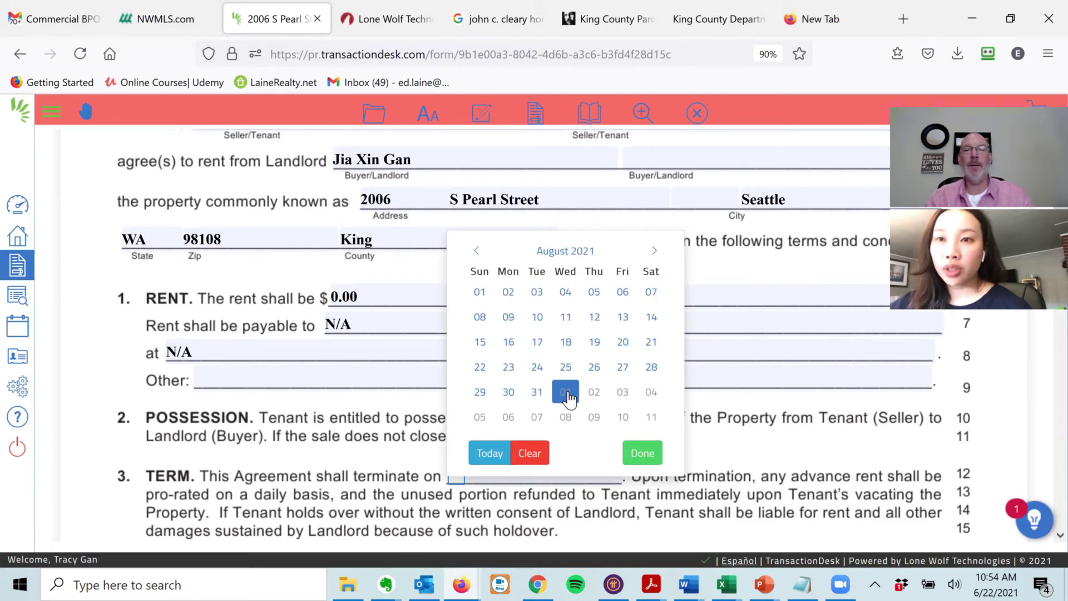
pyautogui.click(537, 391)
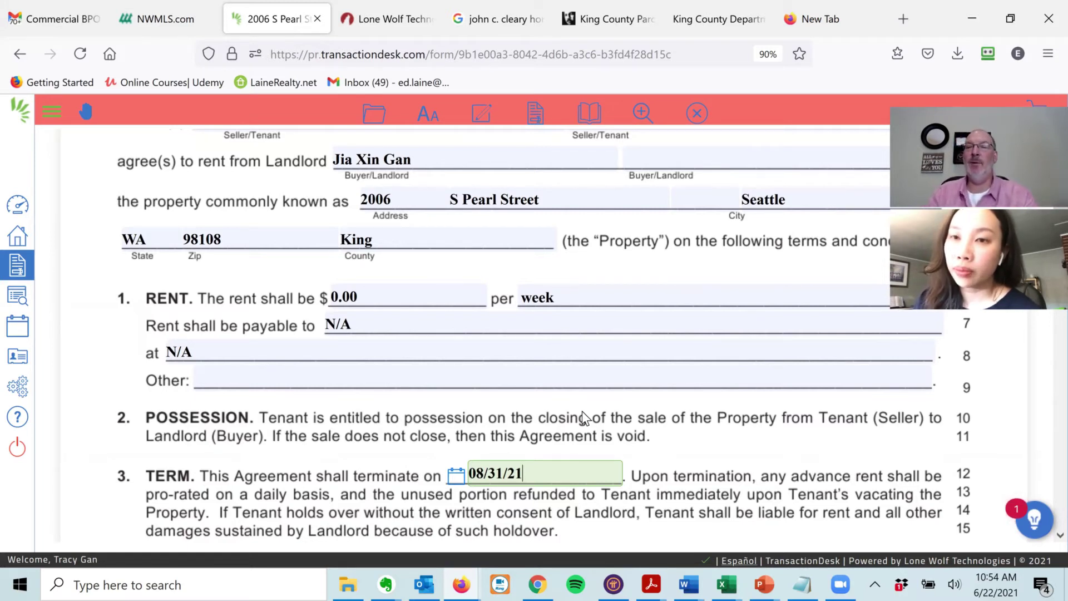
pyautogui.scroll(-2, 135, 347)
# - Mark the building as having no sprinkler or fire alarm system
pyautogui.scroll(-2, 135, 396)
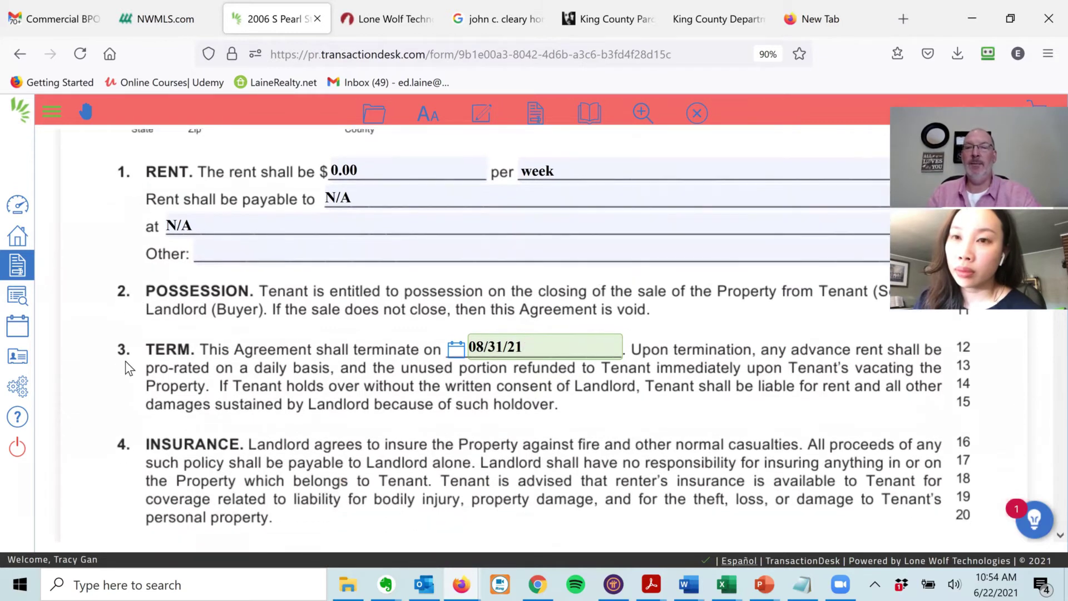
pyautogui.scroll(-5, 98, 353)
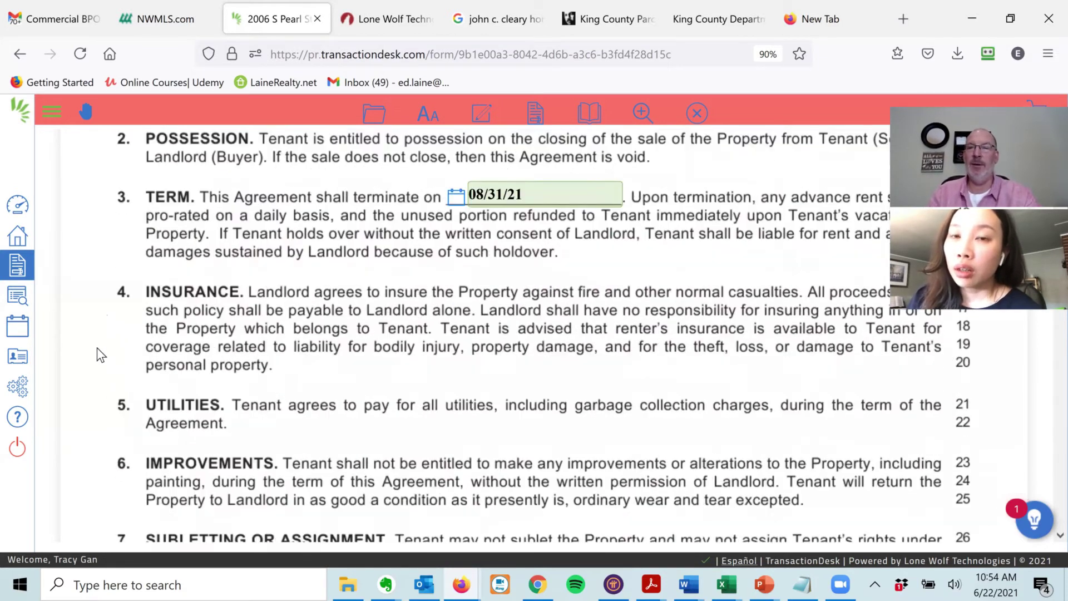
pyautogui.scroll(-8, 86, 341)
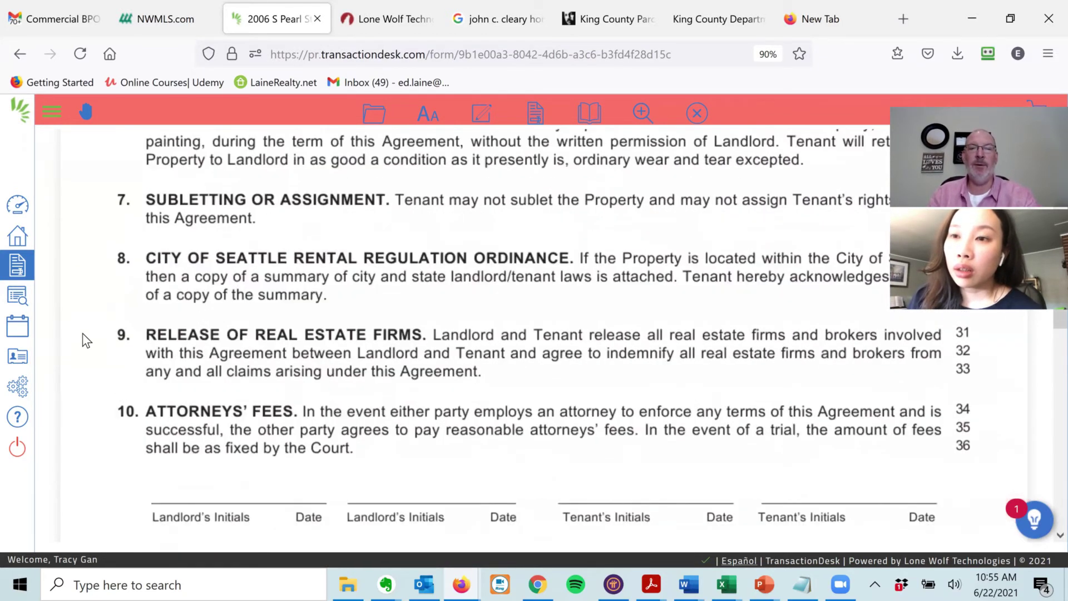
pyautogui.scroll(-6, 89, 334)
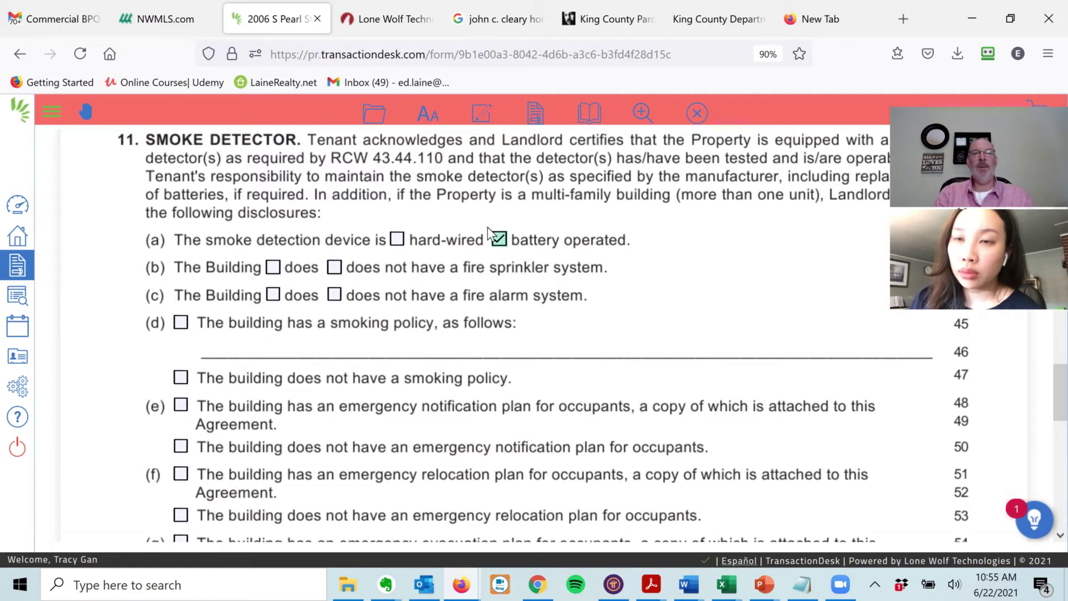
pyautogui.click(334, 267)
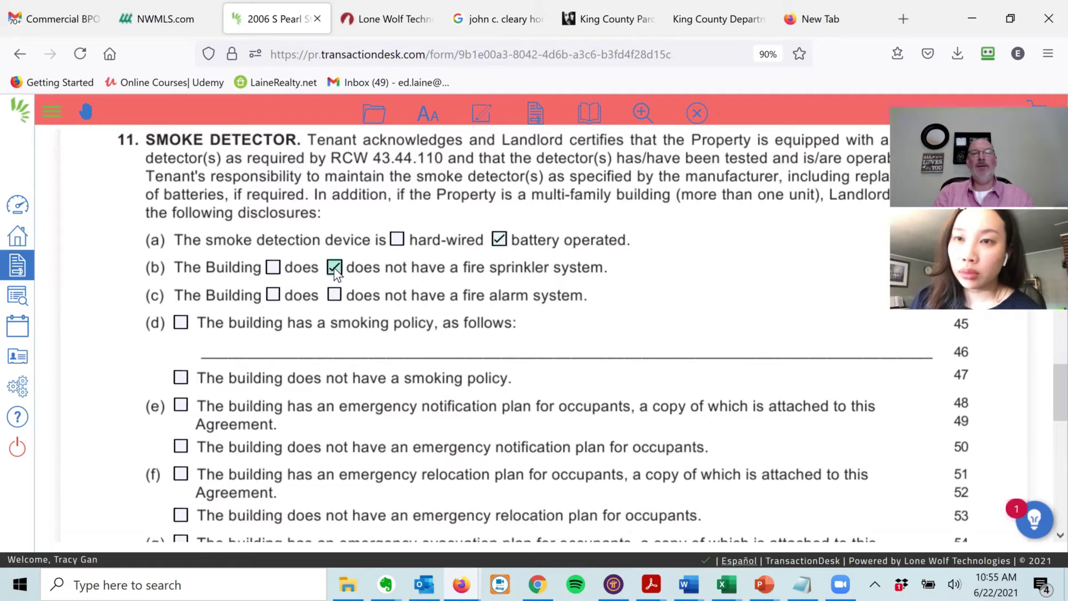
pyautogui.click(334, 295)
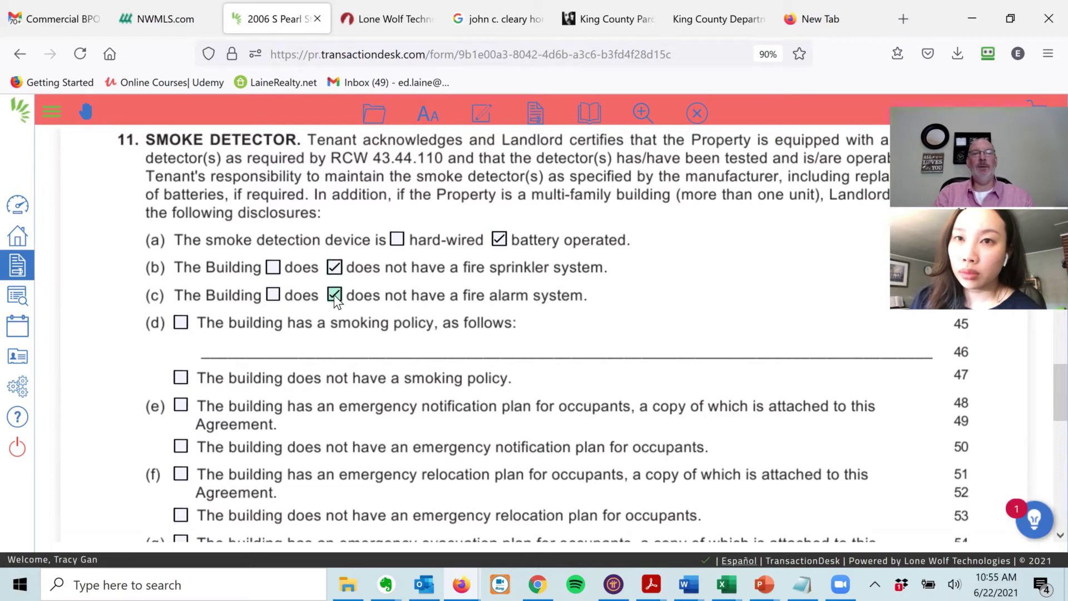
# - State that the building has a smoking policy: 'No Smoking Allowed'
pyautogui.click(181, 323)
pyautogui.click(281, 347)
pyautogui.write('No ')
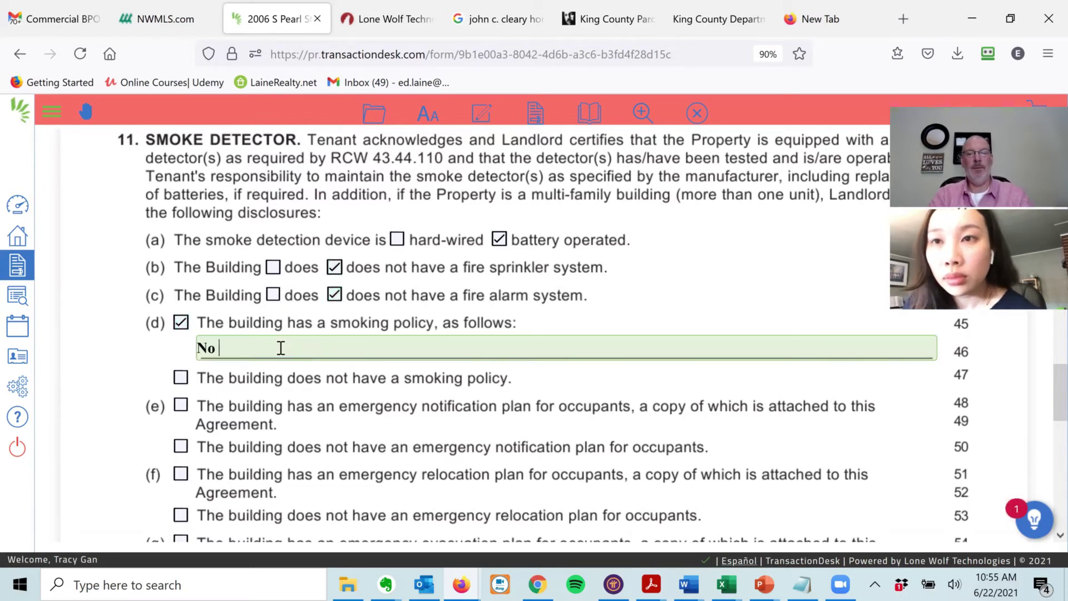
pyautogui.write('Smoking')
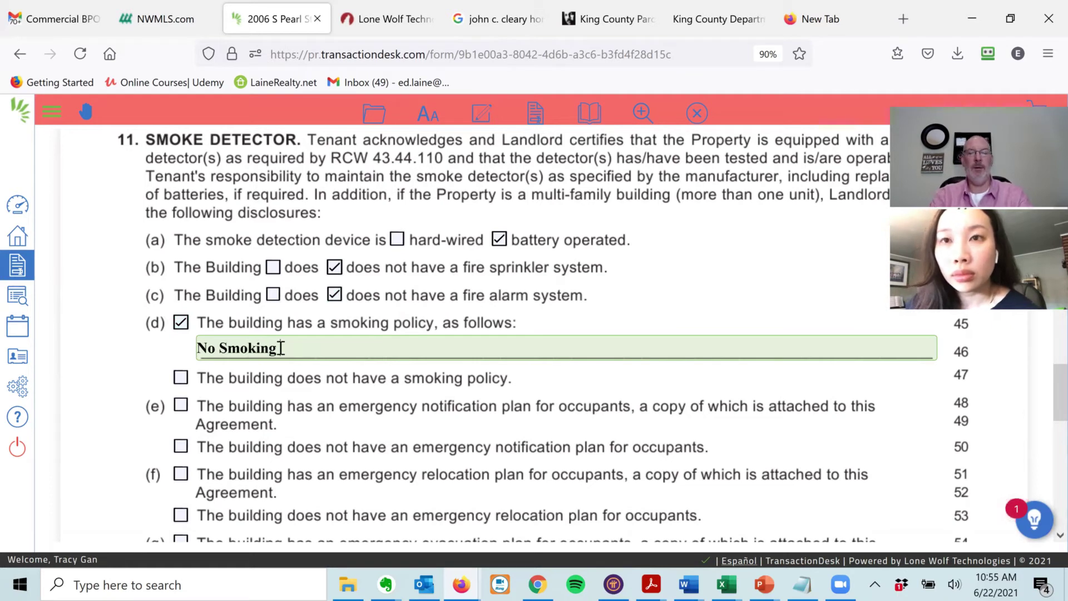
pyautogui.write(' Allowed')
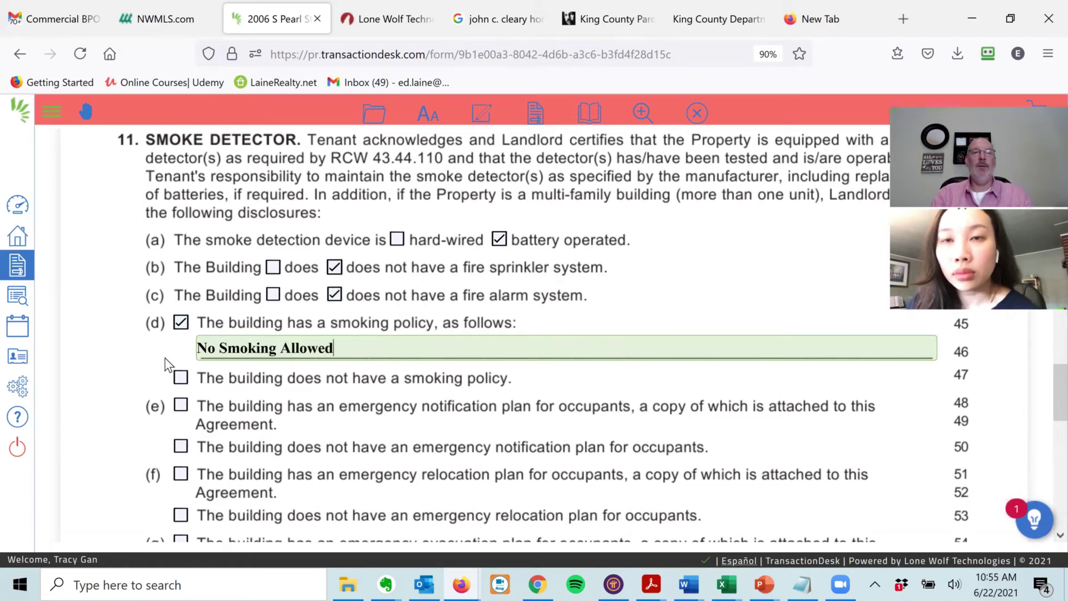
pyautogui.click(152, 367)
pyautogui.scroll(-3, 151, 367)
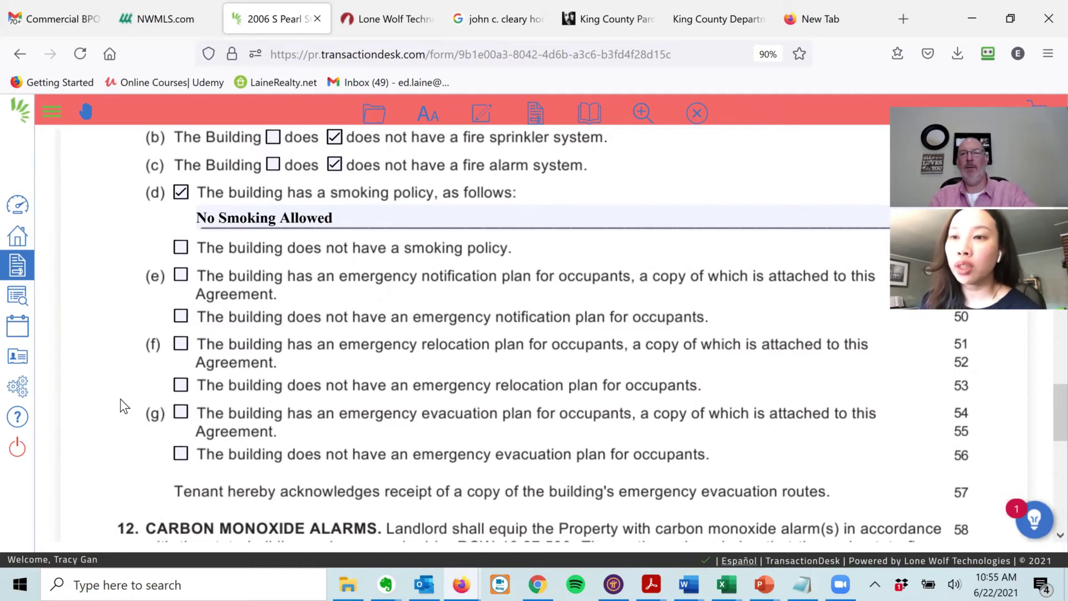
pyautogui.scroll(3, 121, 414)
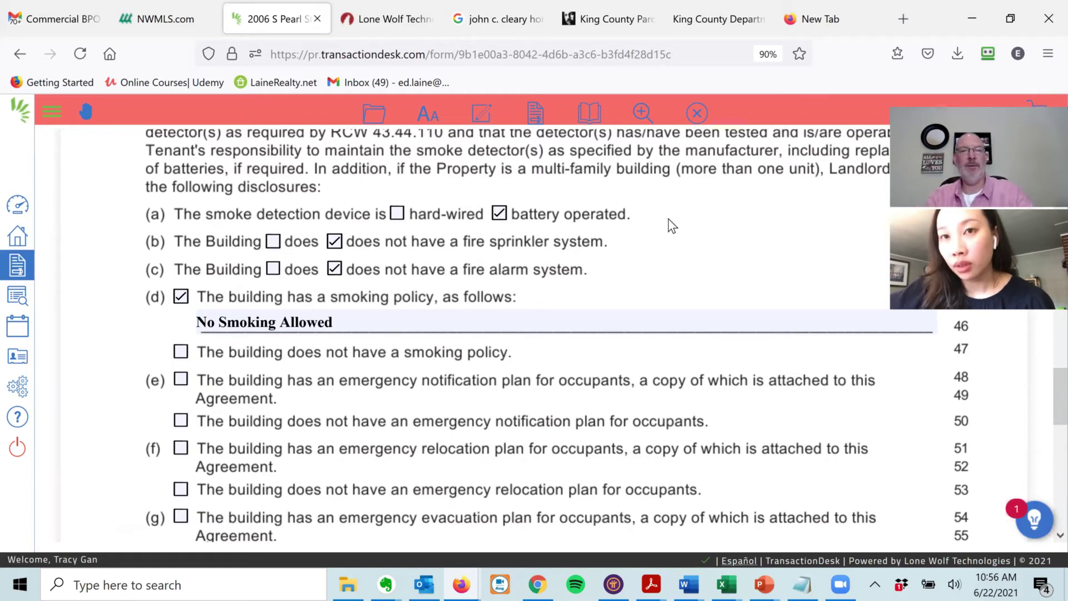
# - Mark the building as having no emergency notification, relocation or evacuation plans
pyautogui.scroll(-3, 89, 362)
pyautogui.scroll(-2, 81, 334)
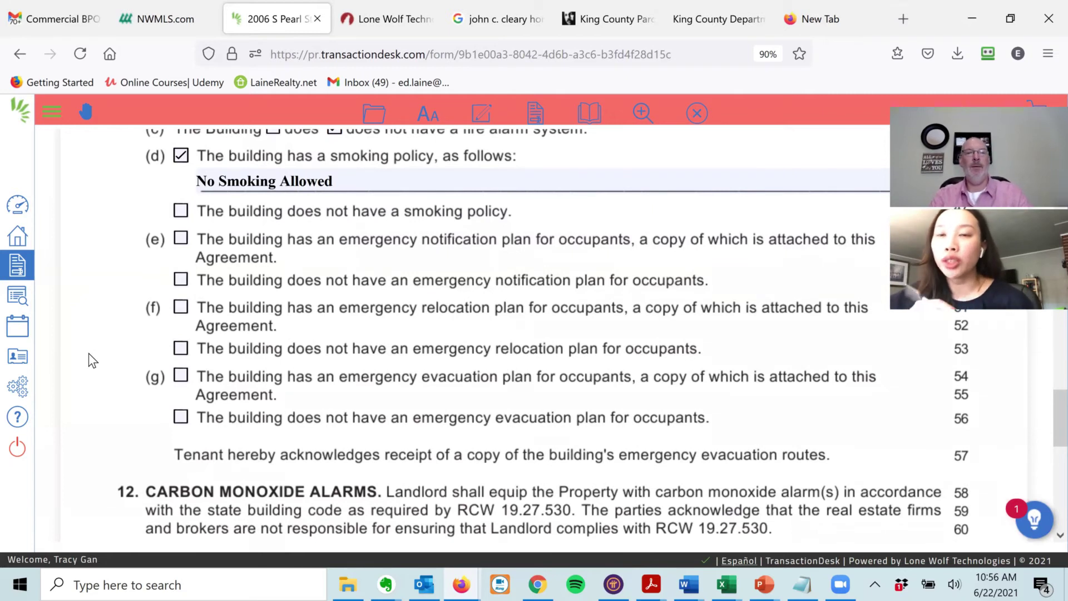
pyautogui.click(182, 279)
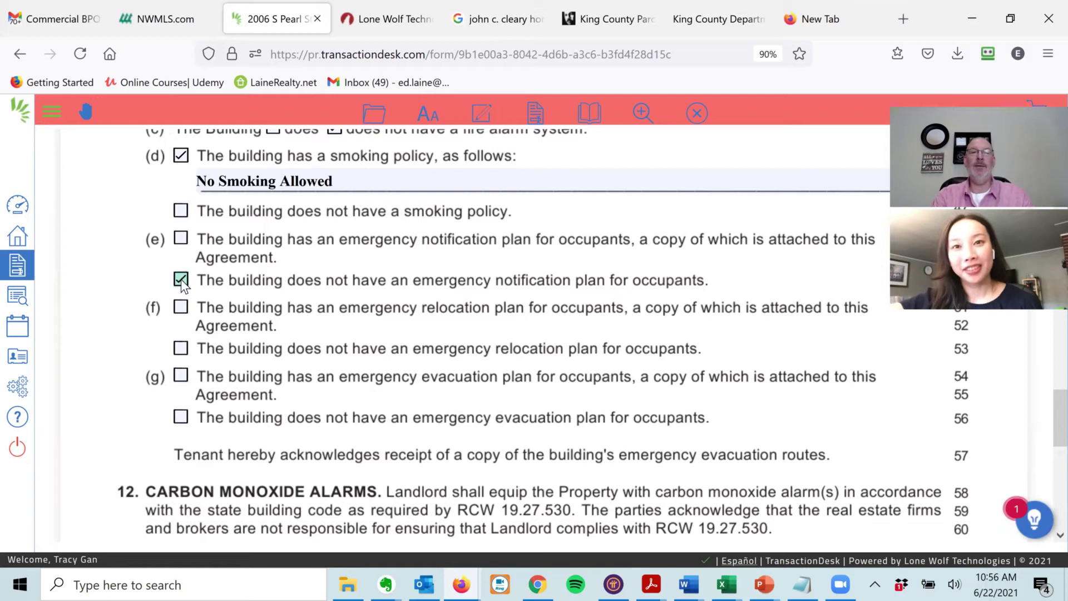
pyautogui.click(182, 350)
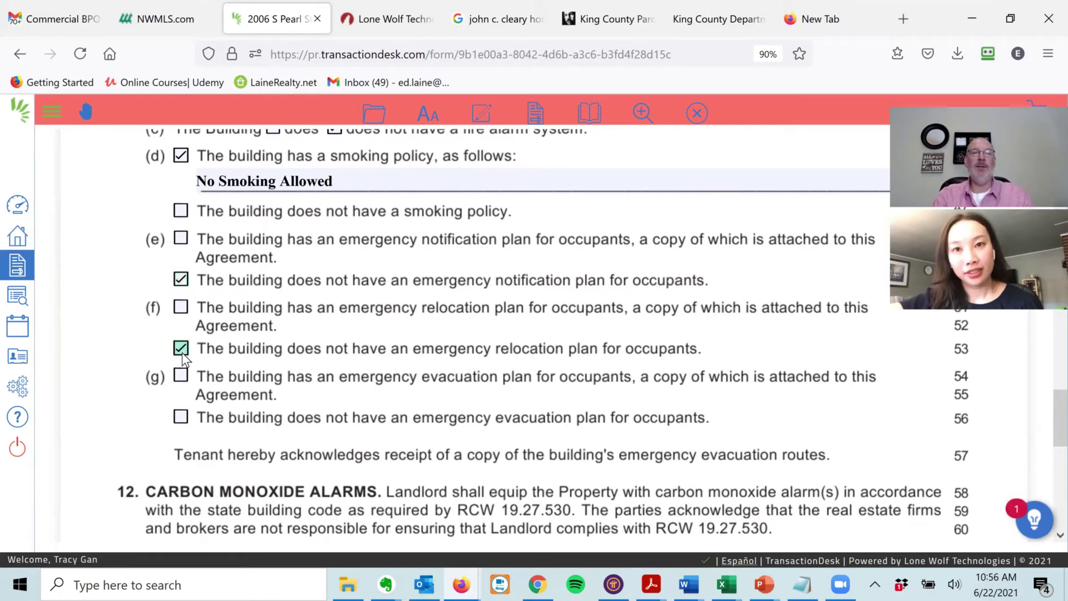
pyautogui.click(183, 420)
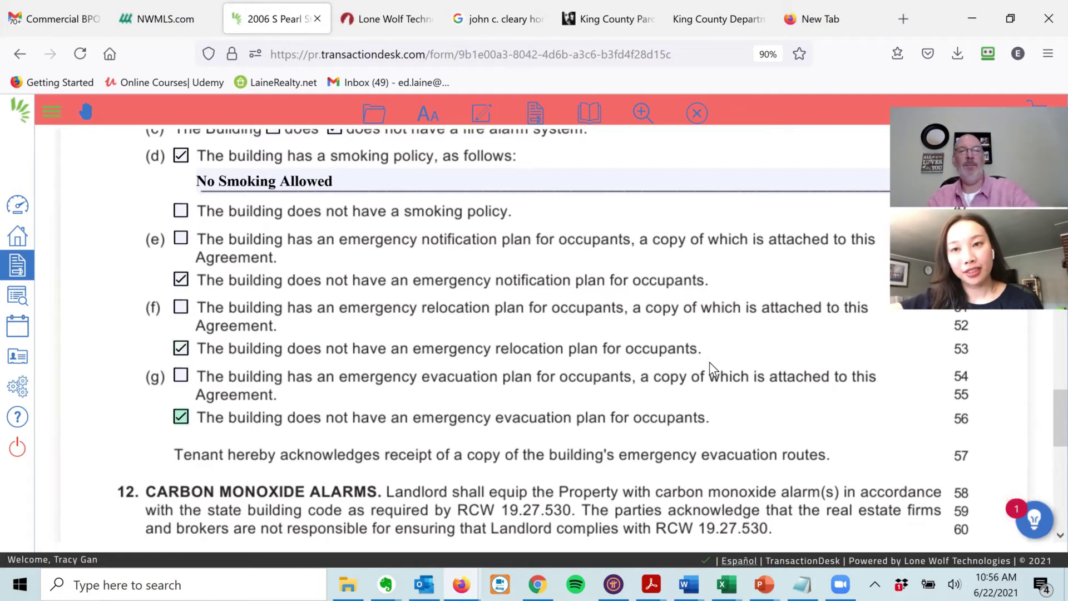
pyautogui.scroll(-4, 115, 346)
pyautogui.scroll(-5, 88, 360)
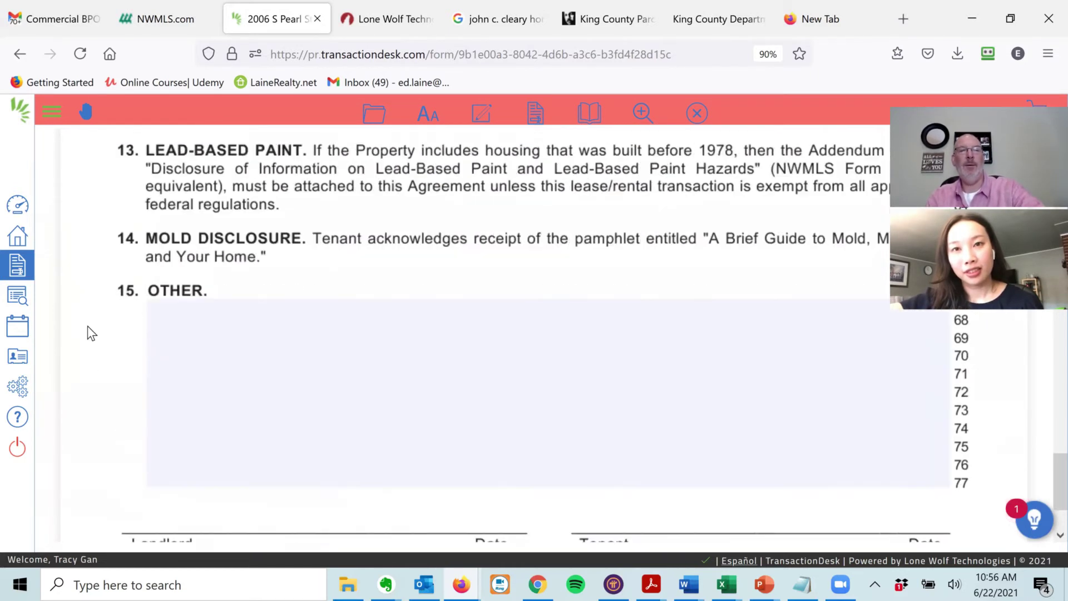
pyautogui.scroll(2, 91, 374)
pyautogui.scroll(9, 74, 540)
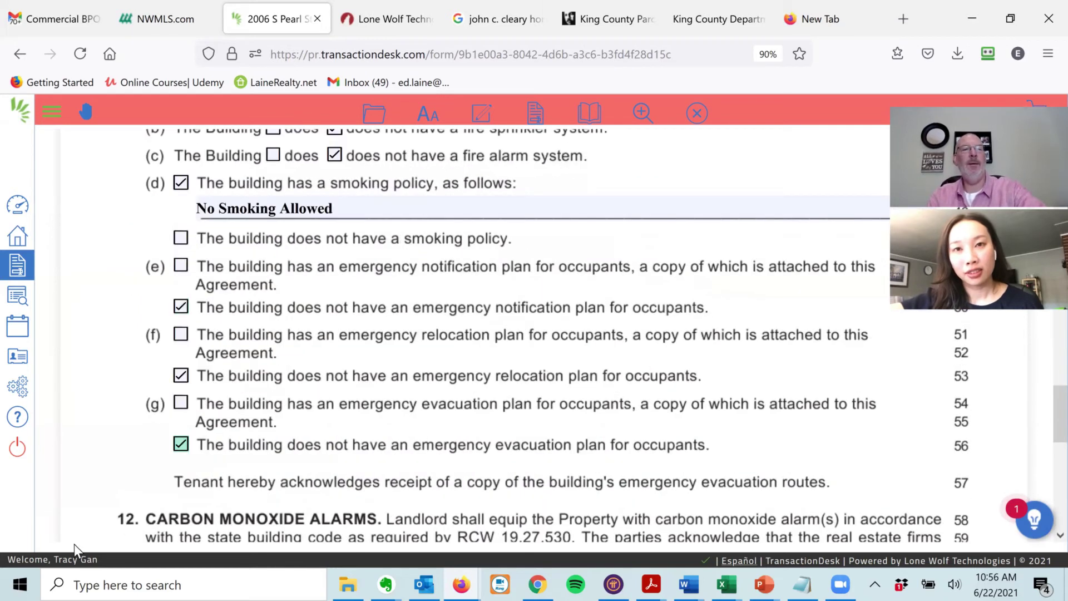
pyautogui.scroll(8, 75, 534)
pyautogui.scroll(10, 86, 461)
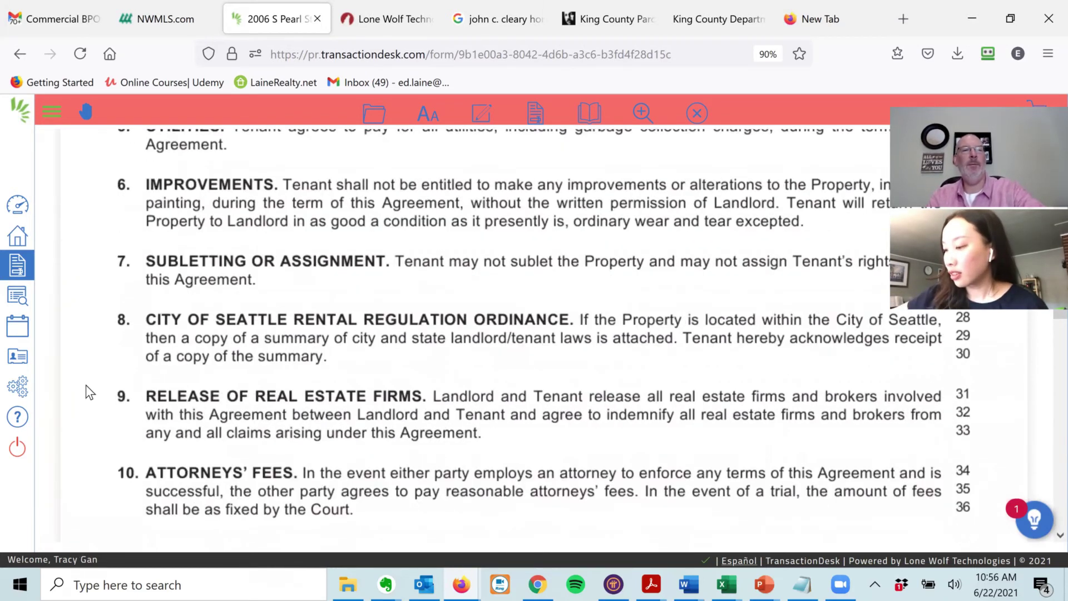
pyautogui.scroll(3, 86, 473)
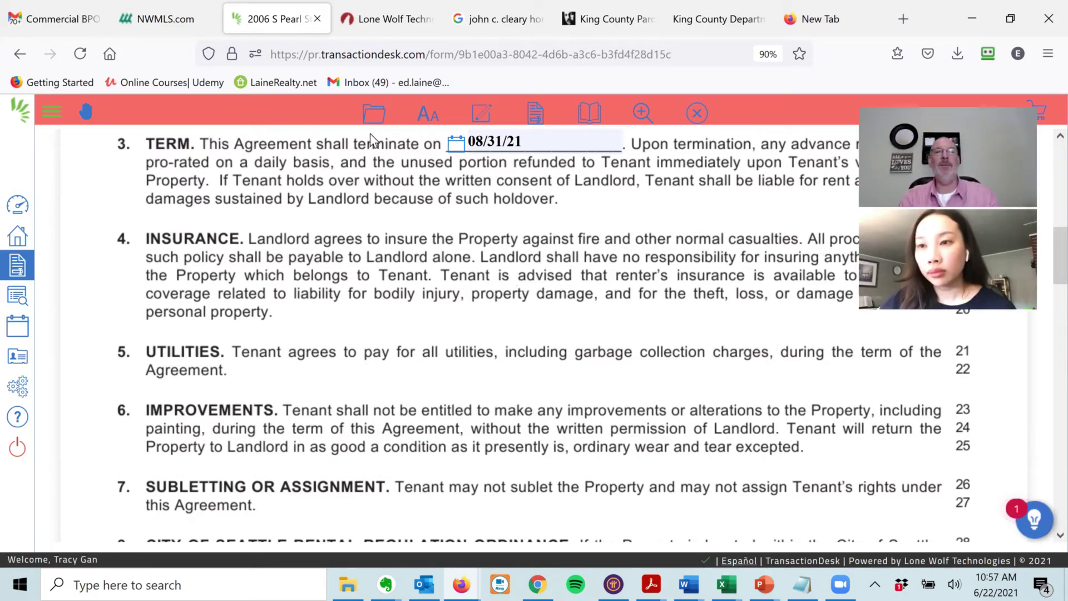
pyautogui.click(375, 114)
pyautogui.moveTo(372, 212)
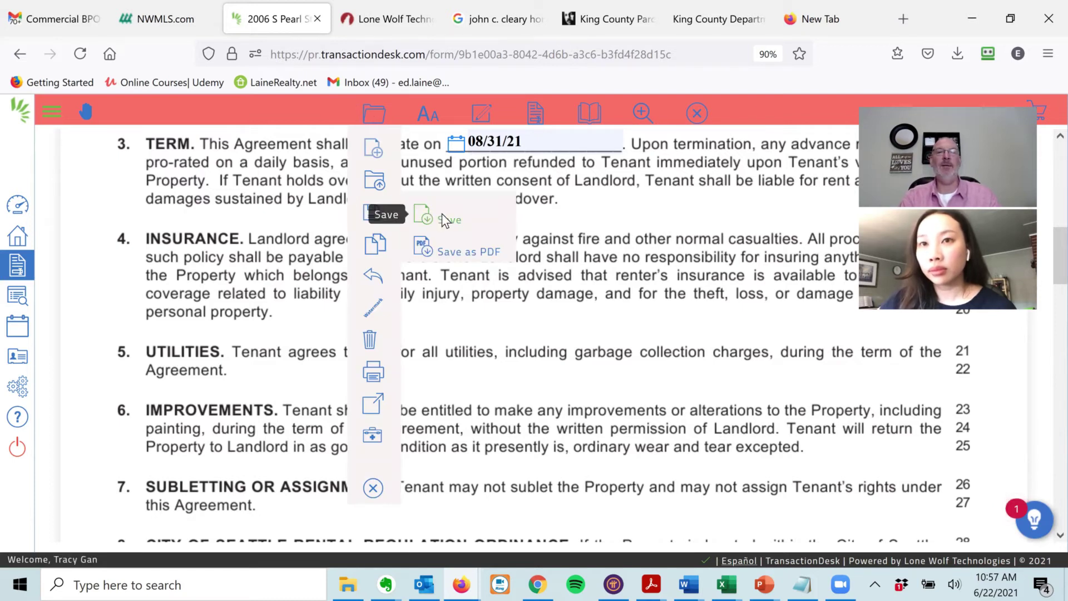
pyautogui.click(441, 217)
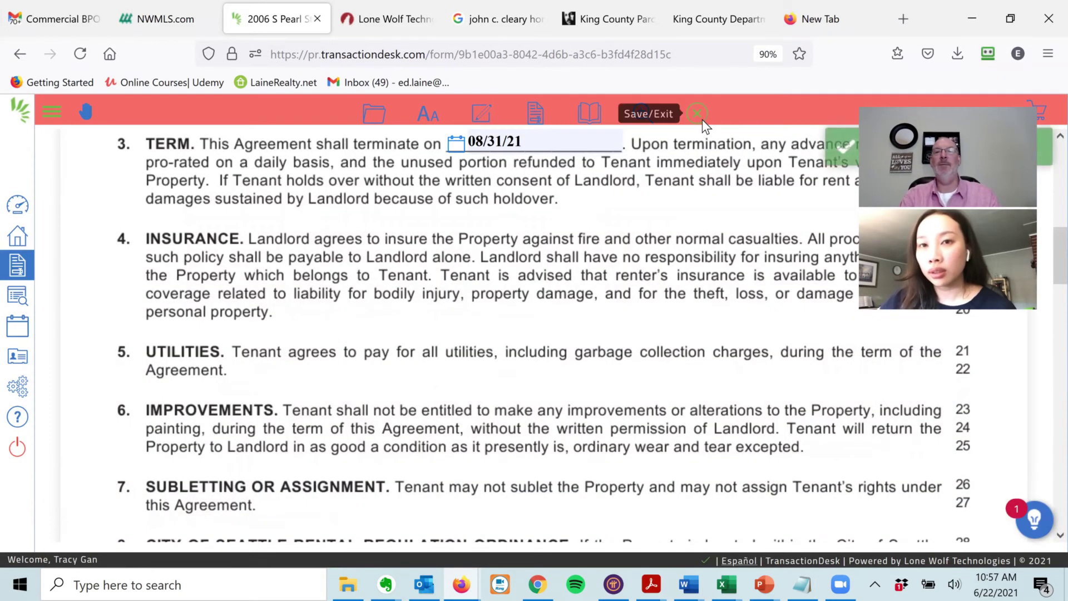
pyautogui.click(701, 118)
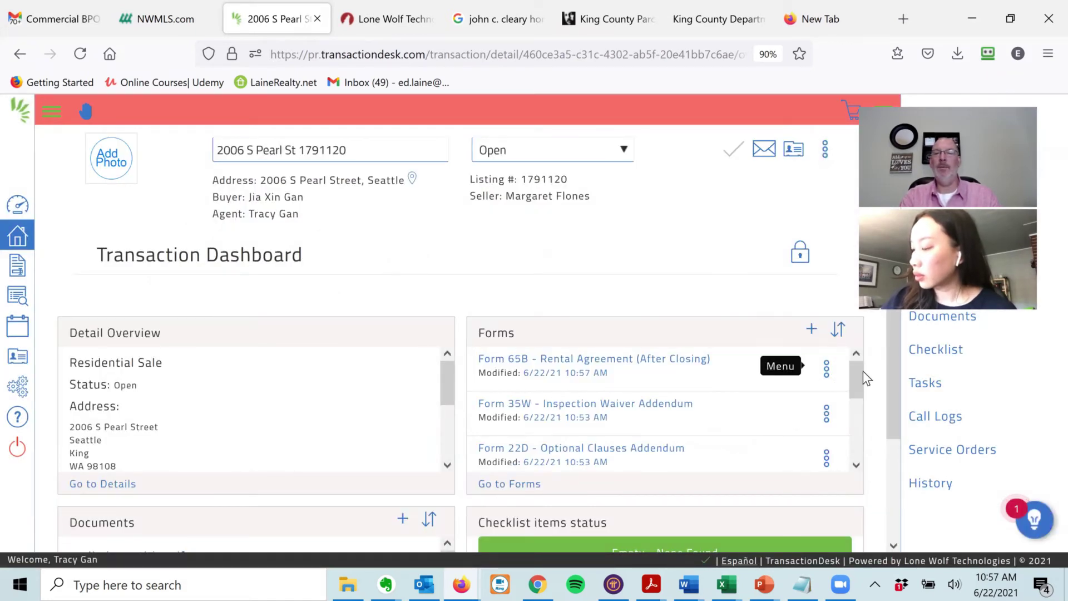
pyautogui.moveTo(854, 371); pyautogui.dragTo(855, 425)
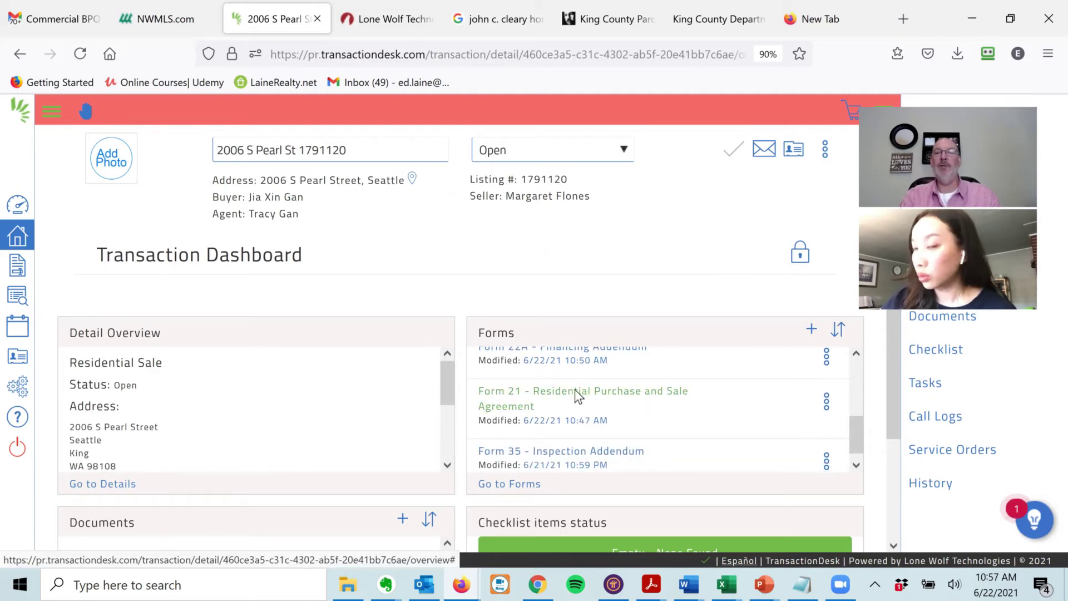
# - Open Form 21 and change the item 11 possession date from September 1st to August 31st
pyautogui.click(576, 391)
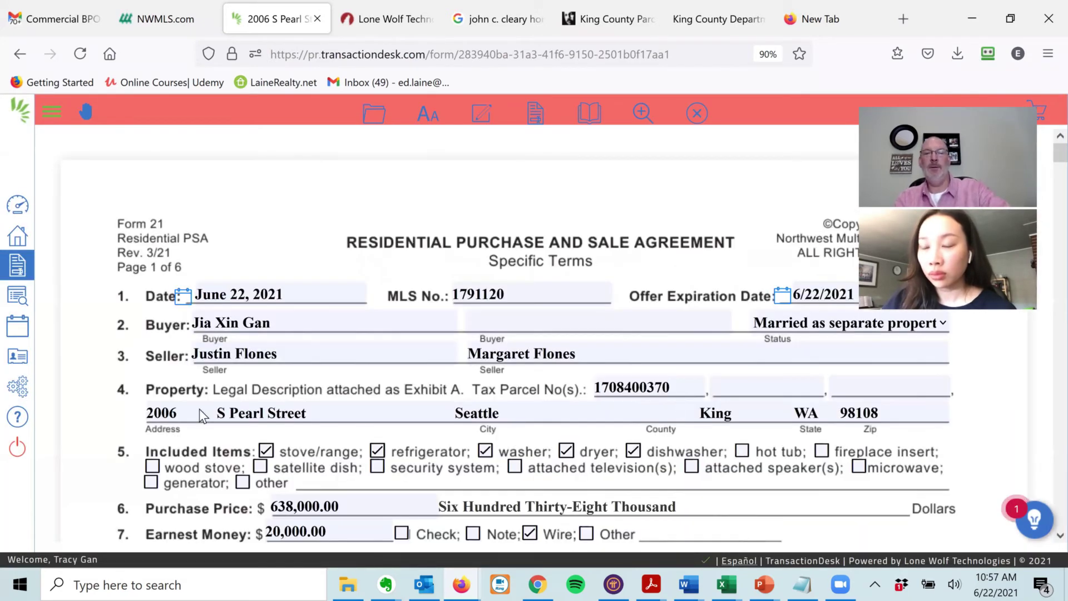
pyautogui.scroll(-7, 185, 173)
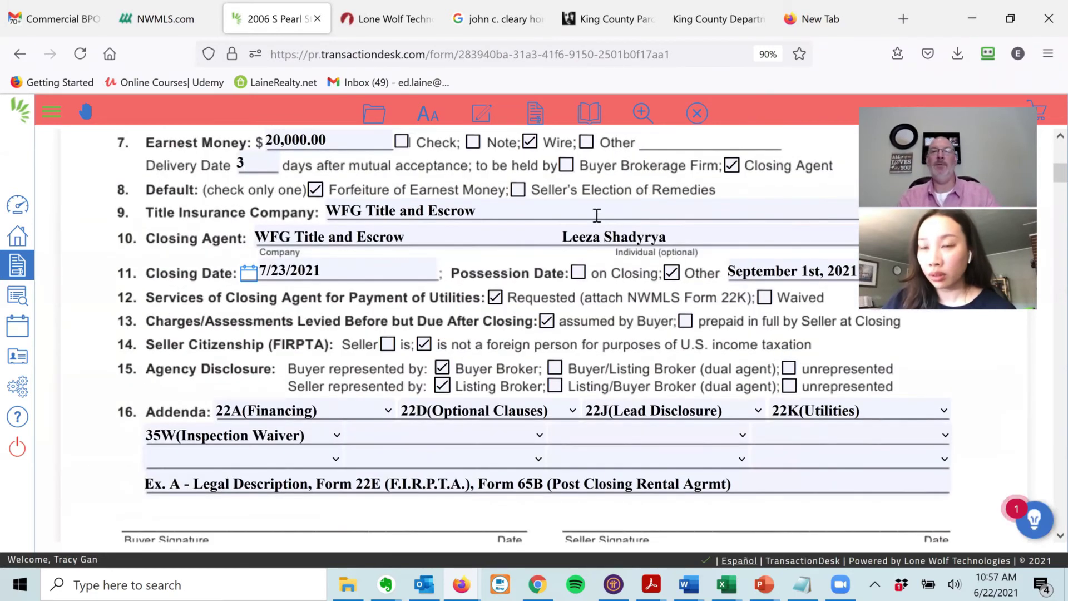
pyautogui.click(762, 269)
pyautogui.press('Home')
pyautogui.hotkey('shift', 'Right')
pyautogui.hotkey('shift', 'Right')
pyautogui.hotkey('shift', 'Right')
pyautogui.hotkey('shift', 'Right')
pyautogui.hotkey('shift', 'Right')
pyautogui.hotkey('shift', 'Right')
pyautogui.hotkey('shift', 'Right')
pyautogui.hotkey('shift', 'Right')
pyautogui.hotkey('shift', 'Right')
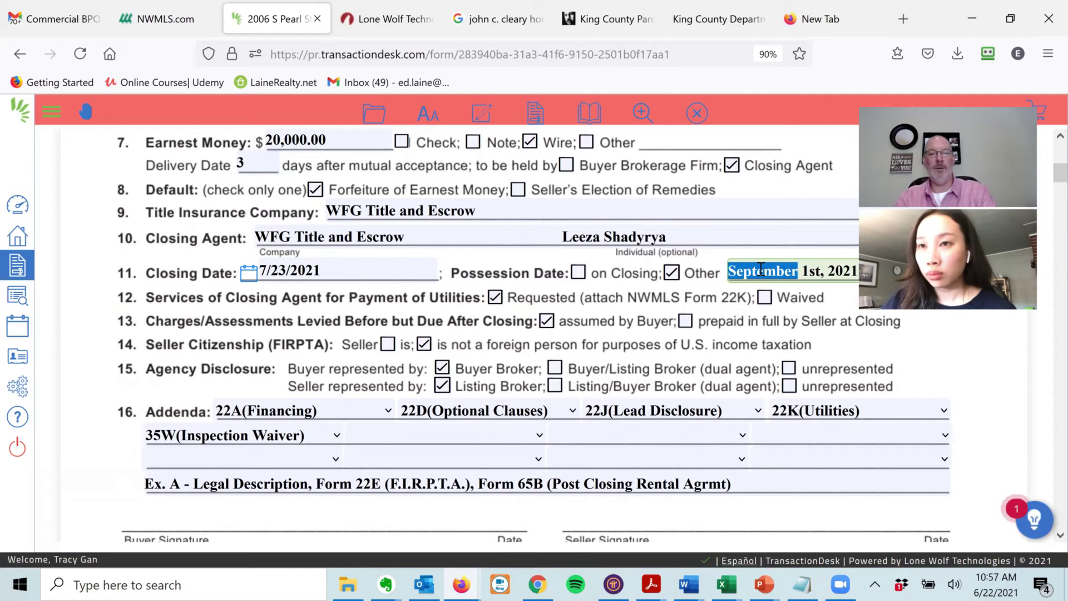
pyautogui.write('Augus')
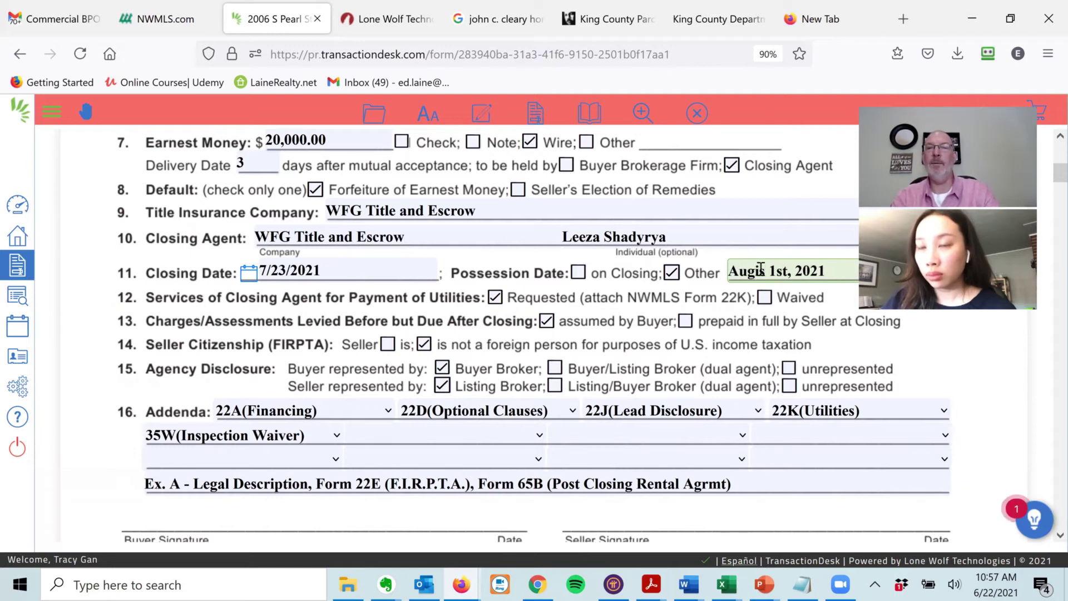
pyautogui.press('BackSpace')
pyautogui.press('BackSpace')
pyautogui.write('ust ')
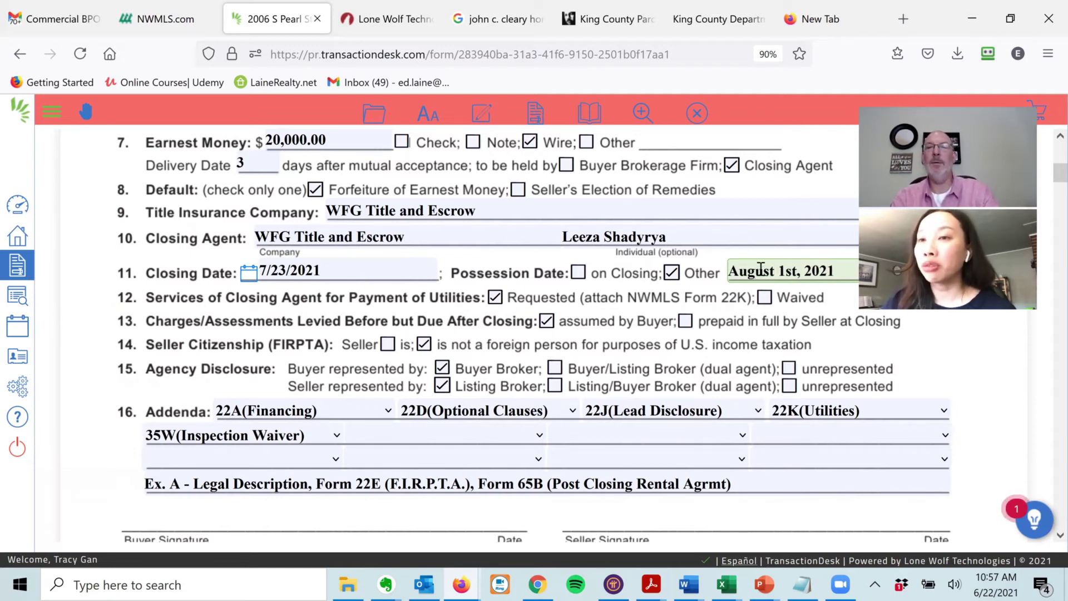
pyautogui.write('3')
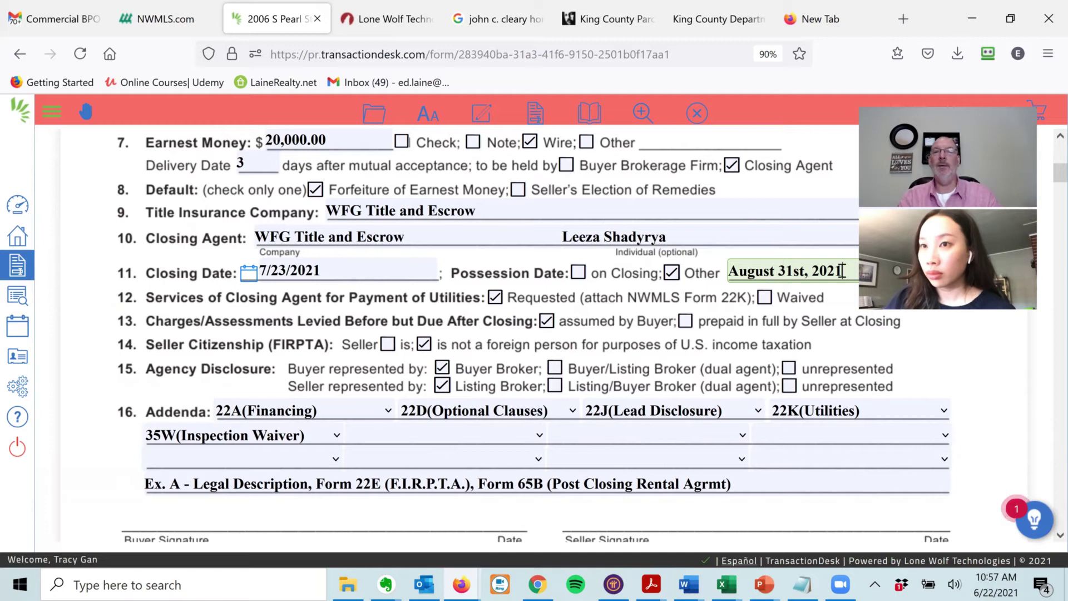
pyautogui.click(374, 115)
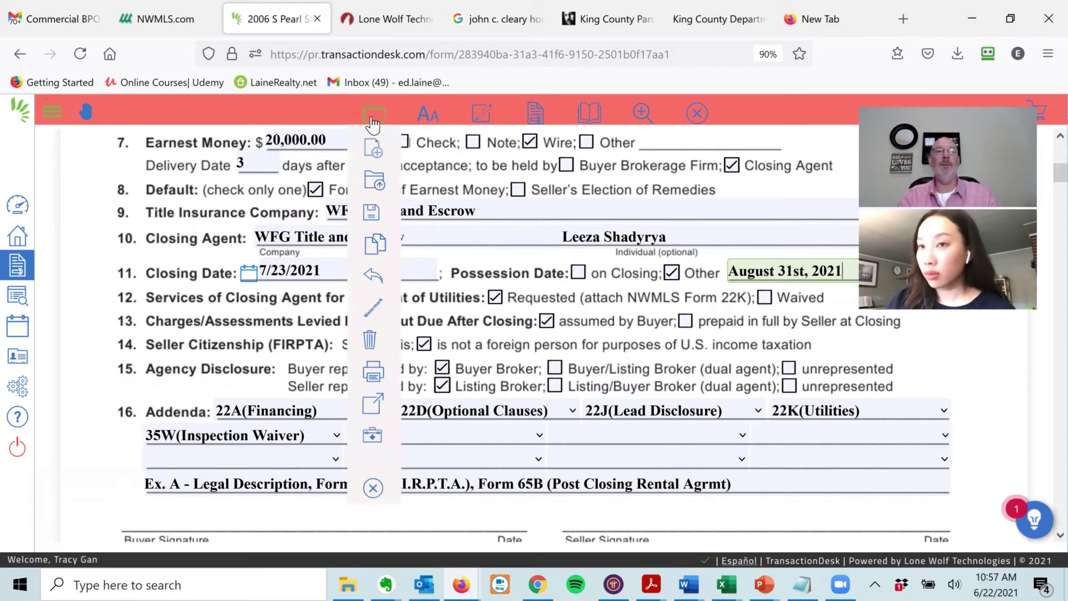
# - Save Form 21 with the new possession date, exit to the dashboard, and reopen it
pyautogui.moveTo(373, 211)
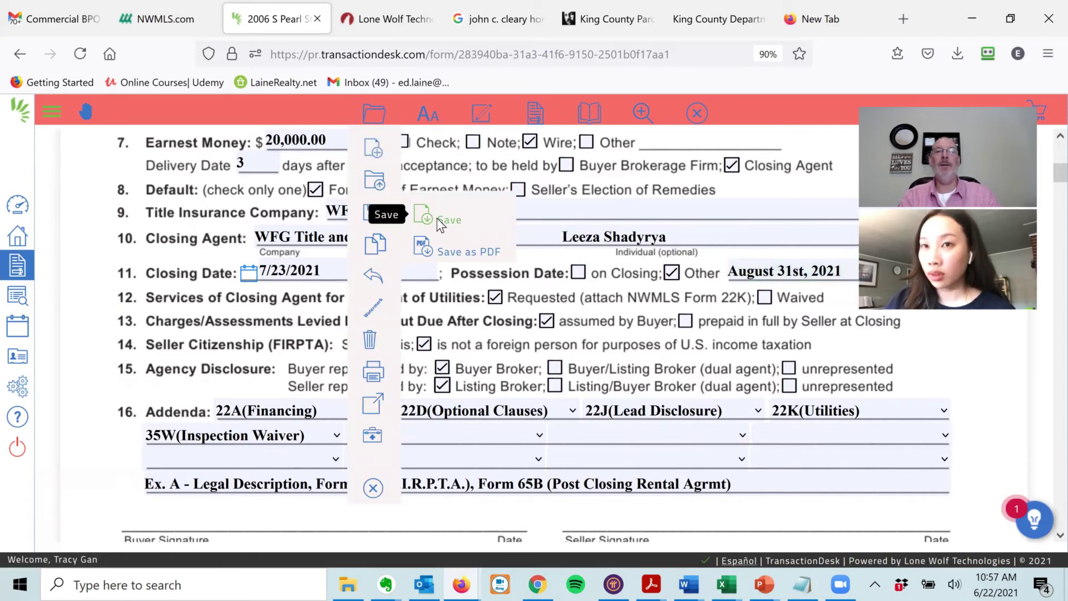
pyautogui.click(437, 218)
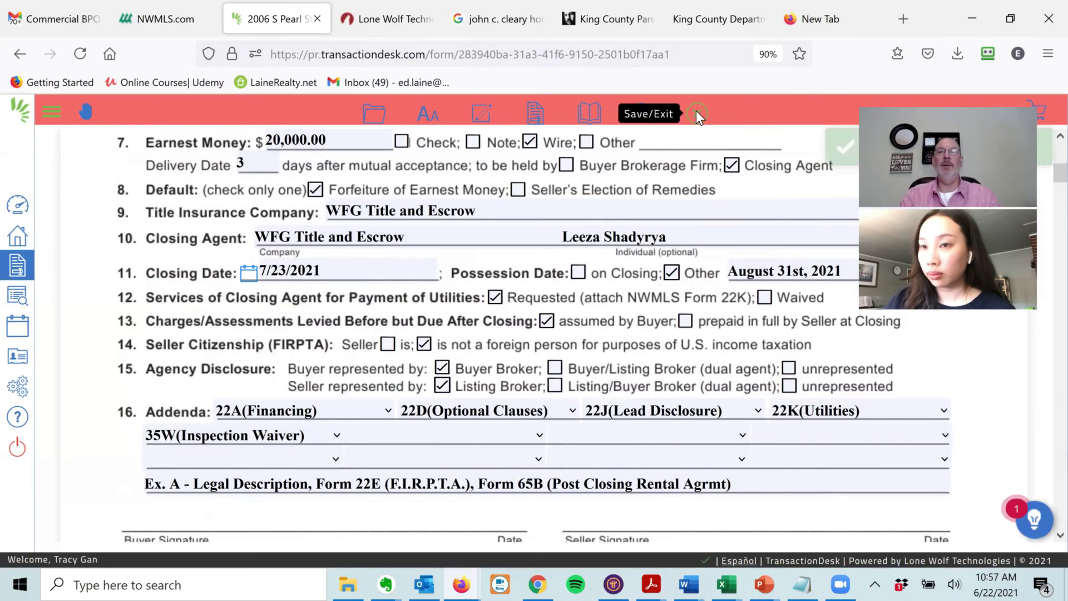
pyautogui.click(697, 113)
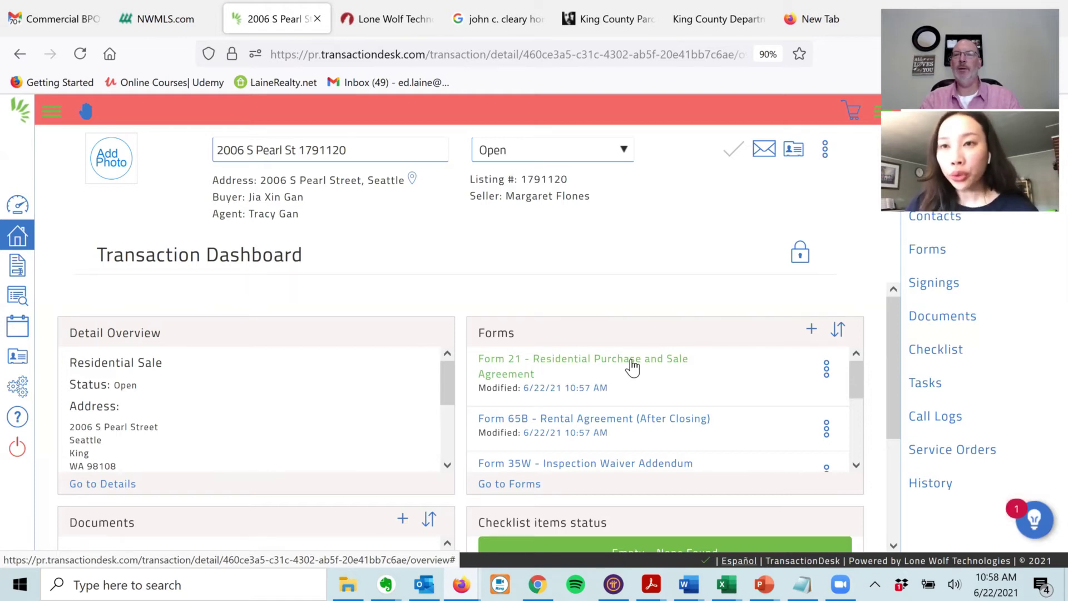
pyautogui.click(632, 363)
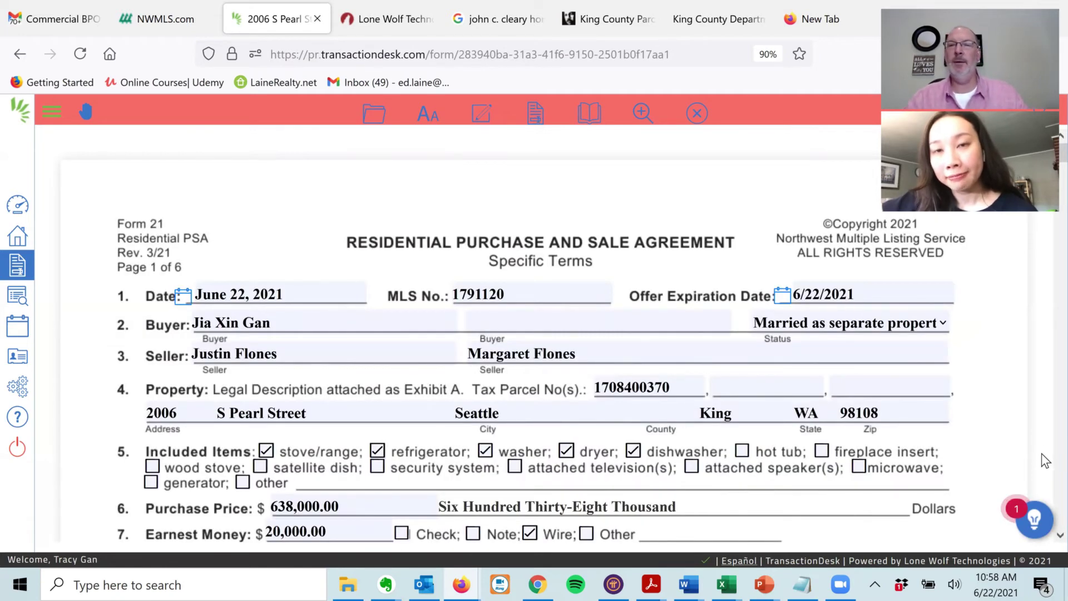
pyautogui.scroll(-6, 1046, 471)
pyautogui.scroll(-10, 1044, 460)
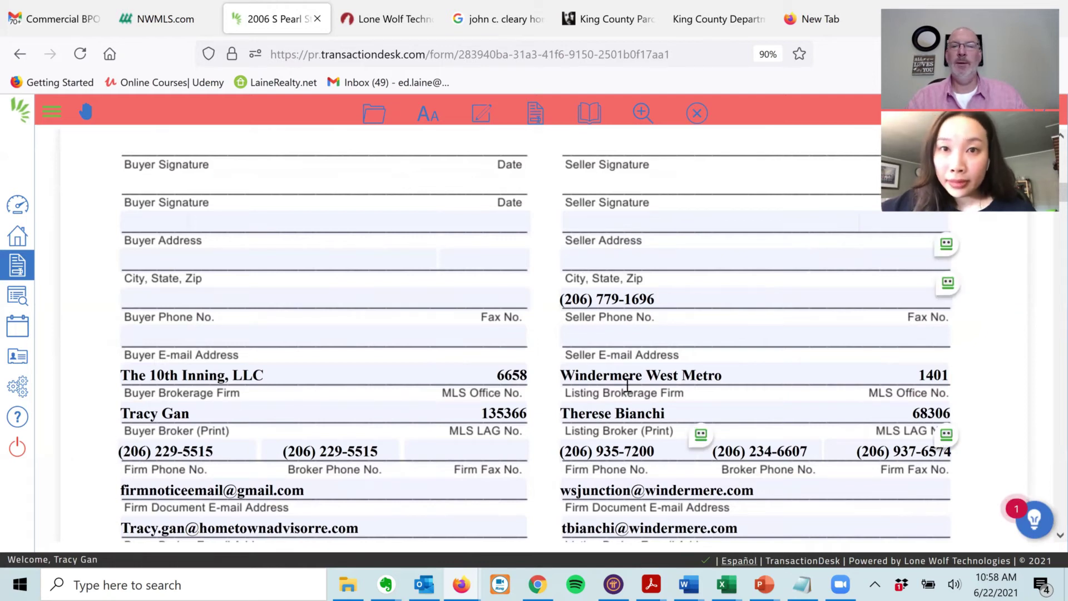
pyautogui.scroll(15, 200, 423)
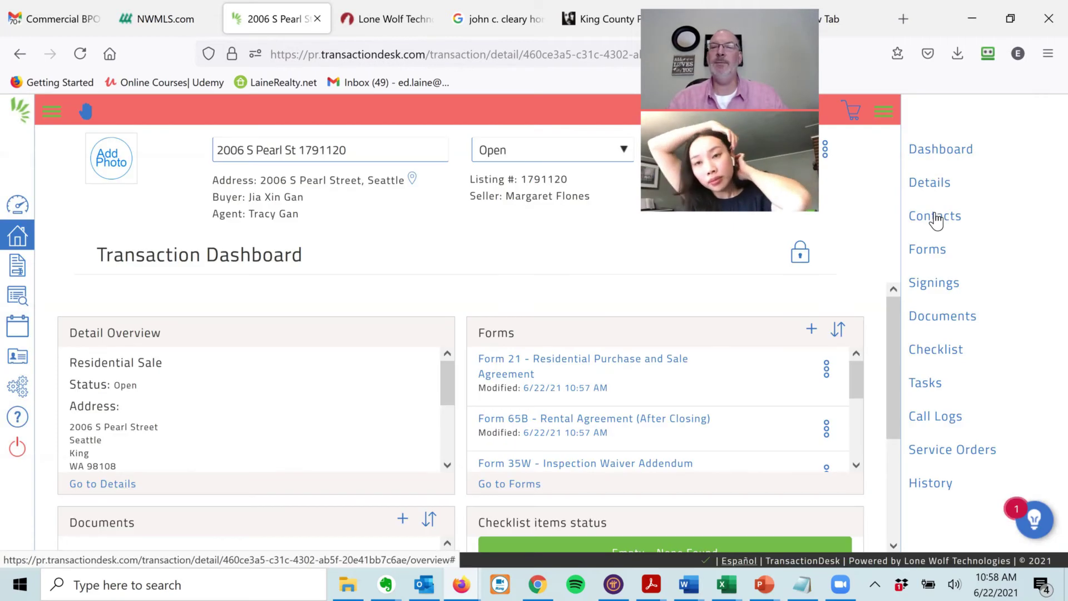
pyautogui.click(937, 218)
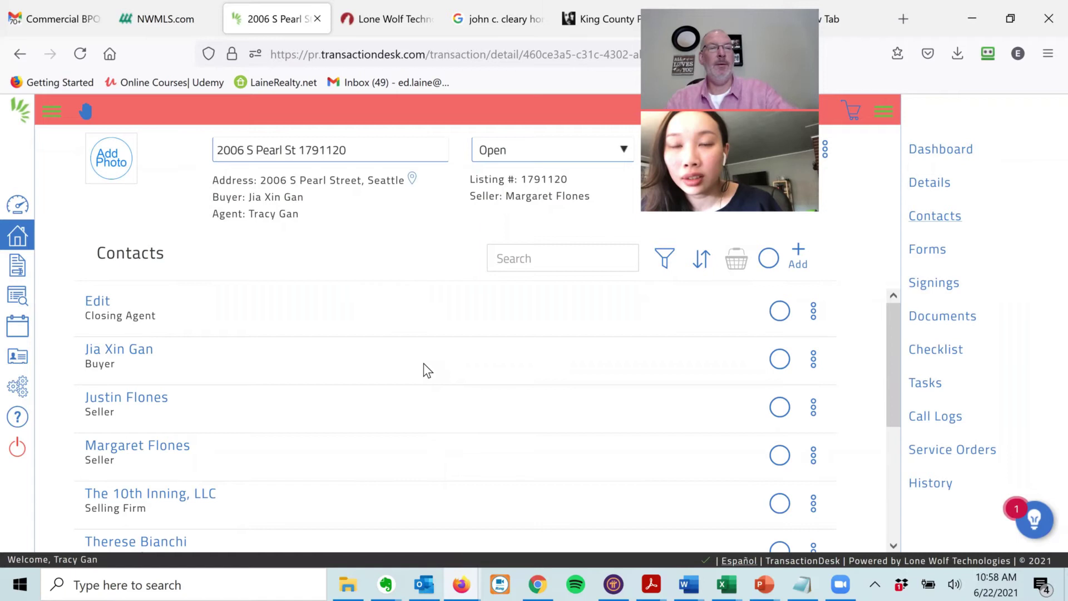
# - Review the transaction's contacts and open the Selling Broker contact for editing
pyautogui.scroll(-2, 67, 310)
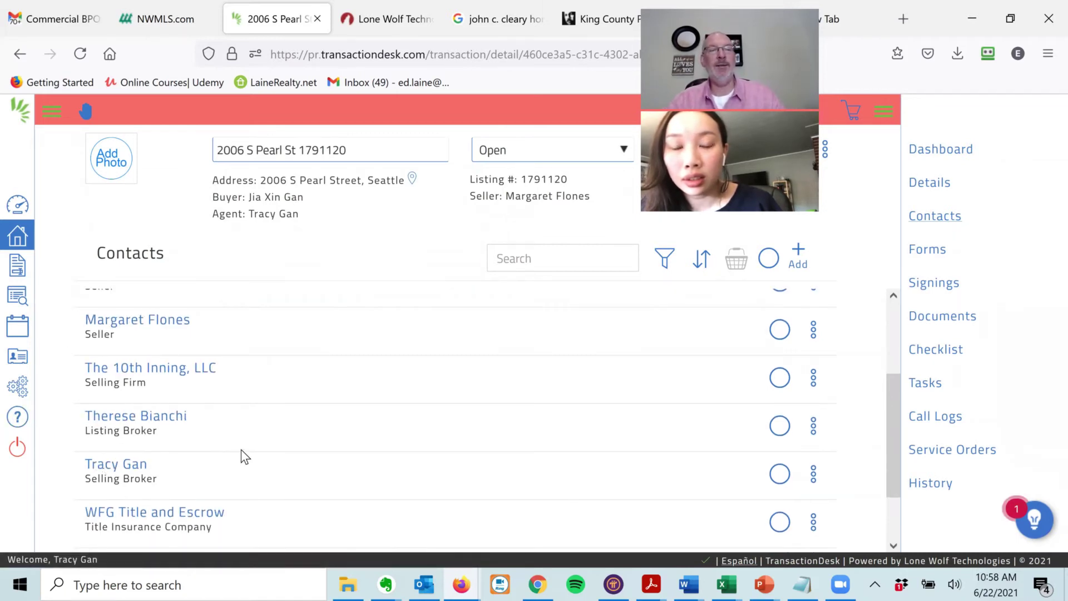
pyautogui.scroll(2, 84, 511)
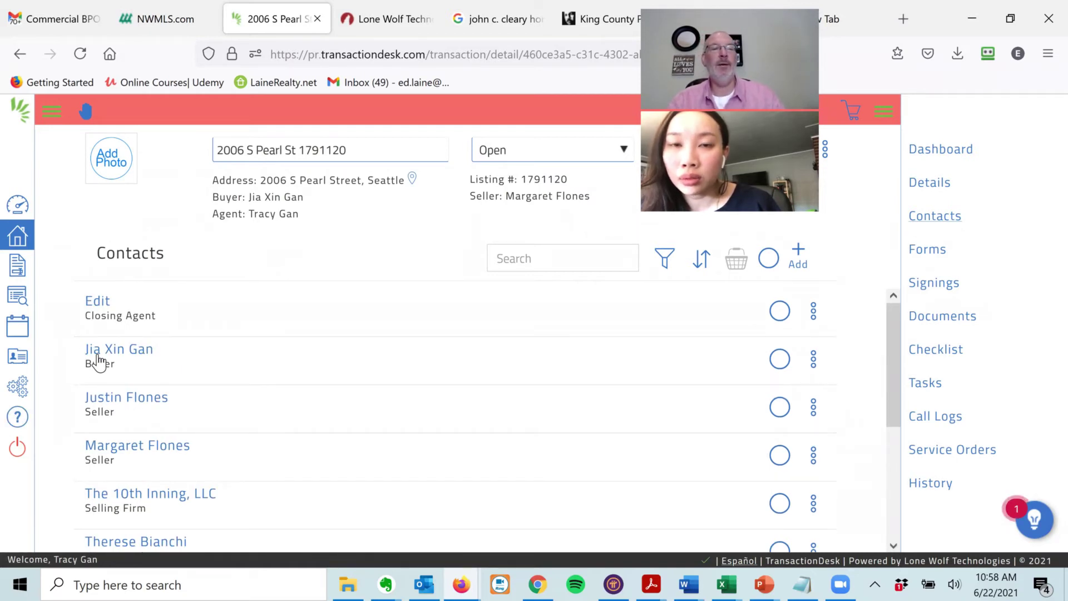
pyautogui.scroll(-3, 86, 377)
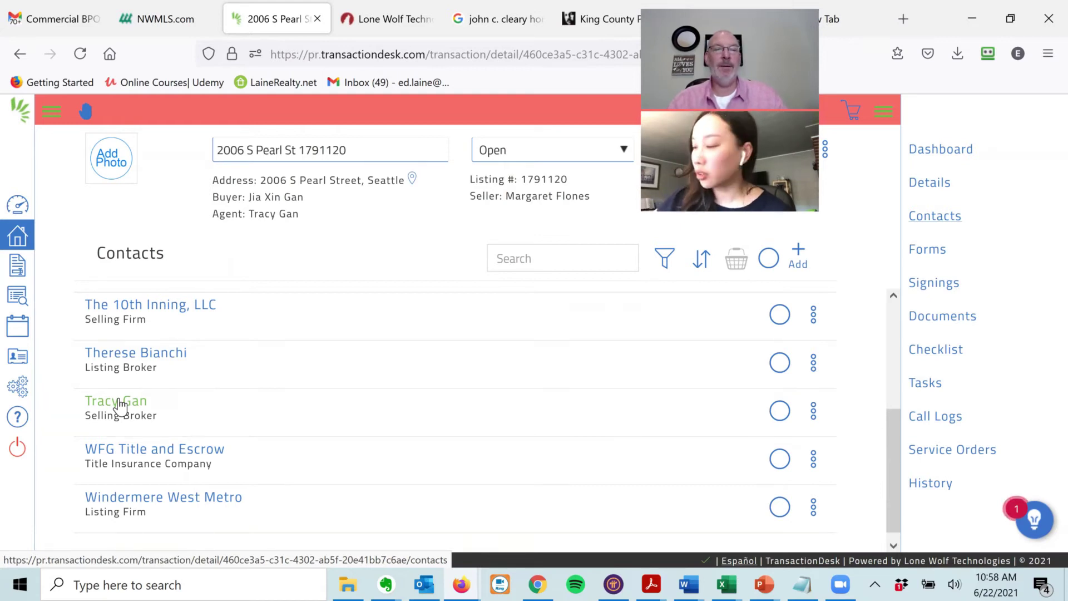
pyautogui.scroll(3, 331, 377)
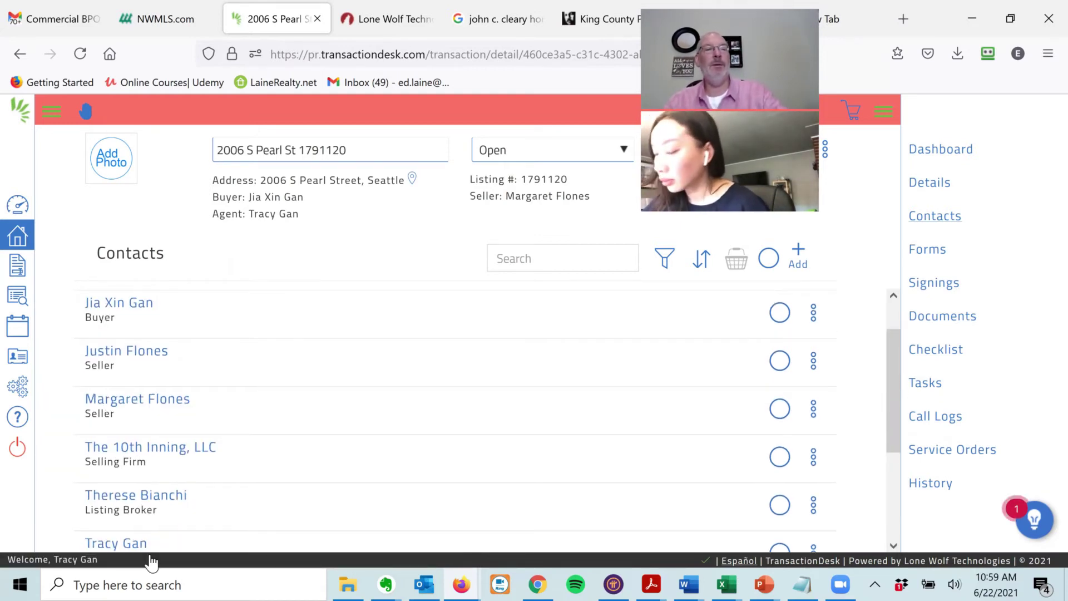
pyautogui.scroll(-3, 143, 275)
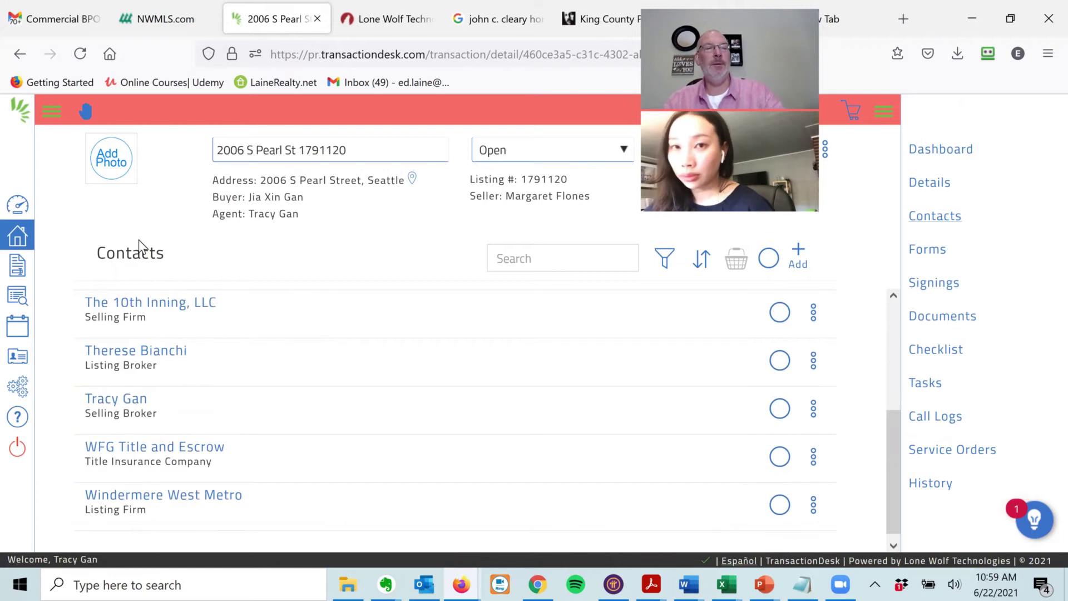
pyautogui.click(108, 402)
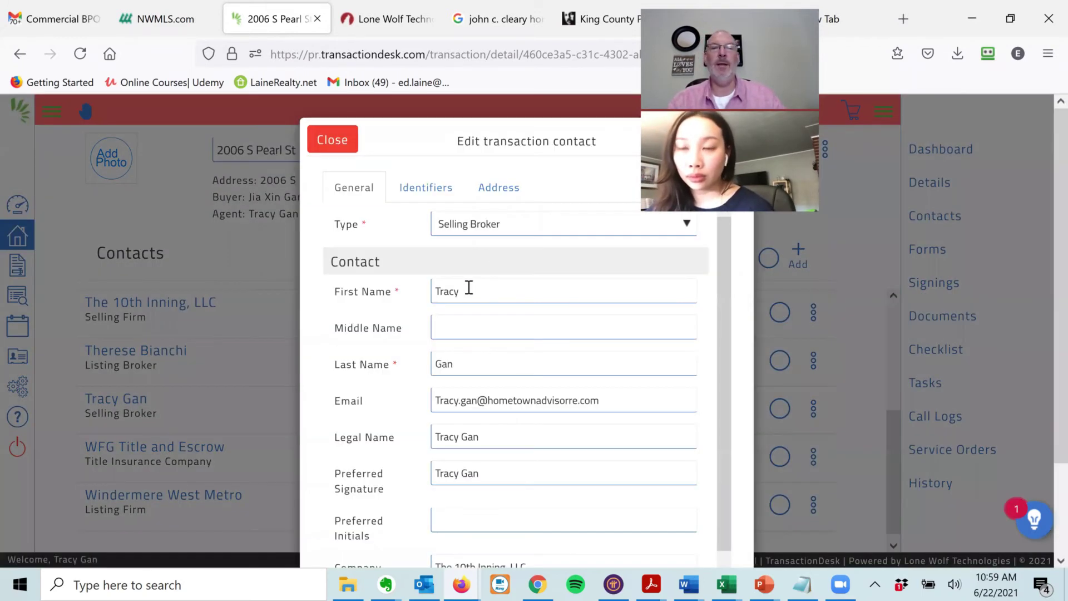
# - Put the broker's legal given name in First Name and move the quoted nickname to Middle Name
pyautogui.click(470, 300)
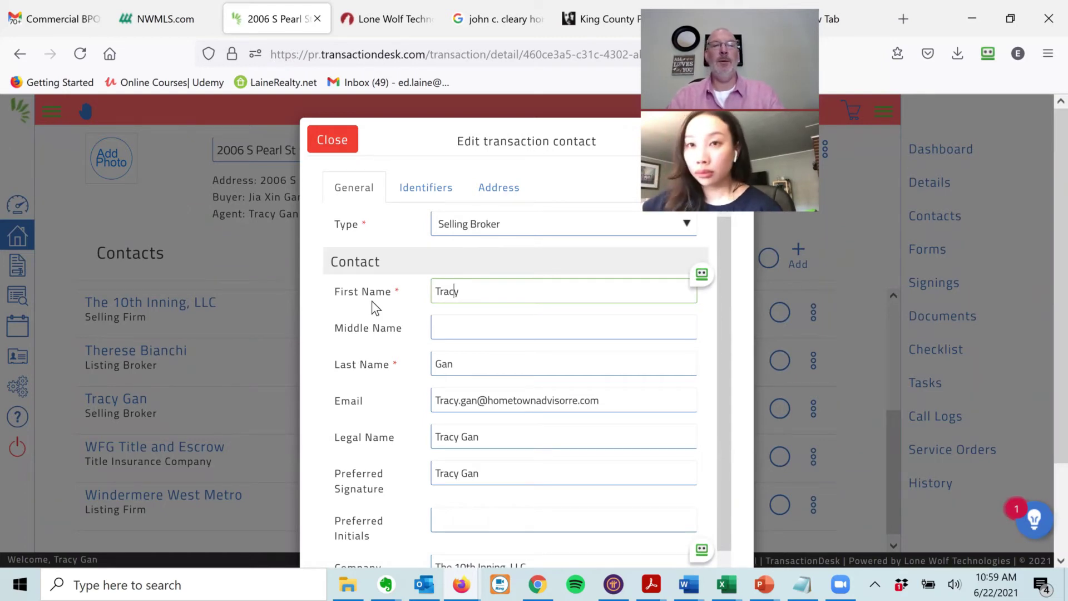
pyautogui.press('Home')
pyautogui.press('End')
pyautogui.write('"')
pyautogui.hotkey('shift', 'Left')
pyautogui.hotkey('shift', 'Left')
pyautogui.hotkey('shift', 'Left')
pyautogui.hotkey('shift', 'Left')
pyautogui.hotkey('shift', 'Left')
pyautogui.hotkey('ctrl', 'c')
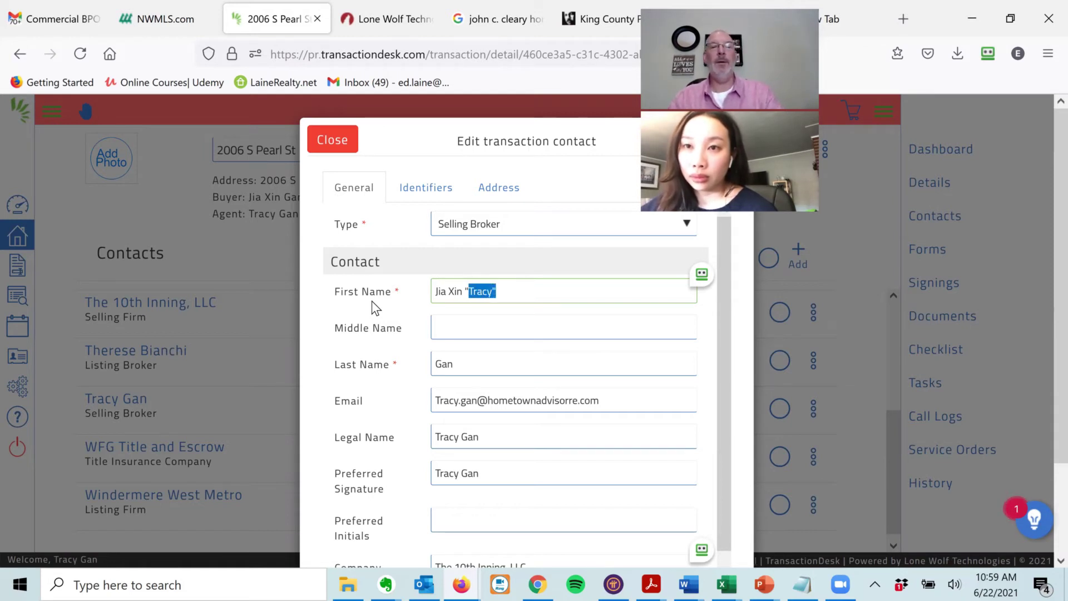
pyautogui.press('BackSpace')
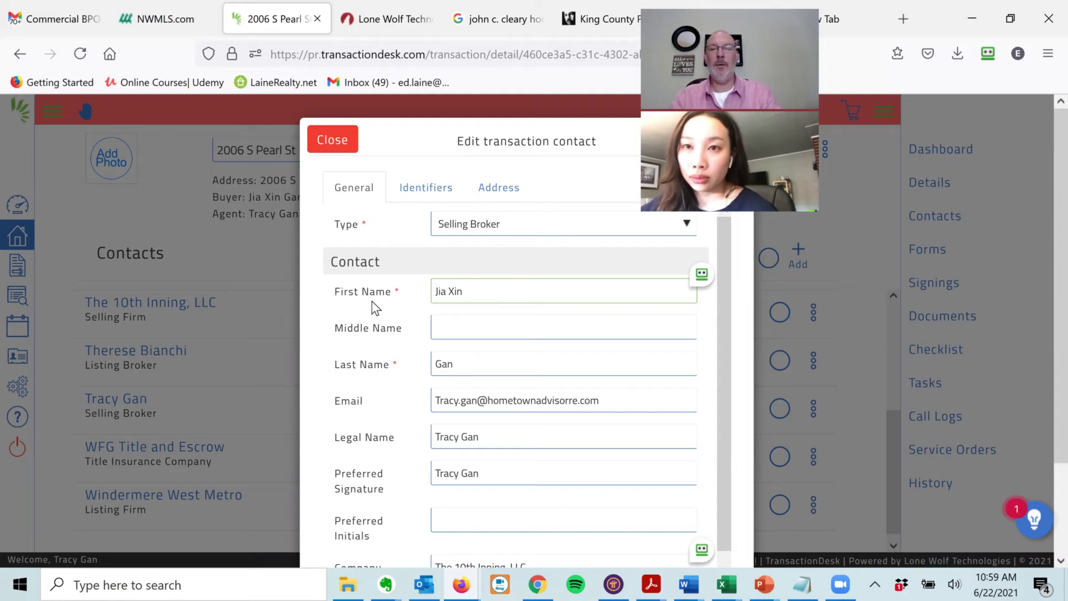
pyautogui.press('Tab')
pyautogui.hotkey('ctrl', 'v')
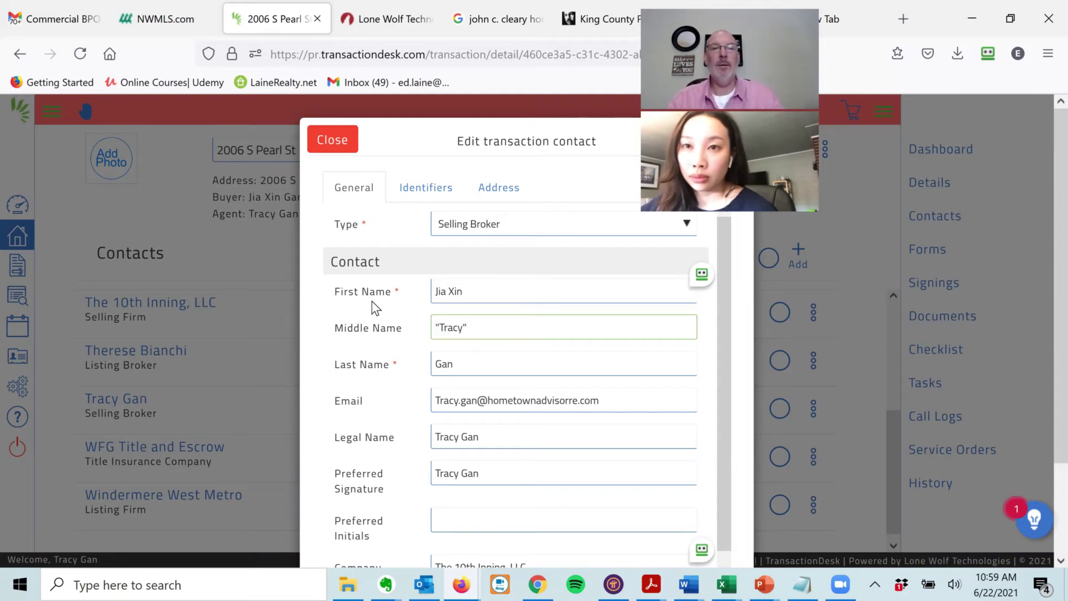
# - Set Legal Name and Preferred Signature to the broker's legal name and correct the two-letter initials
pyautogui.click(499, 433)
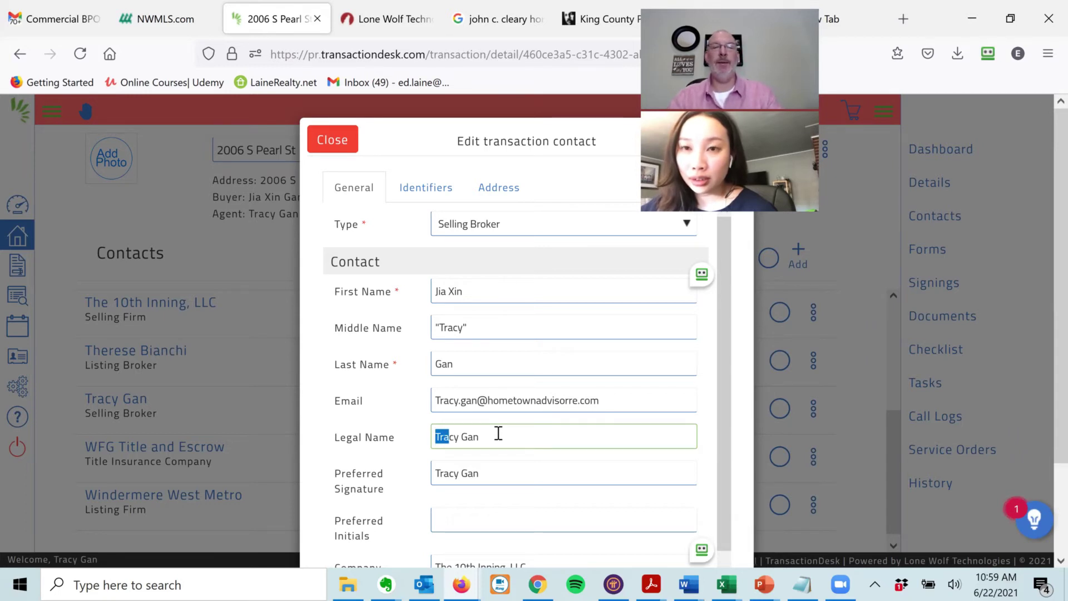
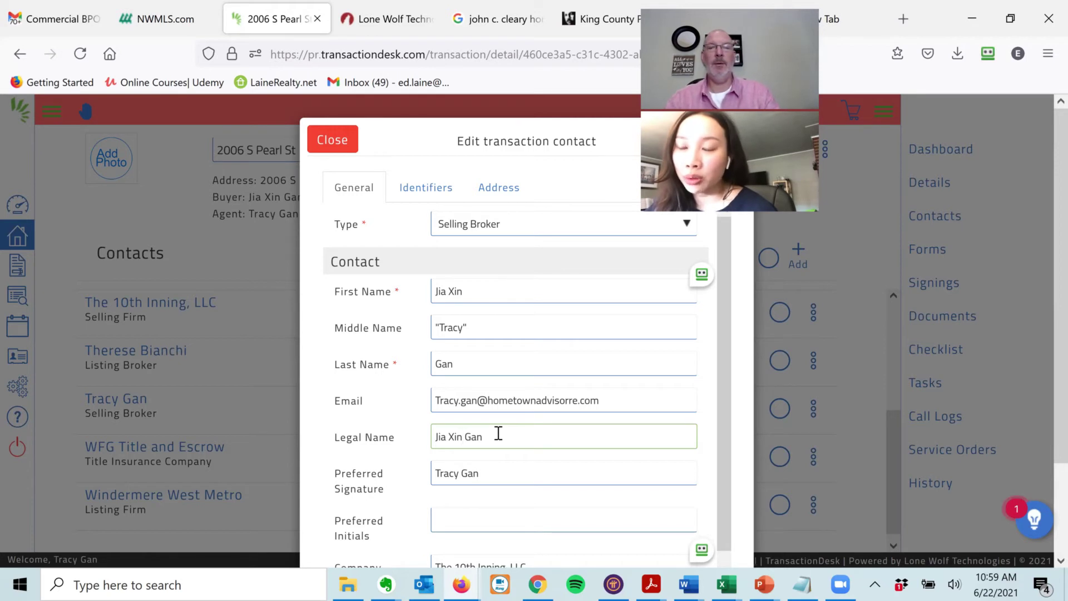
pyautogui.hotkey('ctrl', 'a')
pyautogui.hotkey('ctrl', 'c')
pyautogui.press('Tab')
pyautogui.hotkey('ctrl', 'v')
pyautogui.press('Tab')
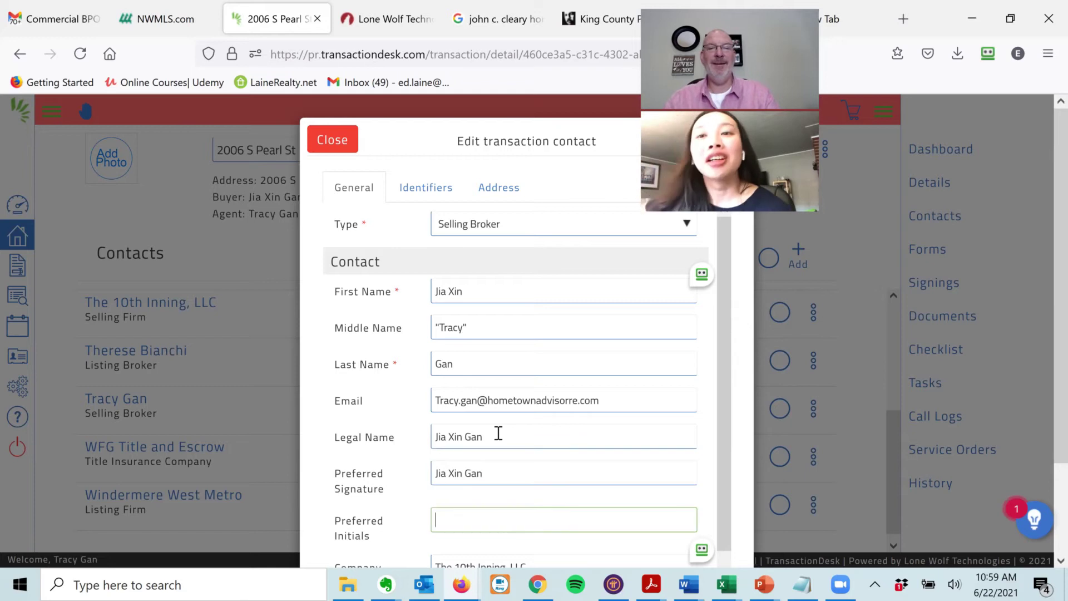
pyautogui.write('JXG')
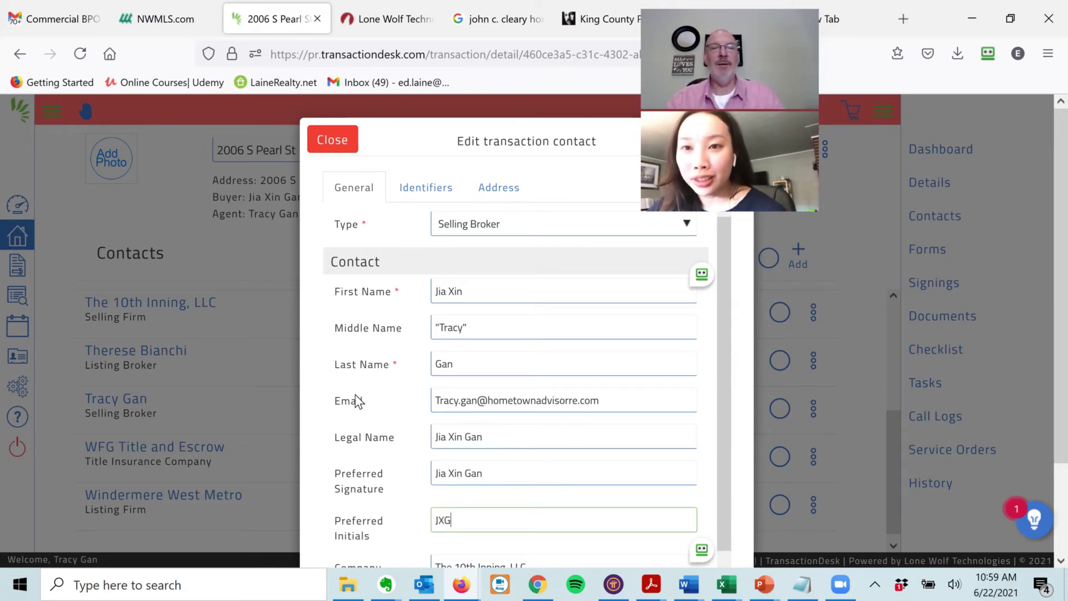
pyautogui.click(356, 401)
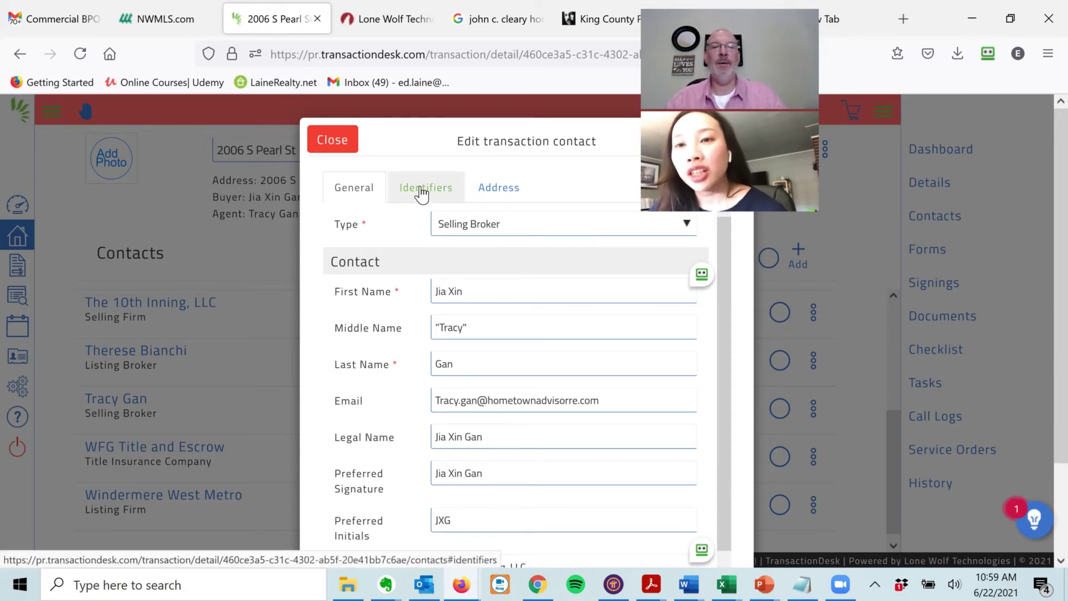
pyautogui.click(444, 521)
pyautogui.press('BackSpace')
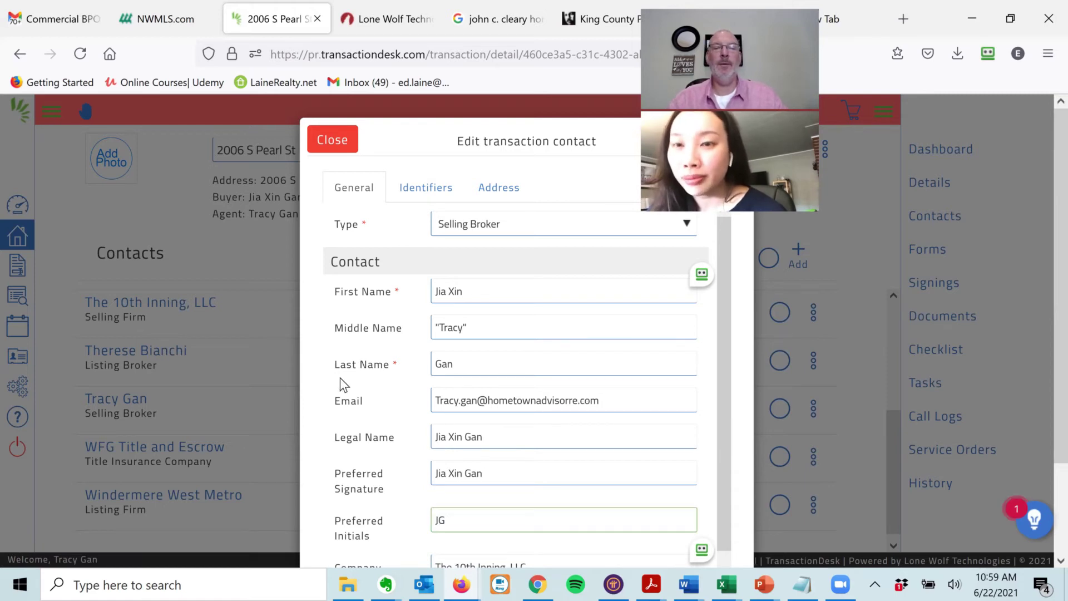
pyautogui.click(362, 351)
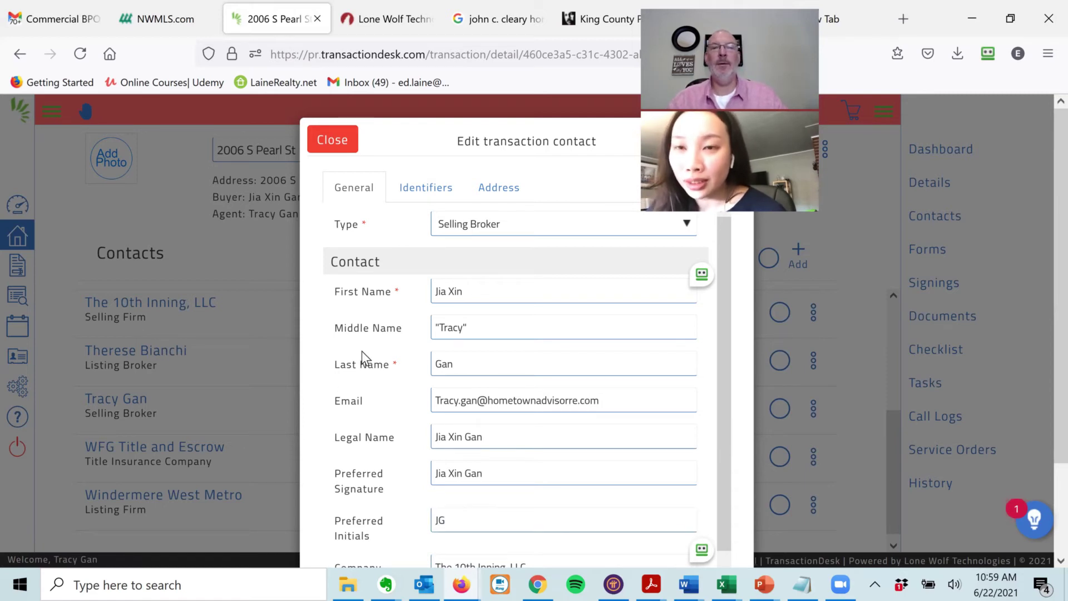
# - Check the Identifiers and Address tabs, save the contact, and reopen it
pyautogui.click(415, 188)
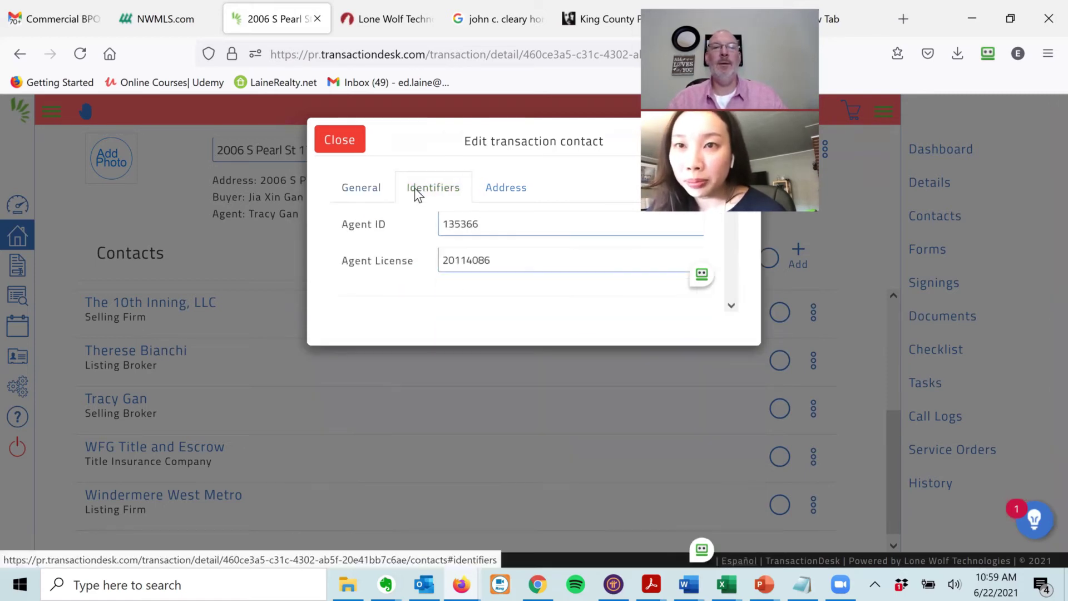
pyautogui.click(500, 188)
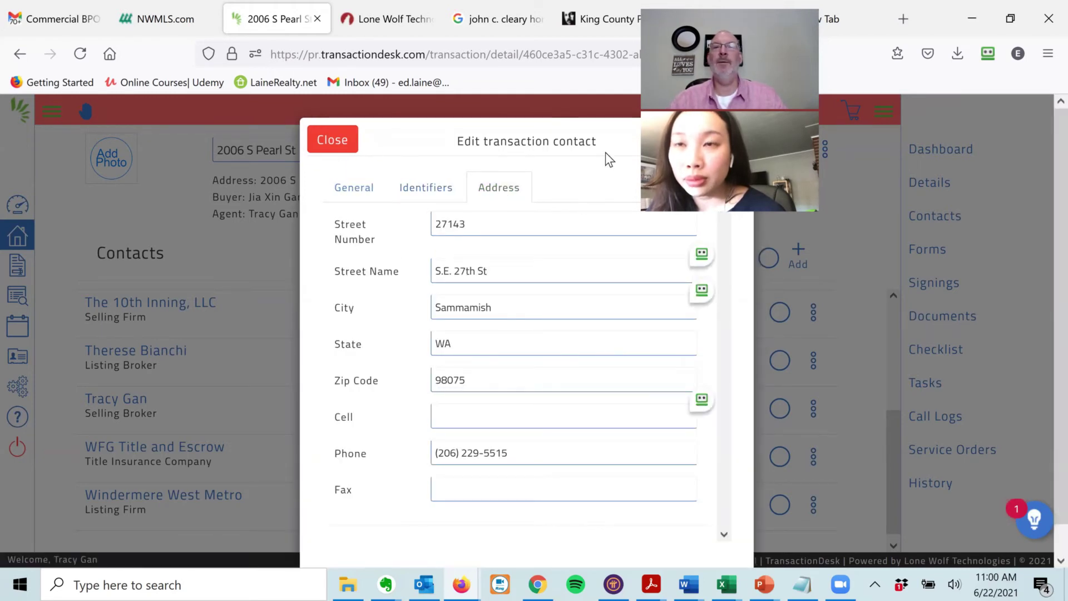
pyautogui.click(725, 144)
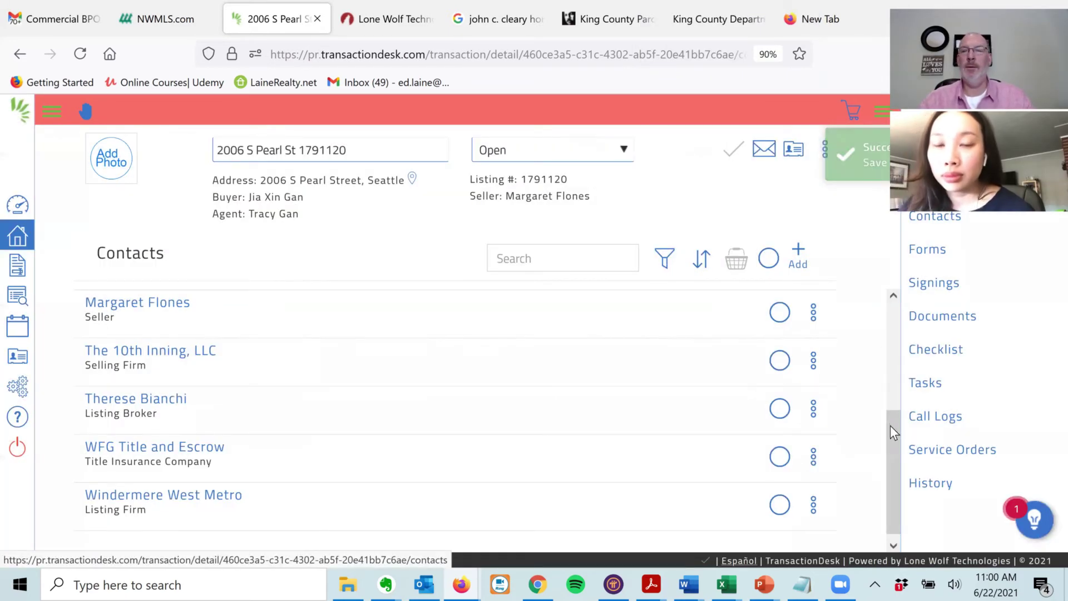
pyautogui.scroll(1, 896, 426)
pyautogui.scroll(3, 903, 384)
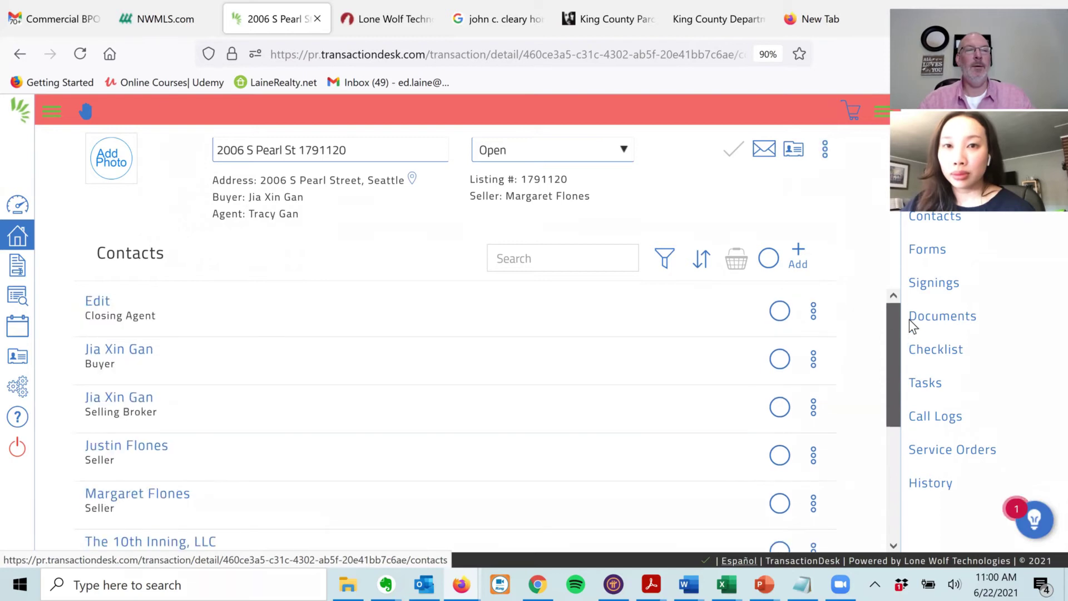
pyautogui.click(110, 402)
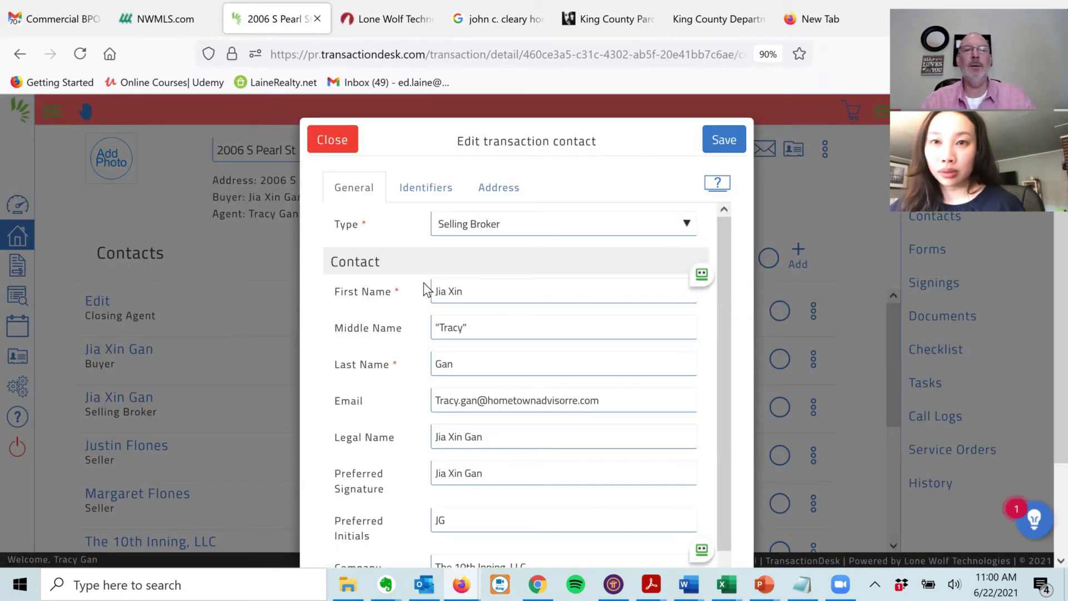
# - Clear Middle Name, append the quoted nickname to First Name, save, and reload the page
pyautogui.click(396, 331)
pyautogui.hotkey('ctrl', 'a')
pyautogui.press('BackSpace')
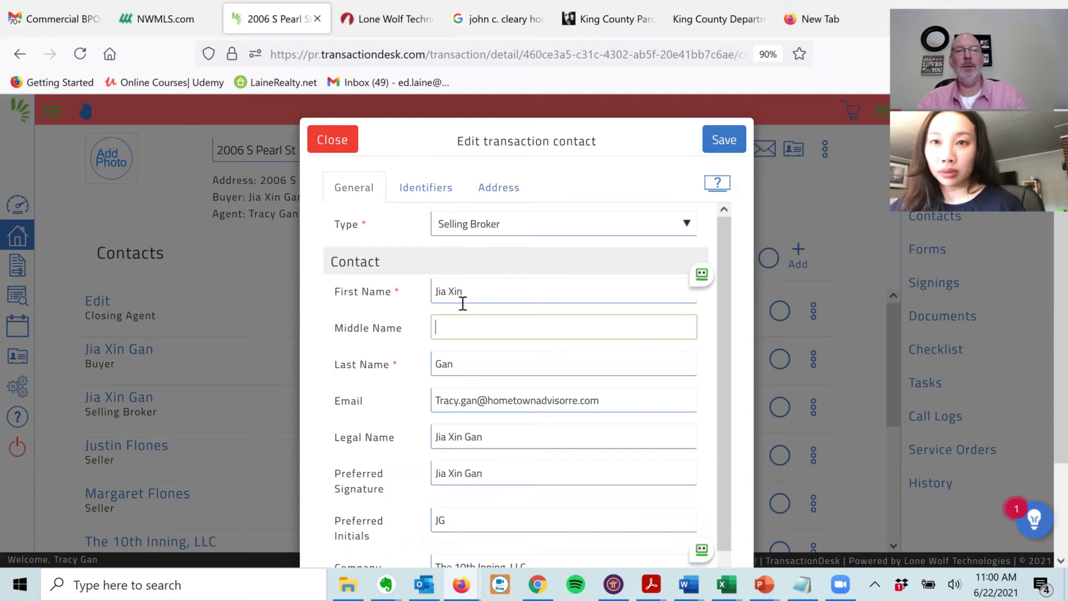
pyautogui.click(506, 291)
pyautogui.write('"Tracy"')
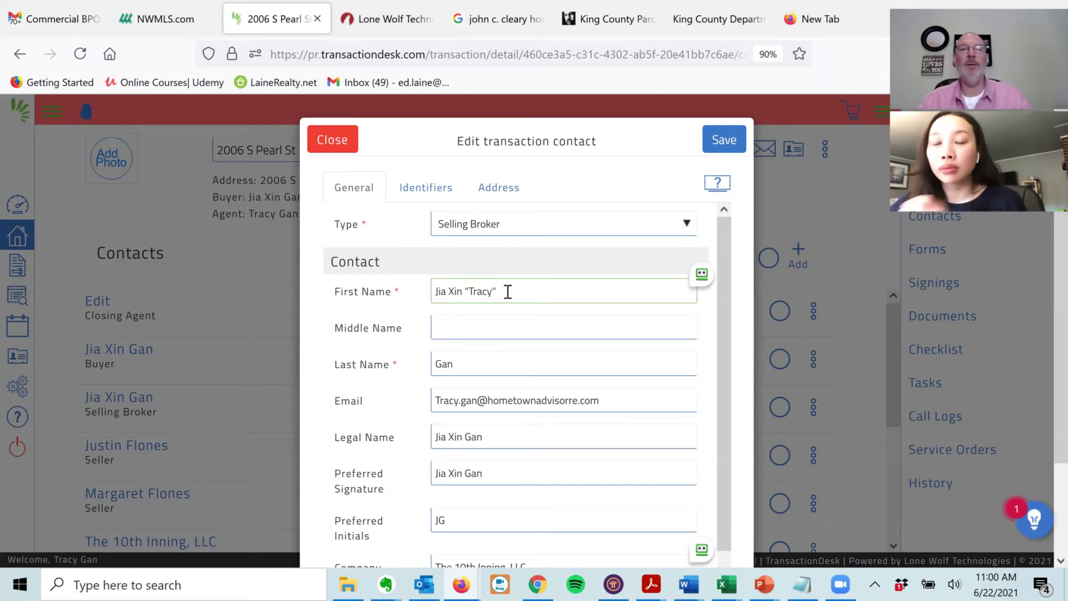
pyautogui.click(727, 141)
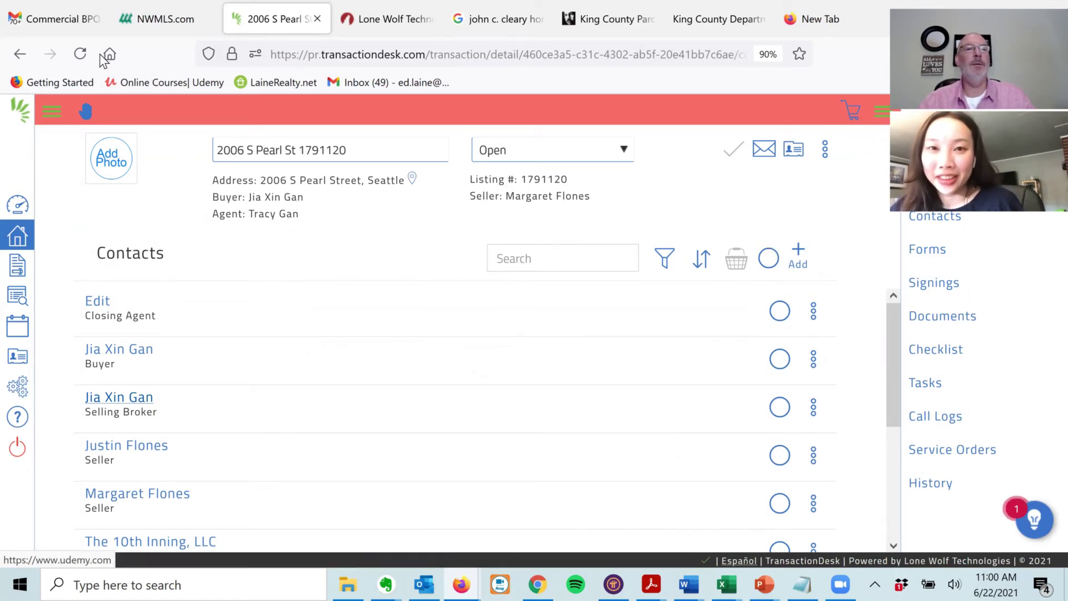
pyautogui.click(81, 55)
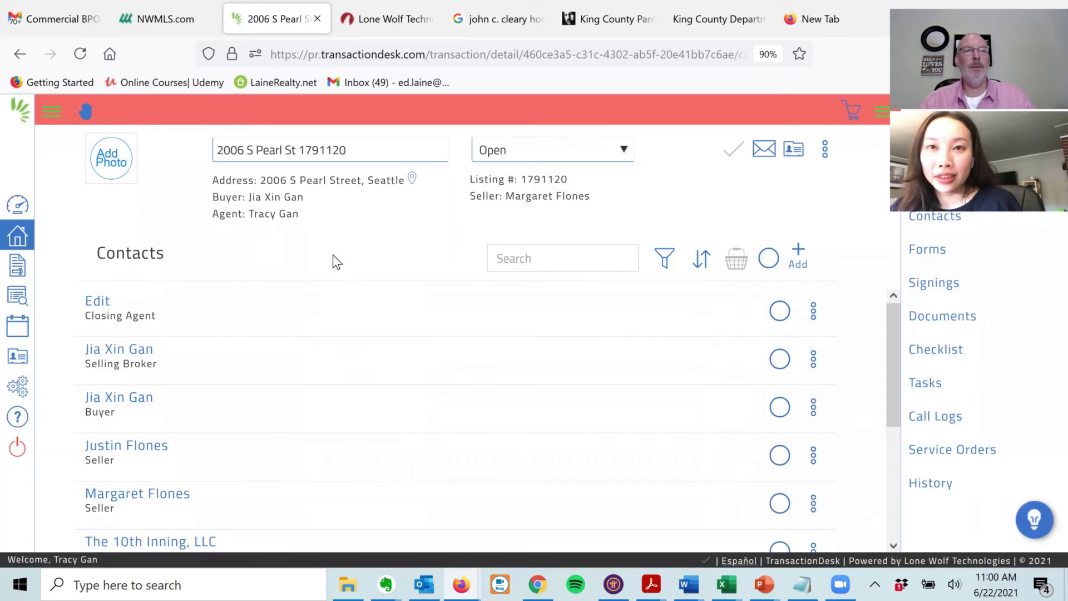
# - Create a signing named 'Initial Offer' with the buyer's surname and MLS number 1791120
pyautogui.click(924, 285)
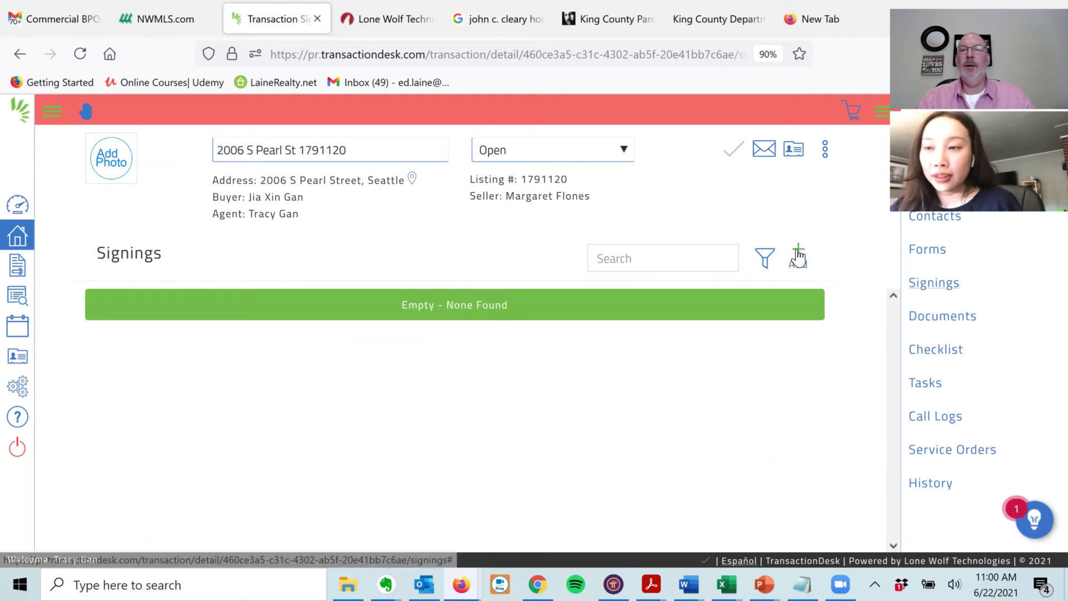
pyautogui.click(755, 251)
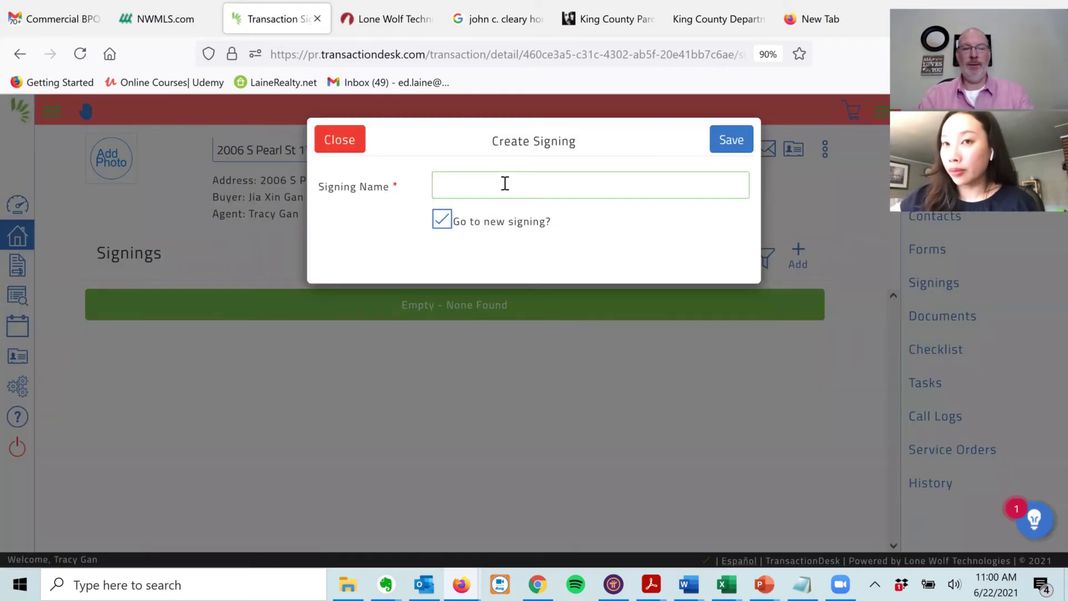
pyautogui.write('Init')
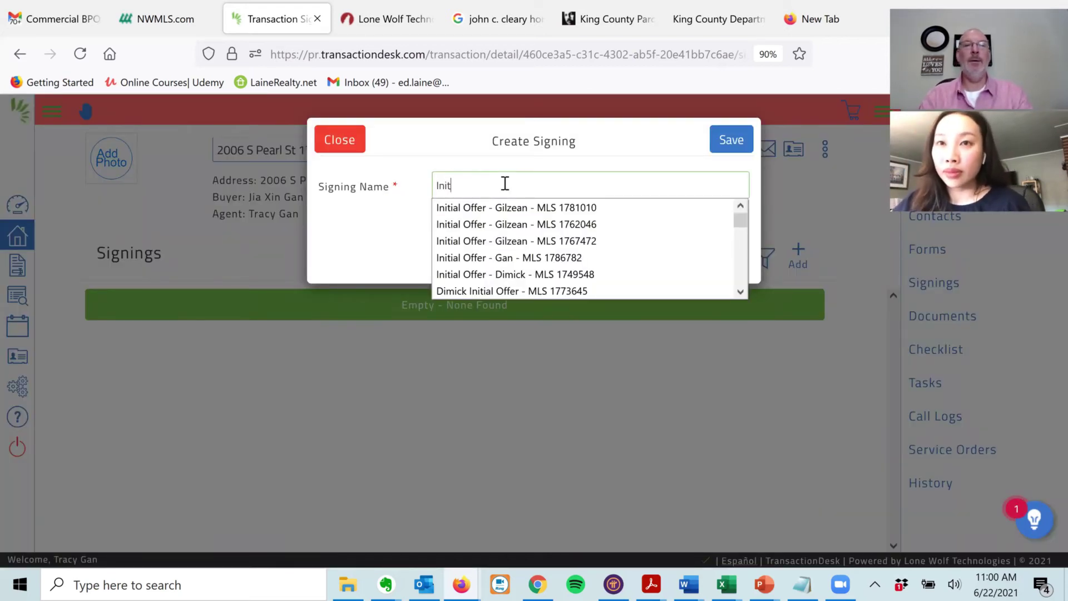
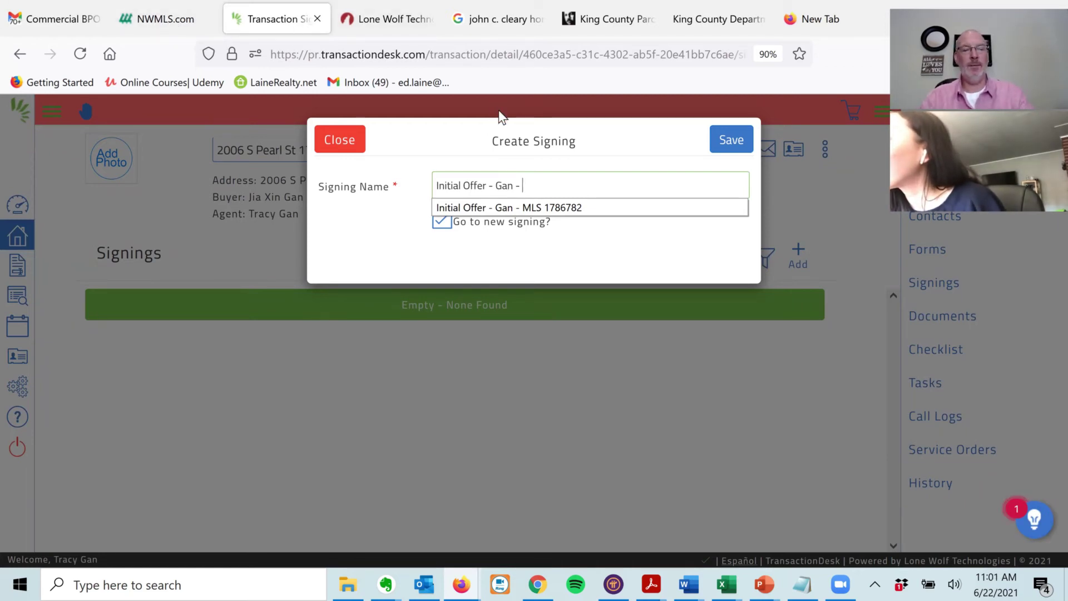
pyautogui.write('17')
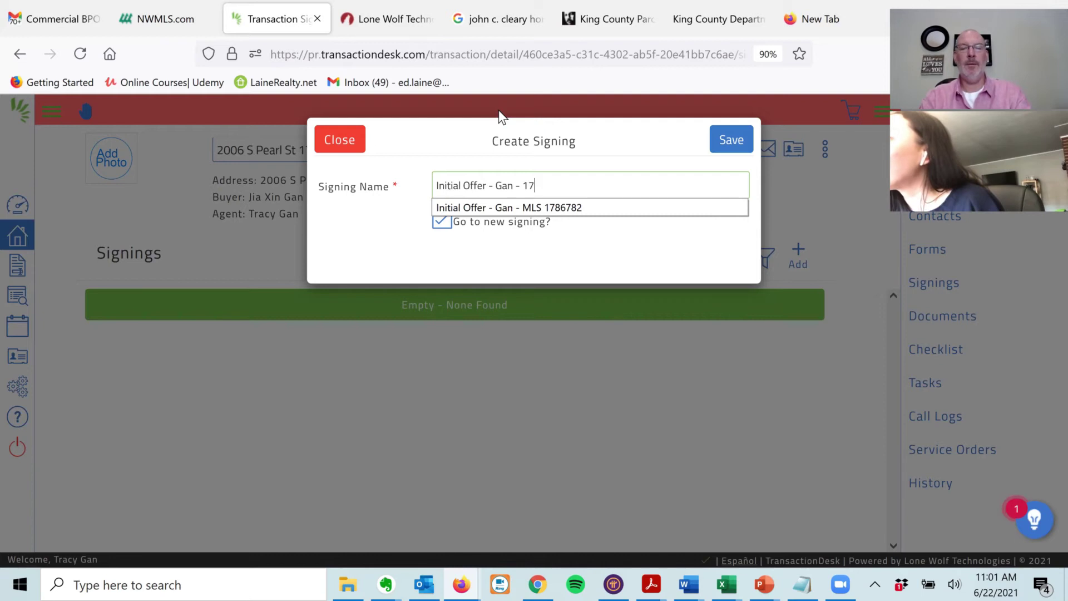
pyautogui.write('91120')
pyautogui.click(732, 141)
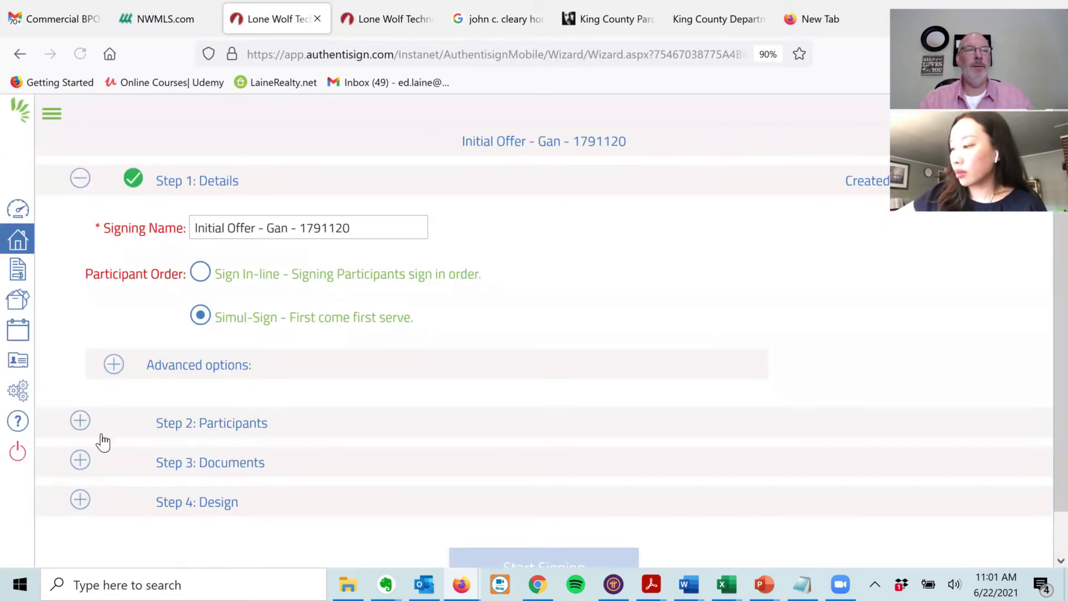
# - Add the selling broker and buyer as Remote Signer participants, copying the broker's e-mail address
pyautogui.click(80, 421)
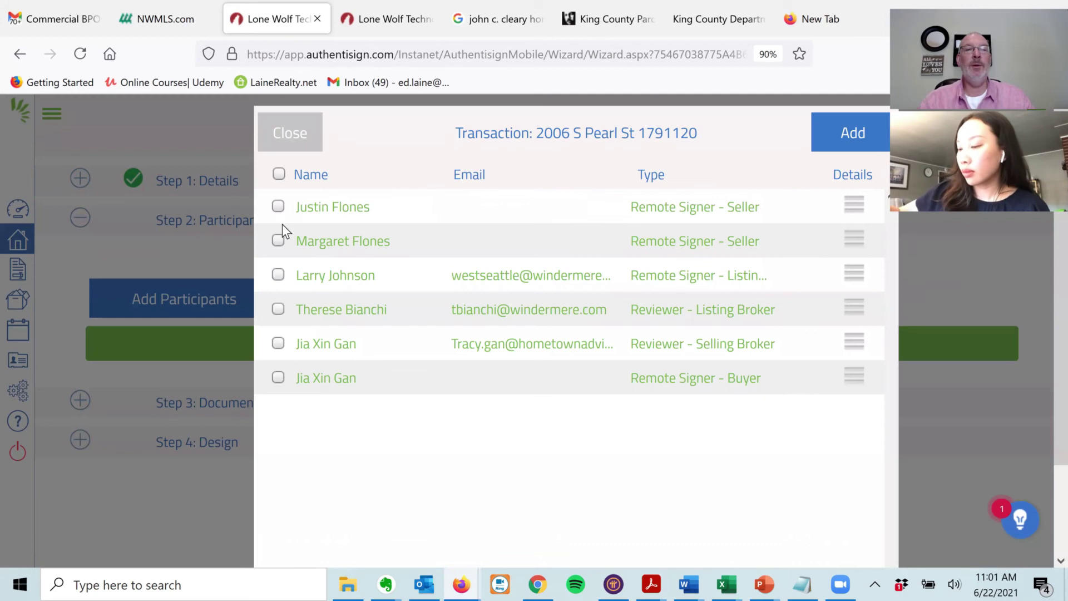
pyautogui.click(278, 344)
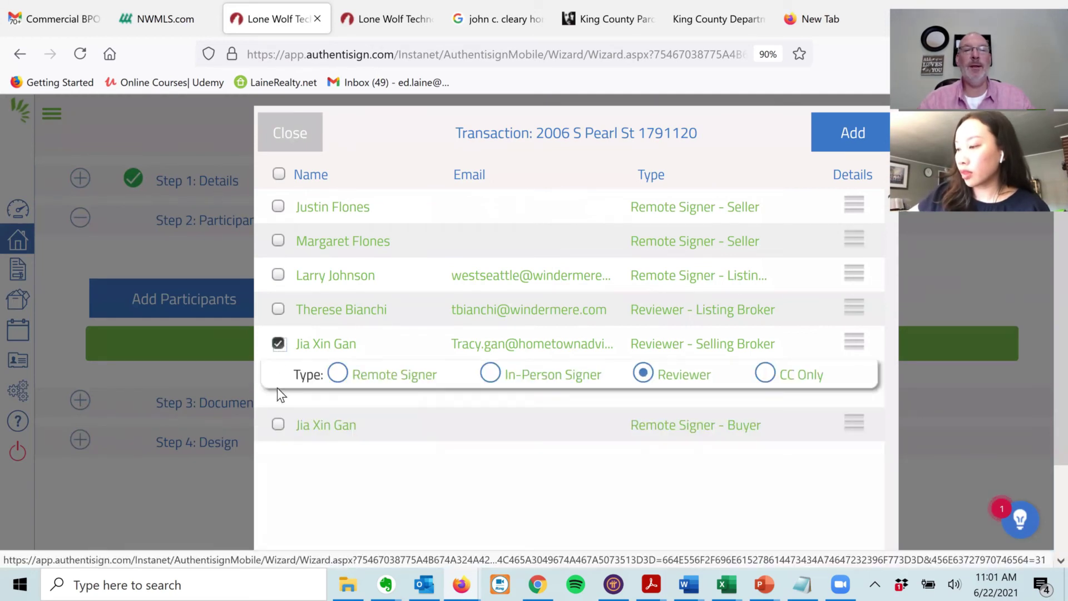
pyautogui.click(339, 382)
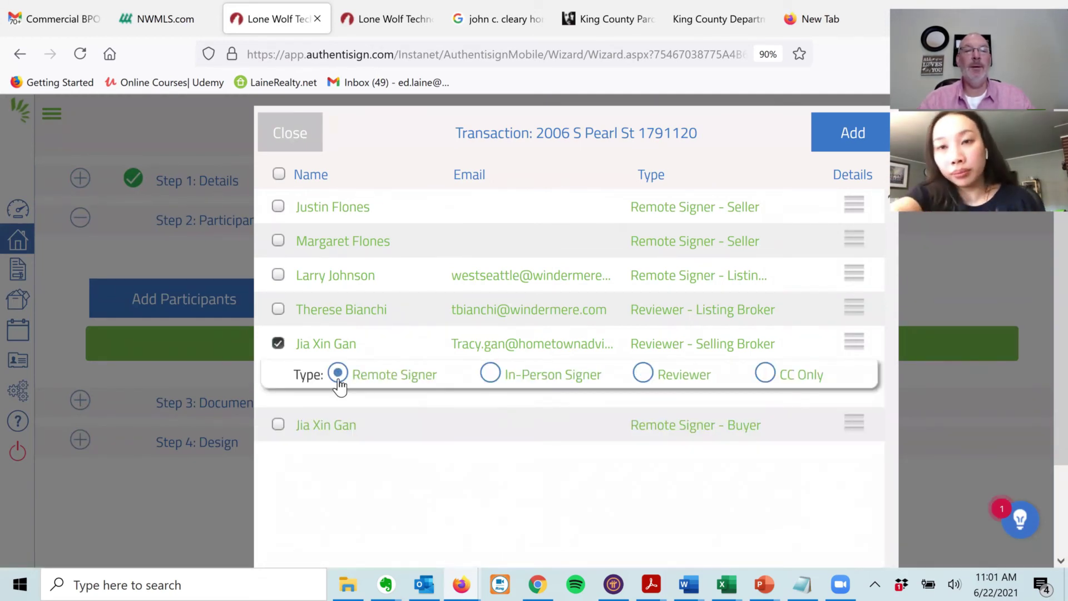
pyautogui.click(277, 428)
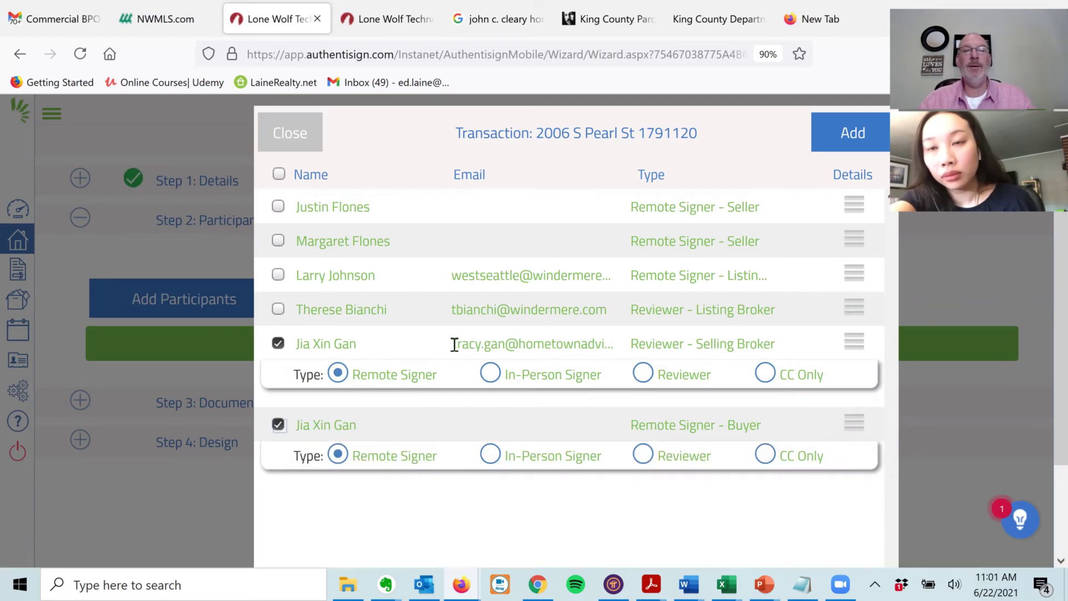
pyautogui.moveTo(452, 344); pyautogui.dragTo(626, 353)
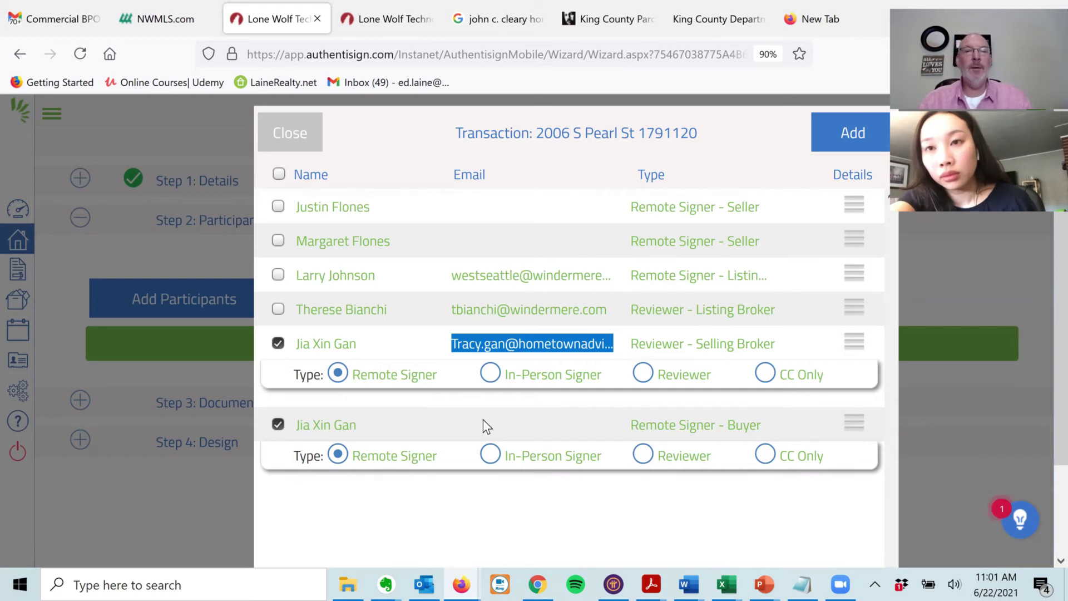
pyautogui.click(858, 135)
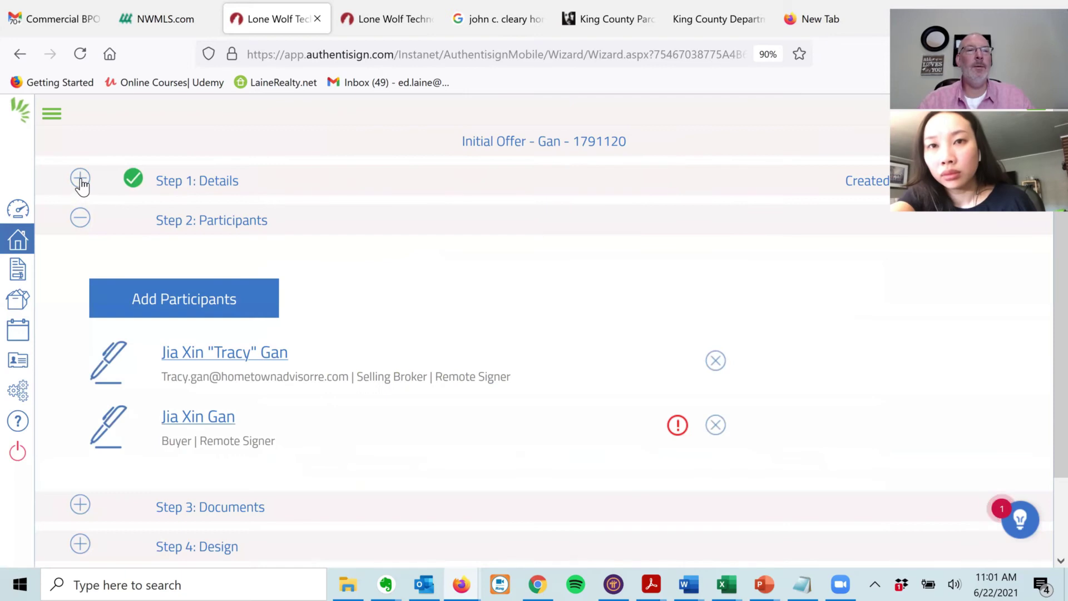
pyautogui.click(81, 179)
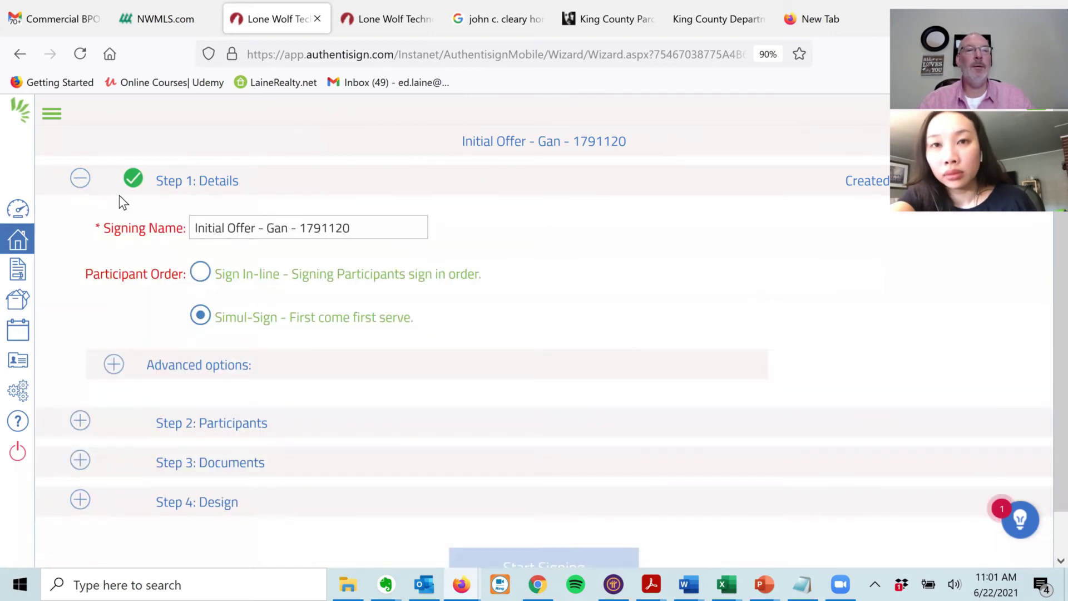
# - Check the buyer participant's warning to find that its e-mail address is missing
pyautogui.click(80, 178)
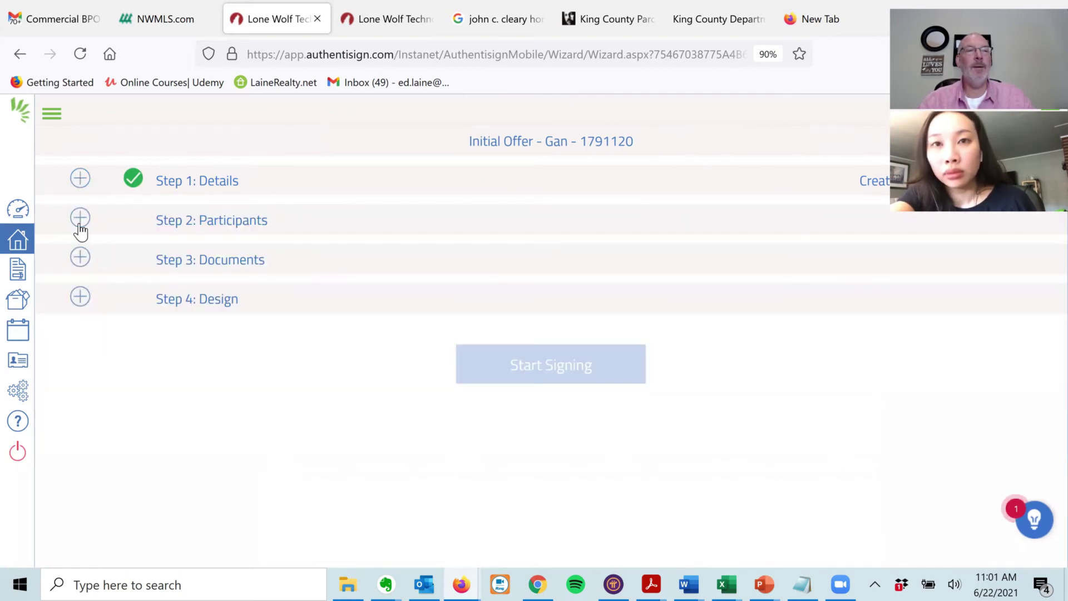
pyautogui.click(81, 259)
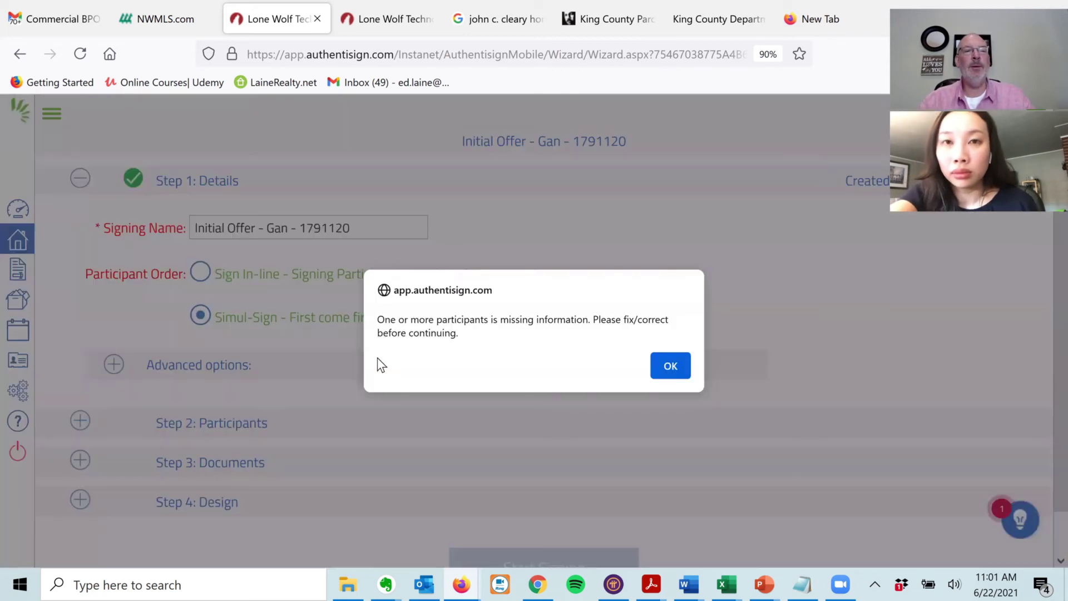
pyautogui.click(670, 366)
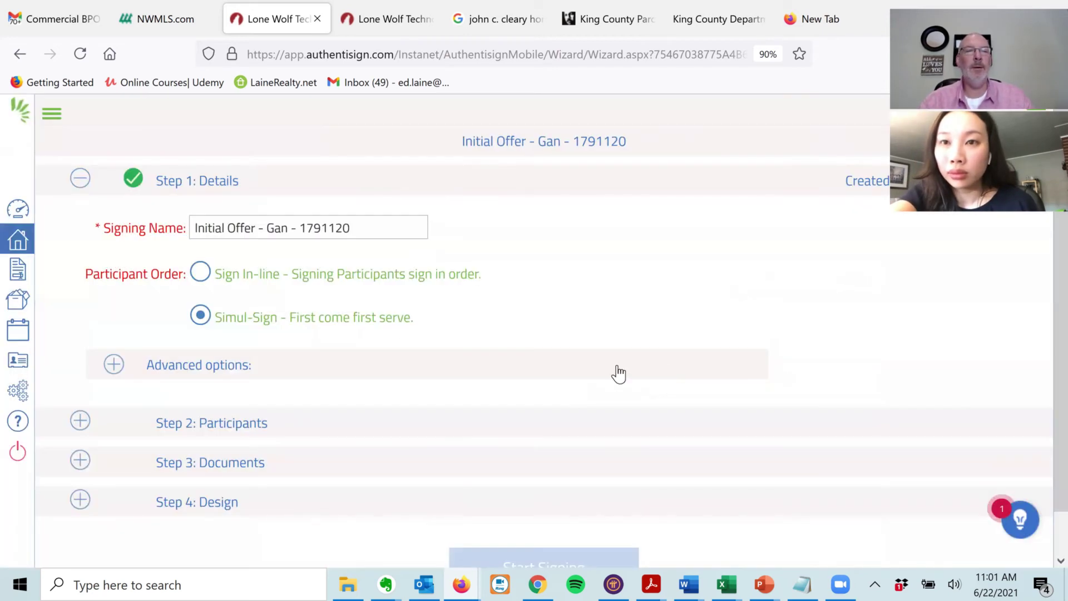
pyautogui.click(80, 422)
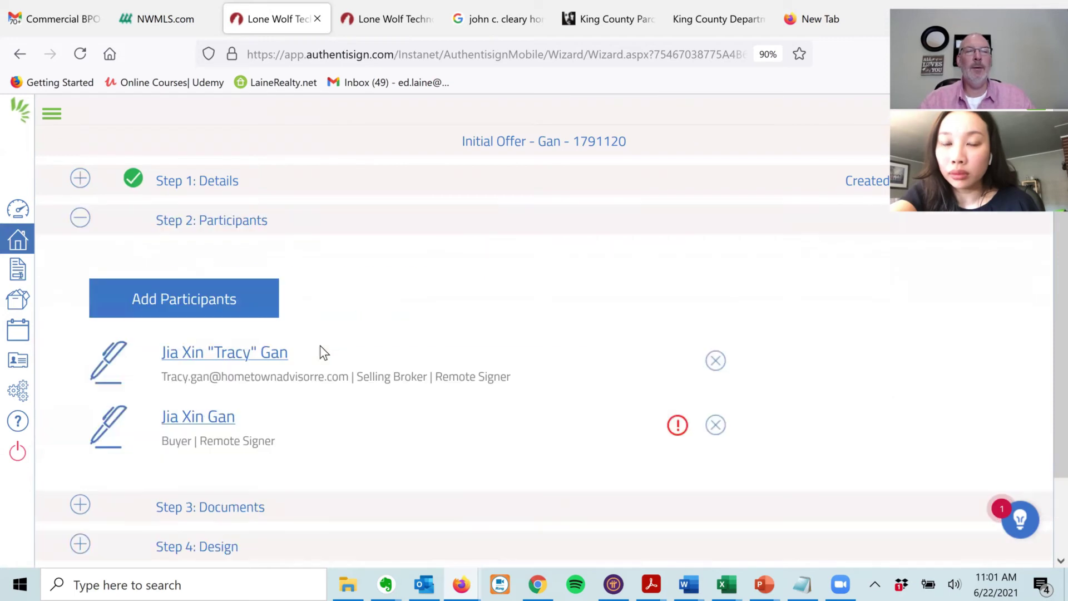
pyautogui.click(678, 425)
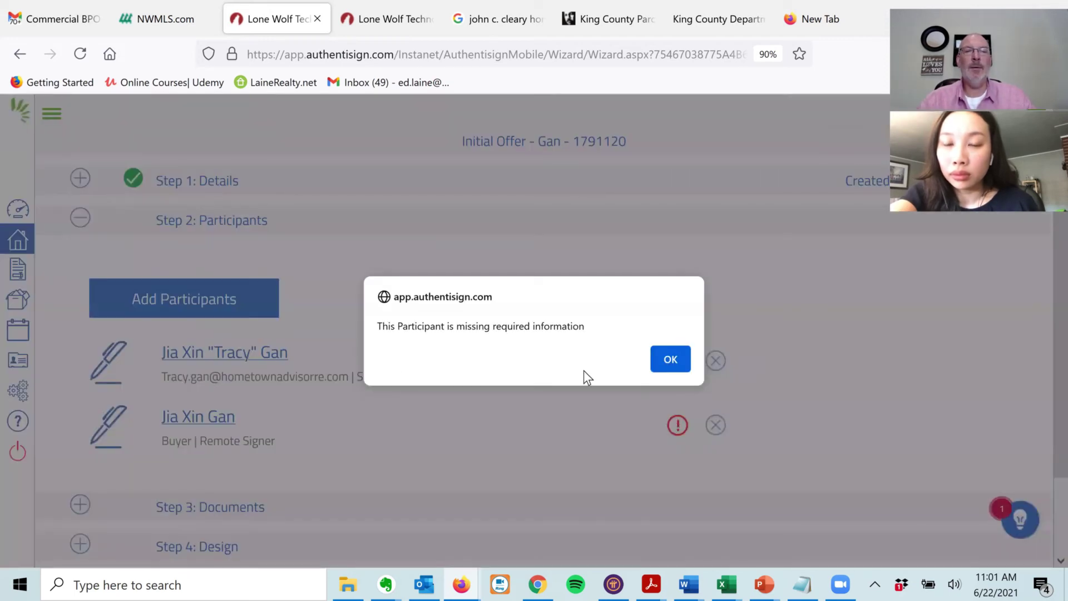
pyautogui.click(674, 359)
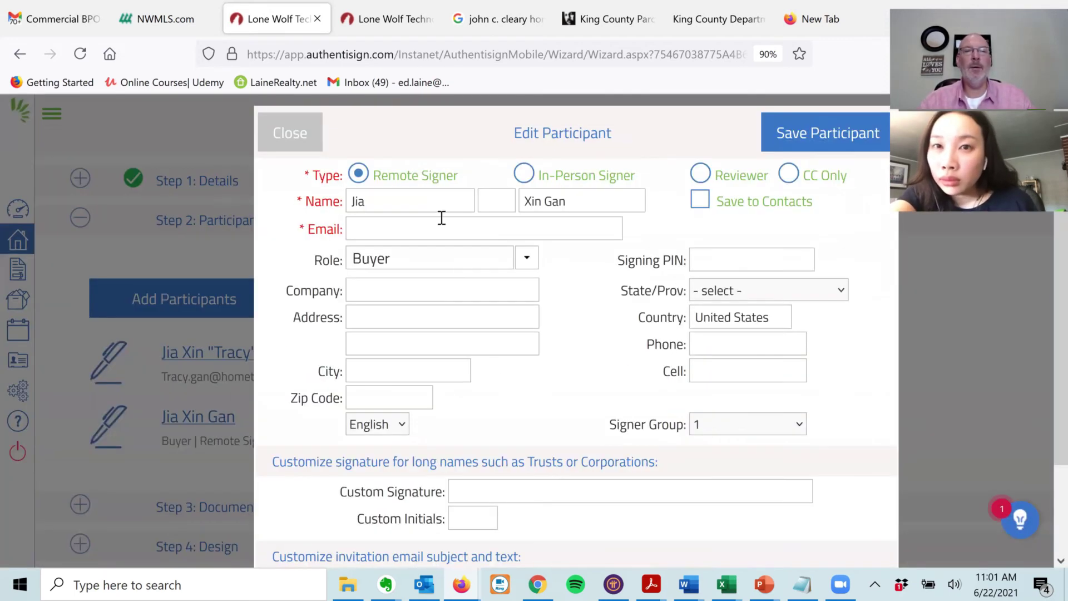
# - Paste the copied e-mail into the buyer's Email field and save the participant
pyautogui.click(428, 228)
pyautogui.hotkey('ctrl', 'v')
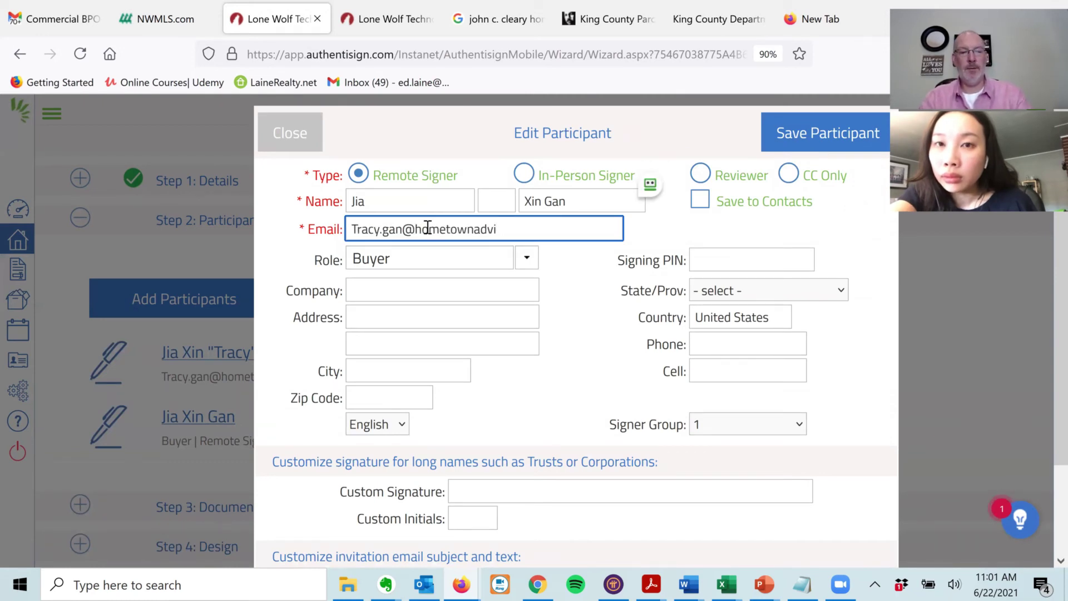
pyautogui.press('Tab')
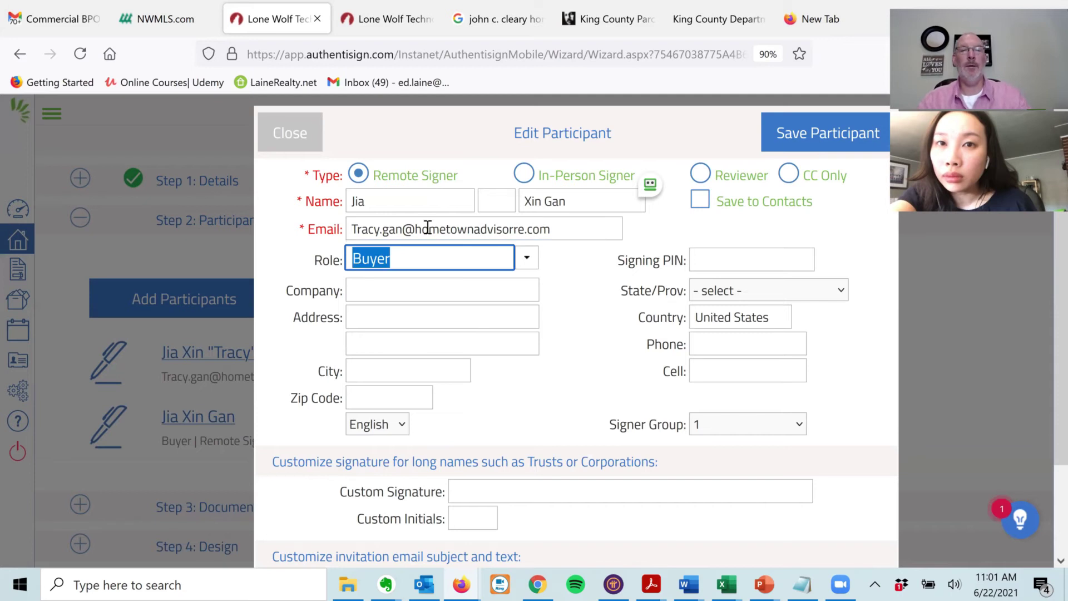
pyautogui.click(822, 146)
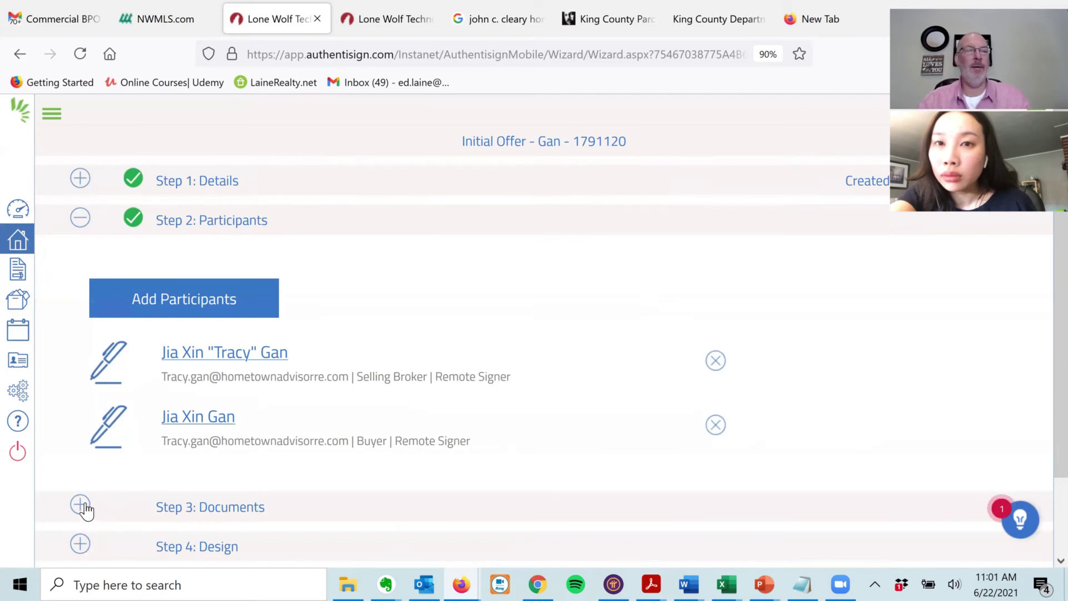
# - Add all transaction documents except Exterminator Receipt, Sewer Scope and 35P to the signing
pyautogui.click(81, 506)
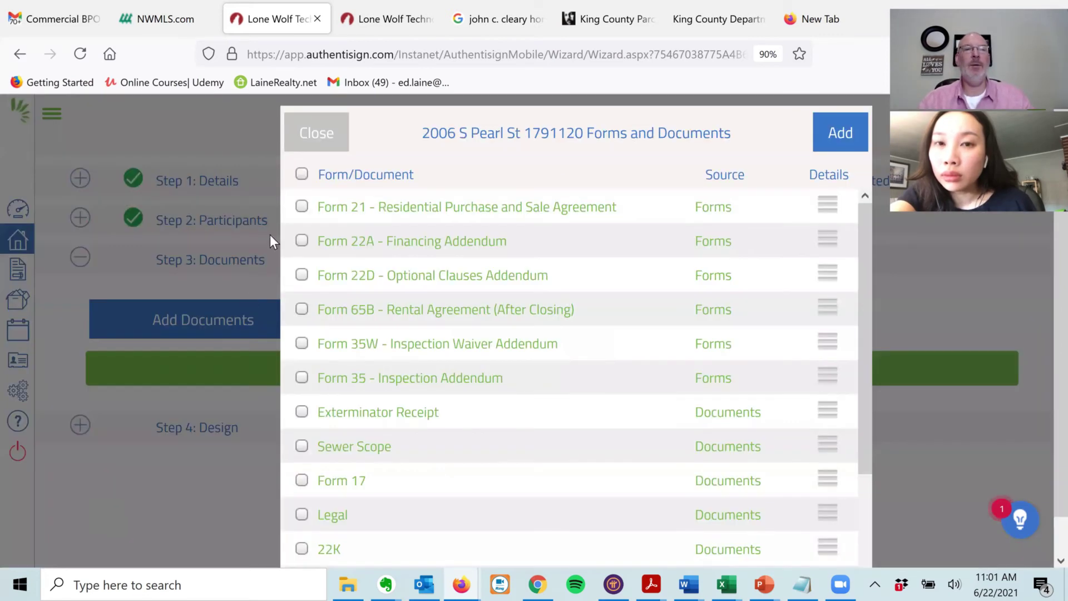
pyautogui.click(302, 175)
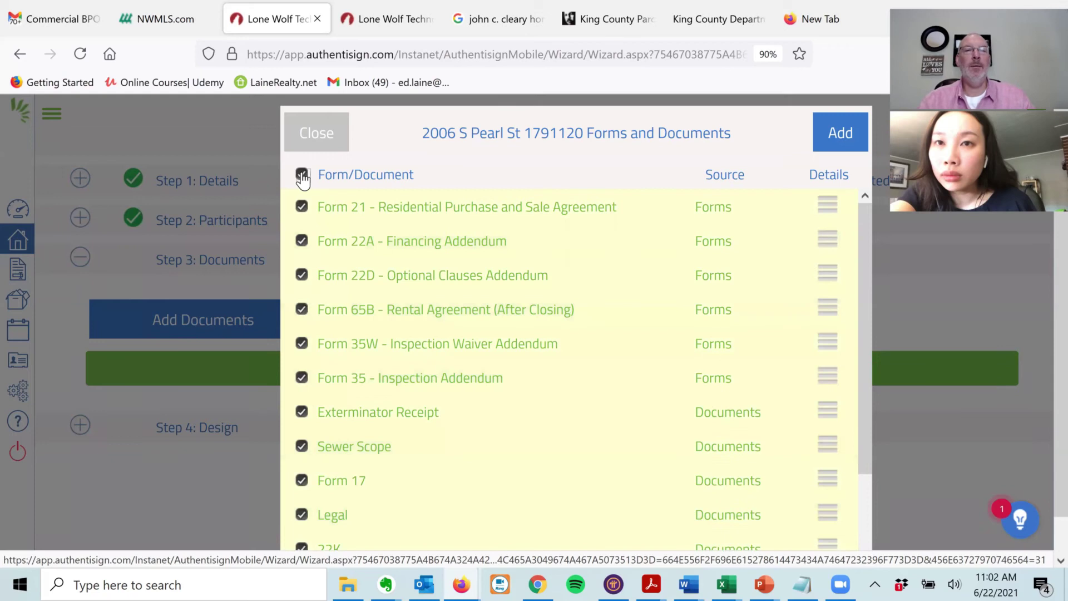
pyautogui.click(302, 412)
pyautogui.click(302, 447)
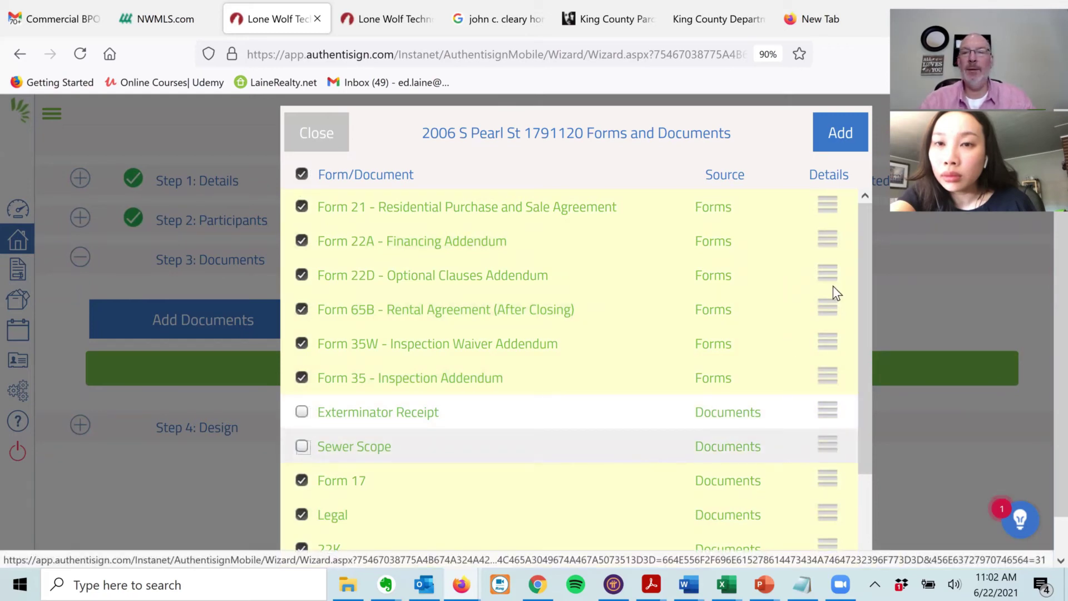
pyautogui.moveTo(866, 253); pyautogui.dragTo(873, 426)
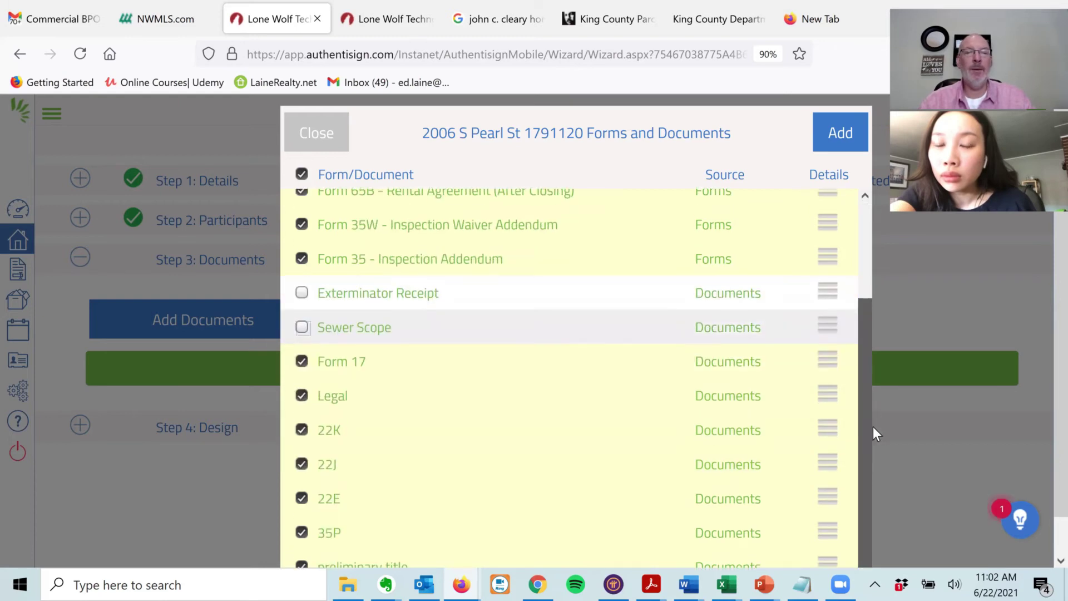
pyautogui.click(300, 533)
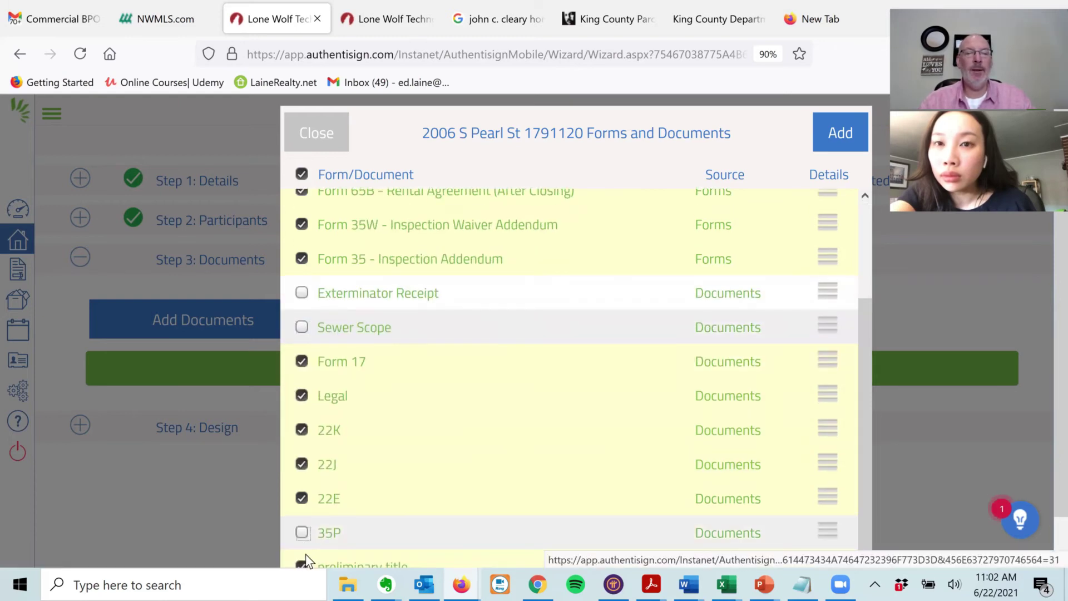
pyautogui.click(841, 131)
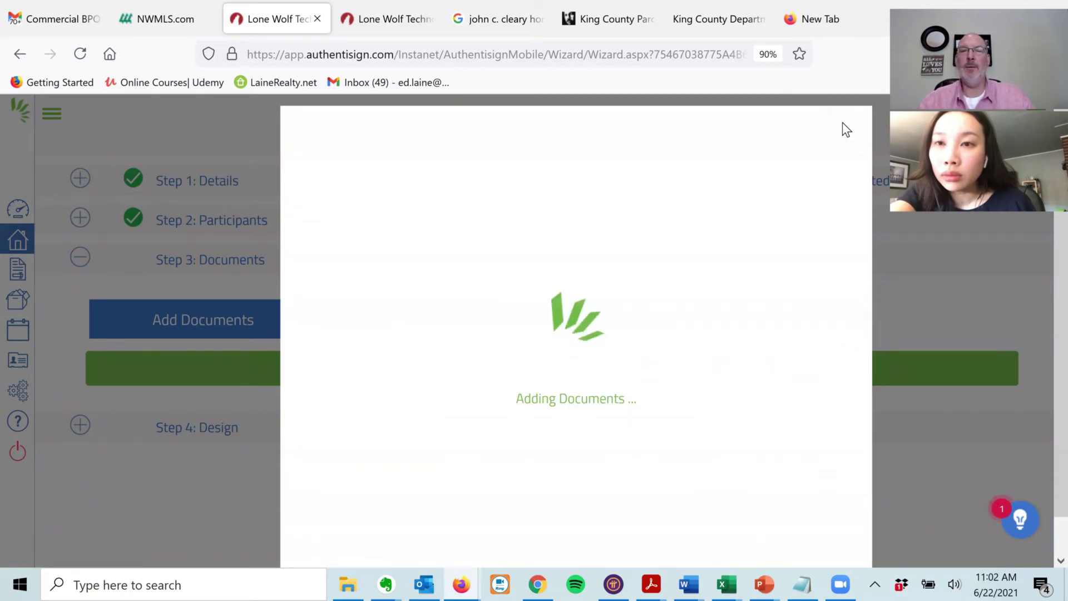
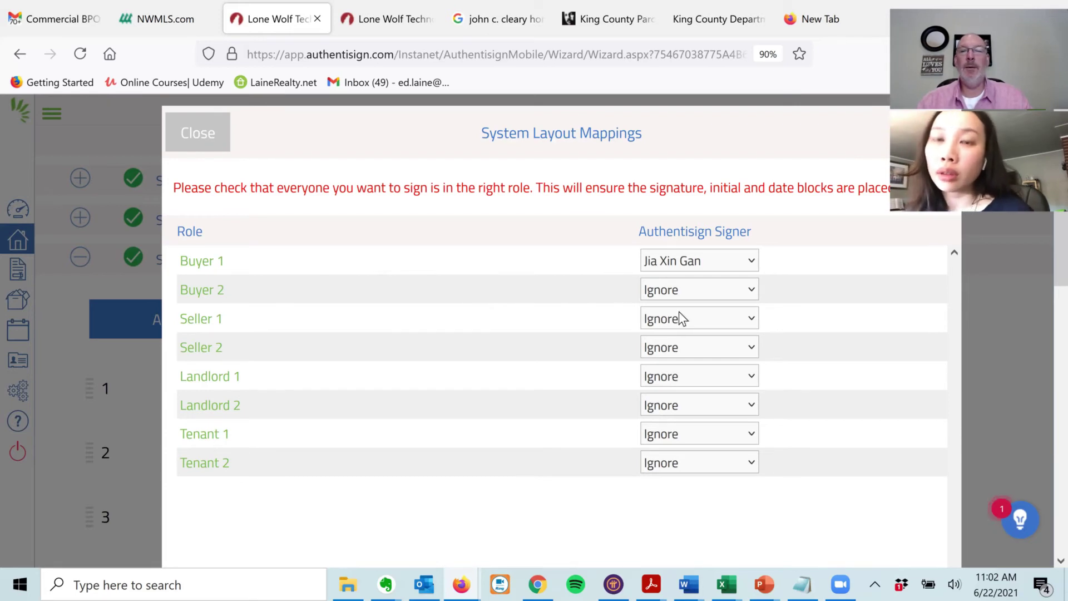
# - Assign the buyer as the Landlord 1 signer, matching Buyer 1, and save the mappings
pyautogui.click(752, 378)
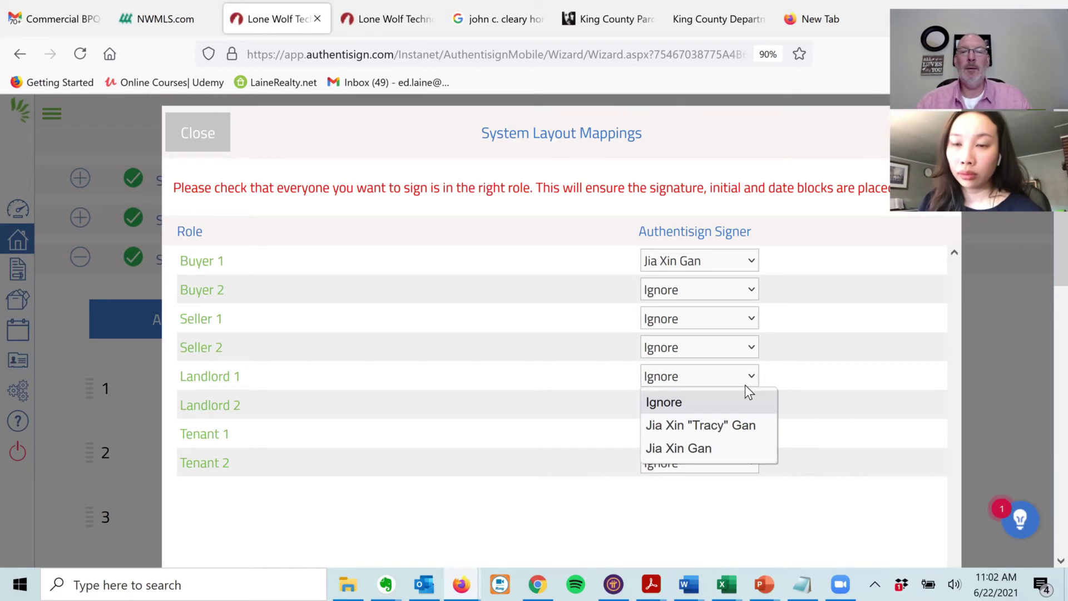
pyautogui.click(697, 449)
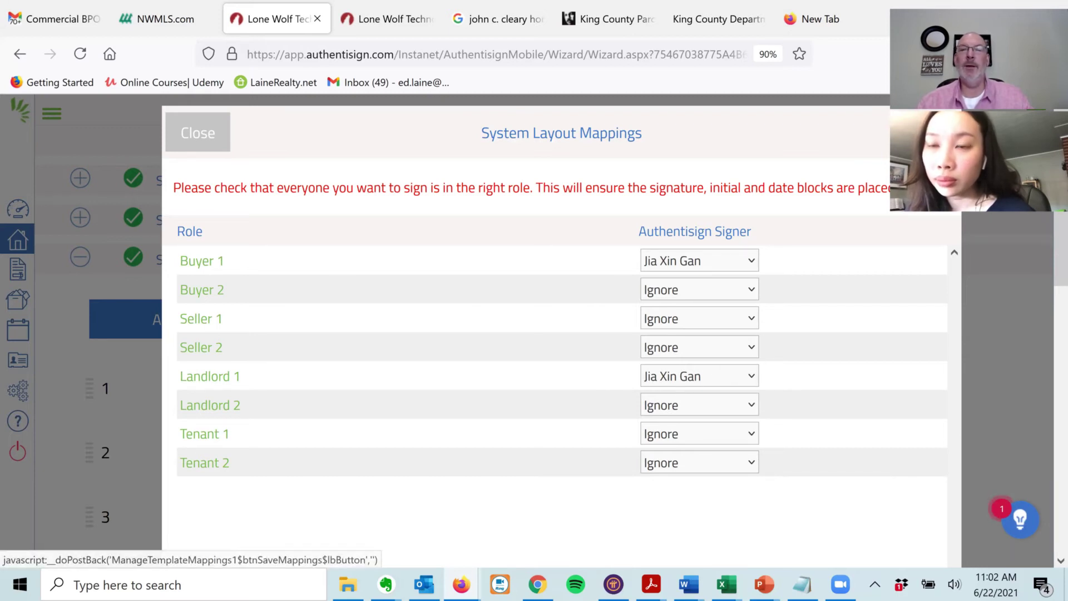
pyautogui.click(926, 133)
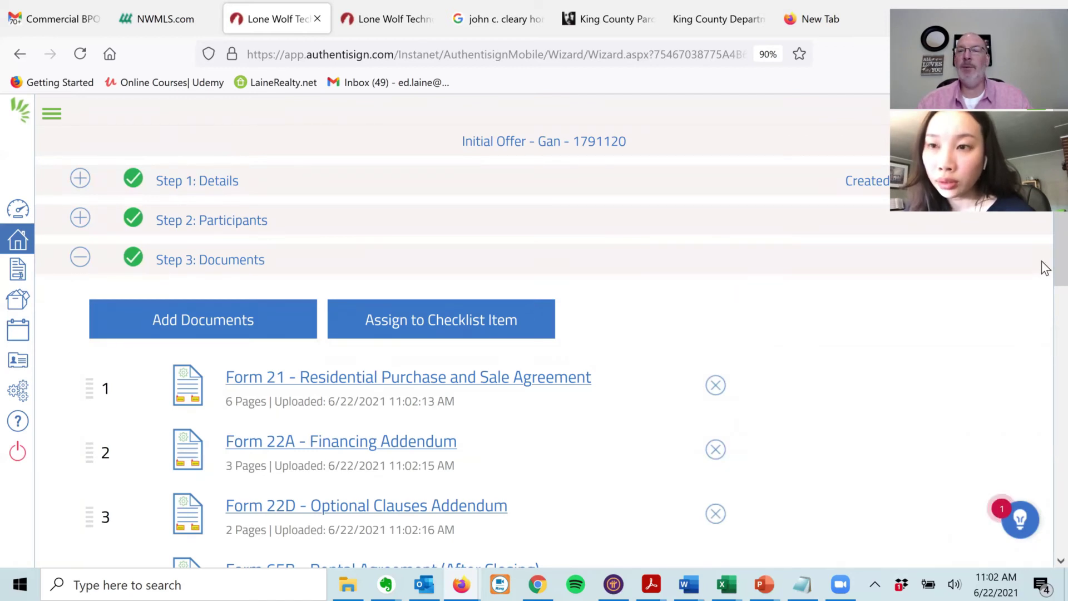
# - Delete Form 35 - Inspection Addendum from the package and confirm the permanent removal
pyautogui.moveTo(1042, 253); pyautogui.dragTo(1043, 358)
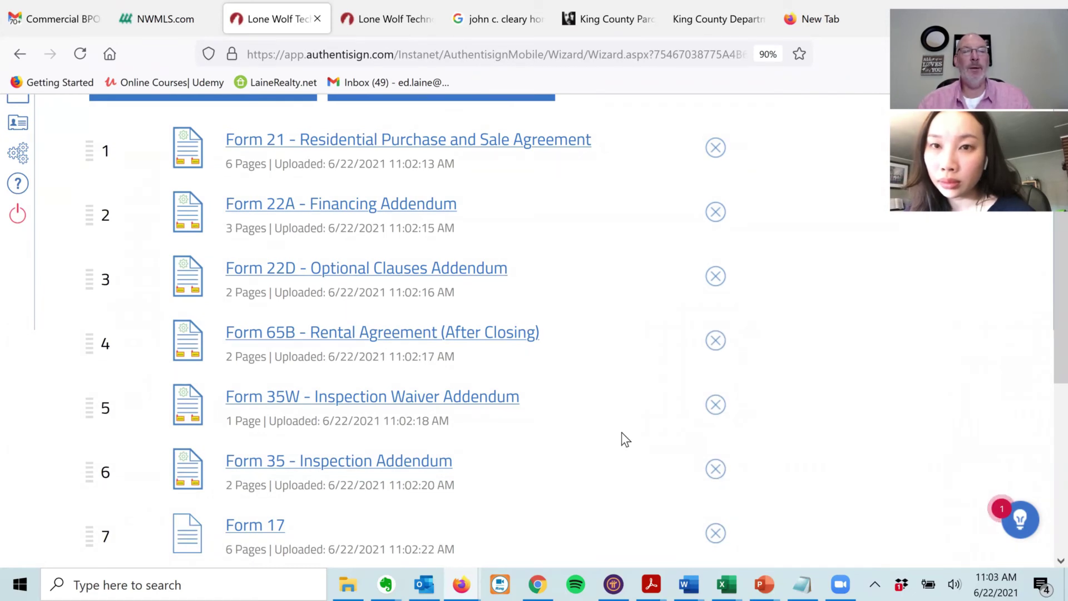
pyautogui.click(718, 474)
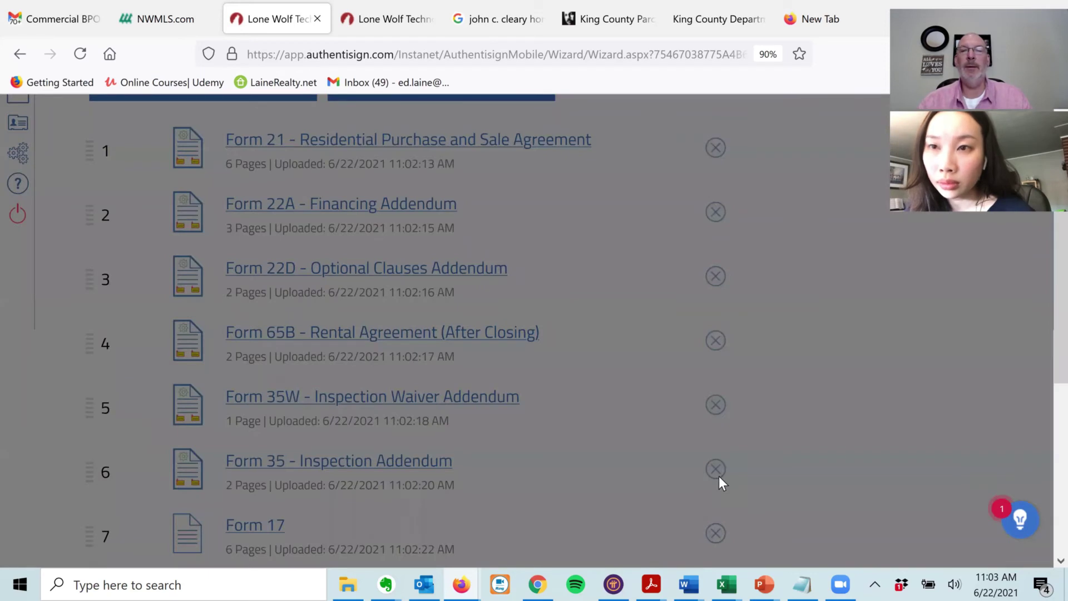
pyautogui.scroll(1, 1042, 333)
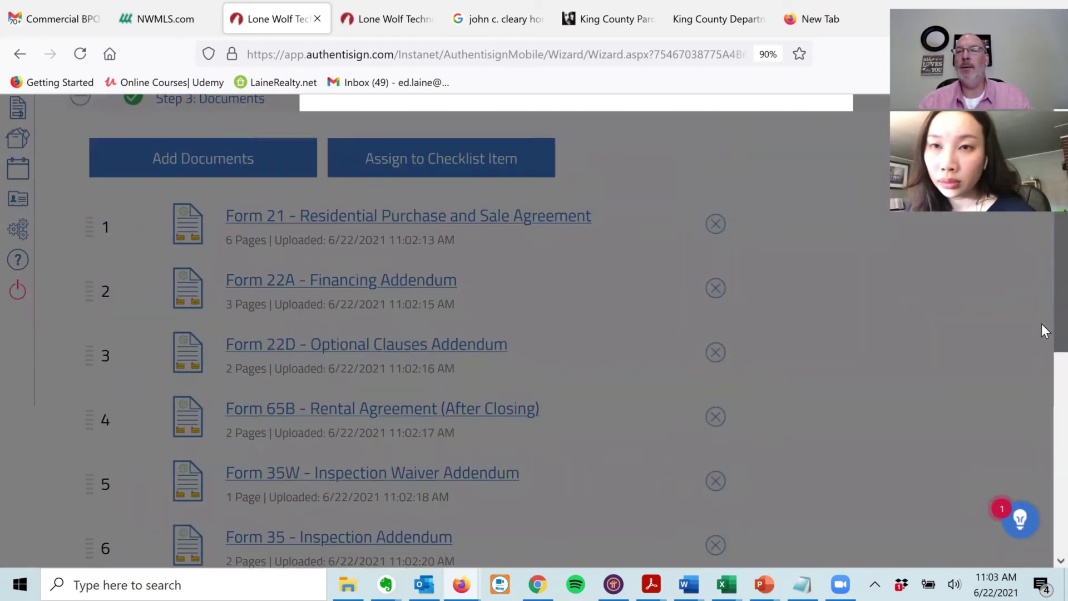
pyautogui.scroll(2, 1041, 254)
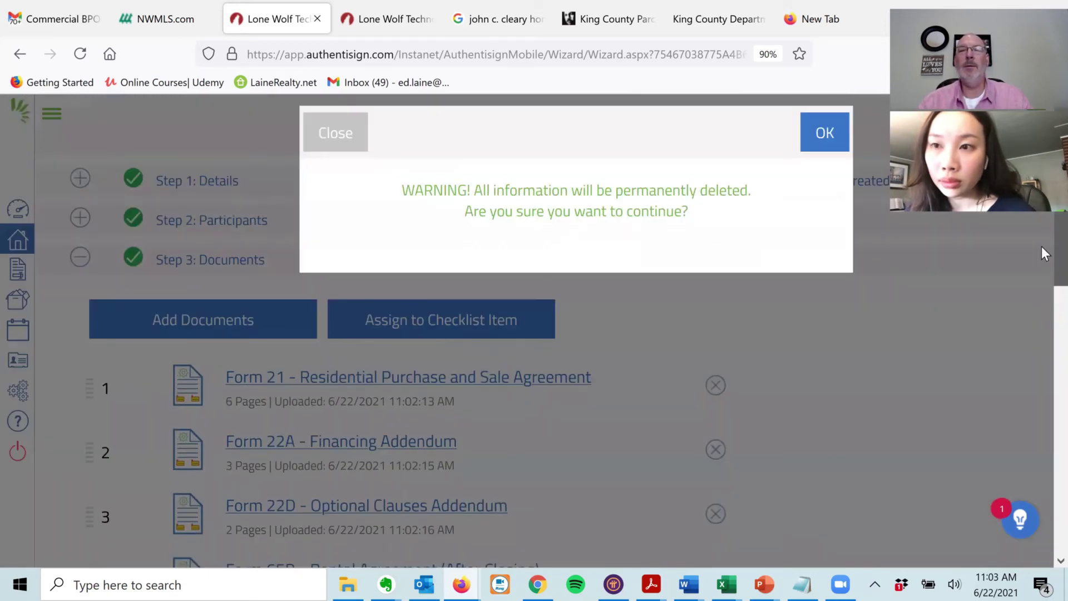
pyautogui.click(826, 129)
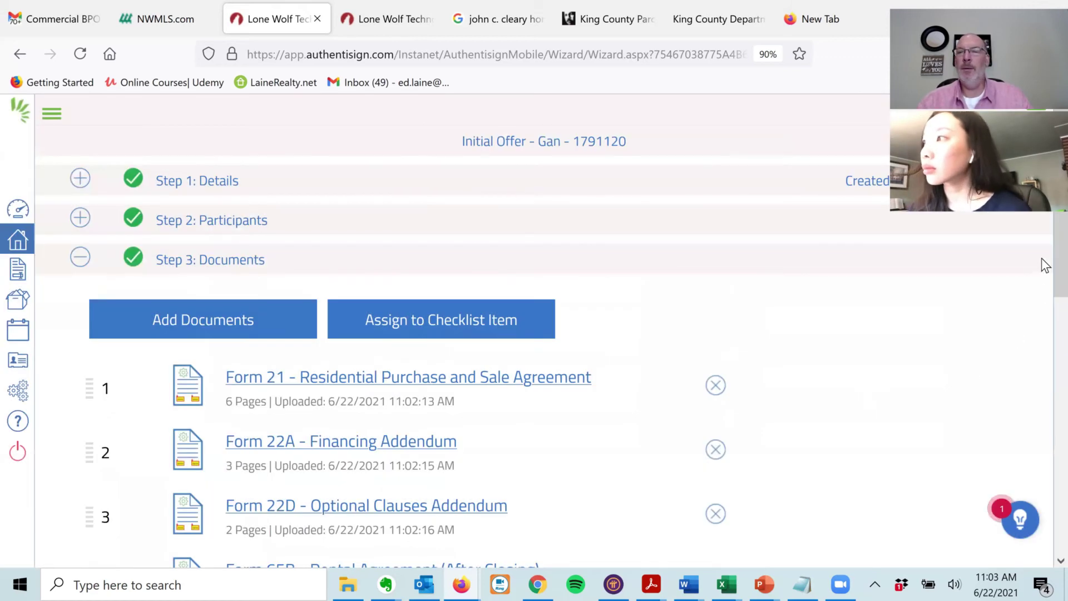
pyautogui.scroll(-4, 1042, 258)
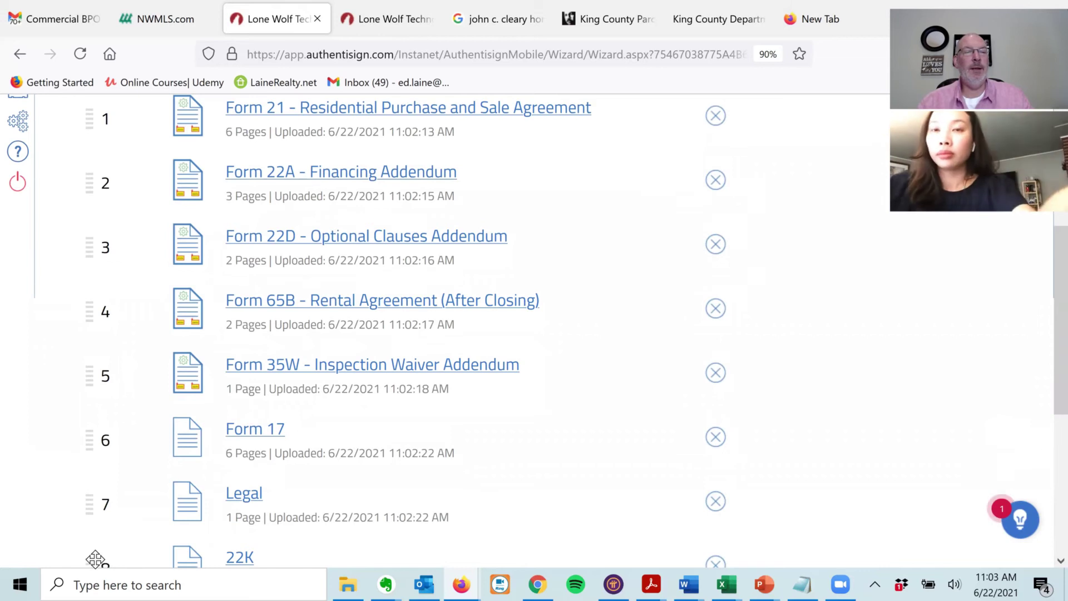
# - Reorder forms so 22E, 22J and 22K follow directly after Form 22D
pyautogui.moveTo(95, 560); pyautogui.dragTo(102, 283)
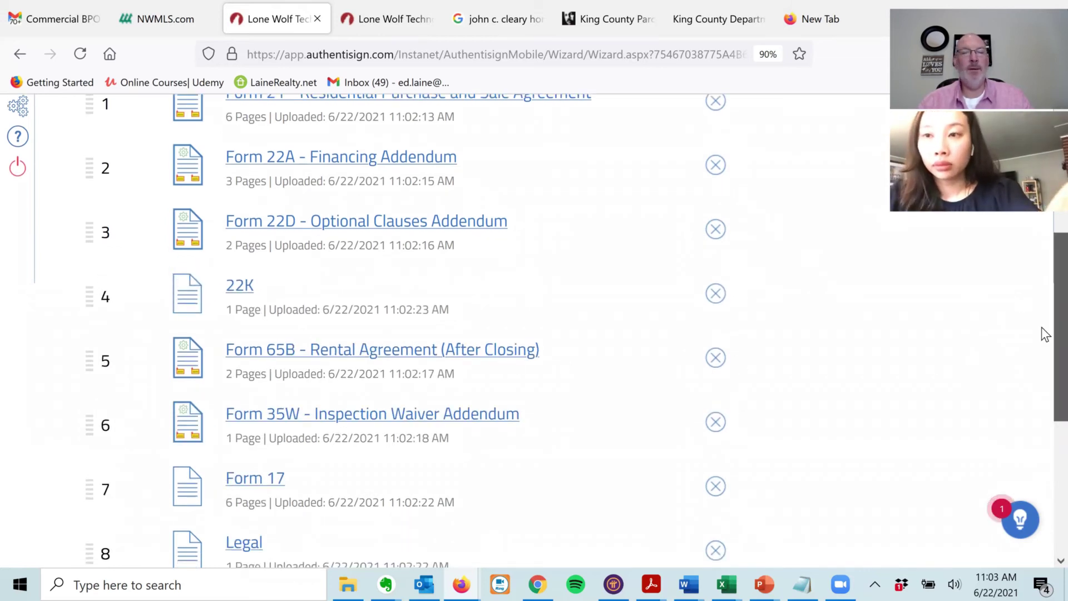
pyautogui.scroll(-3, 1044, 342)
pyautogui.moveTo(94, 443); pyautogui.dragTo(107, 126)
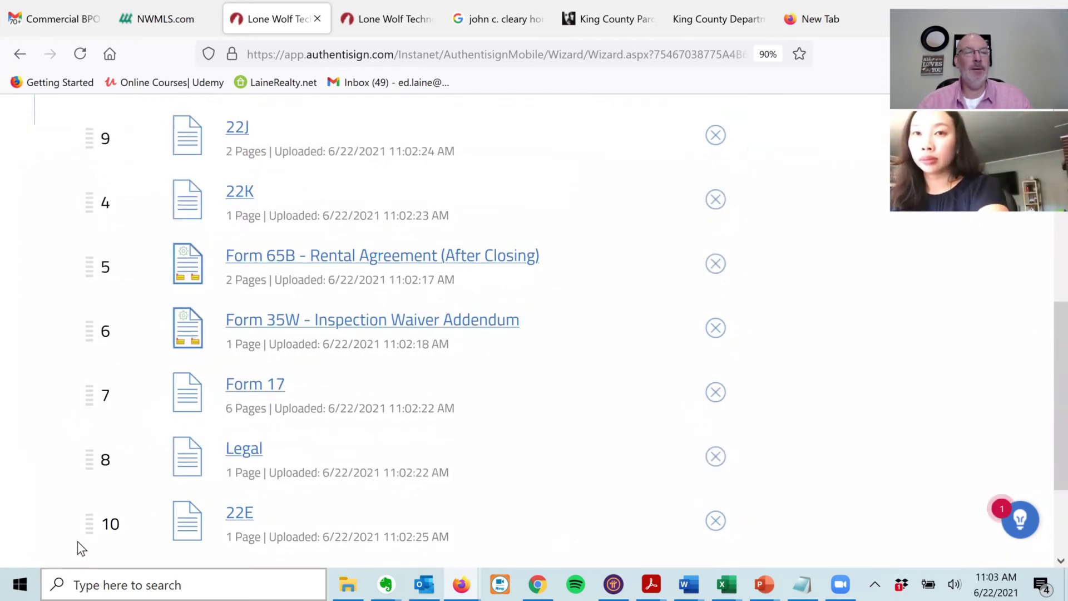
pyautogui.moveTo(88, 519); pyautogui.dragTo(101, 145)
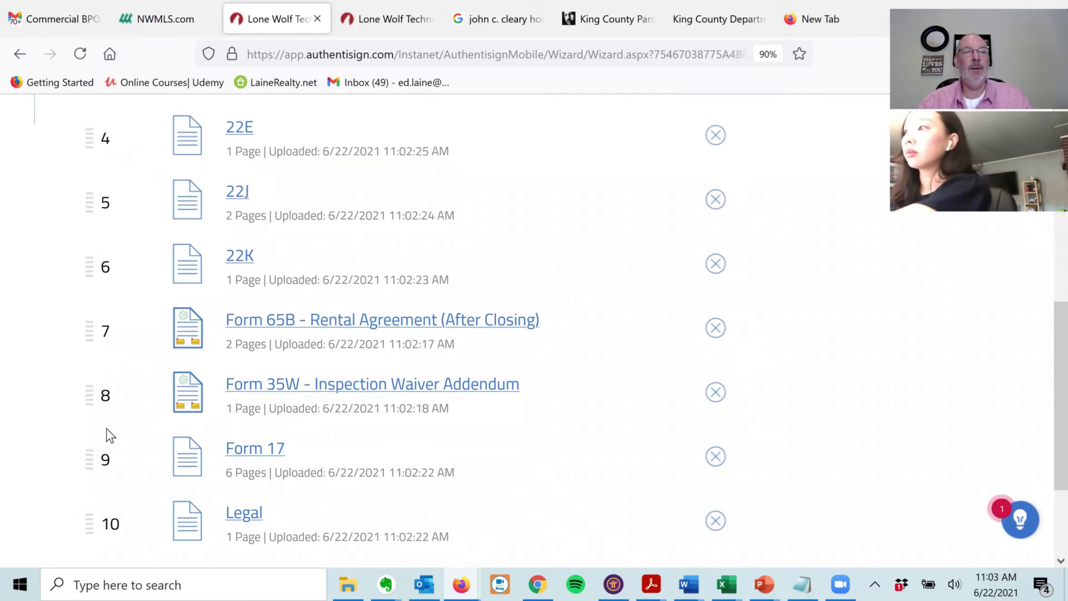
# - Place Form 35W before 65B and Legal before Form 17, then proceed to Step 4: Design
pyautogui.moveTo(89, 329); pyautogui.dragTo(89, 401)
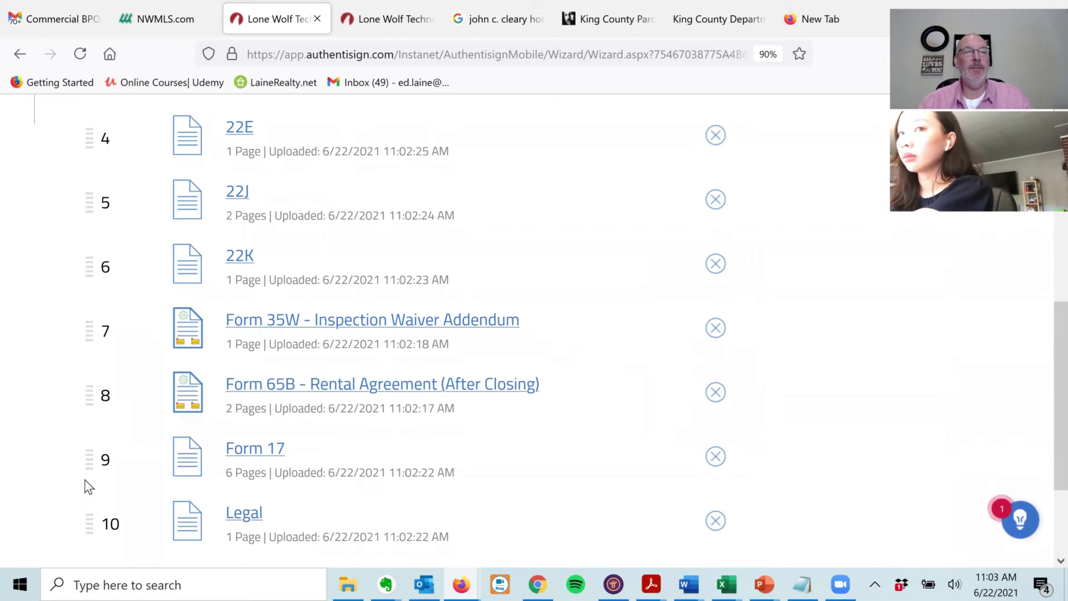
pyautogui.moveTo(90, 528); pyautogui.dragTo(94, 454)
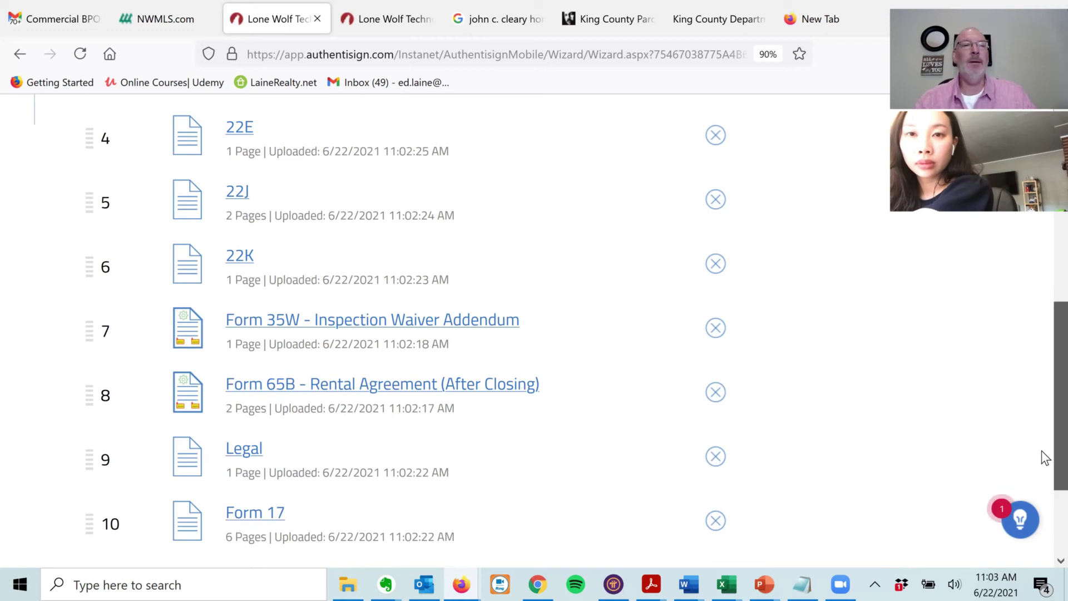
pyautogui.scroll(5, 1045, 341)
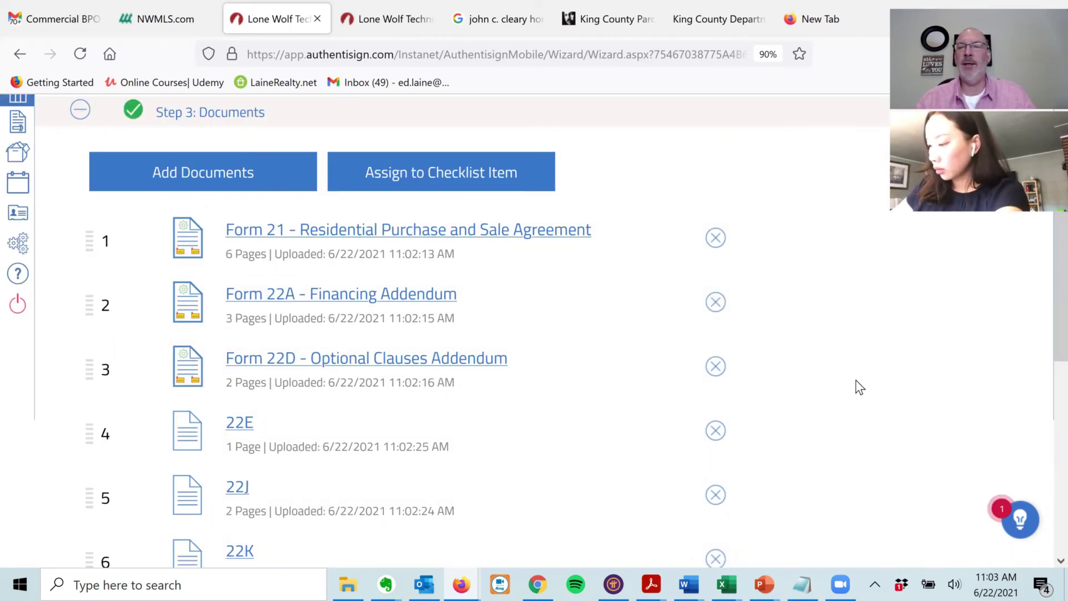
pyautogui.scroll(-5, 1043, 311)
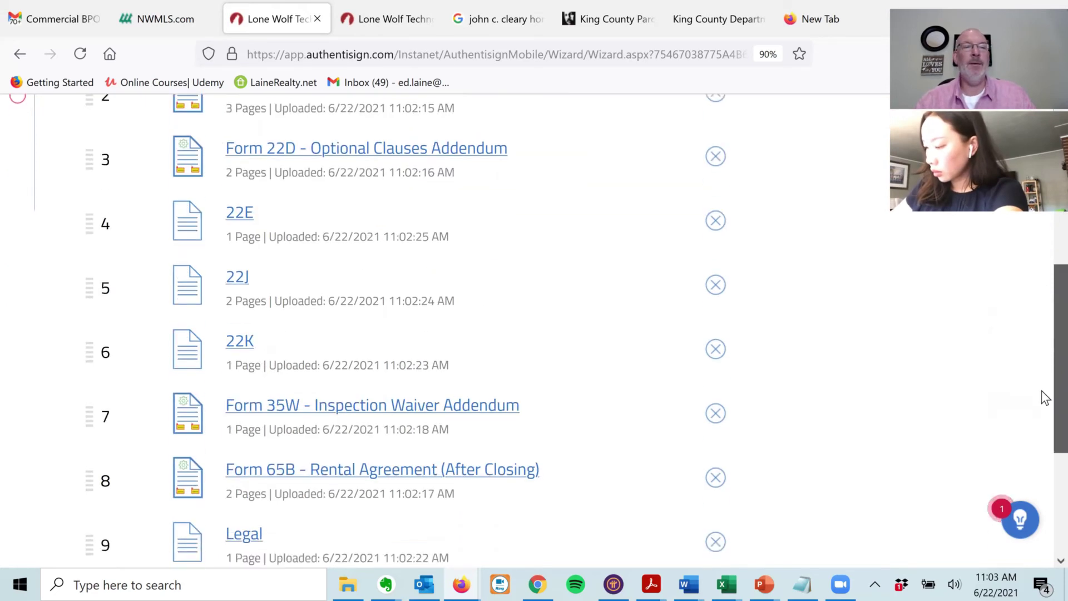
pyautogui.scroll(-2, 1046, 409)
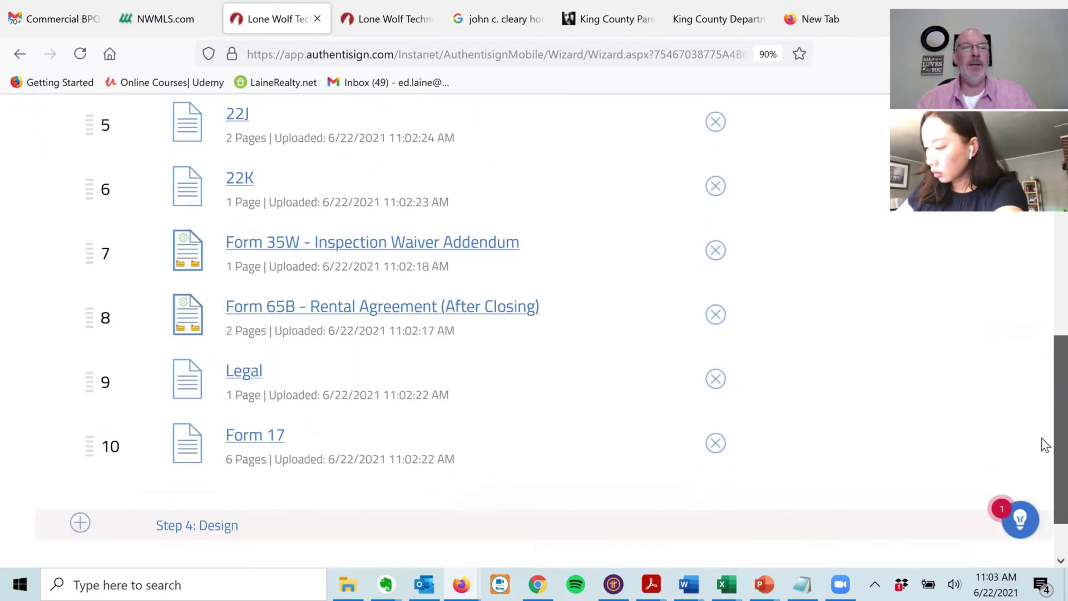
pyautogui.scroll(-1, 1045, 460)
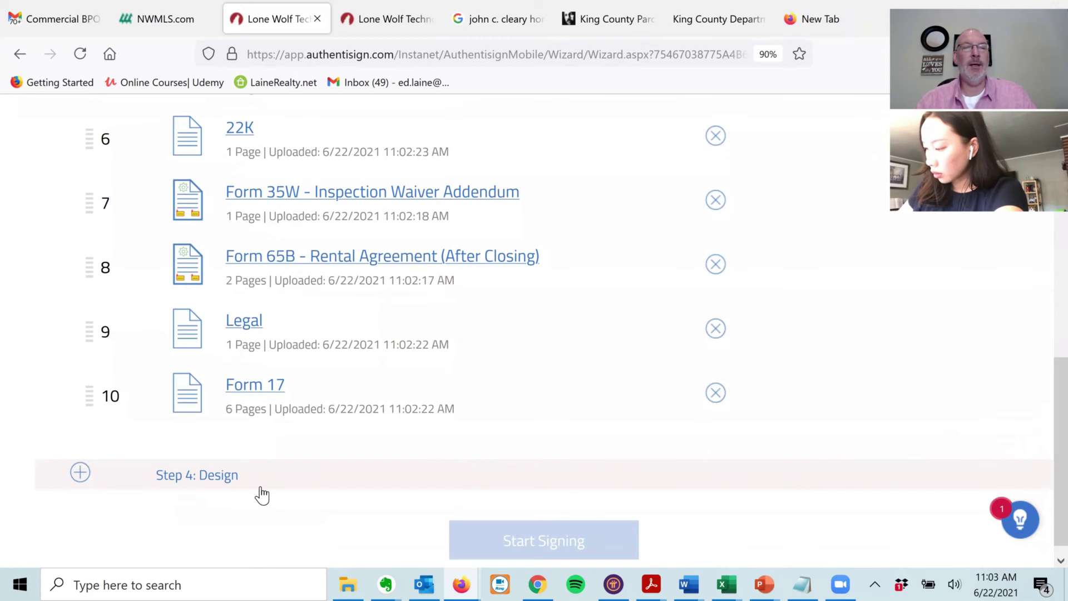
pyautogui.click(80, 474)
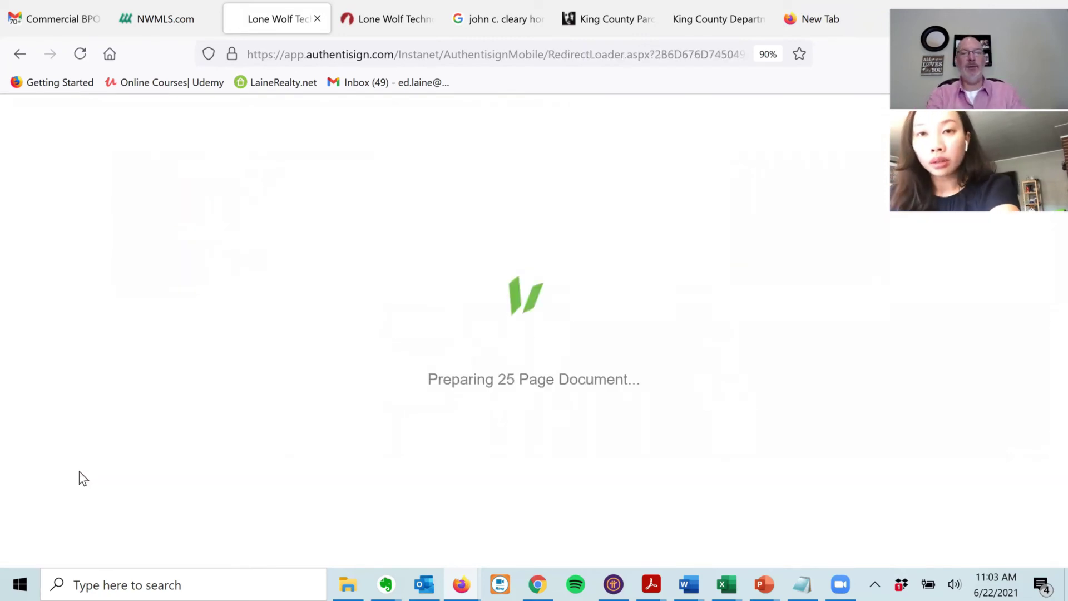